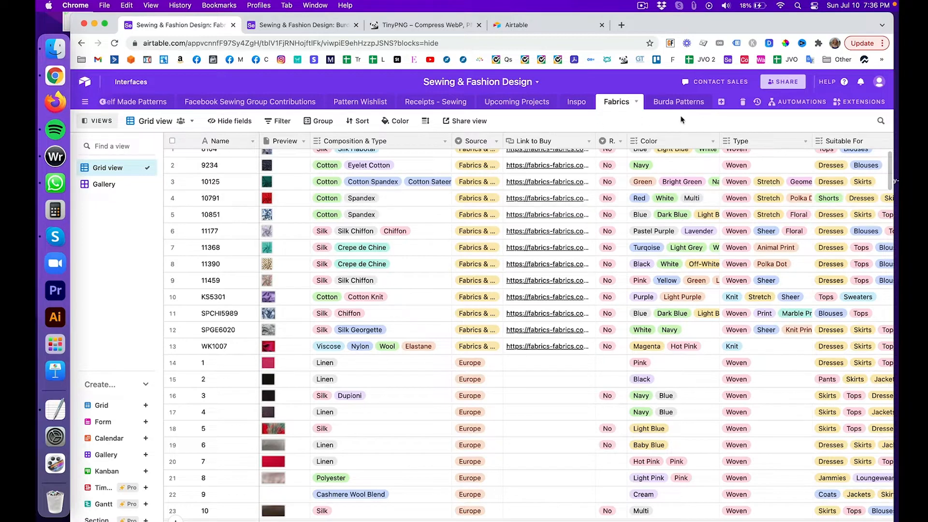
Step: Add a new empty table, Table 10, to the Sewing & Fashion Design base
{"action": "left_click", "coordinate": [721, 102]}
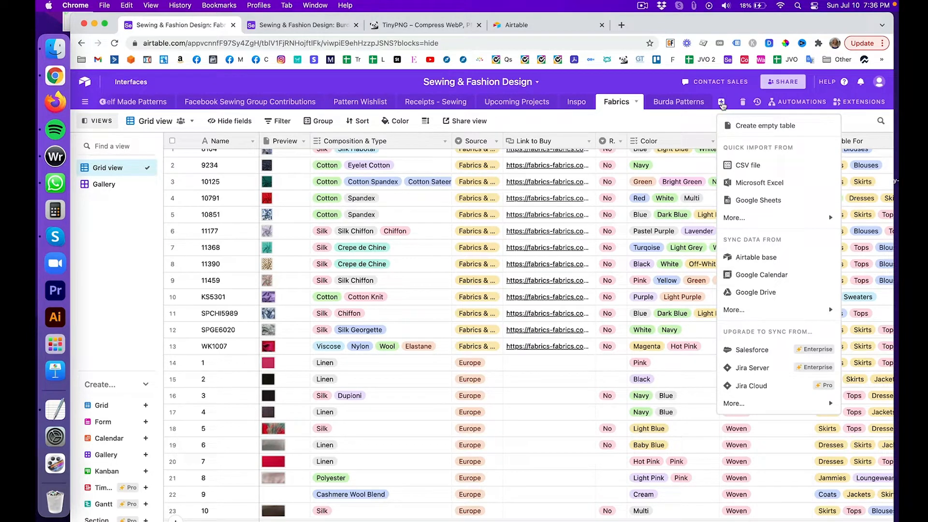
{"action": "left_click", "coordinate": [739, 126]}
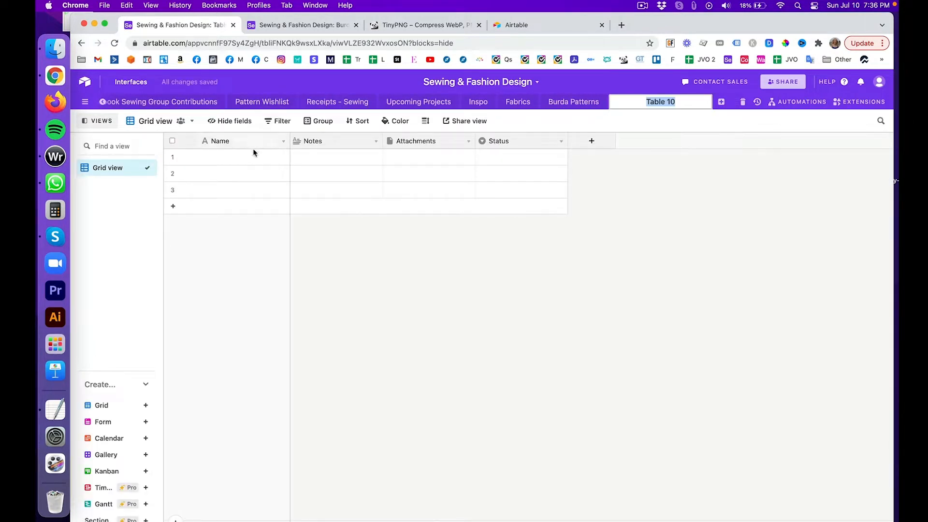
Step: Name the first record 'Test name 1 - fabric' and select its Attachments cell
{"action": "left_click", "coordinate": [252, 160]}
{"action": "type", "text": "Tes"}
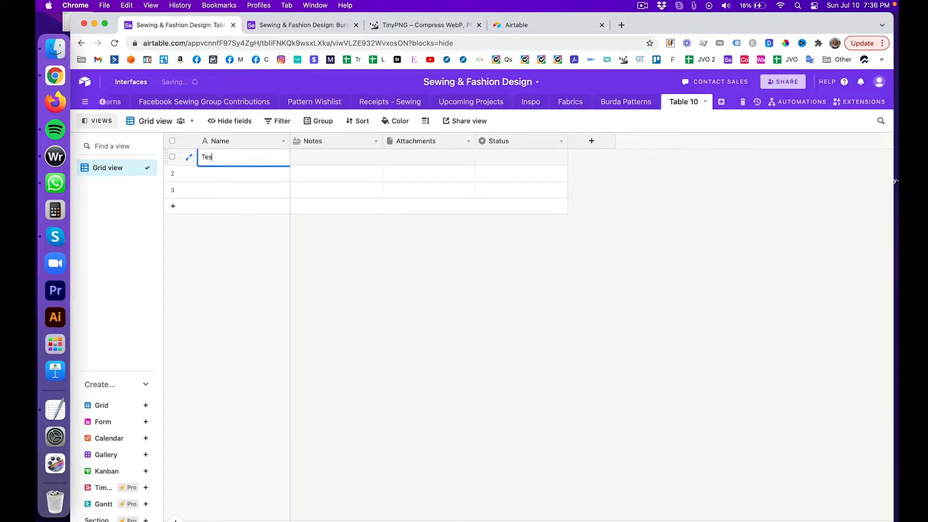
{"action": "type", "text": "t name 1 - fabric"}
{"action": "key", "text": "Return"}
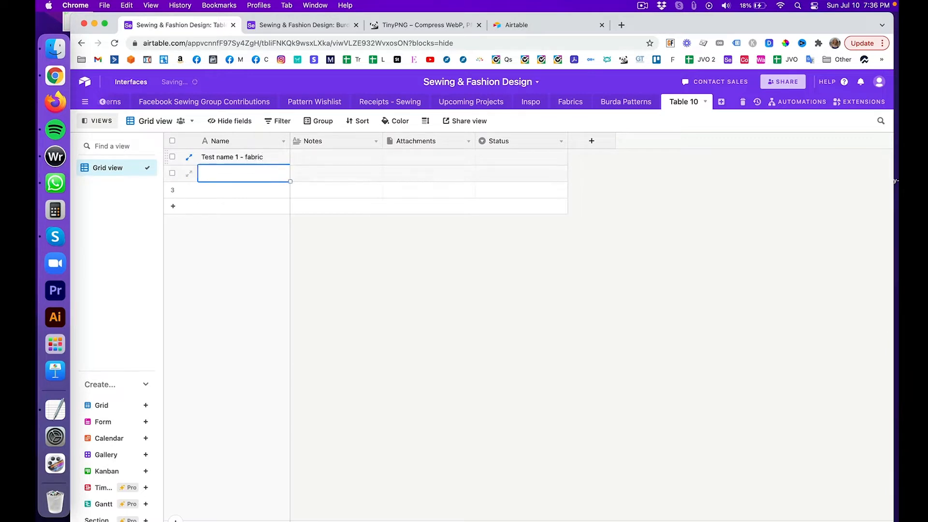
{"action": "left_click", "coordinate": [399, 158]}
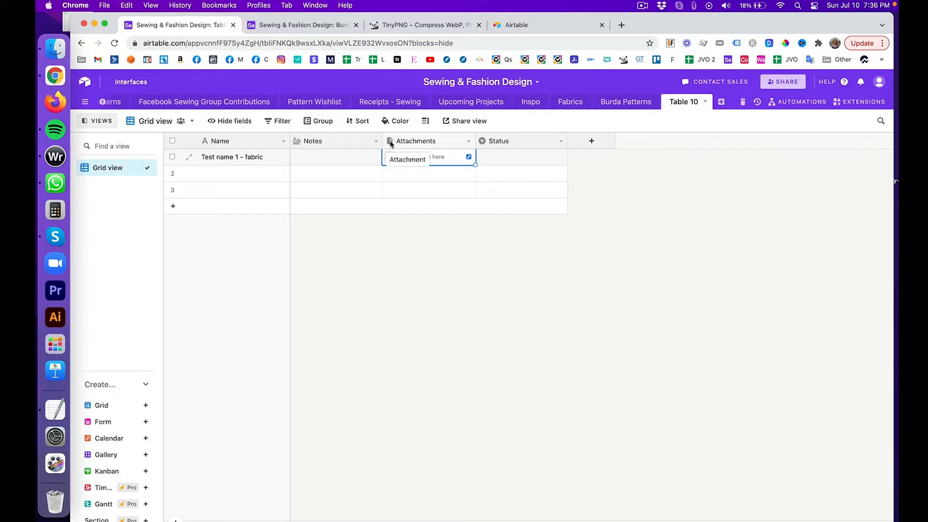
Step: Move the Attachments column ahead of Notes, then browse the field types without adding one
{"action": "left_click_drag", "start_coordinate": [392, 144], "coordinate": [299, 141]}
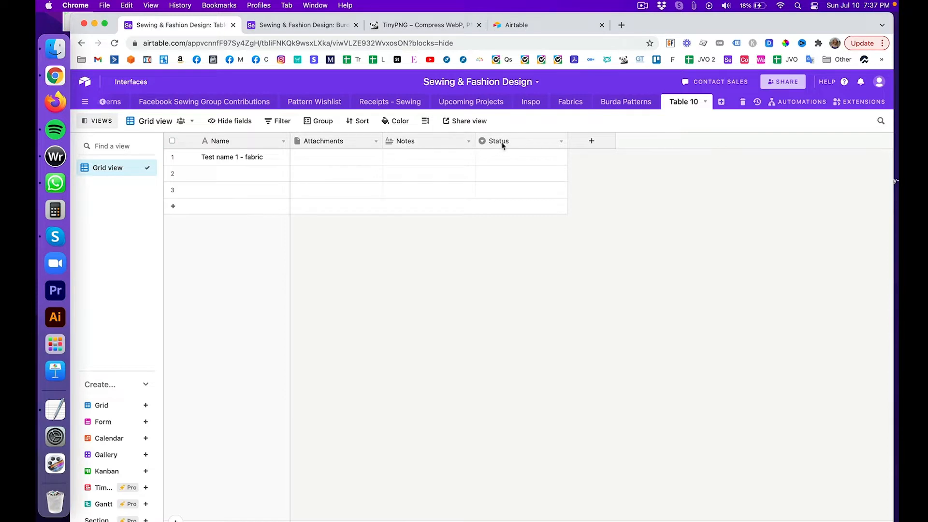
{"action": "left_click", "coordinate": [598, 143]}
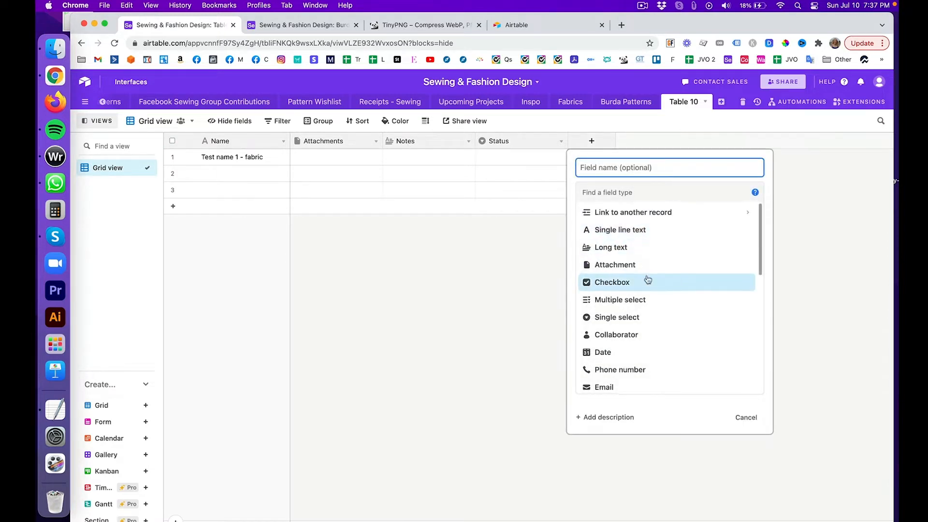
{"action": "scroll", "coordinate": [647, 280], "scroll_direction": "down", "scroll_amount": 3}
{"action": "scroll", "coordinate": [648, 279], "scroll_direction": "down", "scroll_amount": 5}
{"action": "scroll", "coordinate": [647, 280], "scroll_direction": "up", "scroll_amount": 10}
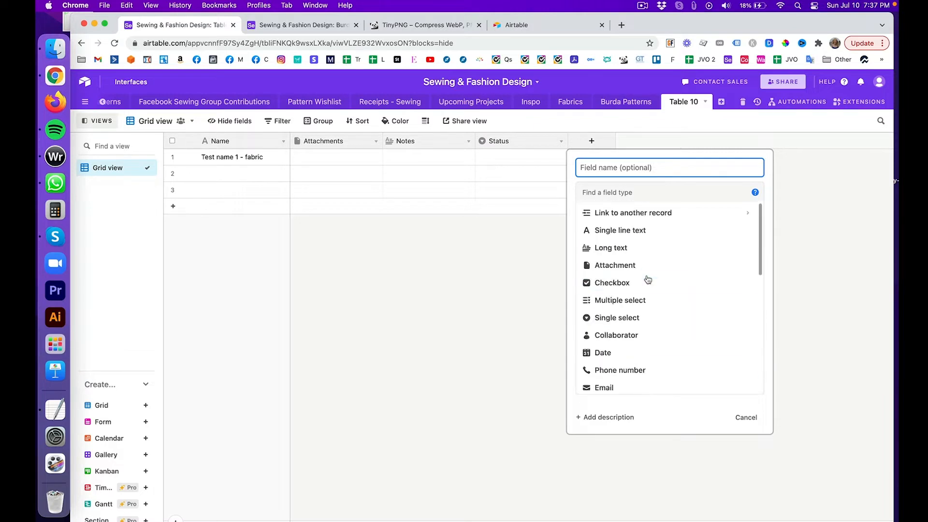
{"action": "left_click", "coordinate": [818, 168]}
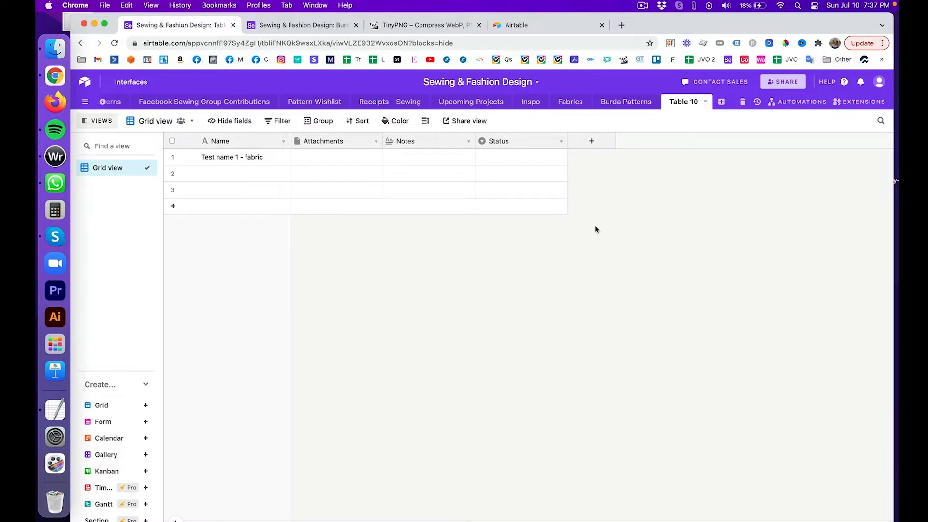
Step: Overwrite the first record's Name with the SKU 10801, then start a new browser tab
{"action": "double_click", "coordinate": [243, 158]}
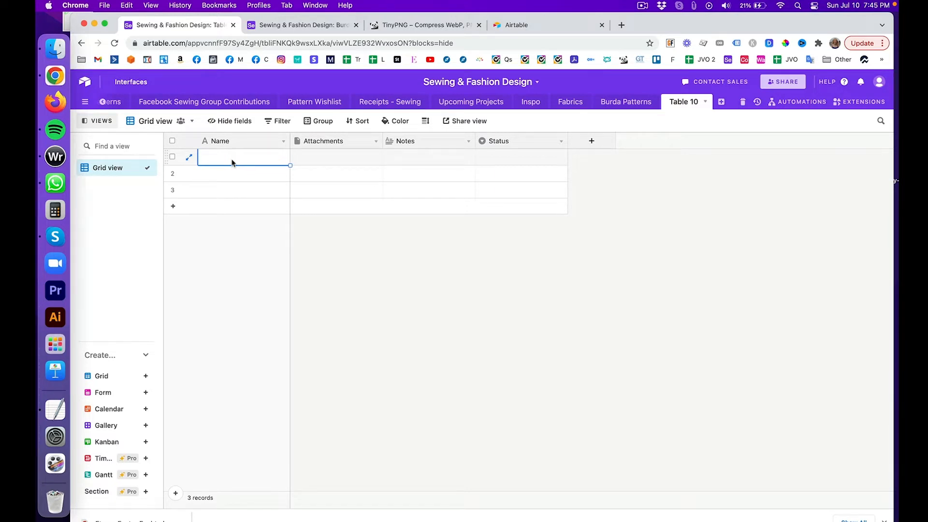
{"action": "type", "text": "10"}
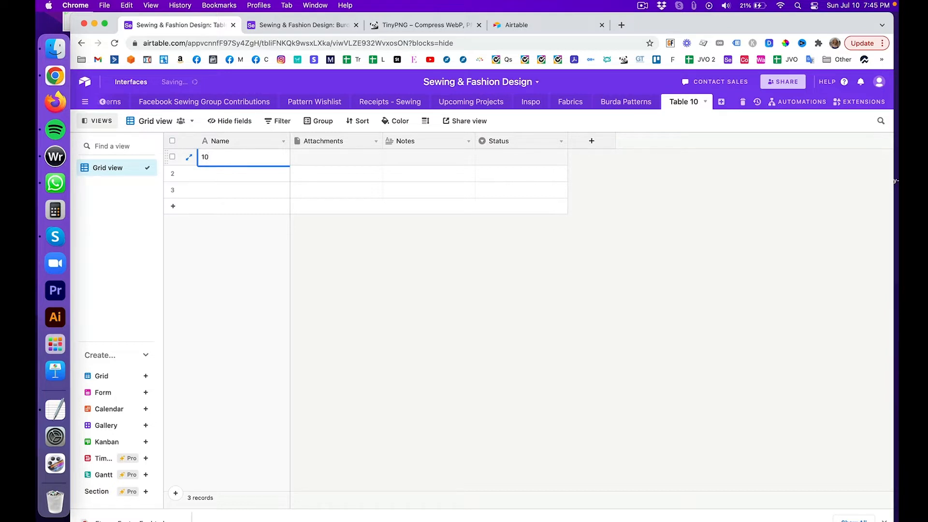
{"action": "type", "text": "801"}
{"action": "left_click", "coordinate": [621, 25]}
Step: Load fabrics-fabrics.com in the new tab and copy the SKU 10801 from the Airtable record
{"action": "type", "text": "fab"}
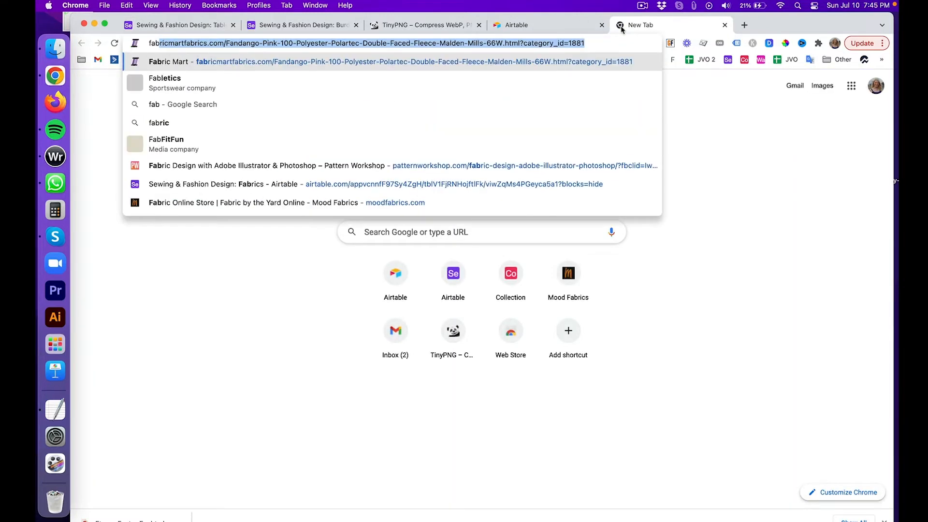
{"action": "type", "text": "rics-"}
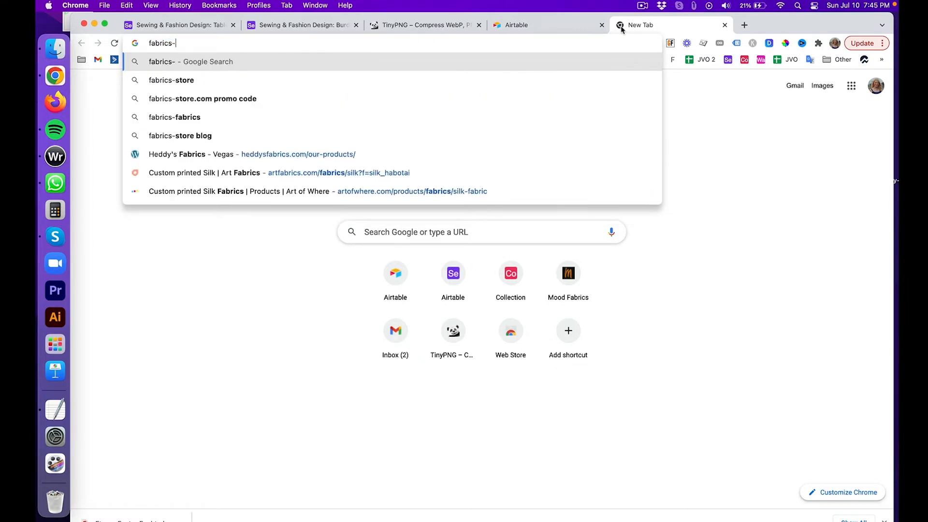
{"action": "type", "text": "fabrics.com"}
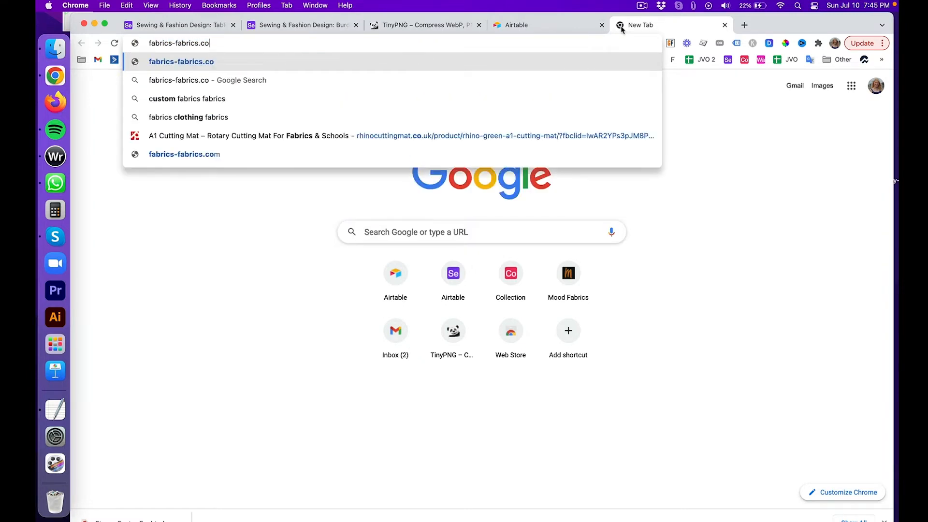
{"action": "key", "text": "Return"}
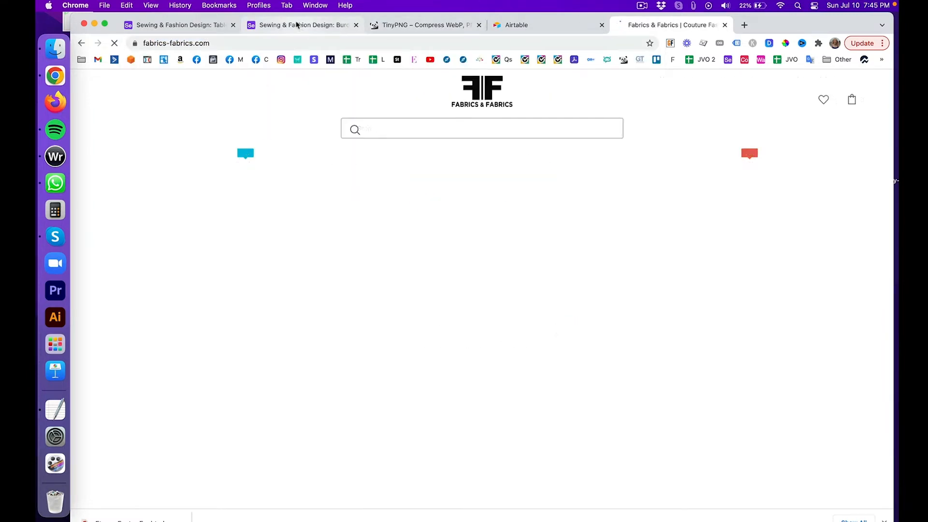
{"action": "left_click", "coordinate": [332, 31]}
{"action": "left_click", "coordinate": [179, 29]}
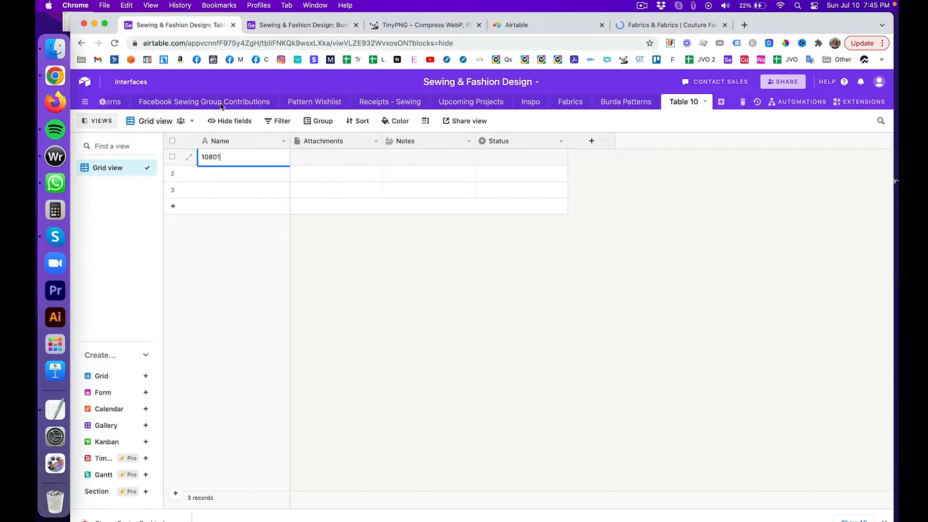
{"action": "double_click", "coordinate": [239, 157]}
{"action": "key", "text": "super+c"}
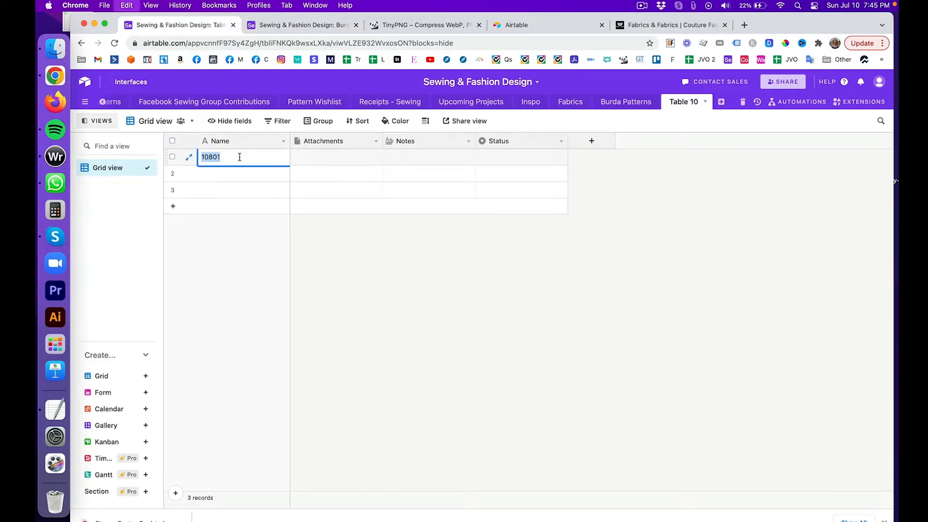
{"action": "left_click", "coordinate": [651, 25]}
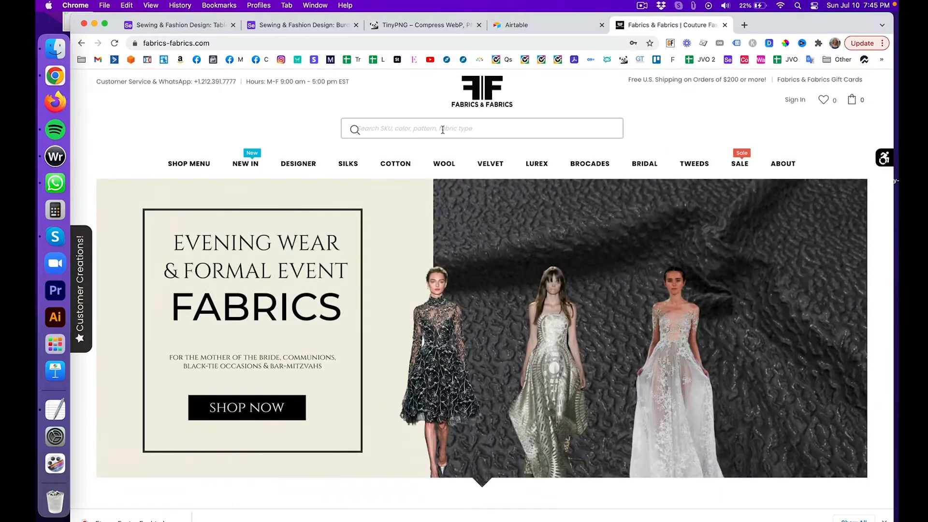
Step: Search the site for 10801 and enlarge the Miniature Hearts on Stems Printed Cotton Voile photo
{"action": "left_click", "coordinate": [441, 130]}
{"action": "key", "text": "super+v"}
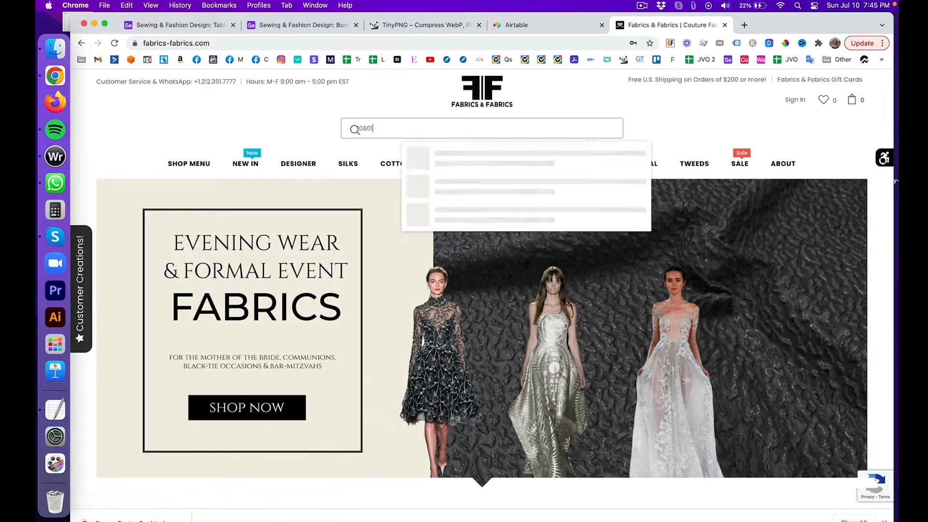
{"action": "key", "text": "Return"}
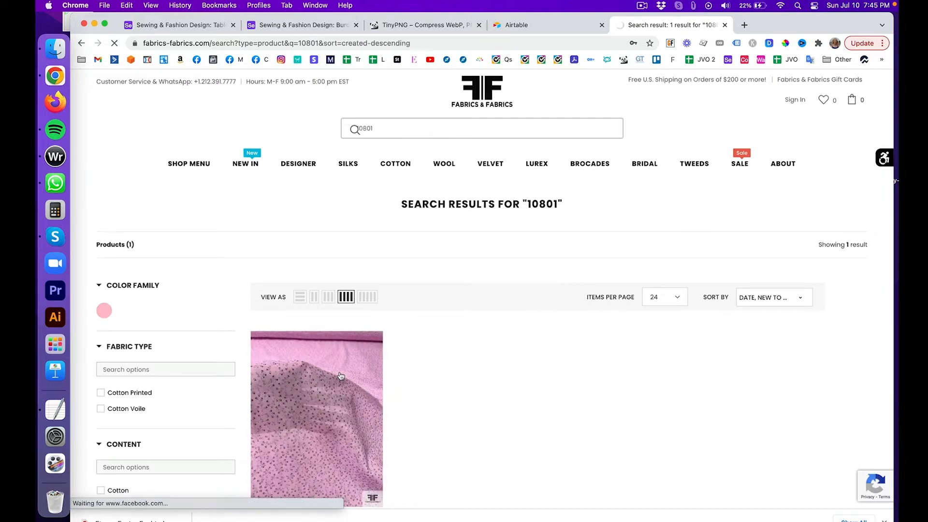
{"action": "left_click", "coordinate": [340, 376]}
{"action": "scroll", "coordinate": [374, 281], "scroll_direction": "down", "scroll_amount": 1}
{"action": "scroll", "coordinate": [373, 281], "scroll_direction": "down", "scroll_amount": 3}
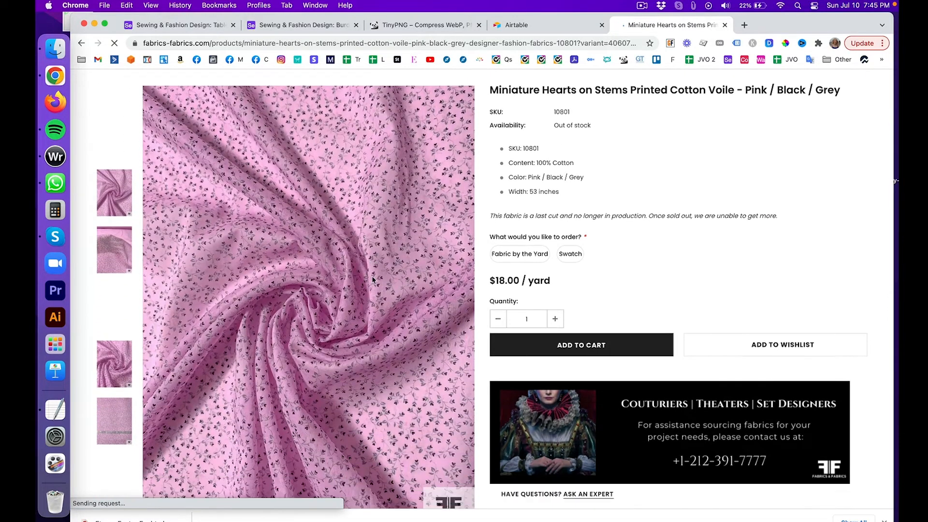
{"action": "left_click", "coordinate": [371, 229]}
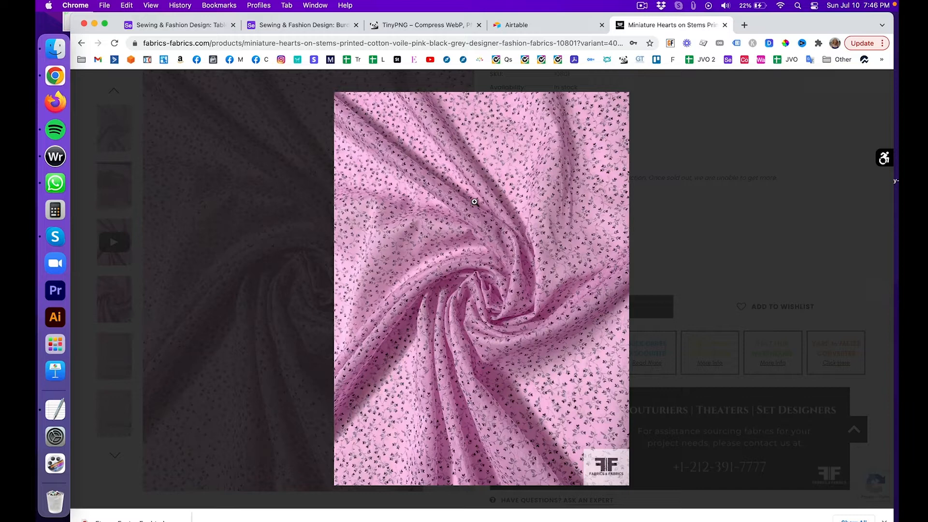
Step: Save the enlarged 10801 fabric photo to the Desktop as 10801-1, then bring up Finder
{"action": "right_click", "coordinate": [518, 188]}
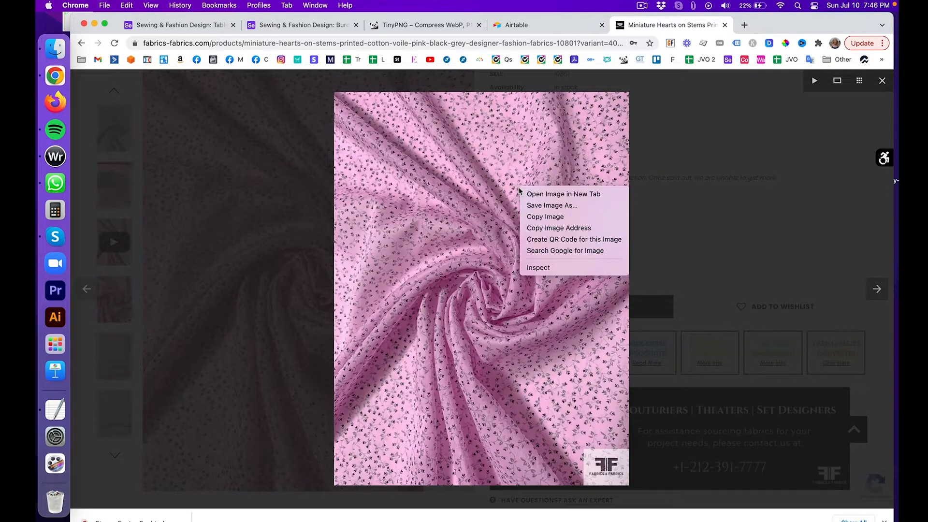
{"action": "left_click", "coordinate": [545, 206]}
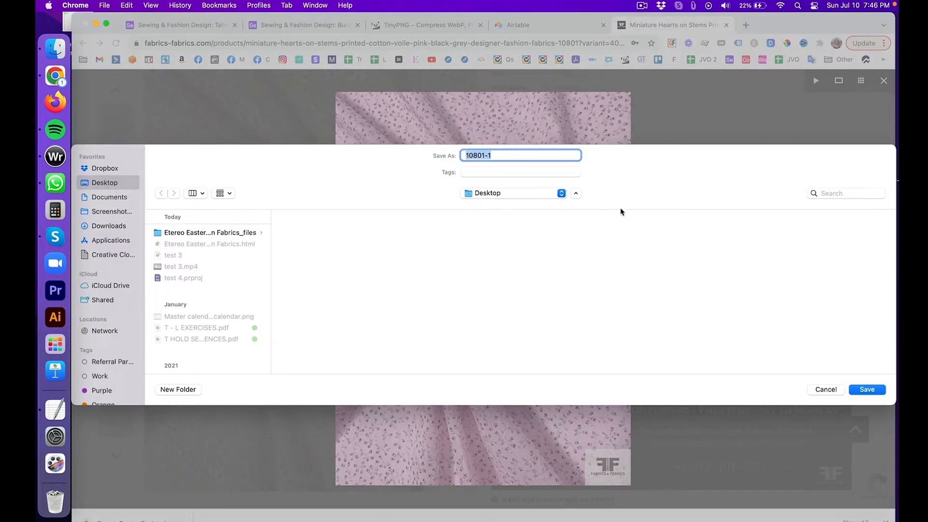
{"action": "key", "text": "Return"}
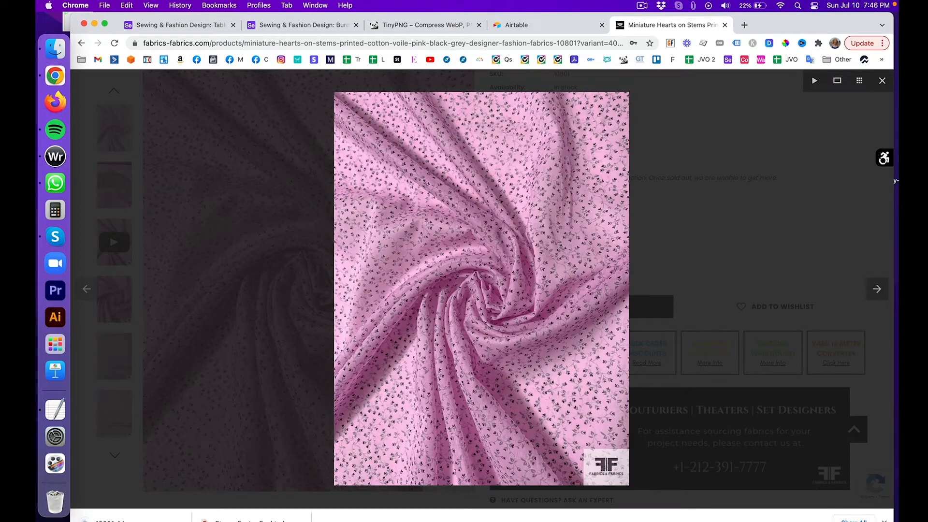
{"action": "left_click", "coordinate": [51, 56]}
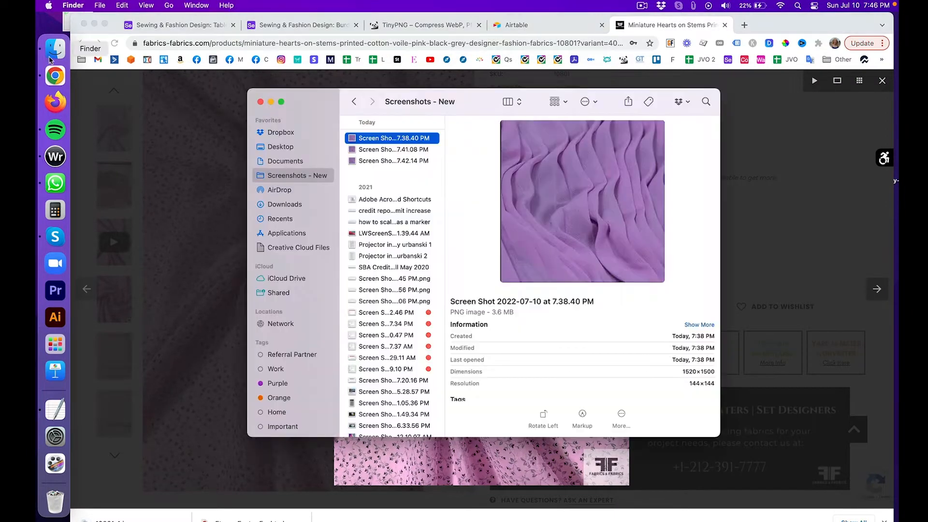
Step: Preview 10801-1.jpeg on the Desktop, then screenshot the enlarged fabric photo
{"action": "left_click", "coordinate": [290, 148]}
{"action": "left_click", "coordinate": [384, 138]}
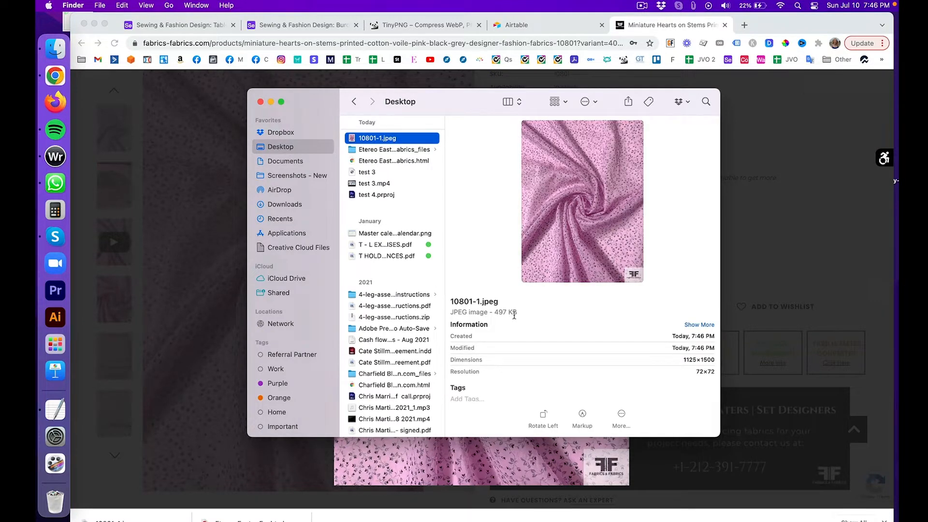
{"action": "left_click", "coordinate": [754, 180]}
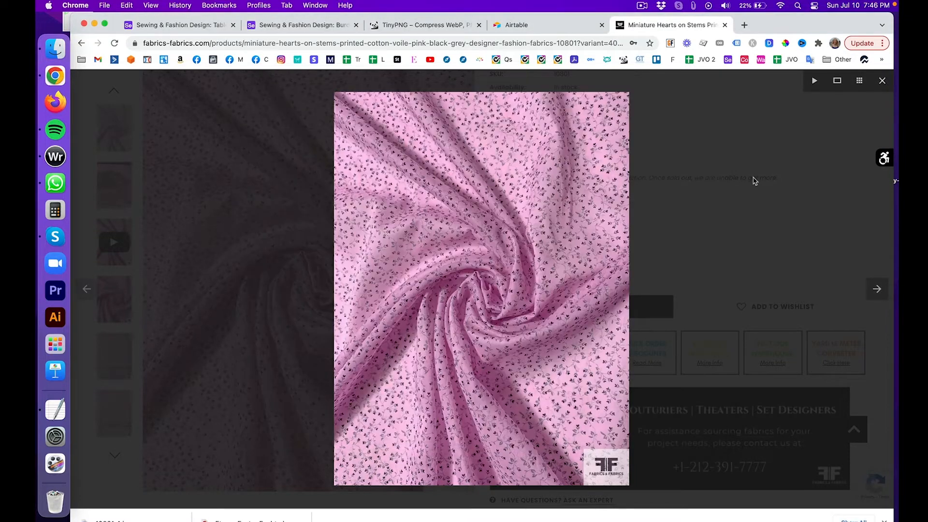
{"action": "key", "text": "super+shift+4"}
{"action": "left_click_drag", "start_coordinate": [334, 93], "coordinate": [626, 485]}
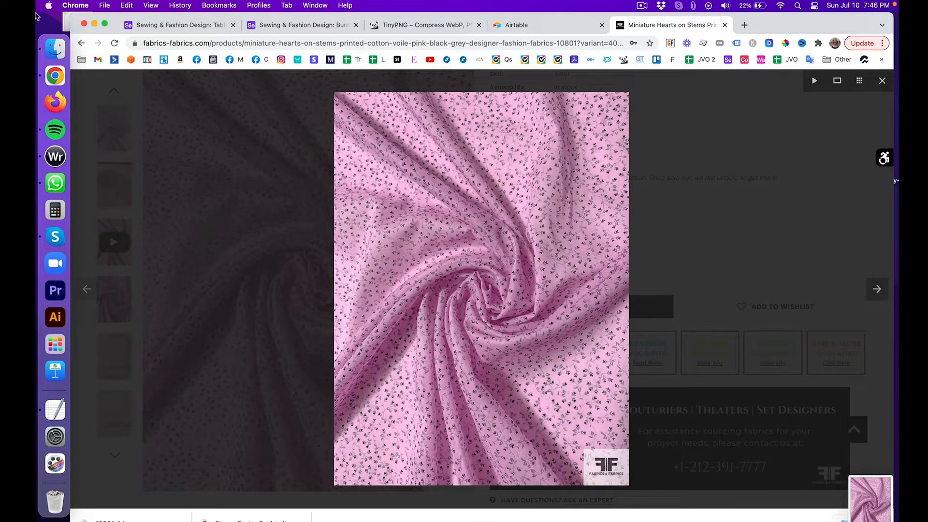
Step: Compare the pink fabric screenshots with 10801-1.jpeg (1125×1500 JPEG) in Finder, then return to Chrome
{"action": "left_click", "coordinate": [54, 48]}
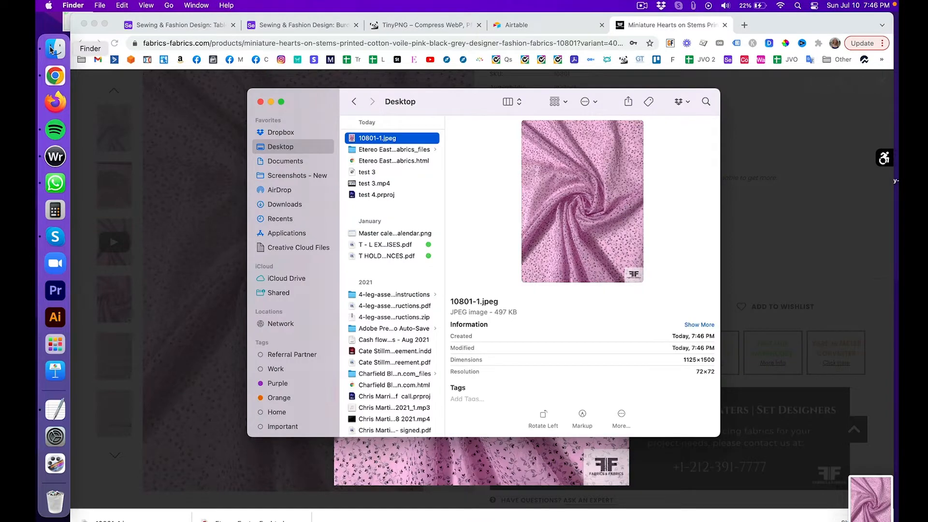
{"action": "left_click", "coordinate": [305, 176]}
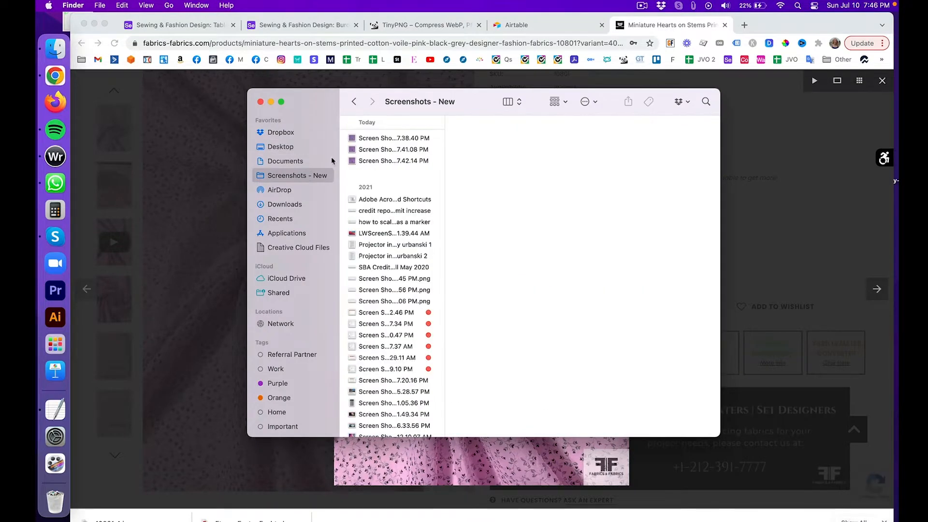
{"action": "left_click", "coordinate": [407, 139]}
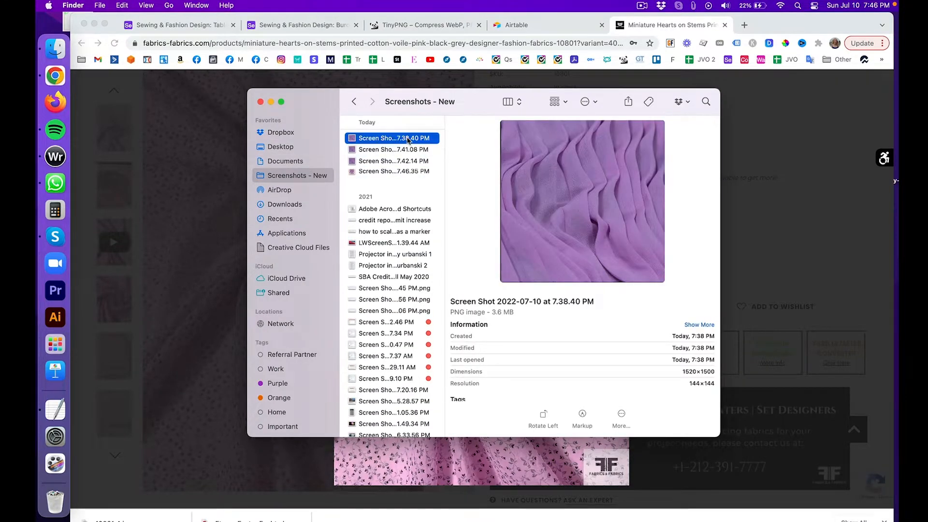
{"action": "left_click", "coordinate": [400, 175]}
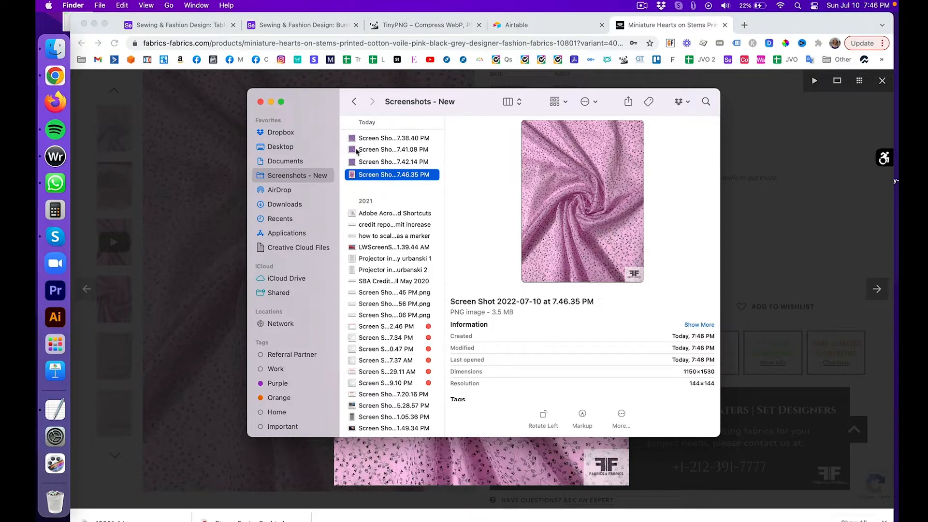
{"action": "left_click", "coordinate": [285, 148]}
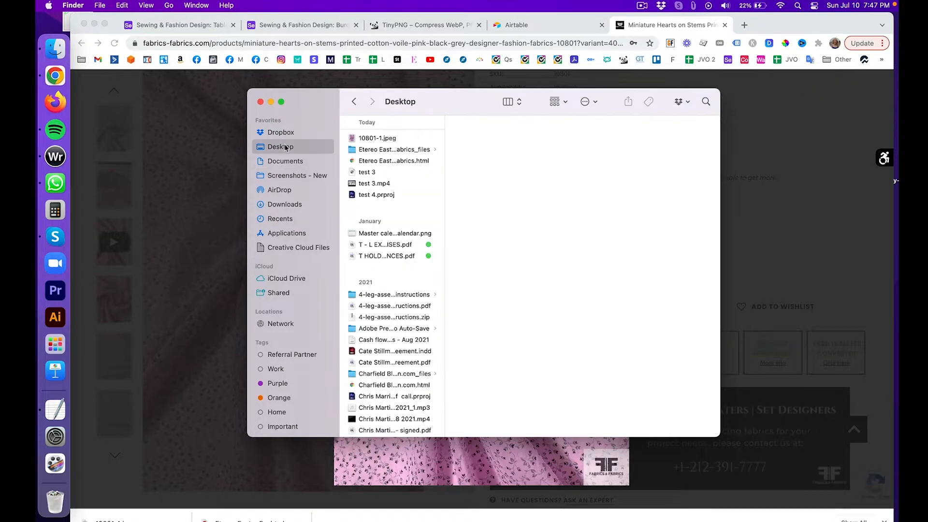
{"action": "left_click", "coordinate": [381, 139]}
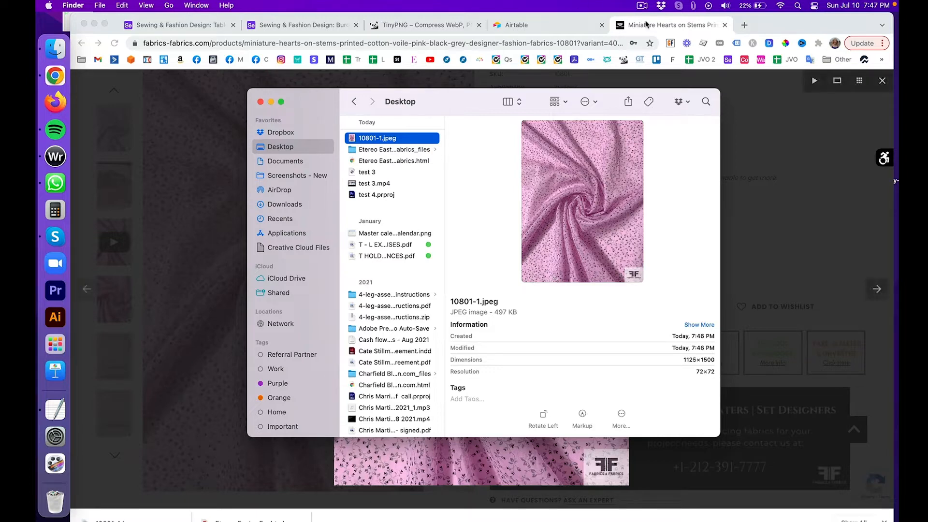
{"action": "left_click", "coordinate": [744, 117]}
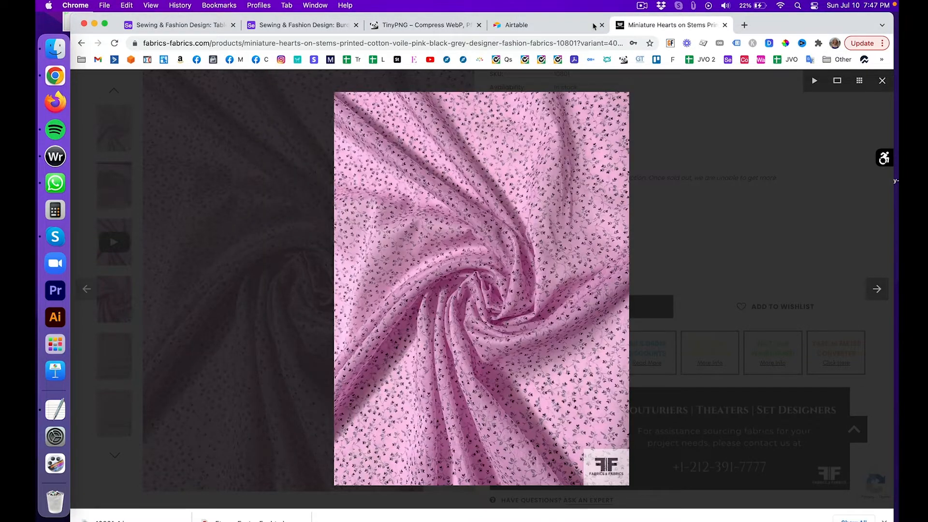
Step: Switch to TinyPNG's earlier 59% compression result and start choosing another image
{"action": "left_click", "coordinate": [434, 27]}
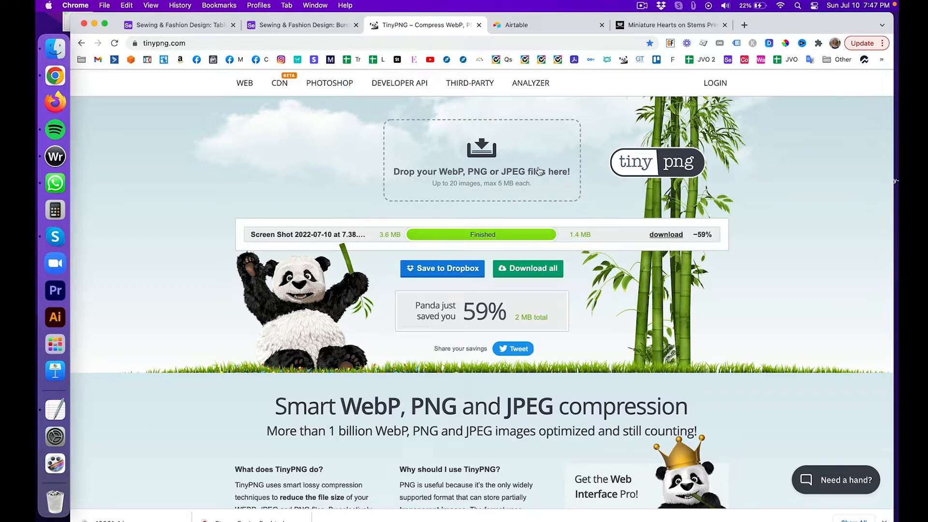
{"action": "left_click", "coordinate": [484, 143]}
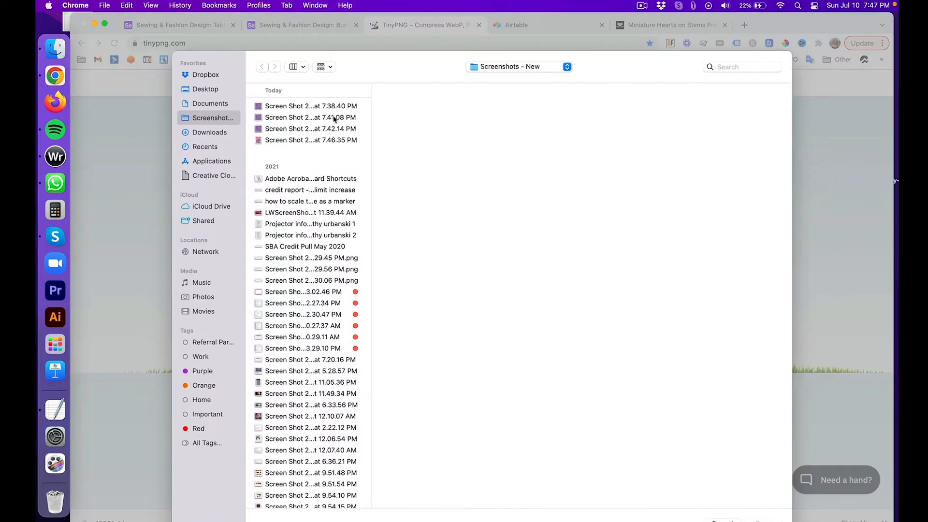
Step: Compress 10801-1.jpeg from 497.1 KB to 257.6 KB (−48%) and download the compressed copy
{"action": "left_click", "coordinate": [205, 89]}
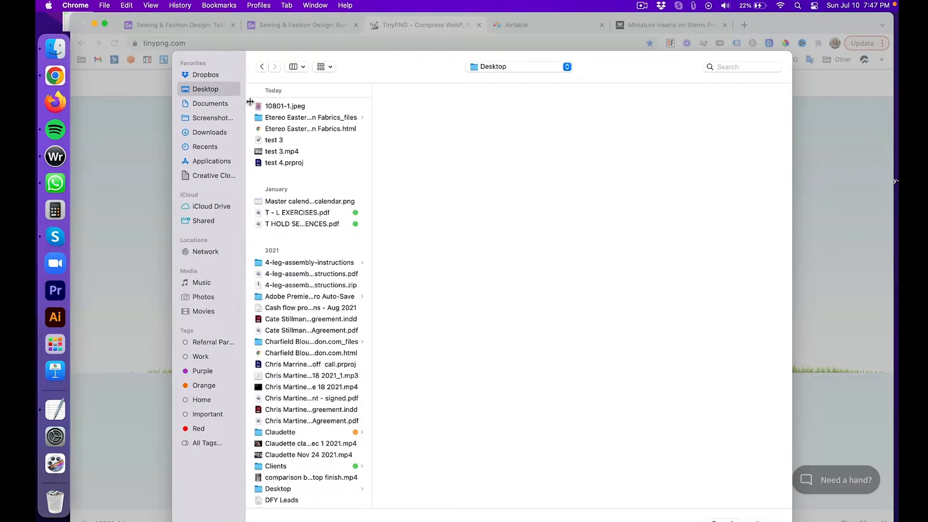
{"action": "double_click", "coordinate": [285, 107]}
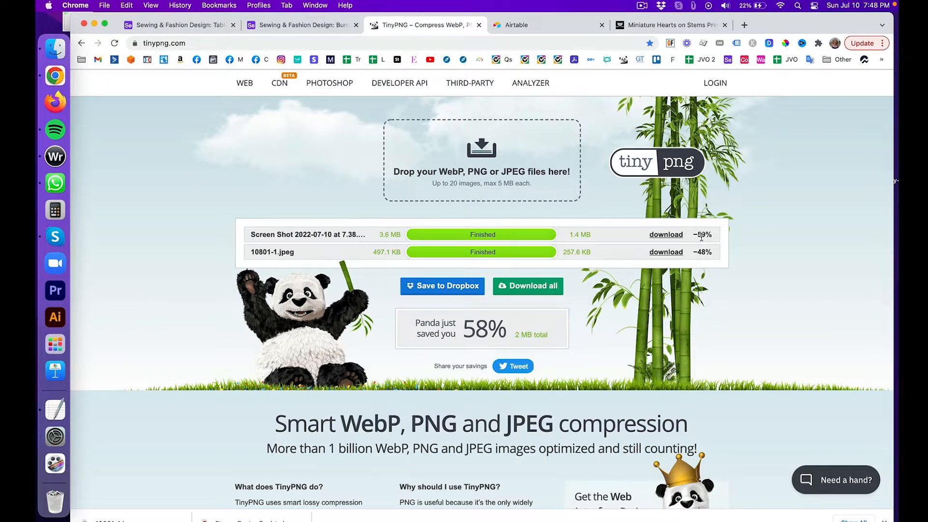
{"action": "left_click", "coordinate": [666, 251]}
{"action": "key", "text": "Return"}
Step: Upload the compressed photo 10801-1 (1).jpeg into record 10801's Attachments cell
{"action": "left_click", "coordinate": [185, 27]}
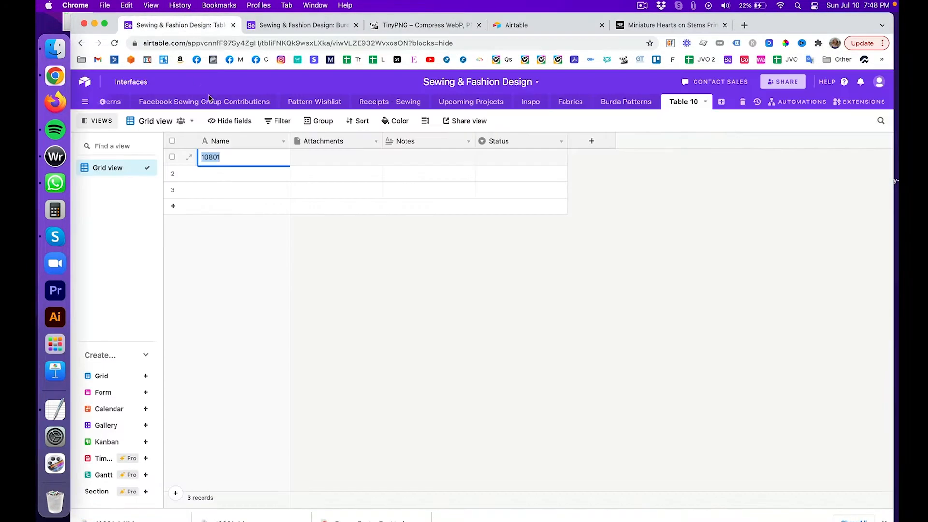
{"action": "left_click", "coordinate": [321, 159]}
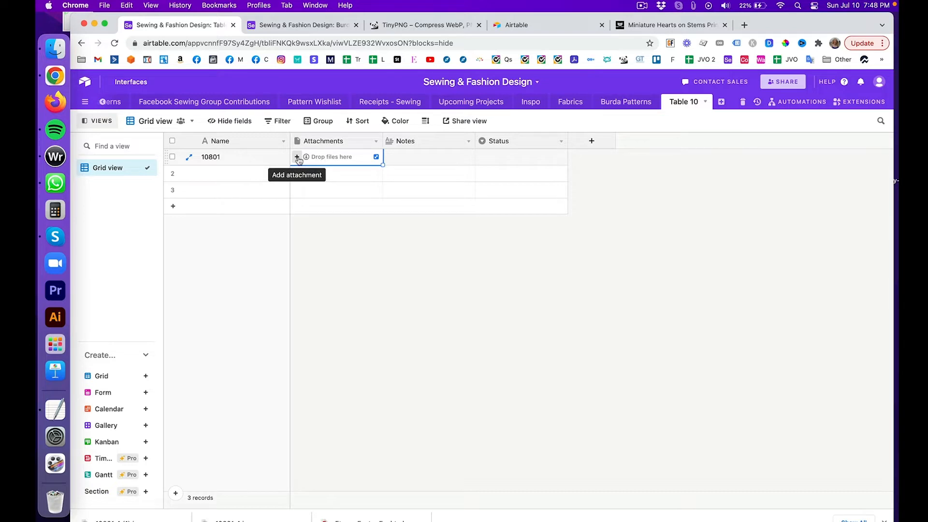
{"action": "left_click", "coordinate": [297, 158]}
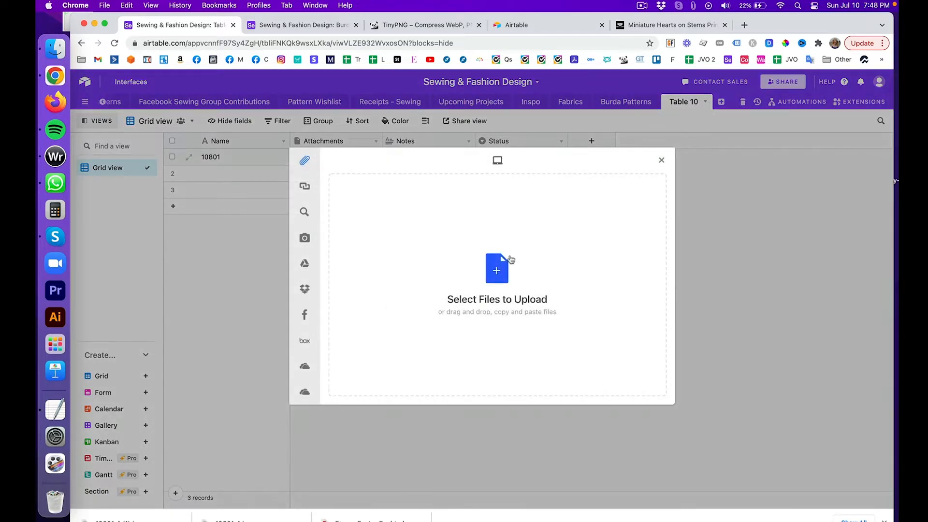
{"action": "left_click", "coordinate": [503, 266]}
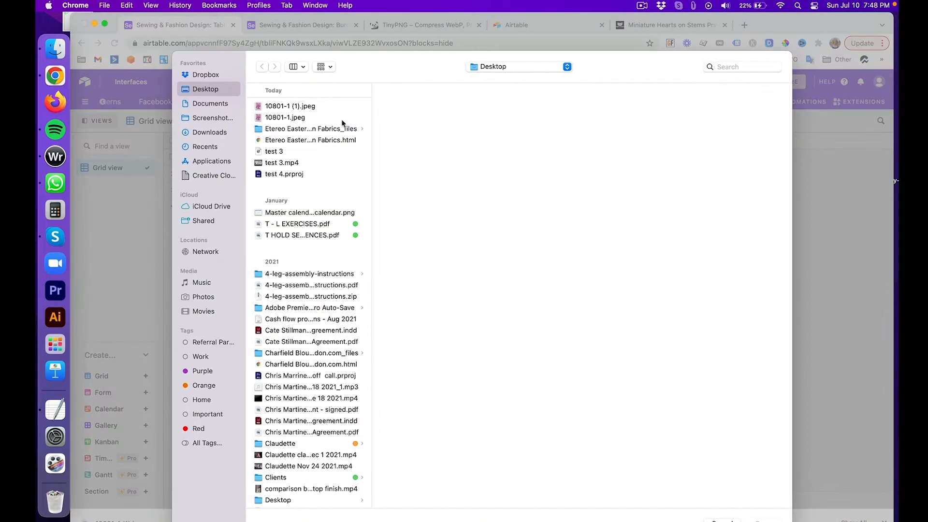
{"action": "left_click", "coordinate": [301, 107]}
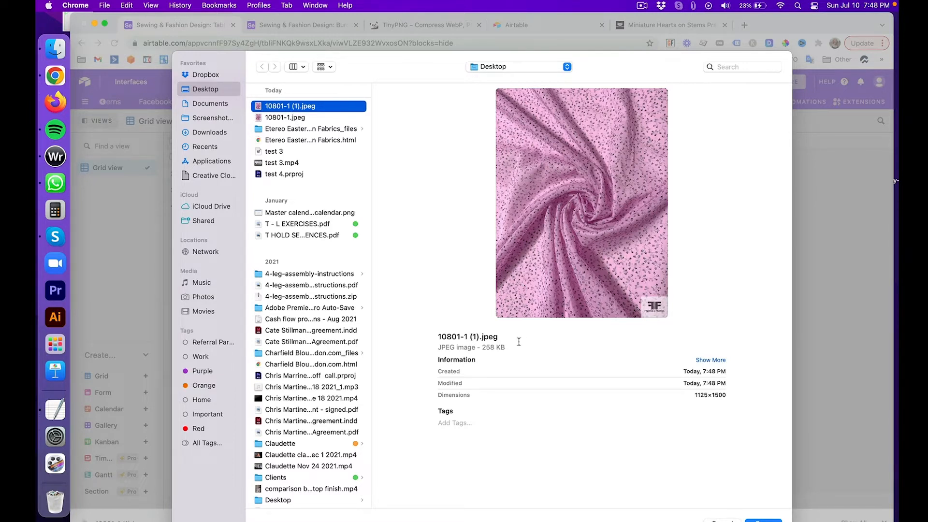
{"action": "left_click", "coordinate": [296, 118]}
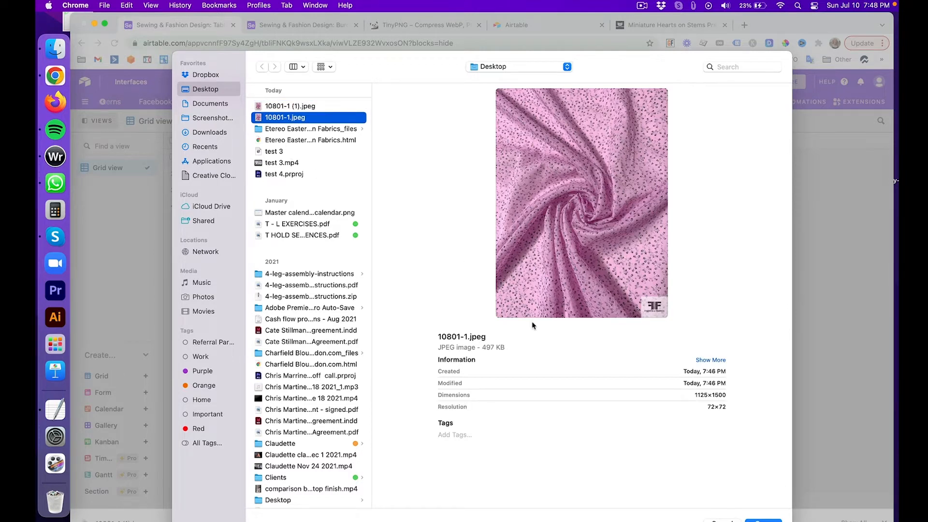
{"action": "left_click", "coordinate": [300, 107]}
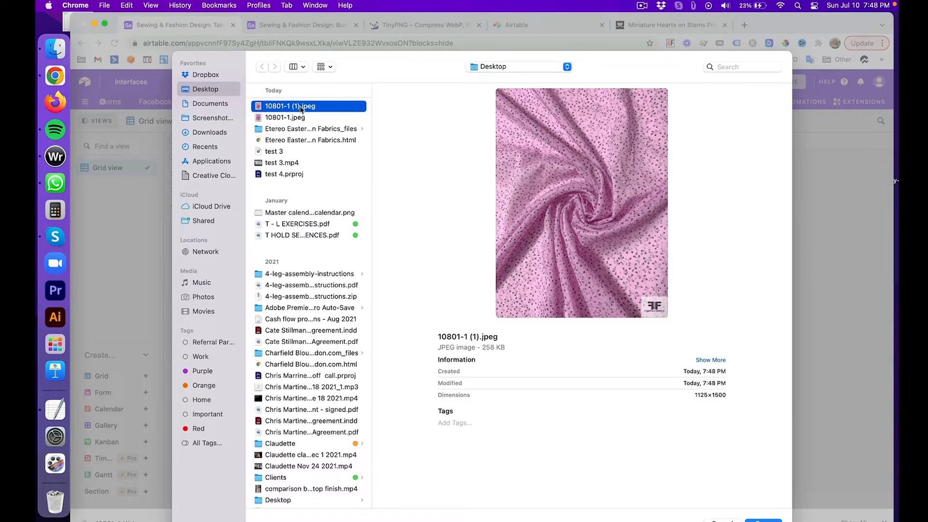
{"action": "left_click", "coordinate": [763, 520]}
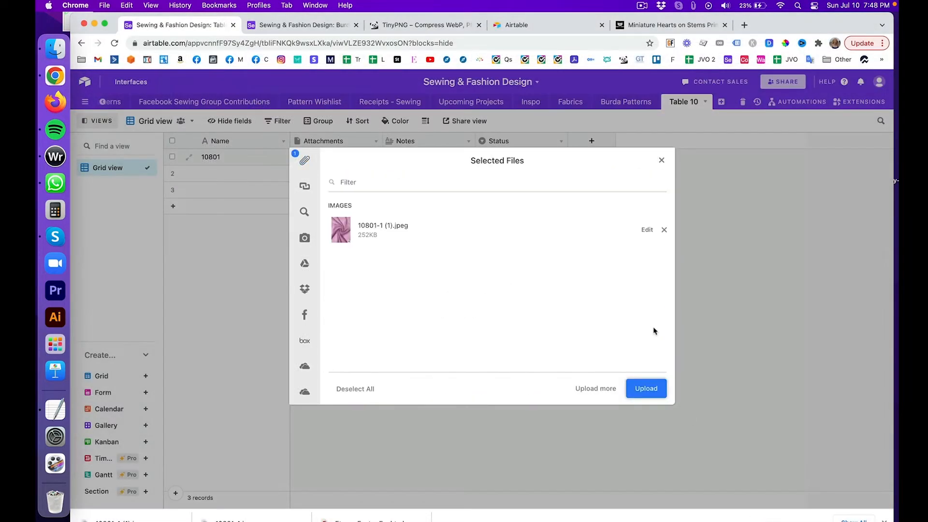
{"action": "left_click", "coordinate": [657, 388]}
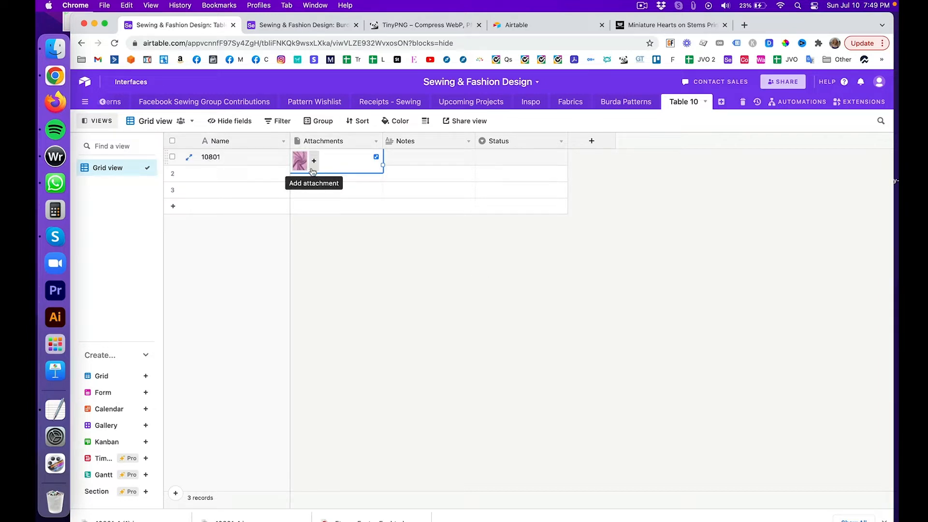
{"action": "left_click", "coordinate": [285, 27]}
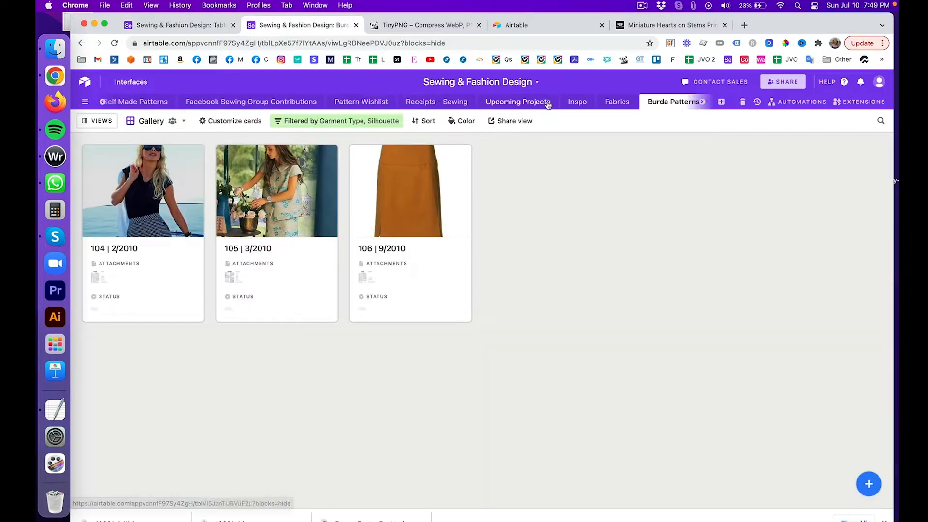
{"action": "left_click", "coordinate": [621, 101]}
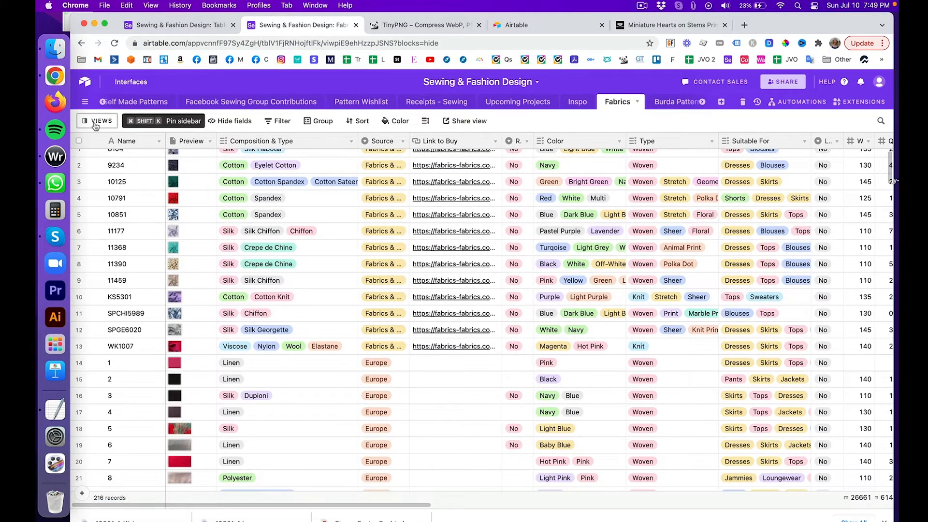
{"action": "left_click", "coordinate": [96, 123]}
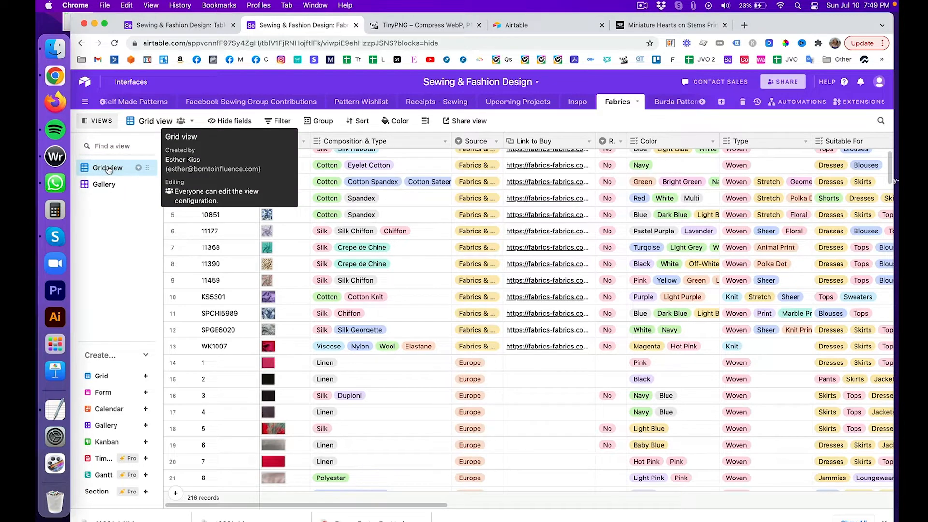
{"action": "scroll", "coordinate": [335, 213], "scroll_direction": "up", "scroll_amount": 1}
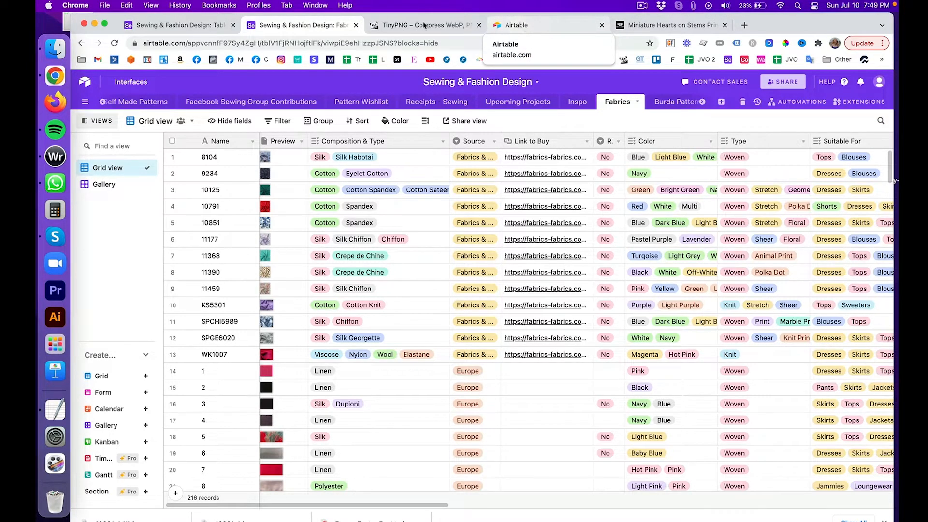
{"action": "left_click", "coordinate": [164, 25]}
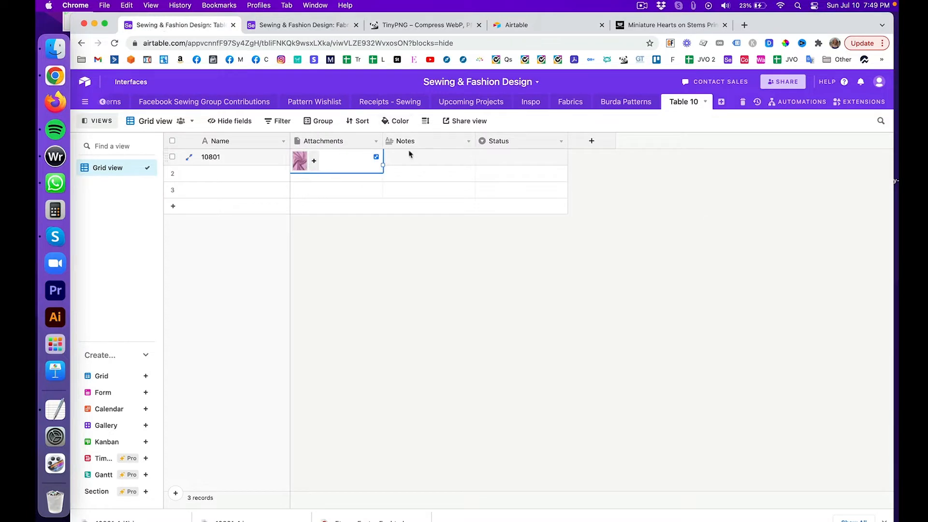
{"action": "left_click", "coordinate": [679, 26]}
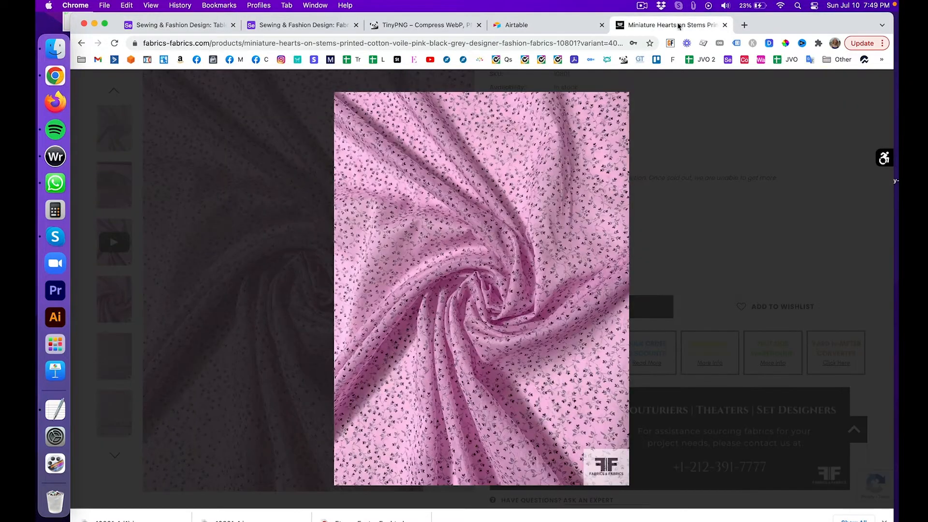
{"action": "left_click", "coordinate": [882, 86]}
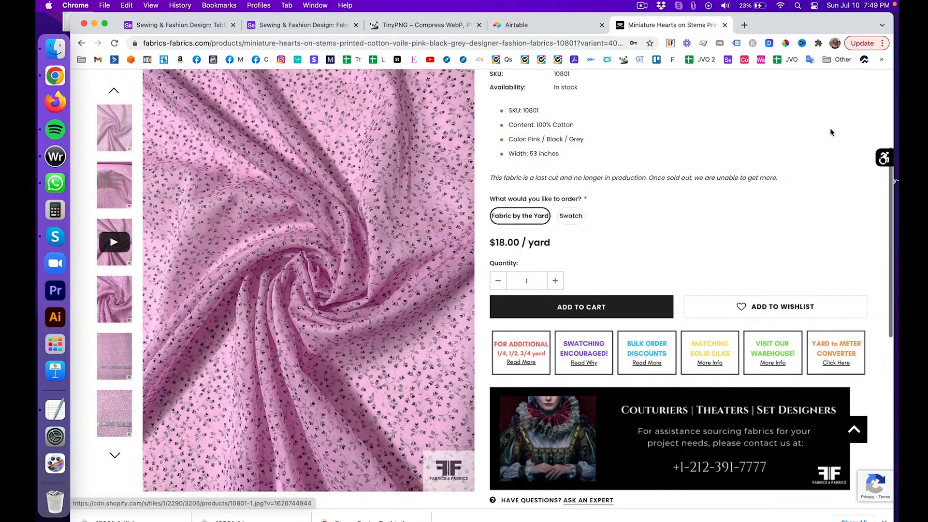
{"action": "scroll", "coordinate": [831, 132], "scroll_direction": "up", "scroll_amount": 5}
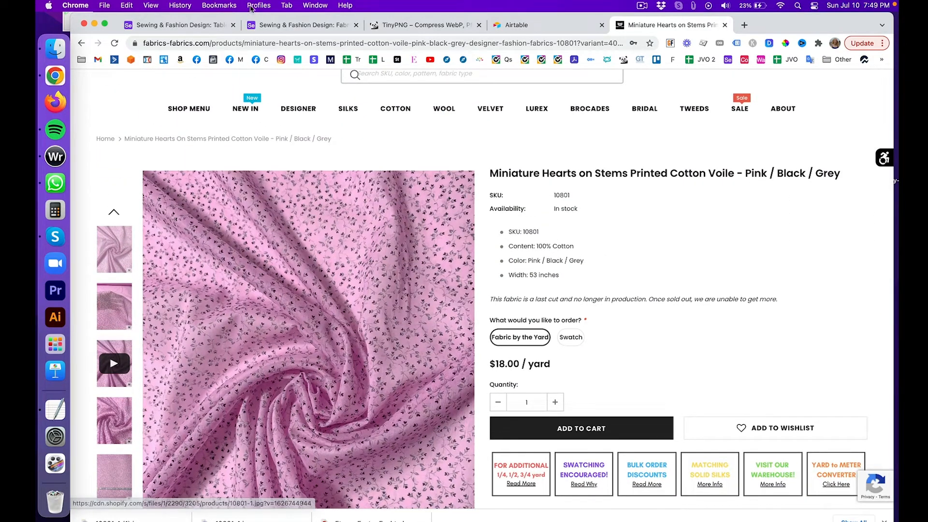
{"action": "left_click", "coordinate": [180, 25]}
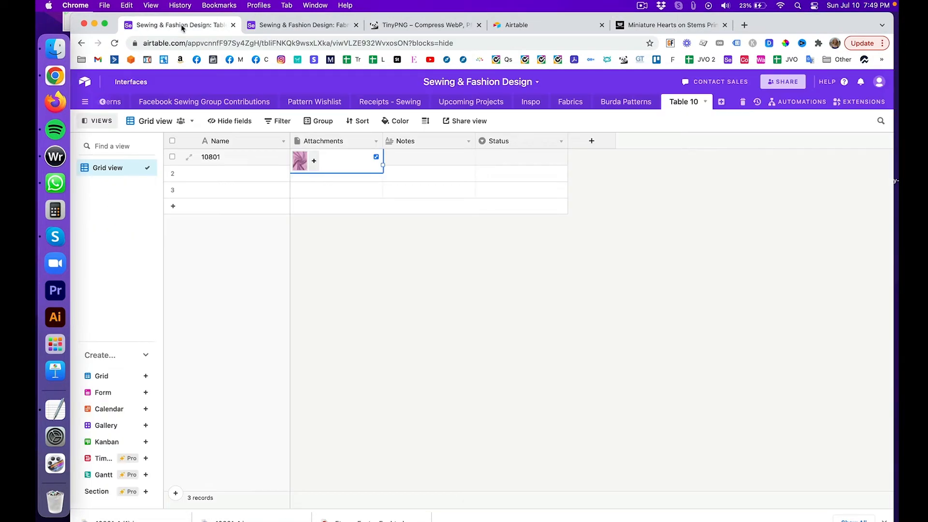
{"action": "left_click", "coordinate": [398, 162]}
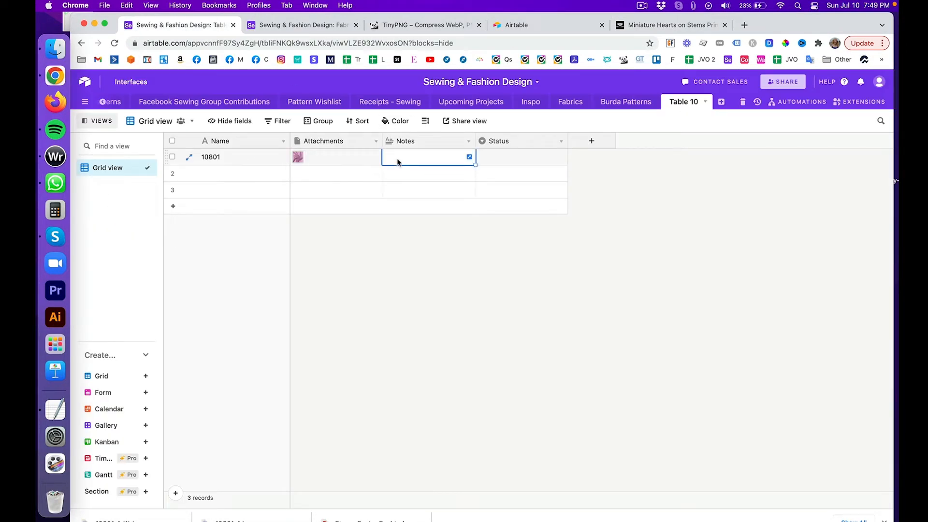
{"action": "left_click", "coordinate": [415, 141]}
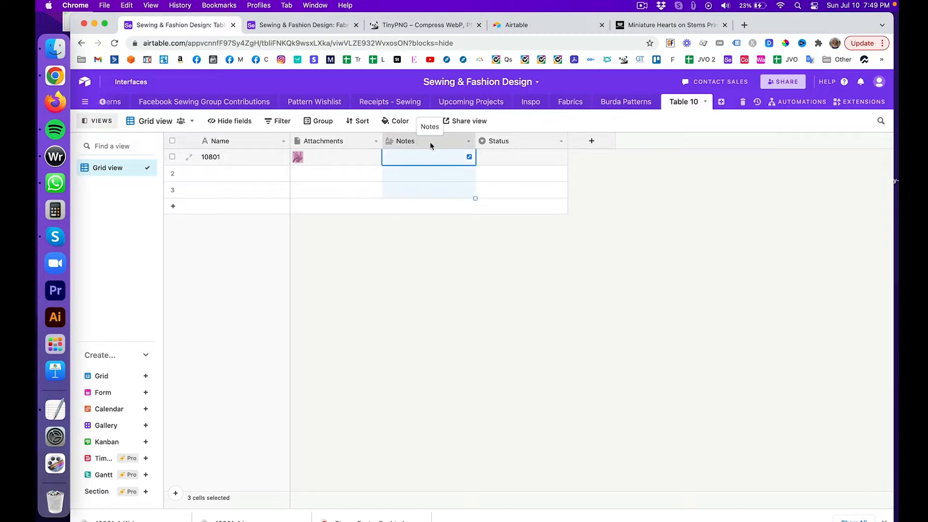
{"action": "left_click", "coordinate": [324, 25]}
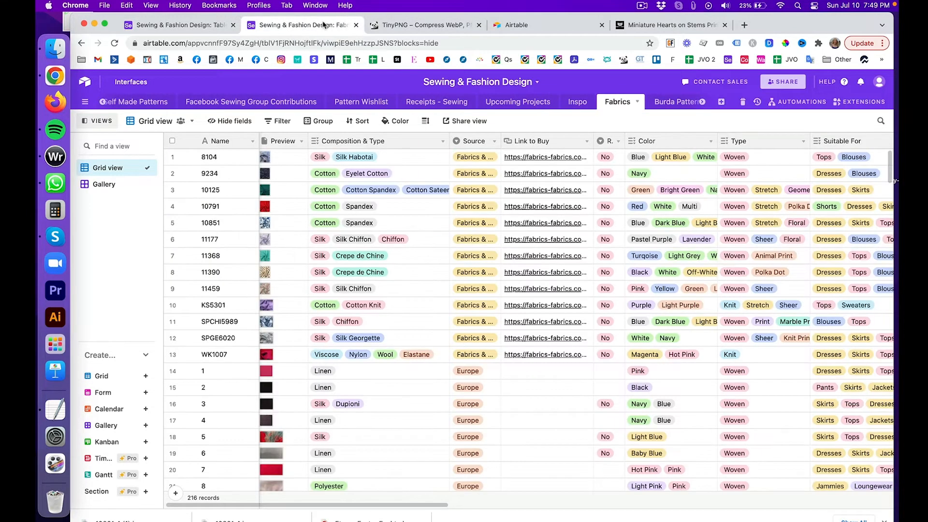
{"action": "left_click", "coordinate": [346, 160]}
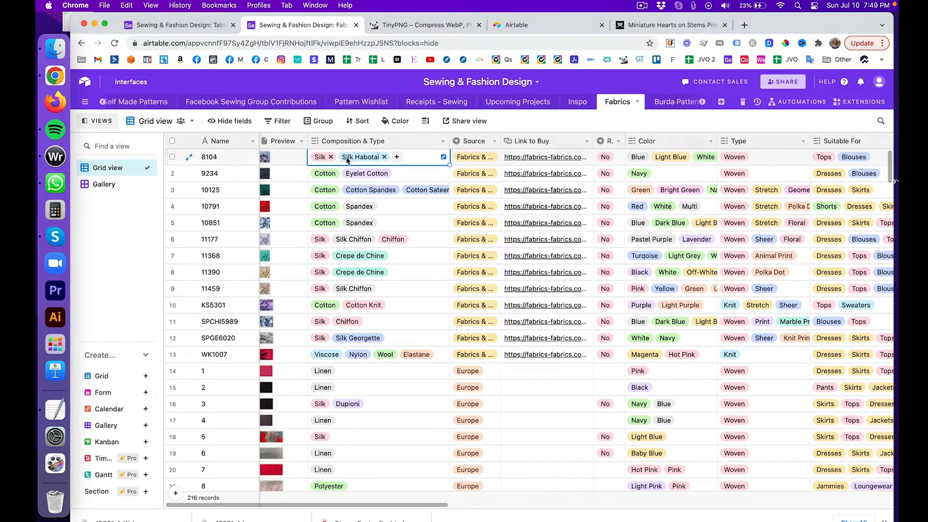
{"action": "left_click", "coordinate": [397, 159]}
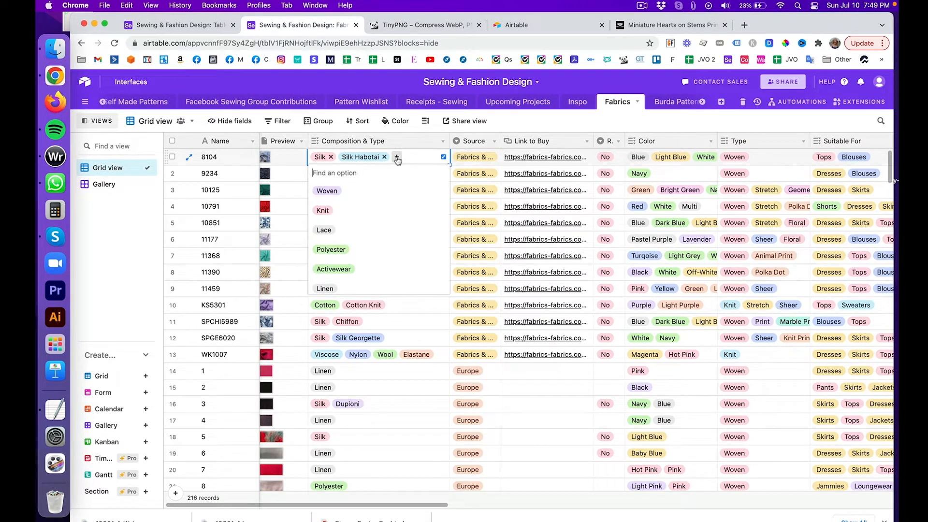
{"action": "scroll", "coordinate": [349, 230], "scroll_direction": "down", "scroll_amount": 3}
{"action": "scroll", "coordinate": [350, 226], "scroll_direction": "up", "scroll_amount": 3}
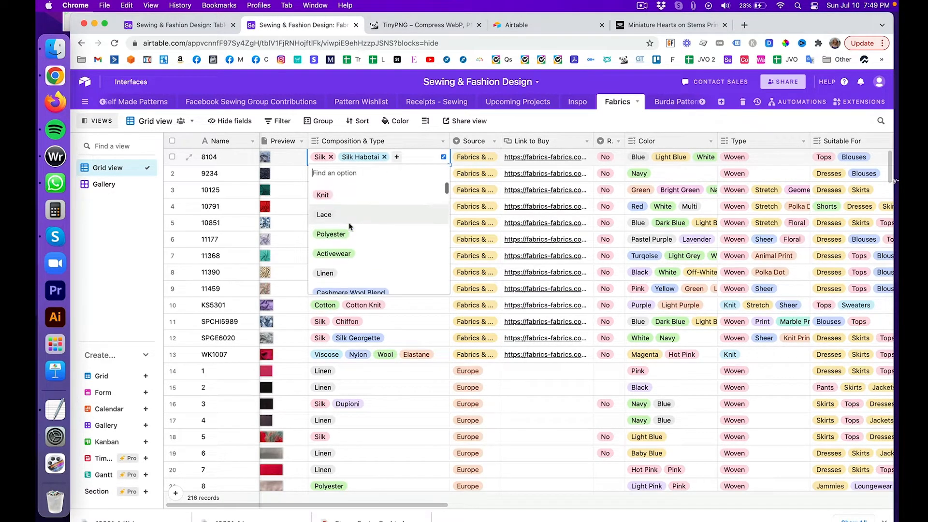
{"action": "scroll", "coordinate": [350, 227], "scroll_direction": "down", "scroll_amount": 2}
{"action": "scroll", "coordinate": [349, 228], "scroll_direction": "up", "scroll_amount": 2}
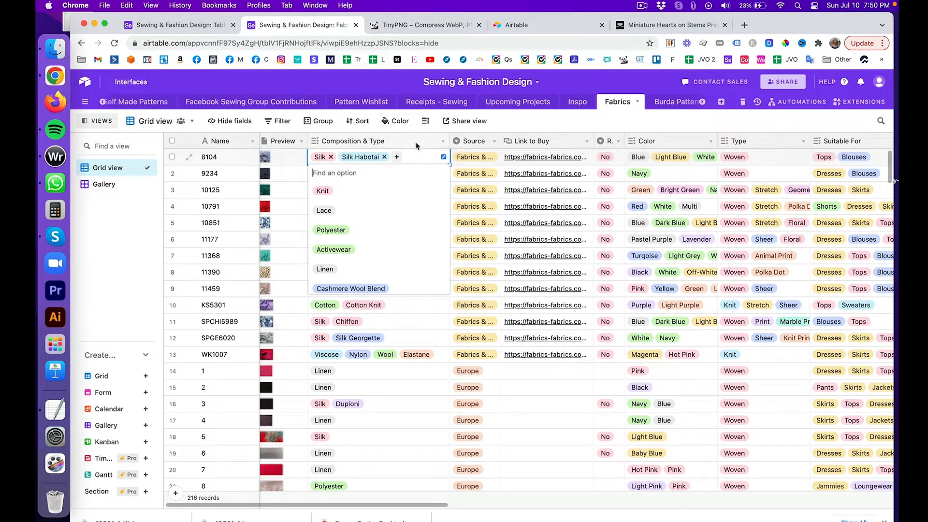
{"action": "left_click", "coordinate": [200, 25]}
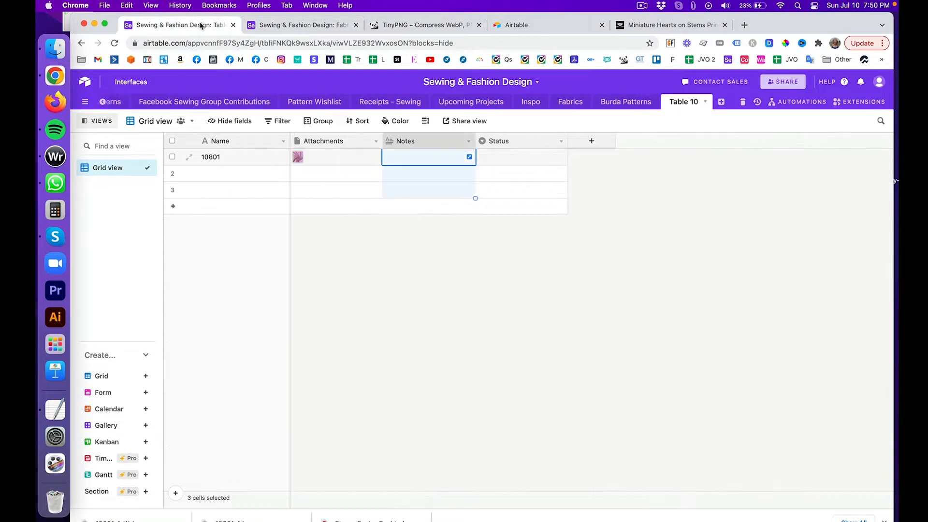
Step: Rename the Notes field to Composition & Type and change its type to Multiple select
{"action": "double_click", "coordinate": [411, 144]}
{"action": "type", "text": "Composition & Type"}
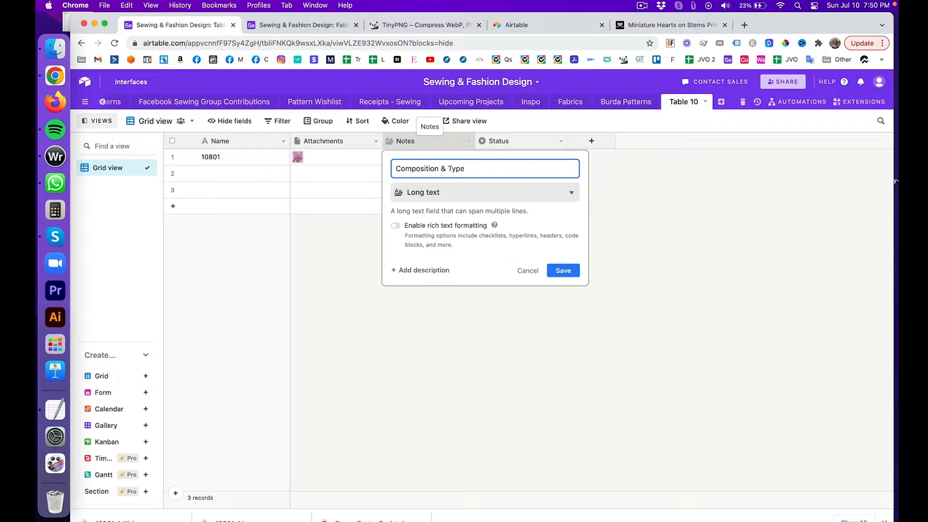
{"action": "left_click", "coordinate": [525, 194]}
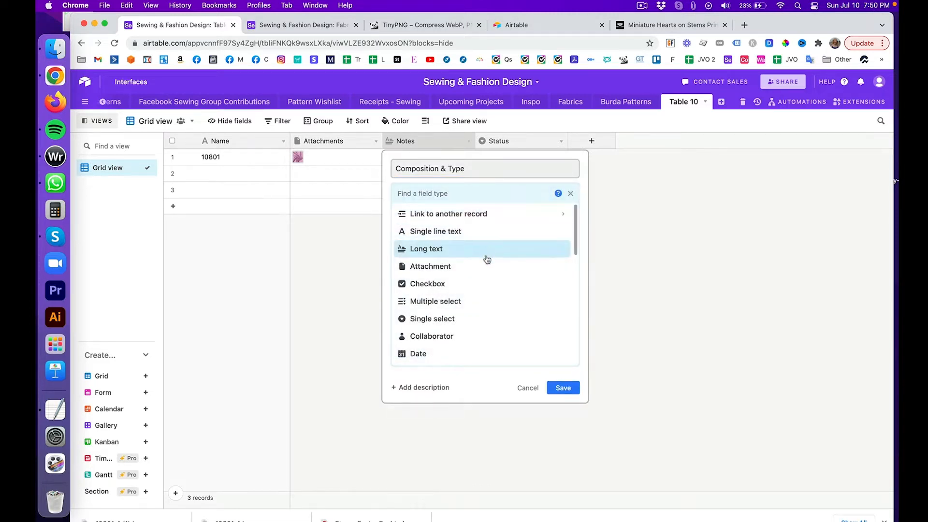
{"action": "left_click", "coordinate": [485, 299]}
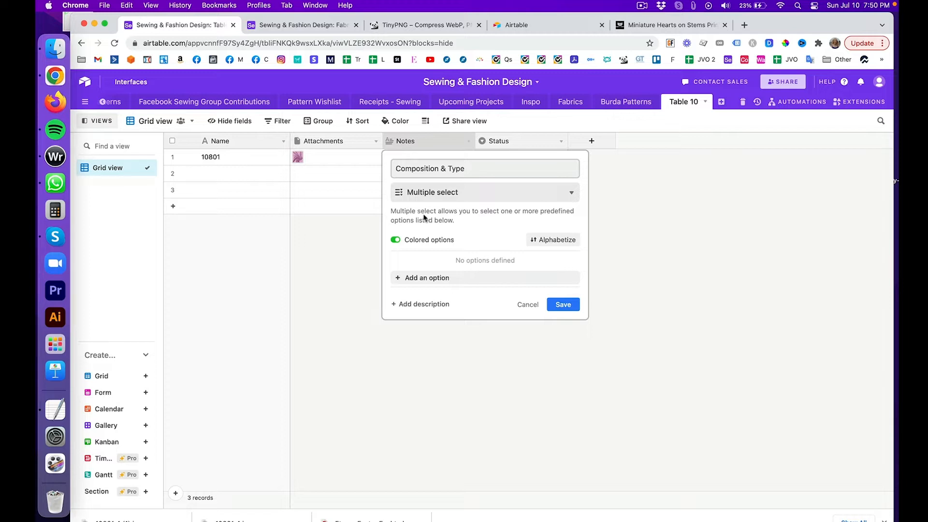
{"action": "left_click", "coordinate": [564, 304]}
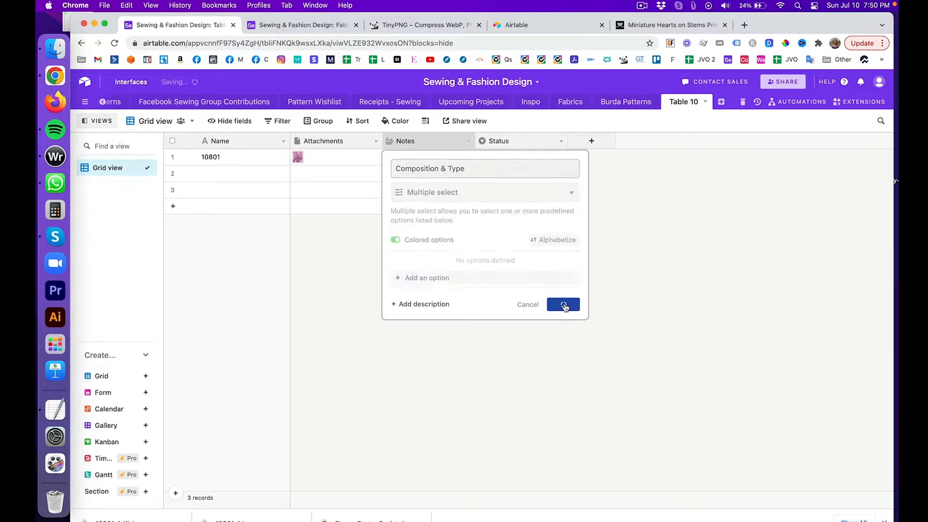
{"action": "left_click", "coordinate": [414, 162]}
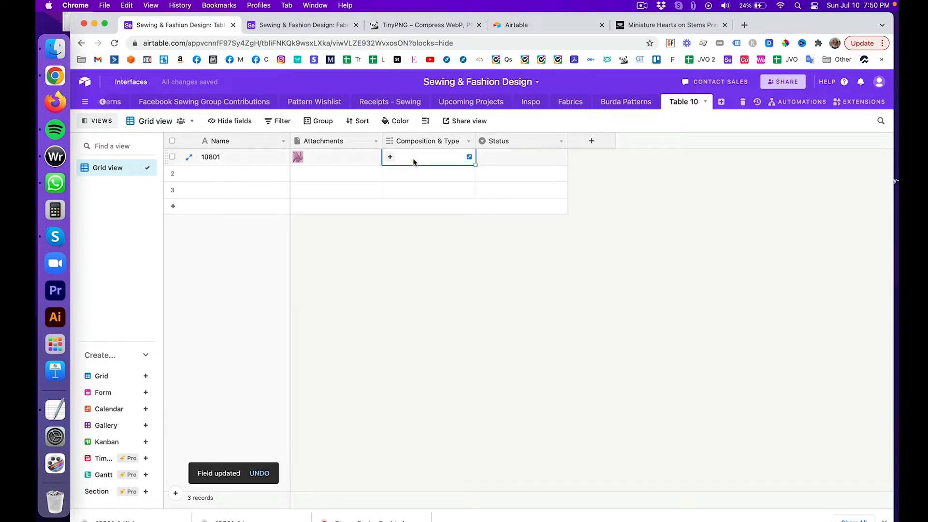
Step: Create Cotton and Linen options and tag row 1 with both
{"action": "type", "text": "Cotton"}
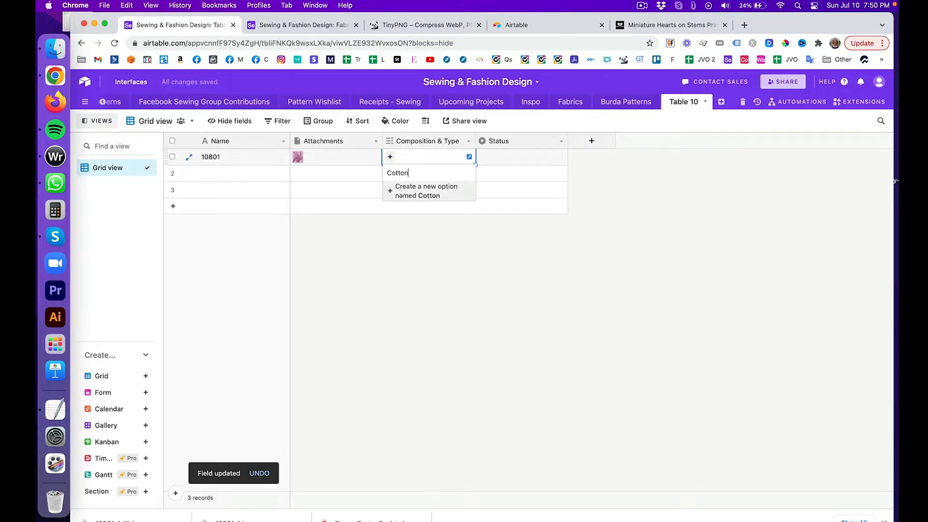
{"action": "key", "text": "Return"}
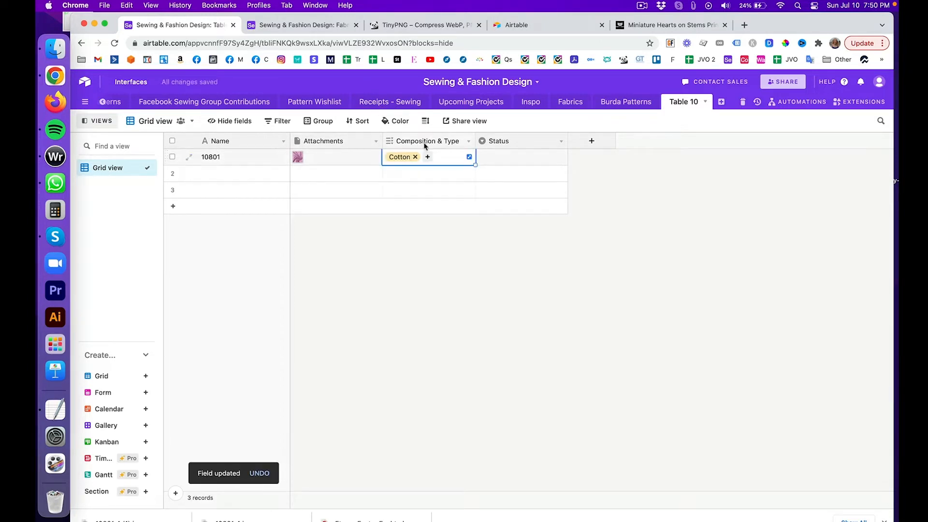
{"action": "left_click", "coordinate": [428, 157]}
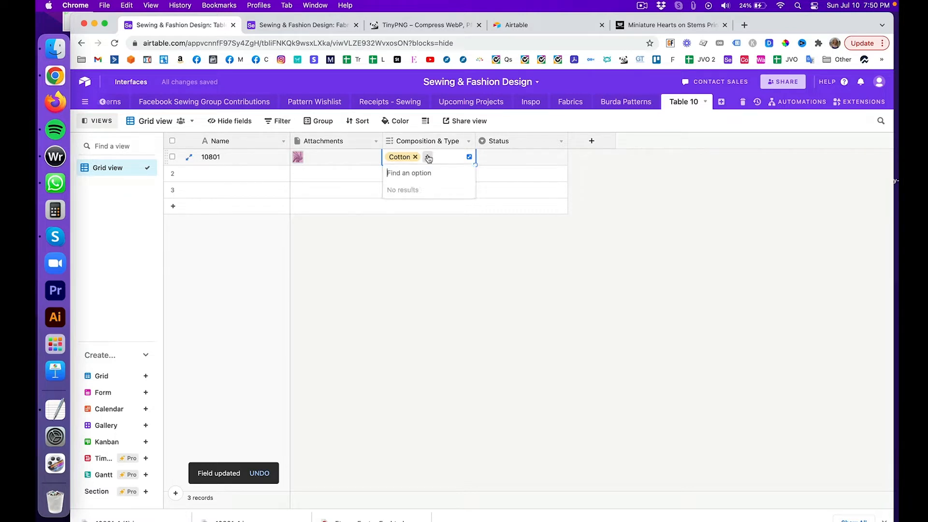
{"action": "type", "text": "Linen"}
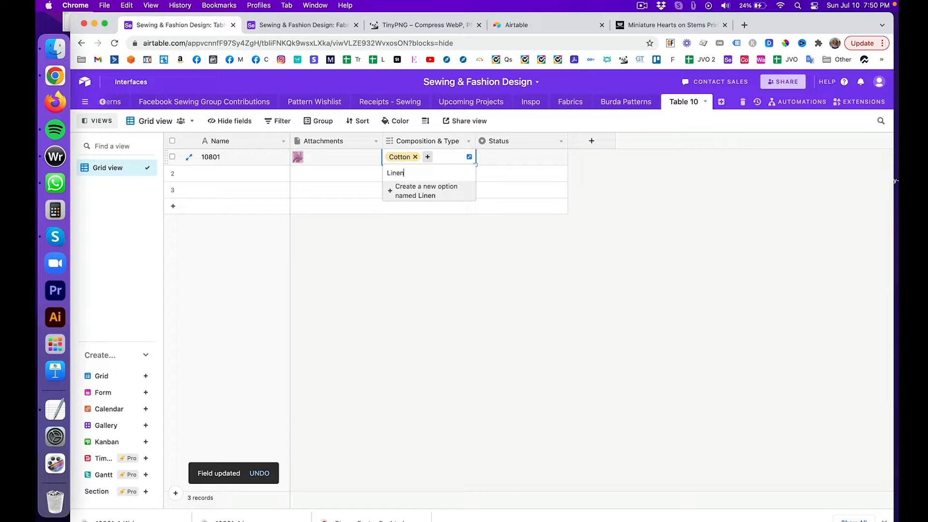
{"action": "key", "text": "Return"}
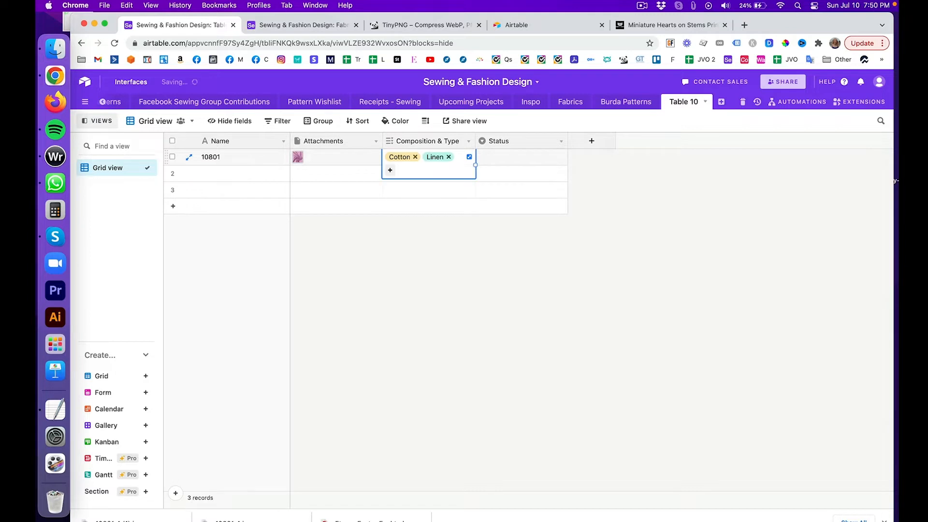
{"action": "left_click", "coordinate": [474, 236]}
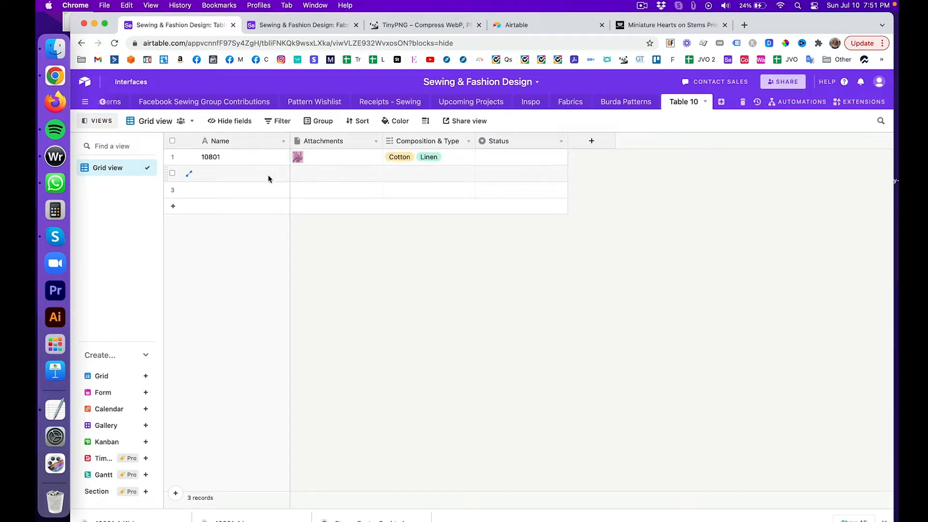
Step: Tag row 2 with Cotton, Linen and a newly created Silk option
{"action": "left_click", "coordinate": [394, 175]}
{"action": "left_click", "coordinate": [390, 173]}
{"action": "type", "text": "c"}
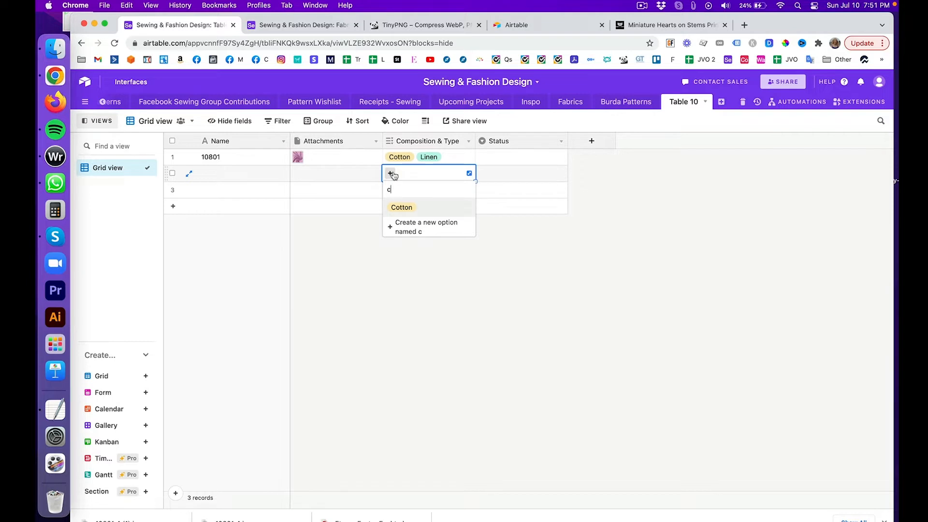
{"action": "left_click", "coordinate": [402, 207]}
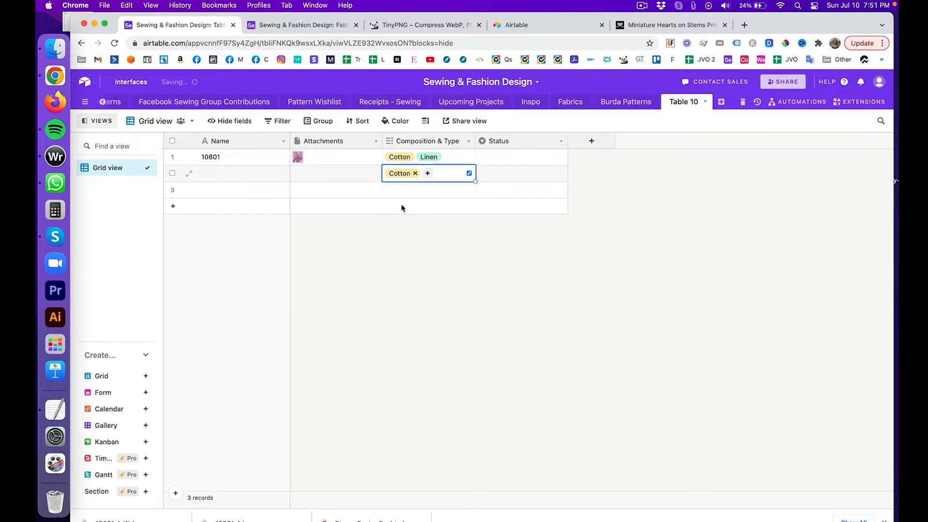
{"action": "left_click", "coordinate": [429, 174]}
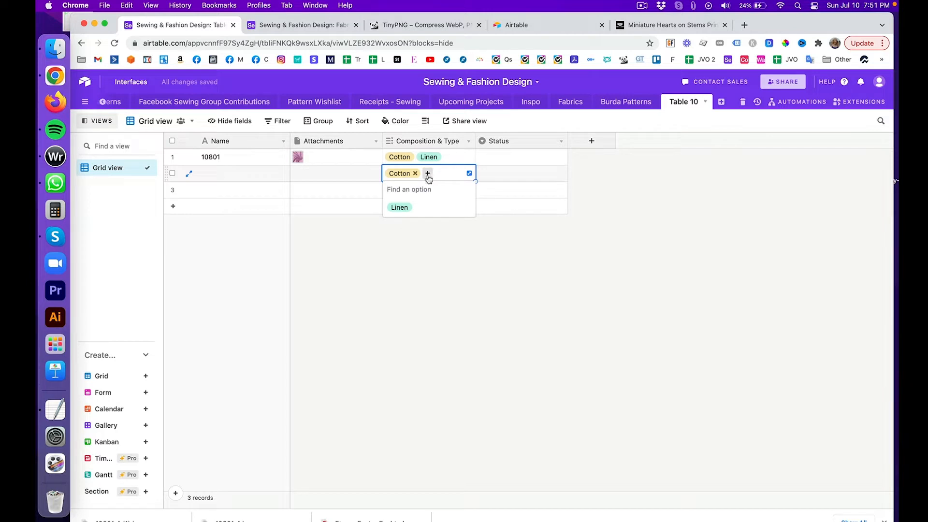
{"action": "left_click", "coordinate": [410, 207]}
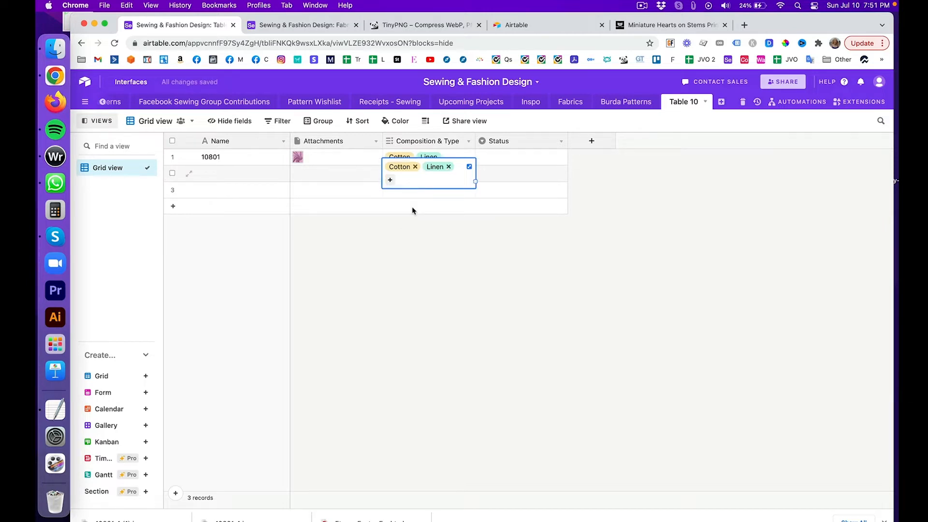
{"action": "left_click", "coordinate": [390, 180]}
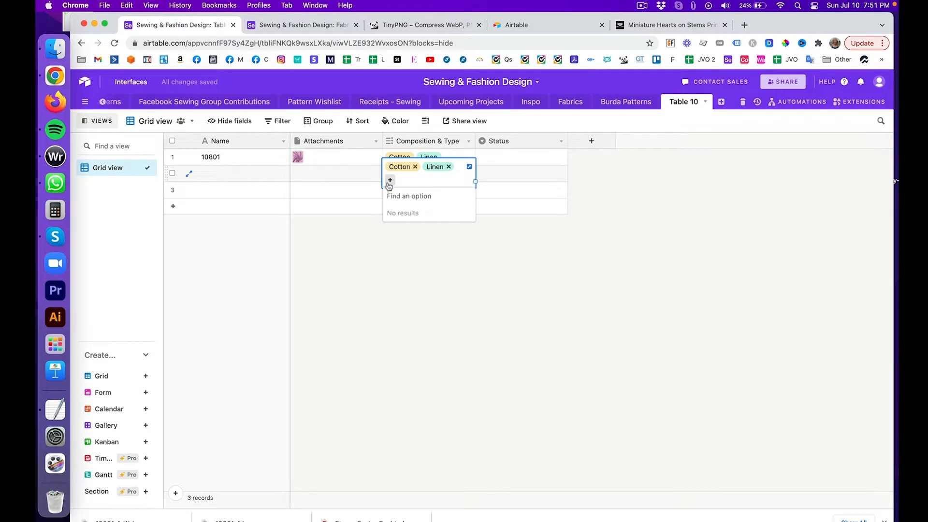
{"action": "type", "text": "silk"}
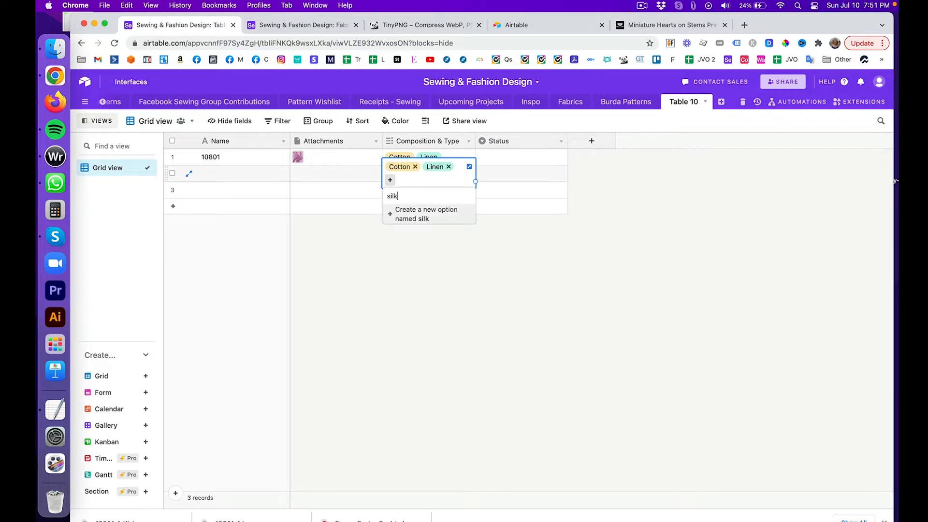
{"action": "key", "text": "BackSpace"}
{"action": "key", "text": "BackSpace"}
{"action": "key", "text": "BackSpace"}
{"action": "key", "text": "BackSpace"}
{"action": "type", "text": "Silk"}
{"action": "left_click", "coordinate": [420, 216]}
{"action": "left_click", "coordinate": [422, 231]}
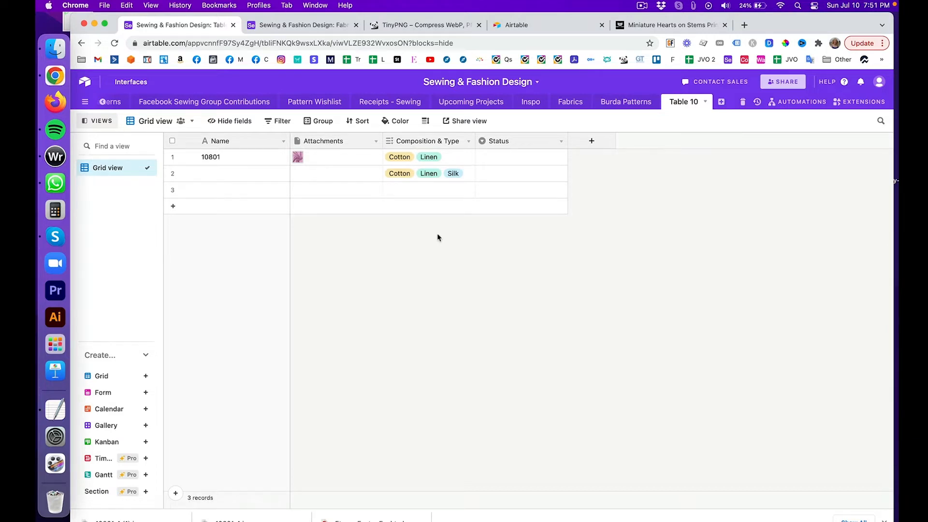
{"action": "left_click", "coordinate": [468, 142]}
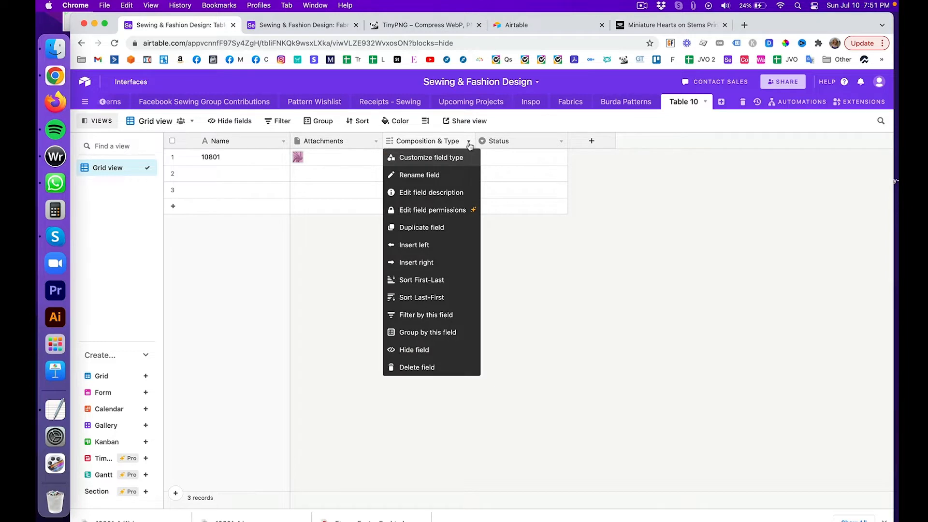
{"action": "left_click", "coordinate": [447, 160]}
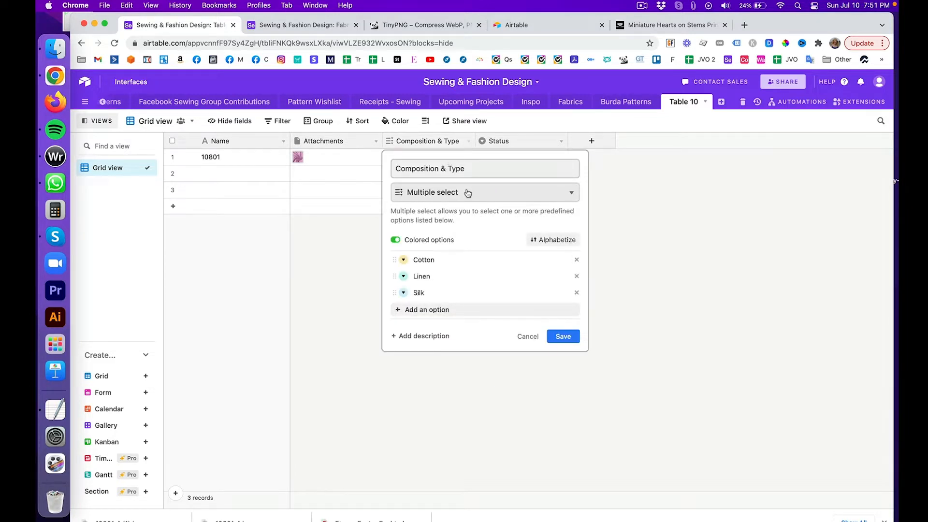
{"action": "left_click", "coordinate": [396, 276]}
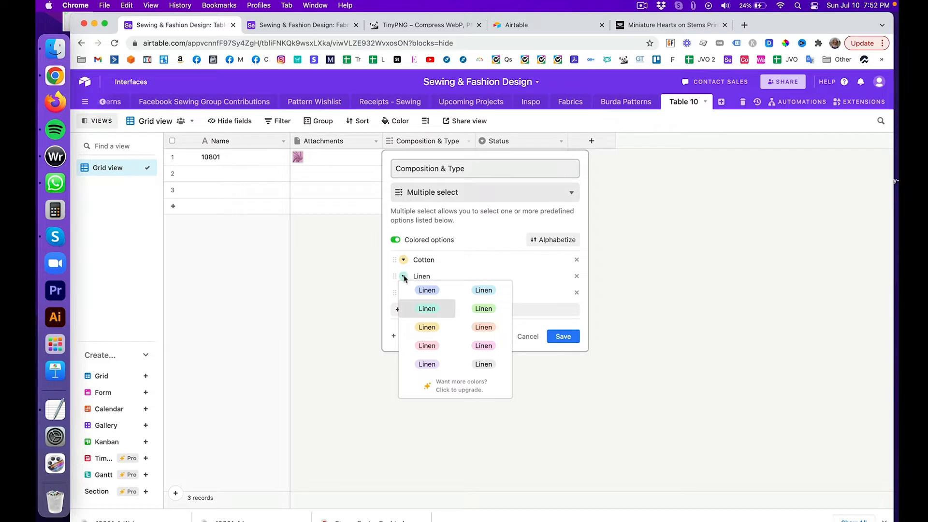
{"action": "left_click", "coordinate": [482, 309]}
{"action": "left_click", "coordinate": [403, 276]}
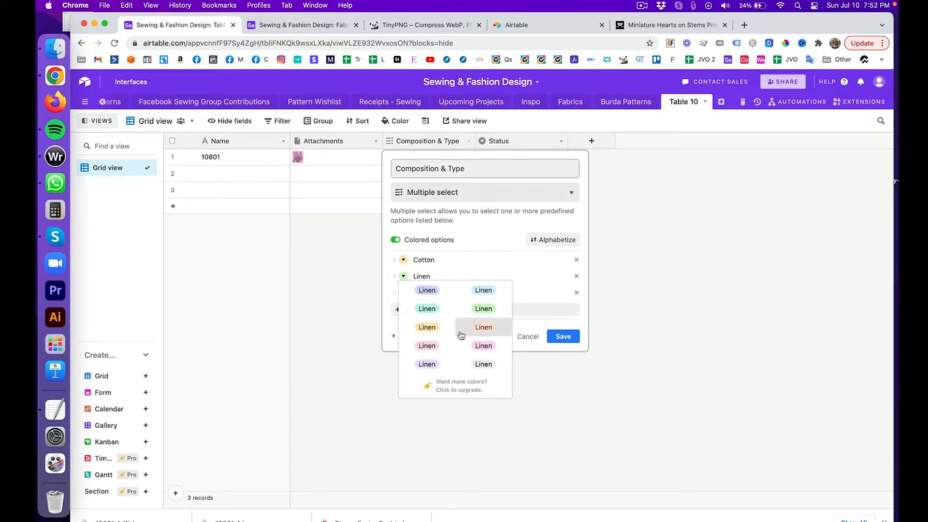
{"action": "left_click", "coordinate": [479, 346]}
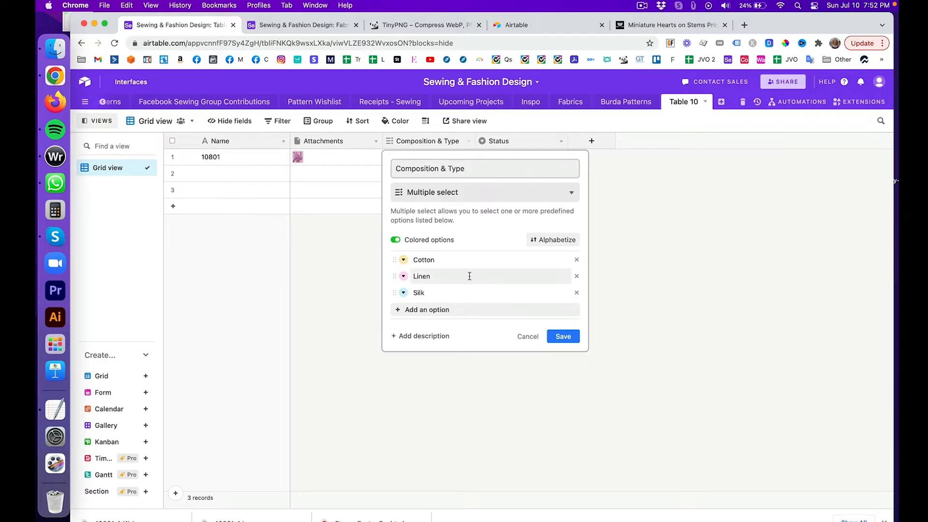
{"action": "left_click", "coordinate": [403, 276]}
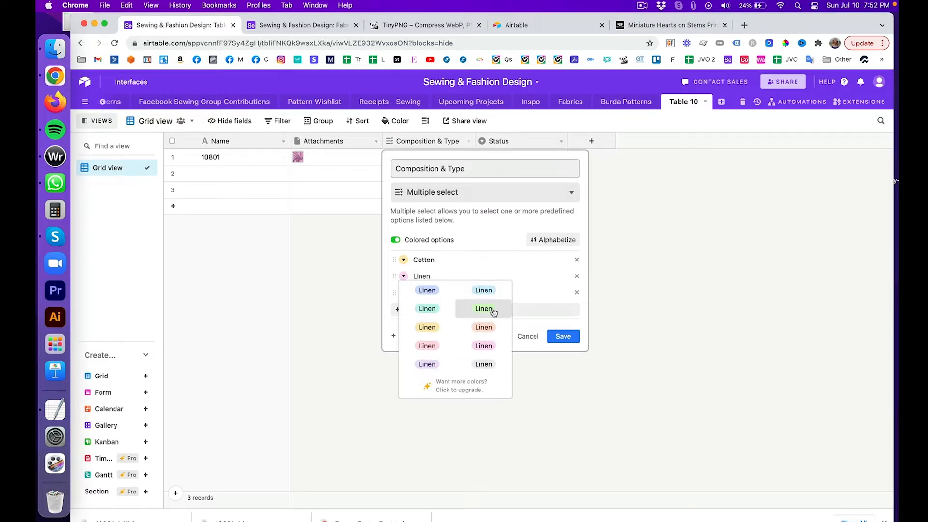
{"action": "left_click", "coordinate": [528, 336]}
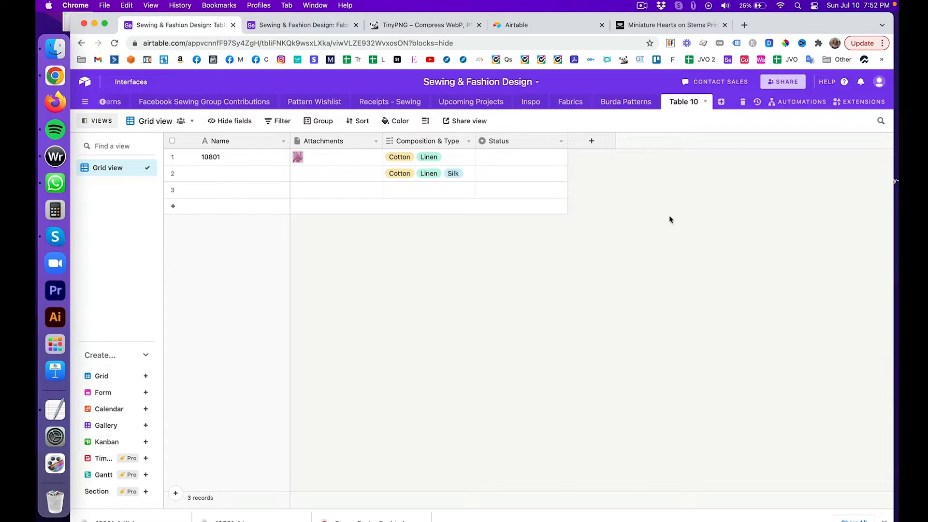
Step: Open the Sewing & Fashion Design Fabrics table and scroll through its fabric records
{"action": "left_click", "coordinate": [535, 31]}
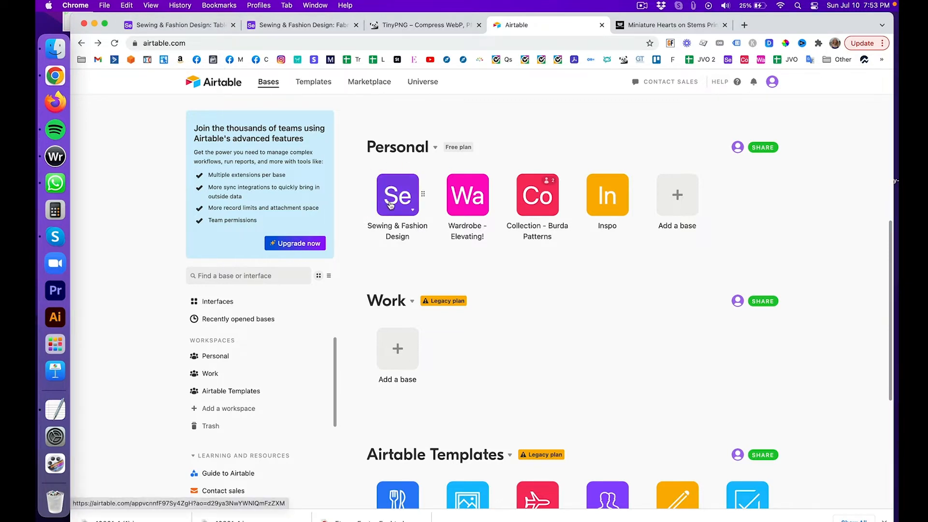
{"action": "left_click", "coordinate": [296, 23]}
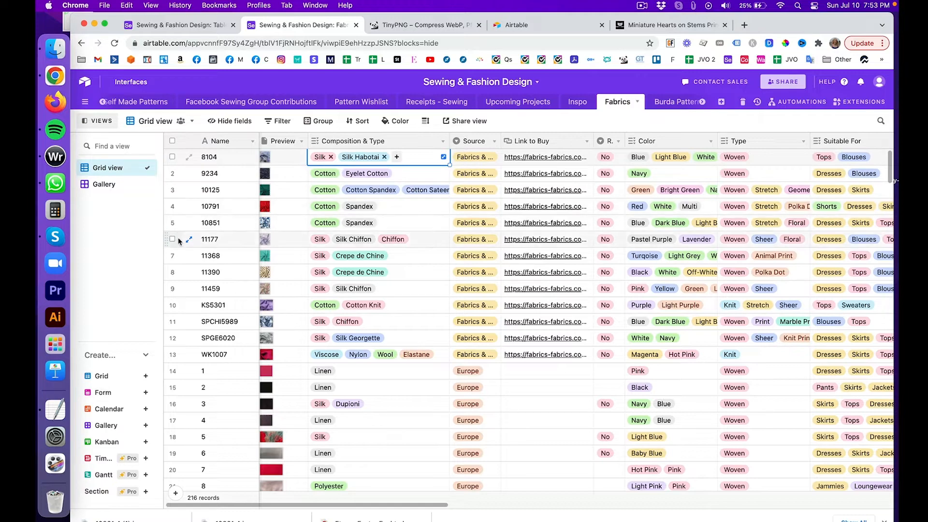
{"action": "scroll", "coordinate": [180, 295], "scroll_direction": "down", "scroll_amount": 2}
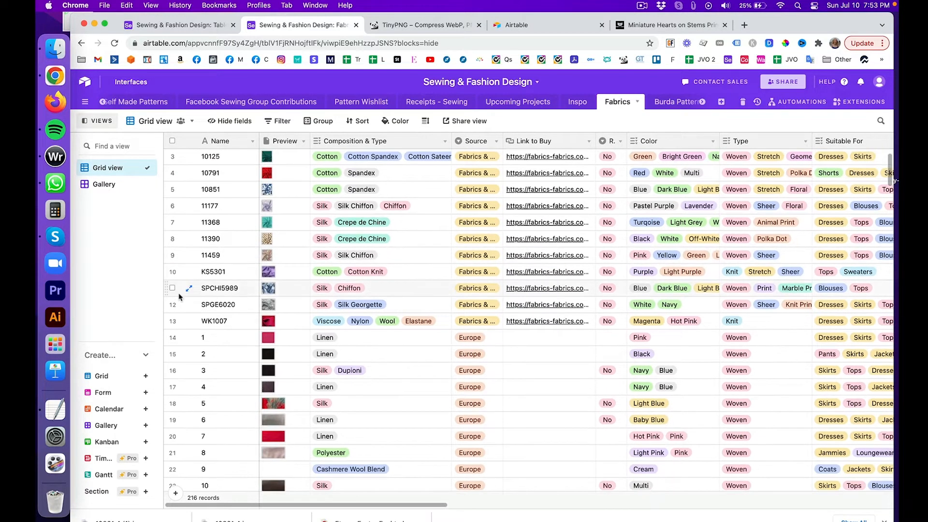
{"action": "scroll", "coordinate": [179, 296], "scroll_direction": "down", "scroll_amount": 15}
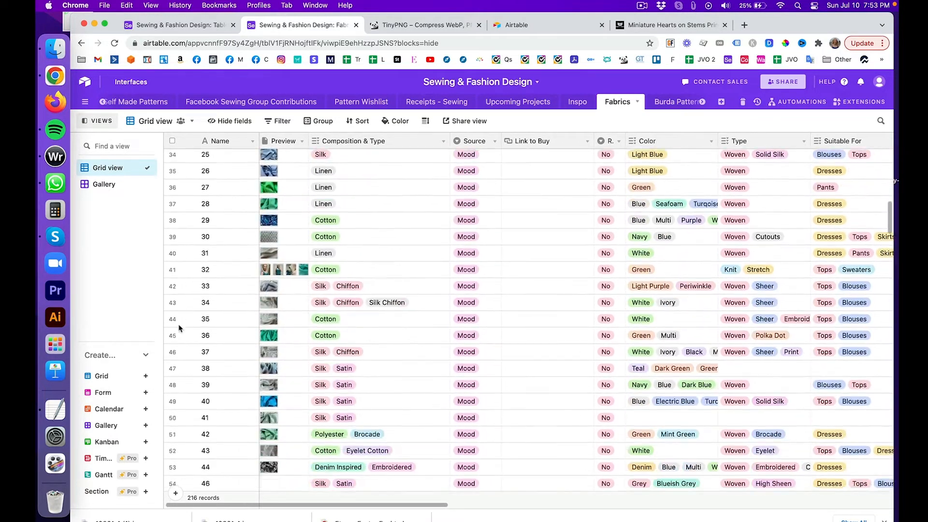
{"action": "scroll", "coordinate": [180, 328], "scroll_direction": "down", "scroll_amount": 20}
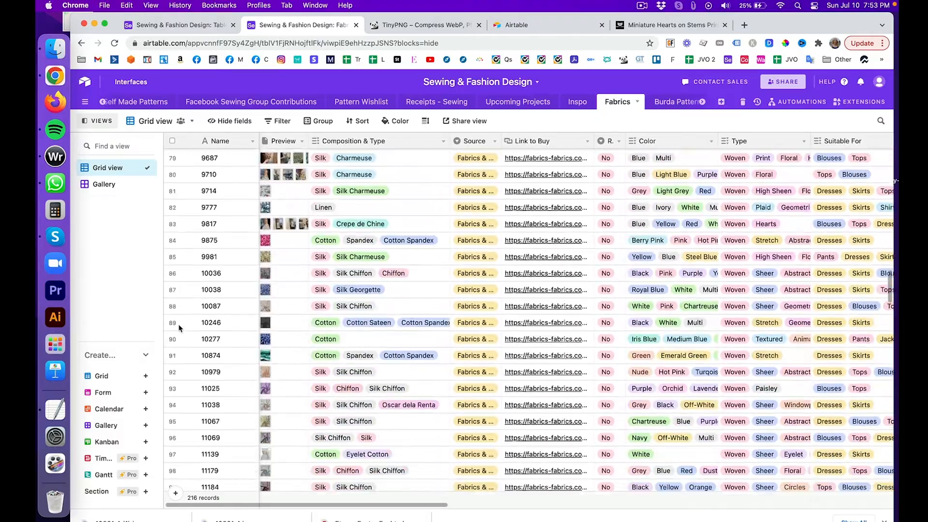
{"action": "scroll", "coordinate": [179, 328], "scroll_direction": "down", "scroll_amount": 20}
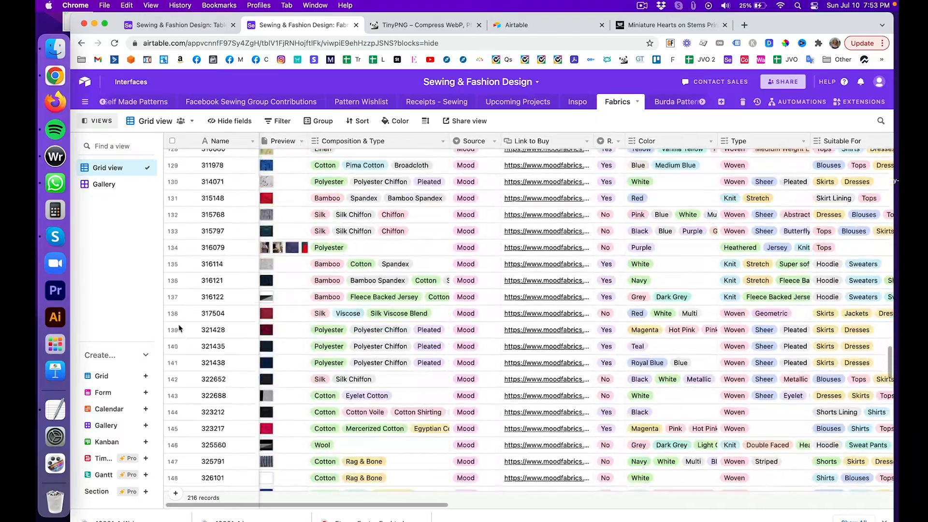
{"action": "scroll", "coordinate": [180, 328], "scroll_direction": "down", "scroll_amount": 20}
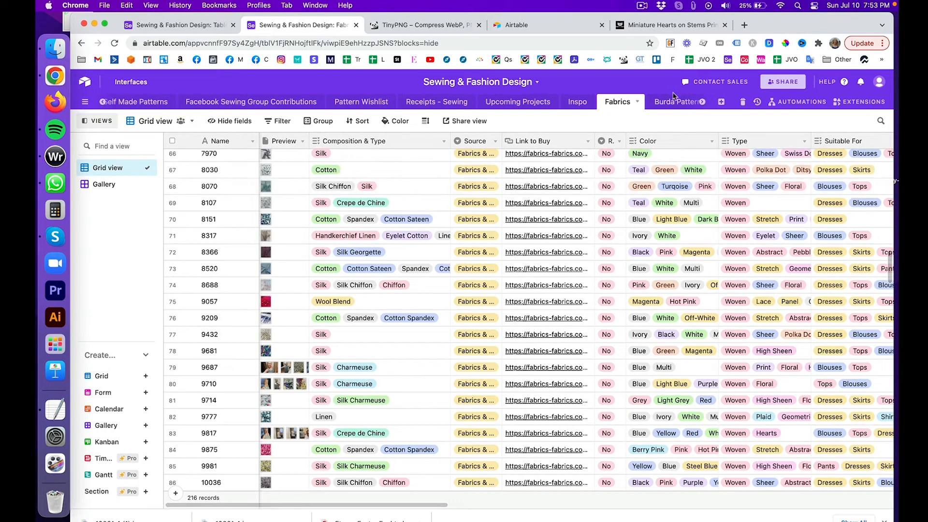
{"action": "left_click", "coordinate": [657, 102]}
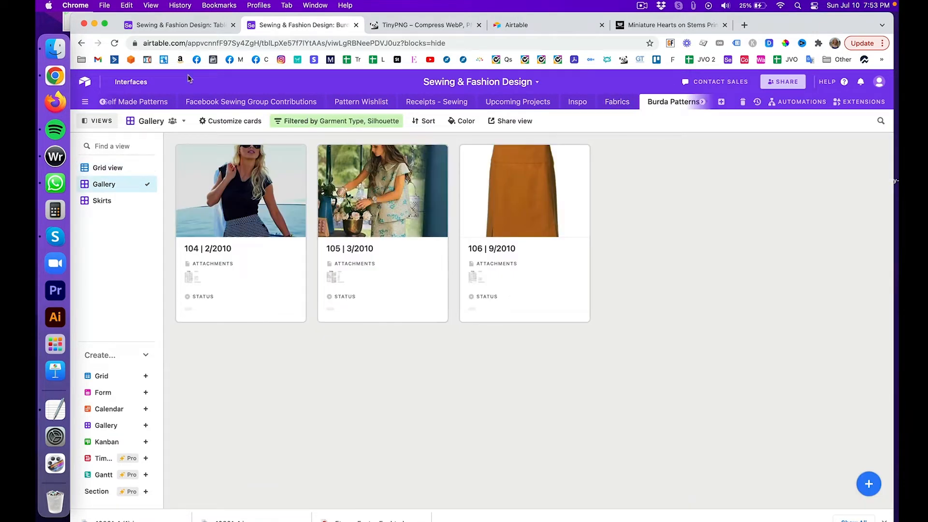
Step: Switch Burda Patterns to Grid view and scroll through its records before returning to Table 10
{"action": "left_click", "coordinate": [110, 167]}
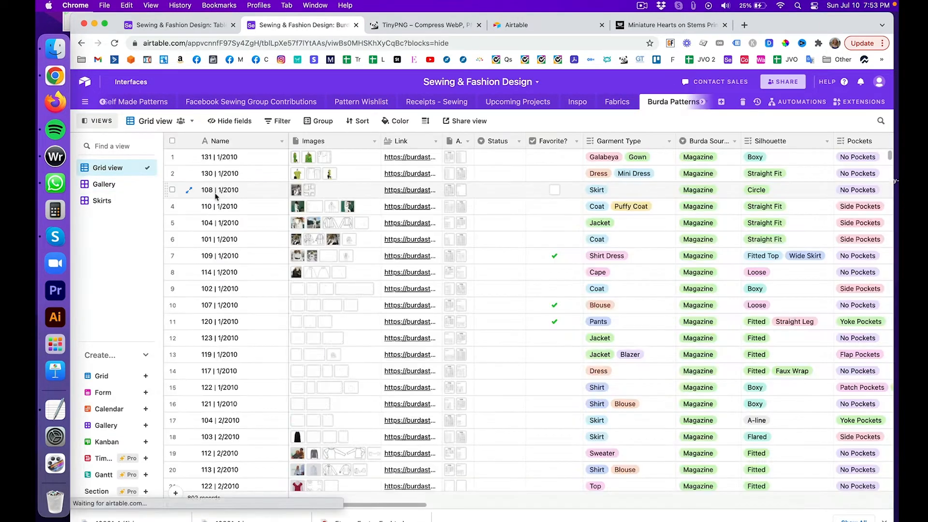
{"action": "scroll", "coordinate": [216, 180], "scroll_direction": "down", "scroll_amount": 5}
{"action": "scroll", "coordinate": [216, 180], "scroll_direction": "down", "scroll_amount": 10}
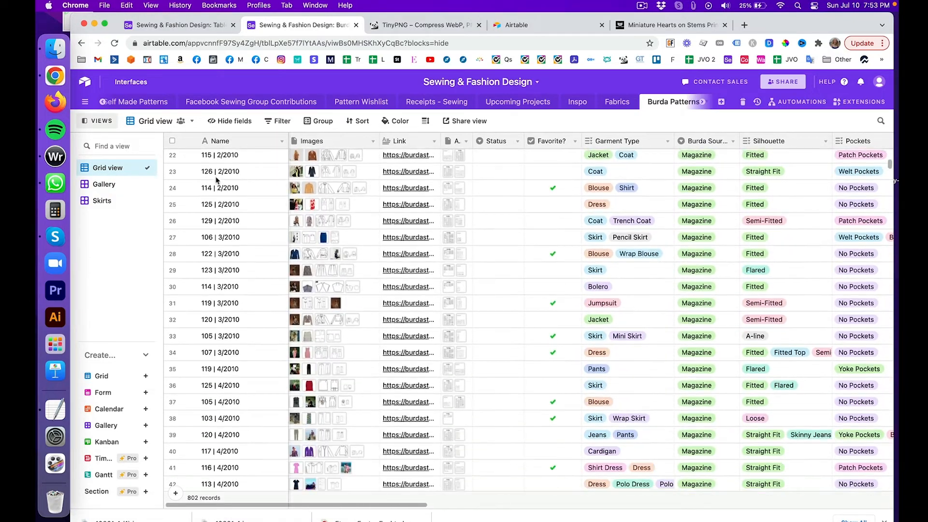
{"action": "scroll", "coordinate": [217, 180], "scroll_direction": "up", "scroll_amount": 15}
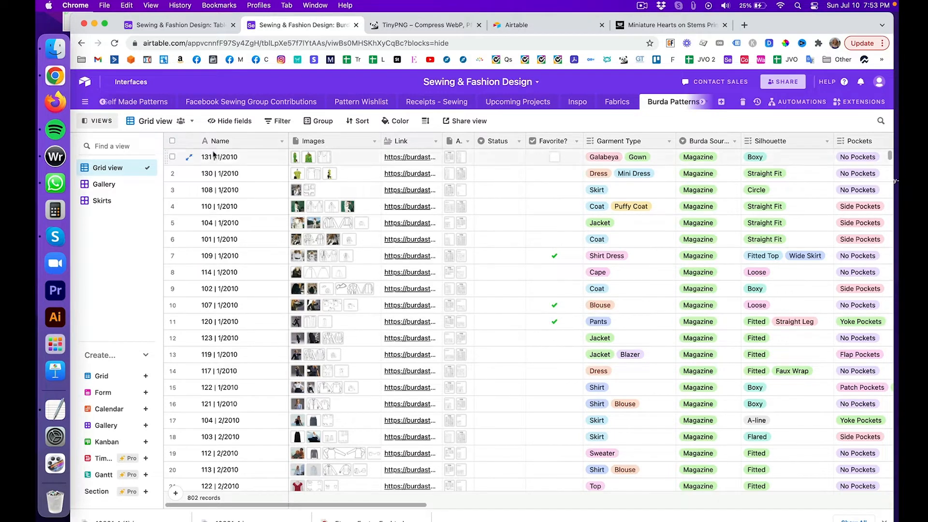
{"action": "left_click", "coordinate": [190, 24]}
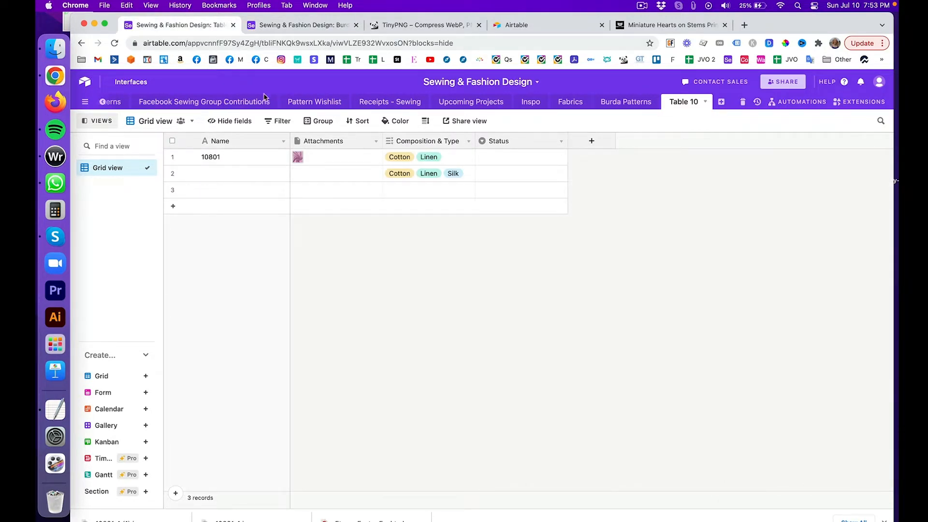
Step: Enter LINEN1 as row 2's name, then delete it so the name stays empty
{"action": "double_click", "coordinate": [215, 173]}
{"action": "type", "text": "LINEN1"}
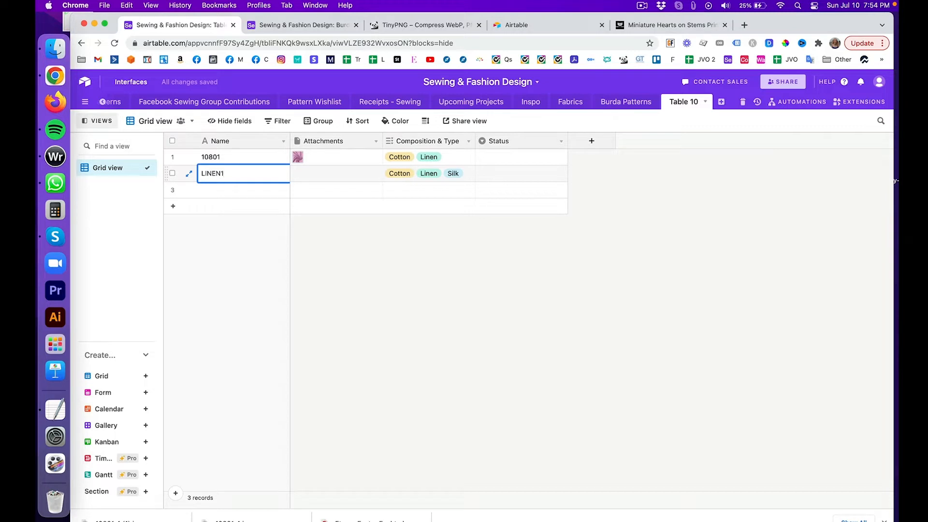
{"action": "key", "text": "Return"}
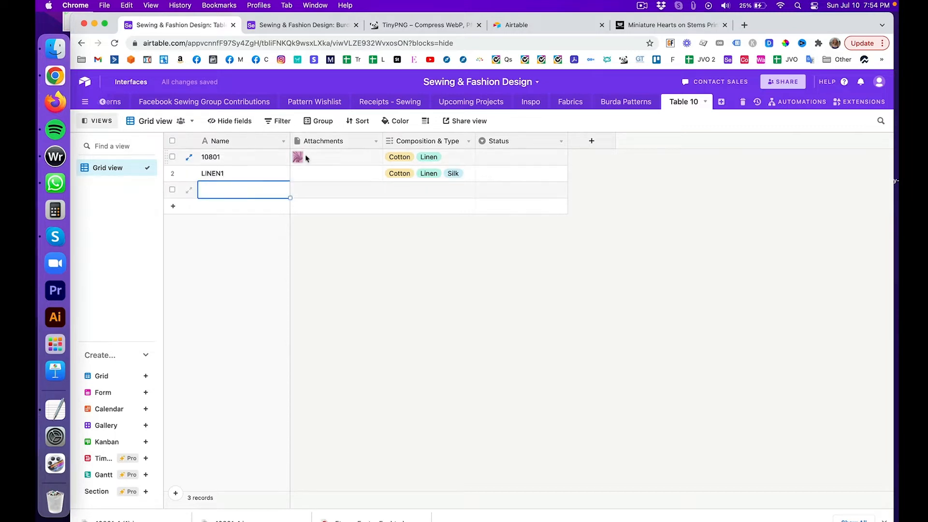
{"action": "left_click", "coordinate": [299, 173]}
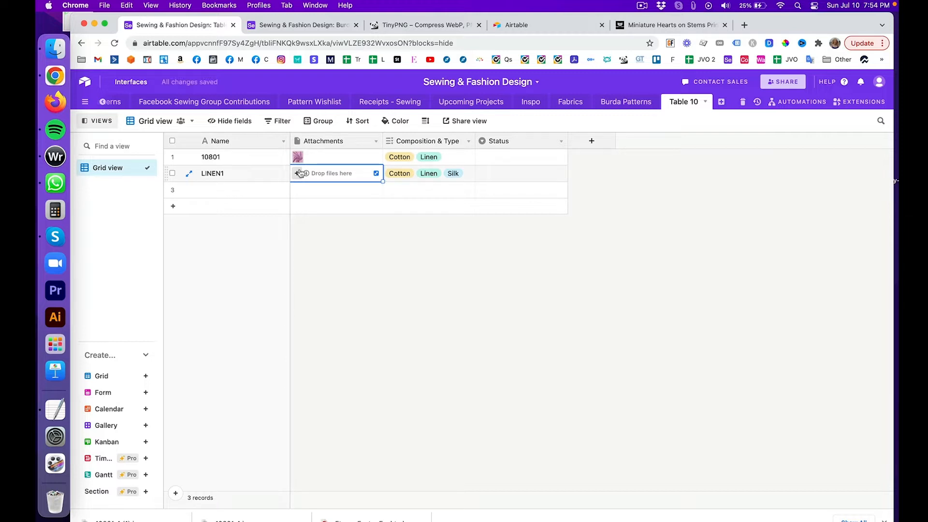
{"action": "left_click", "coordinate": [252, 175]}
{"action": "left_click", "coordinate": [251, 176]}
{"action": "key", "text": "BackSpace"}
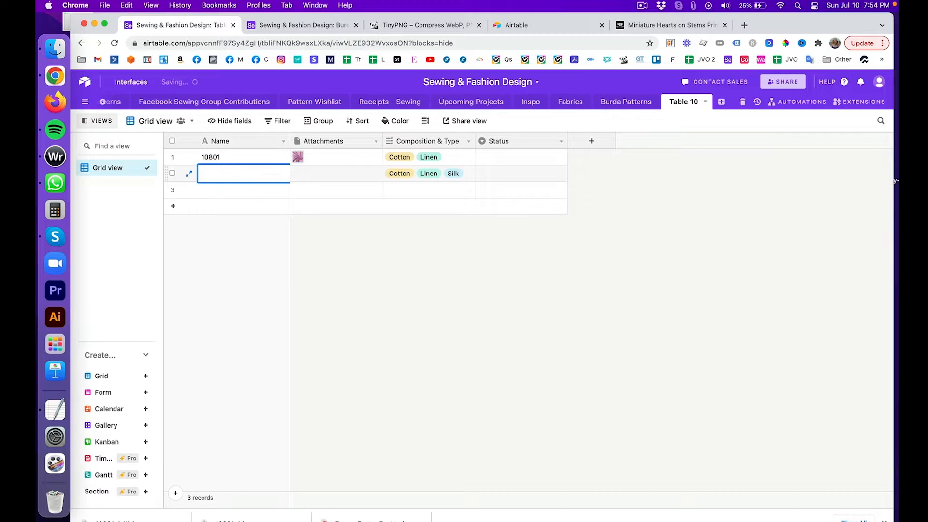
{"action": "left_click", "coordinate": [424, 311]}
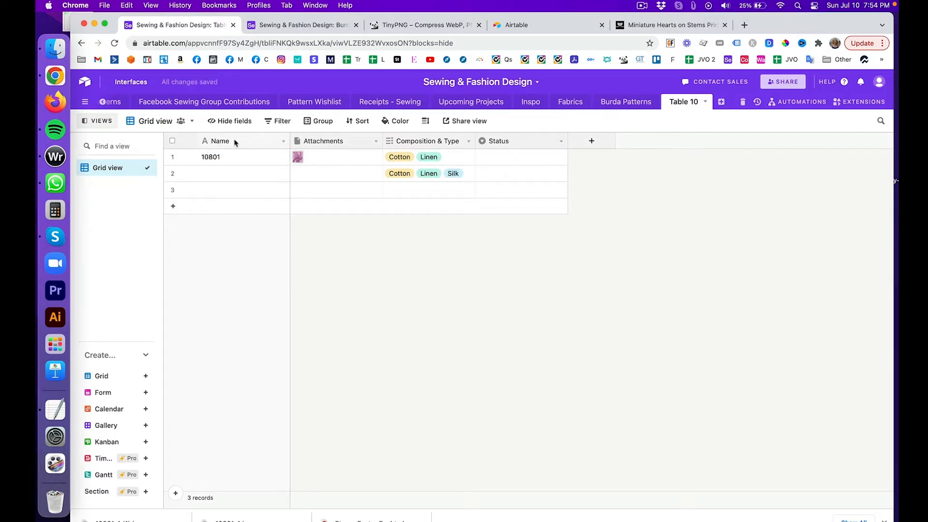
Step: Rename the Attachments field to Preview through Customize field type
{"action": "left_click", "coordinate": [337, 142]}
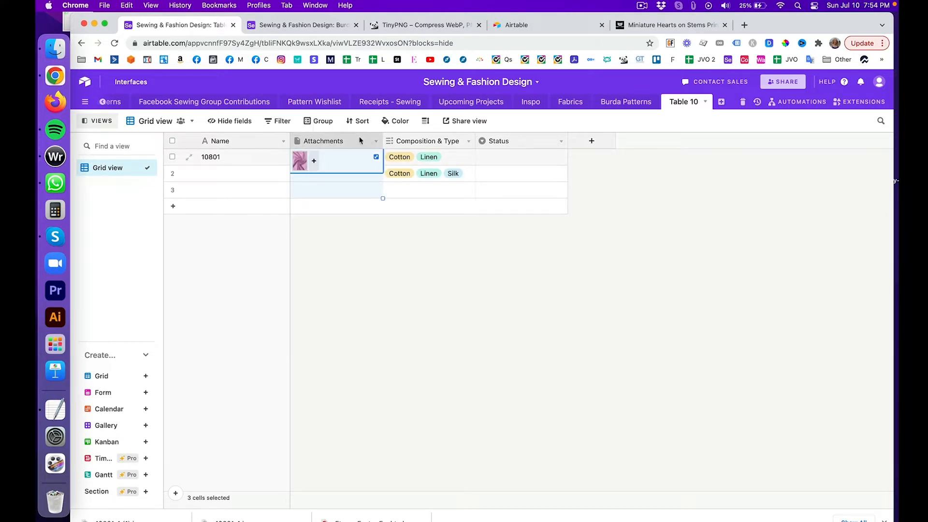
{"action": "left_click", "coordinate": [374, 141]}
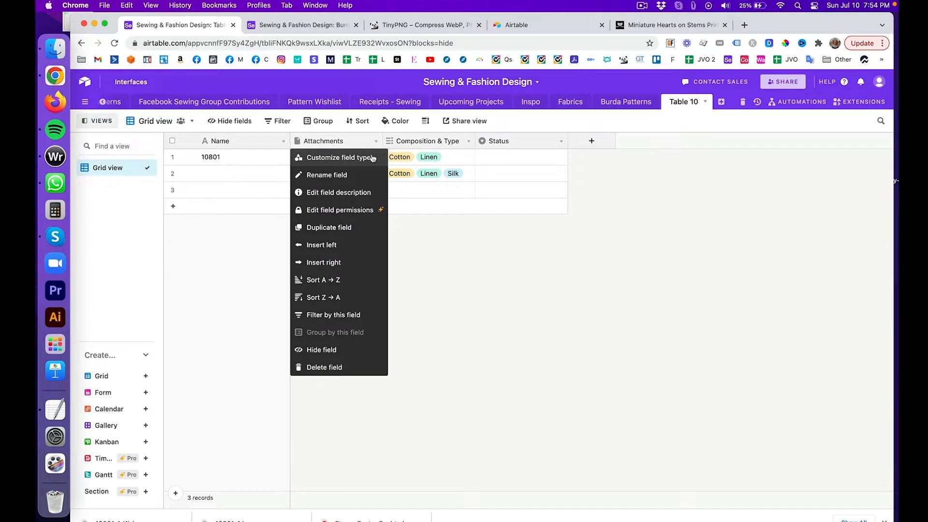
{"action": "left_click", "coordinate": [372, 157]}
{"action": "double_click", "coordinate": [370, 168]}
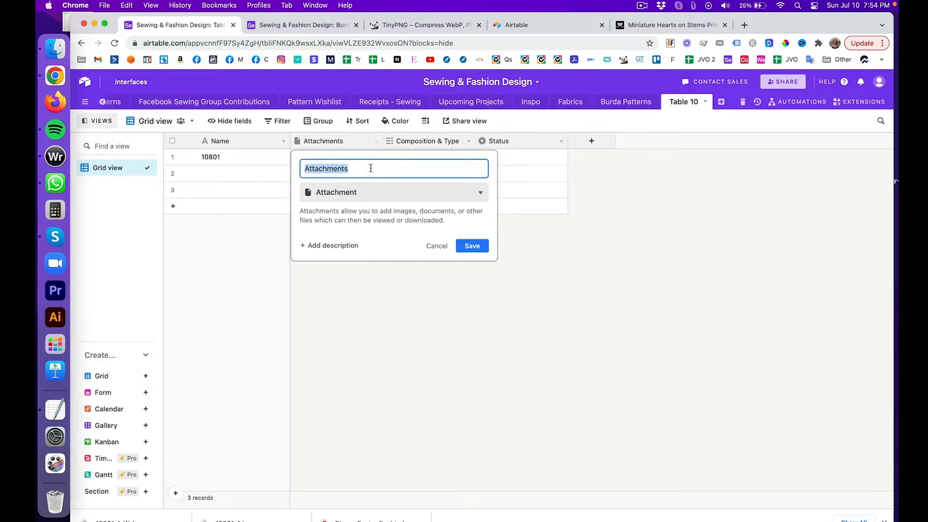
{"action": "type", "text": "Preview"}
{"action": "key", "text": "Return"}
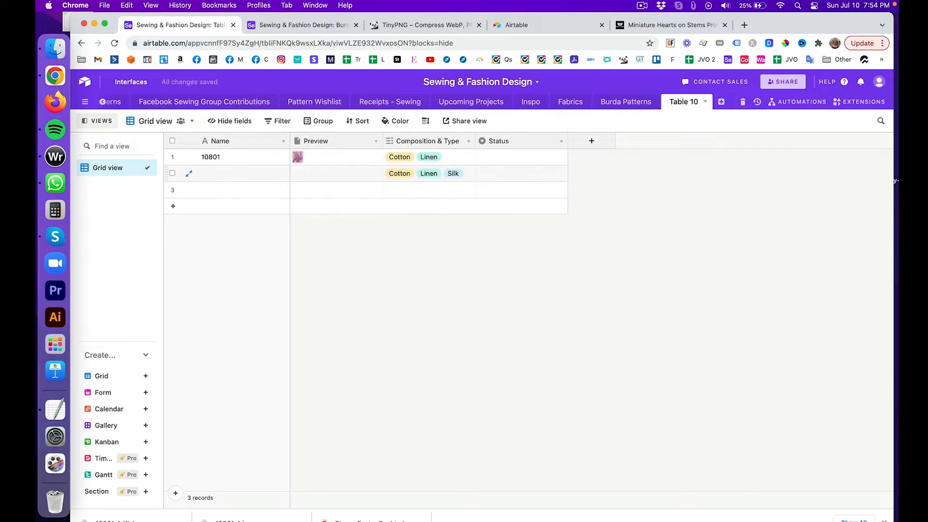
{"action": "left_click", "coordinate": [275, 26]}
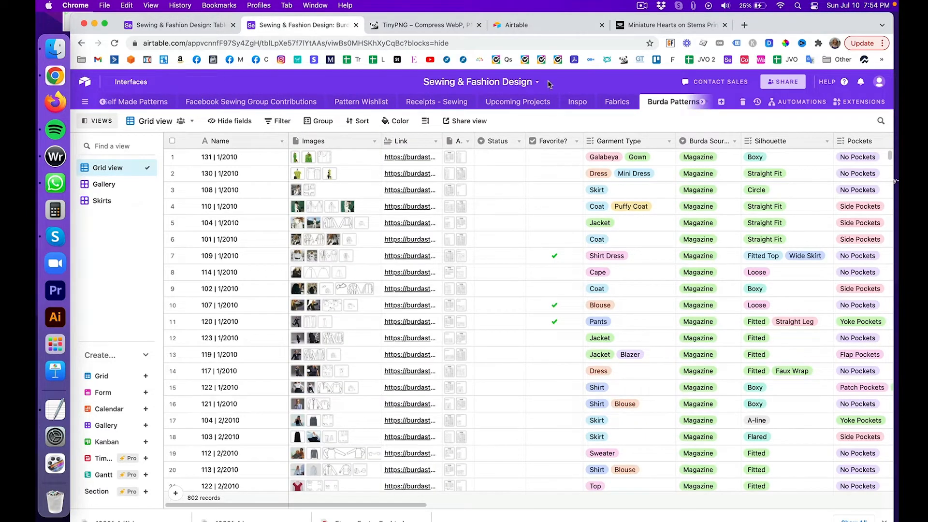
Step: Drag Table 10's Preview column narrower, checking the Fabrics table for reference
{"action": "left_click", "coordinate": [610, 102]}
{"action": "left_click", "coordinate": [610, 102]}
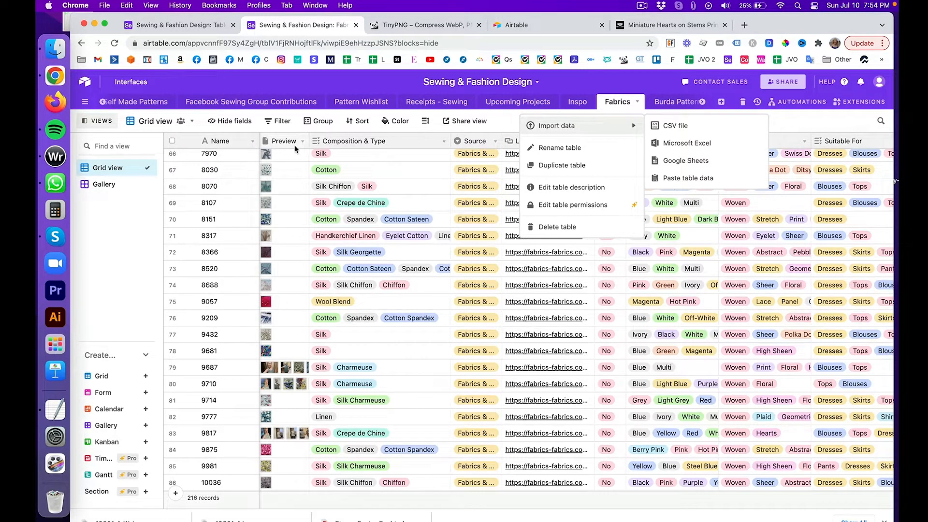
{"action": "left_click", "coordinate": [188, 26]}
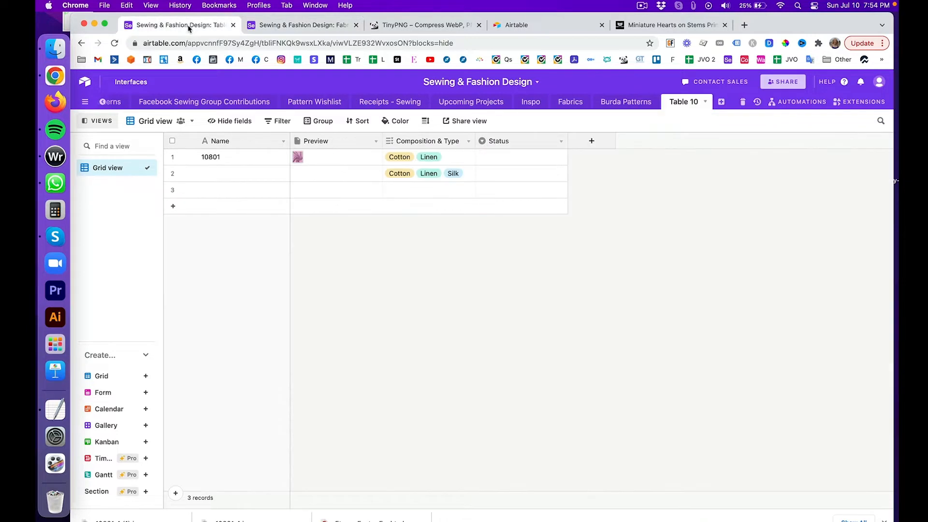
{"action": "left_click_drag", "start_coordinate": [382, 140], "coordinate": [343, 140]}
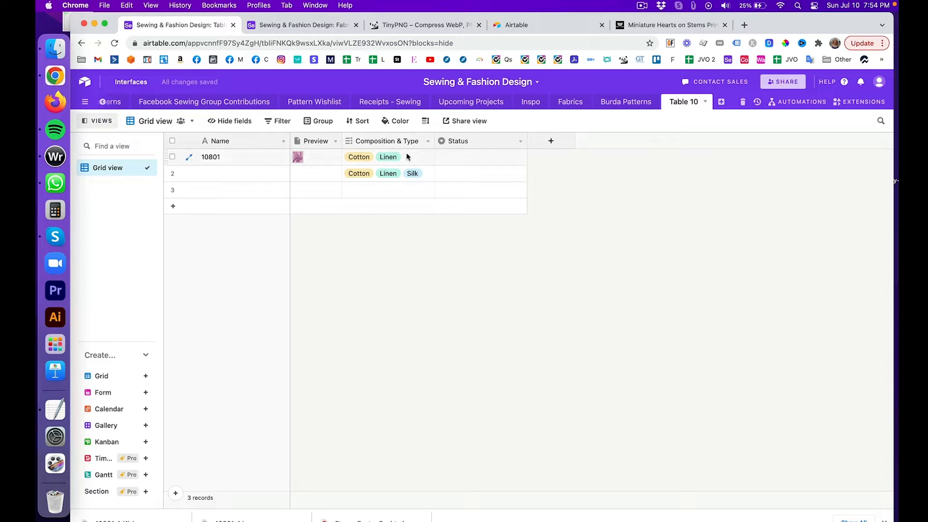
{"action": "left_click", "coordinate": [295, 22]}
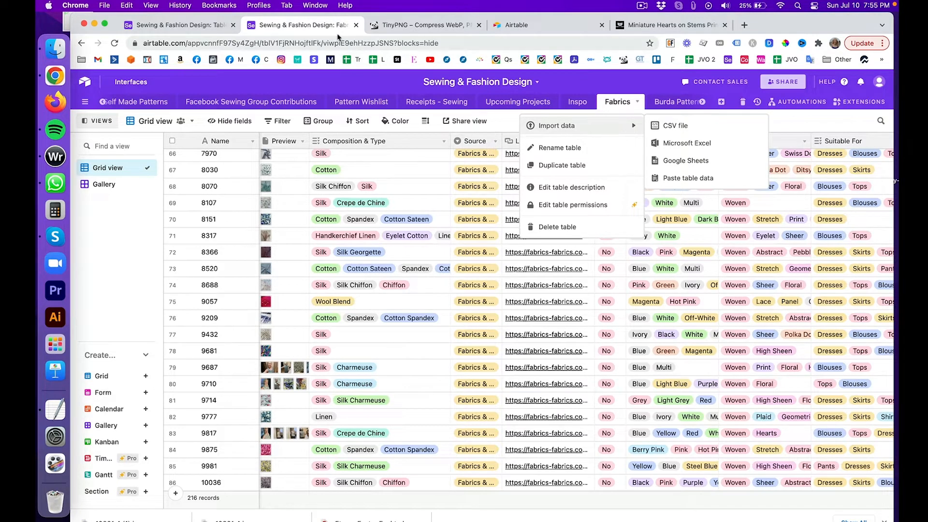
{"action": "left_click", "coordinate": [205, 26]}
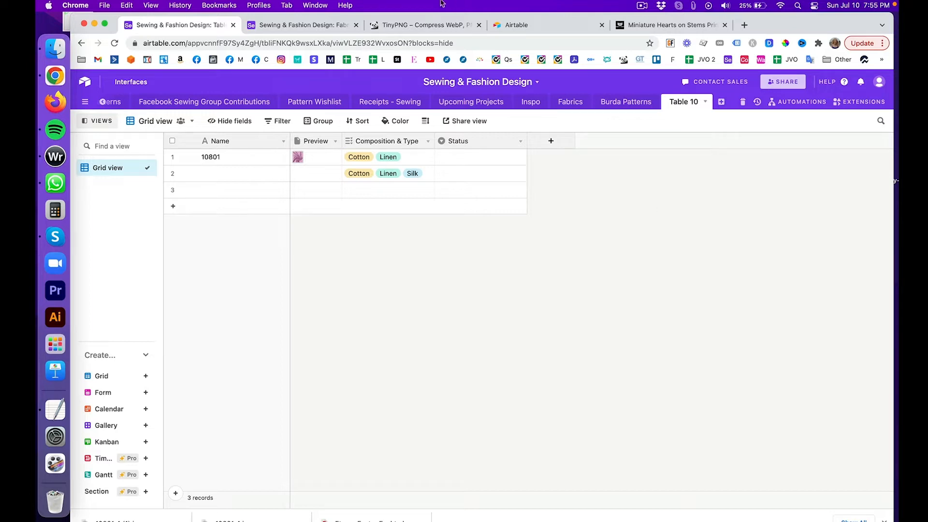
{"action": "left_click", "coordinate": [322, 25]}
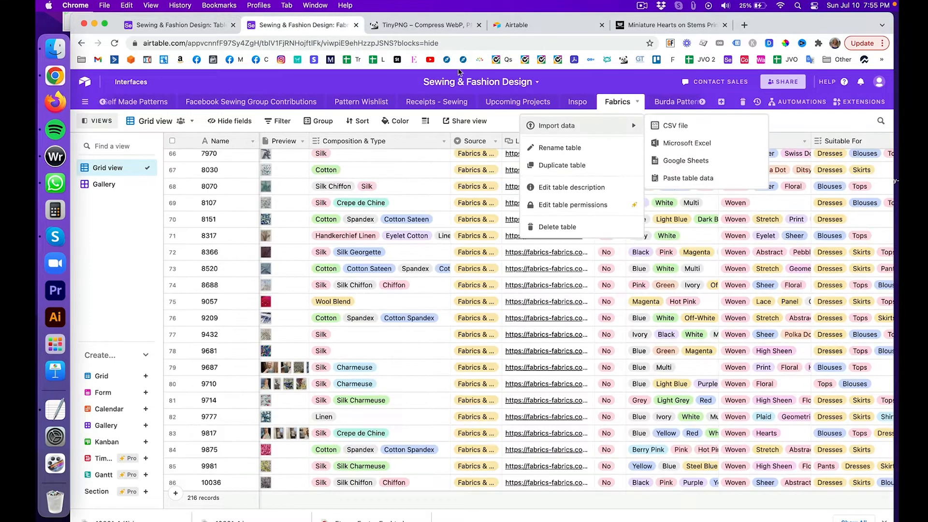
{"action": "left_click", "coordinate": [498, 130]}
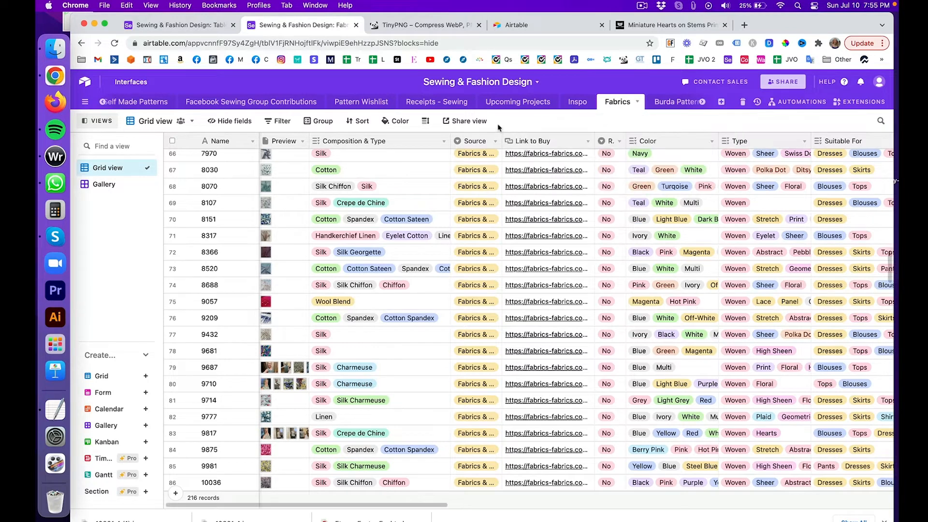
Step: Review fabric 7970's Source choices in Fabrics, then open Table 10's Status field settings
{"action": "left_click", "coordinate": [497, 155]}
{"action": "left_click", "coordinate": [495, 178]}
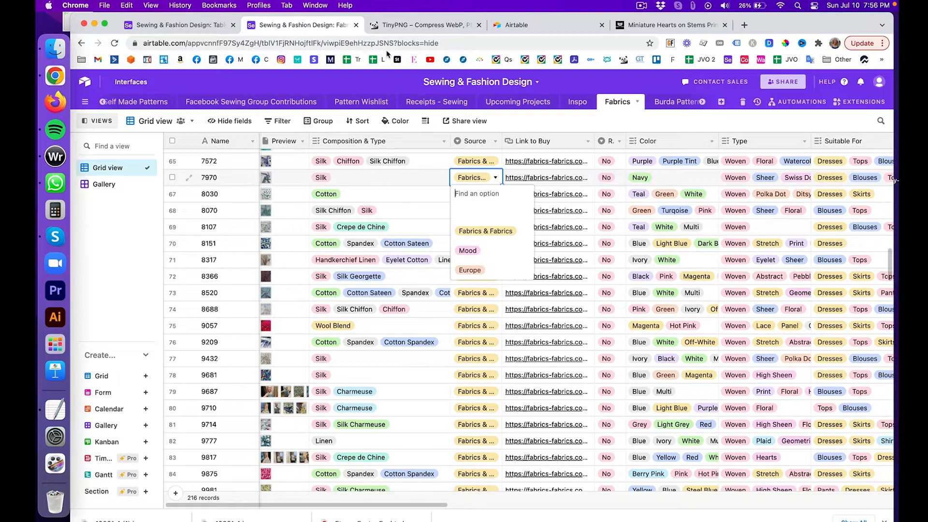
{"action": "key", "text": "Escape"}
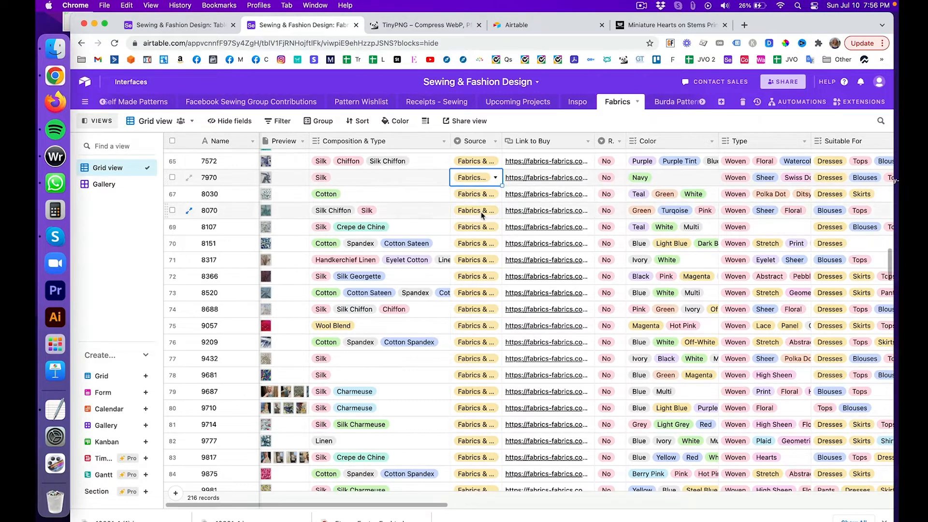
{"action": "left_click", "coordinate": [199, 26]}
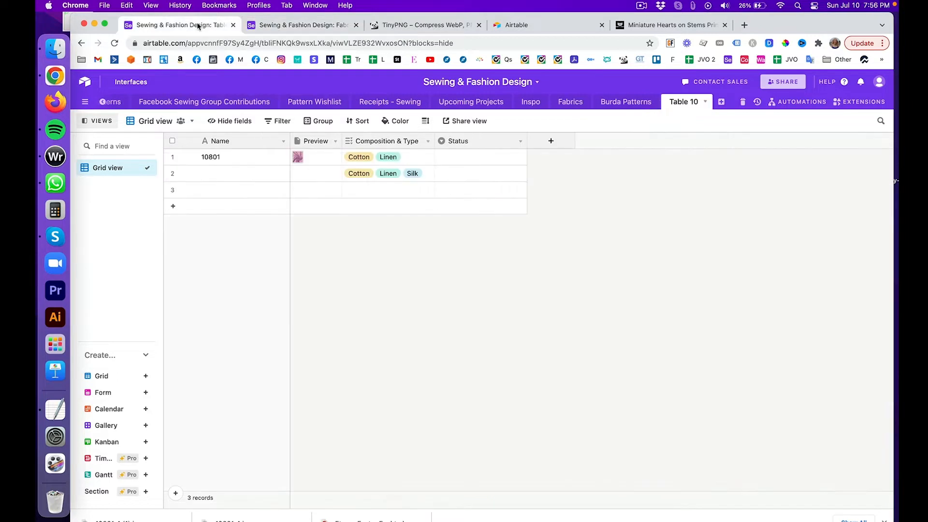
{"action": "left_click", "coordinate": [468, 143]}
{"action": "double_click", "coordinate": [468, 142]}
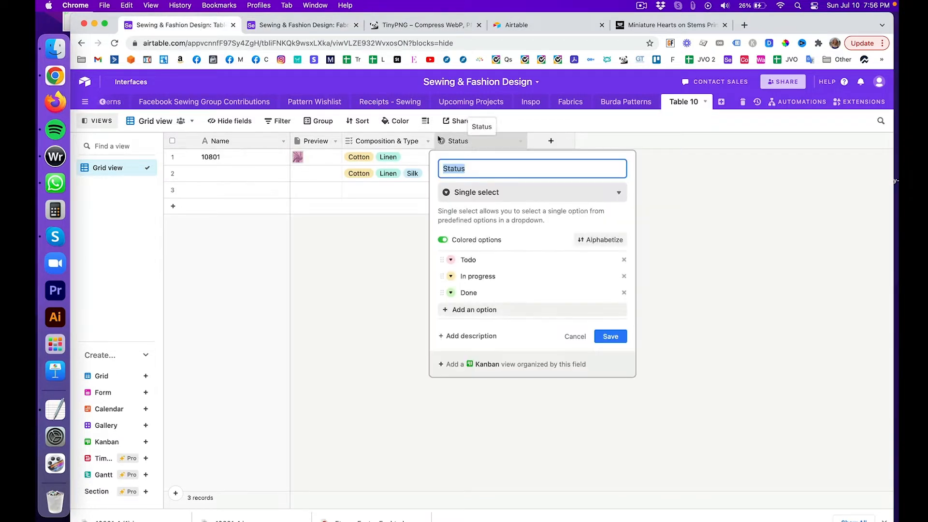
{"action": "left_click", "coordinate": [293, 26]}
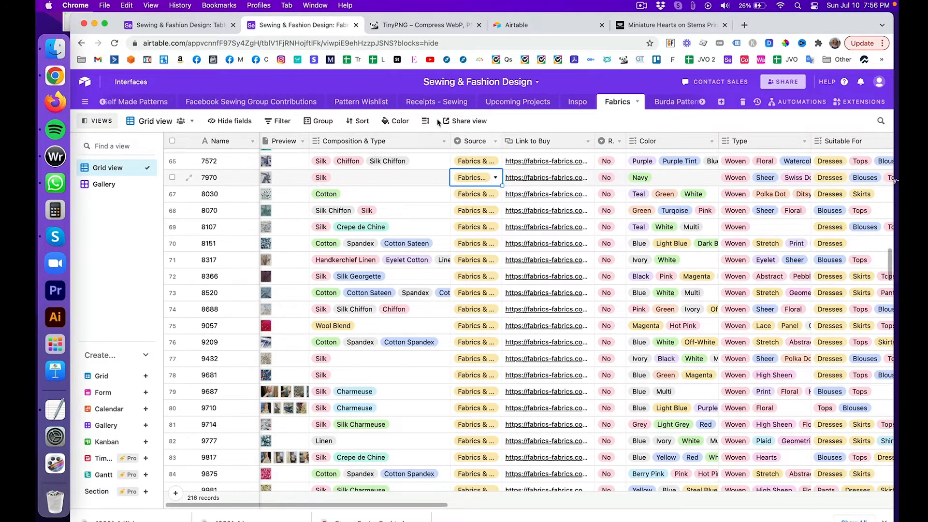
{"action": "left_click", "coordinate": [209, 22]}
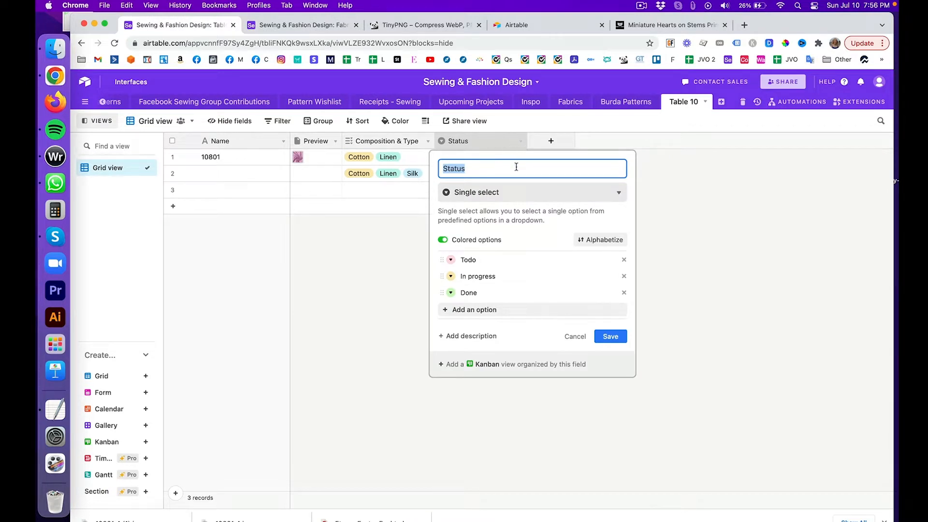
Step: Rename the Status field to Source and set its type to Single select
{"action": "type", "text": "Source"}
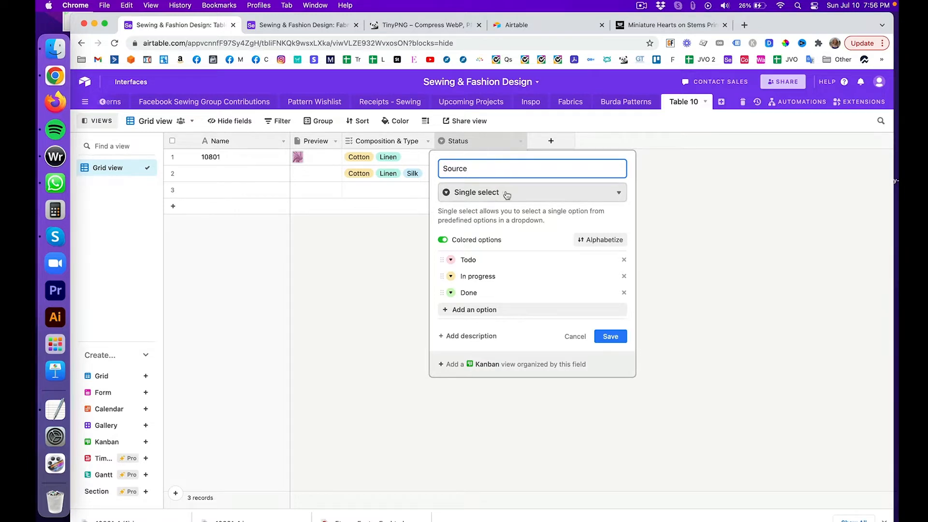
{"action": "left_click", "coordinate": [506, 195]}
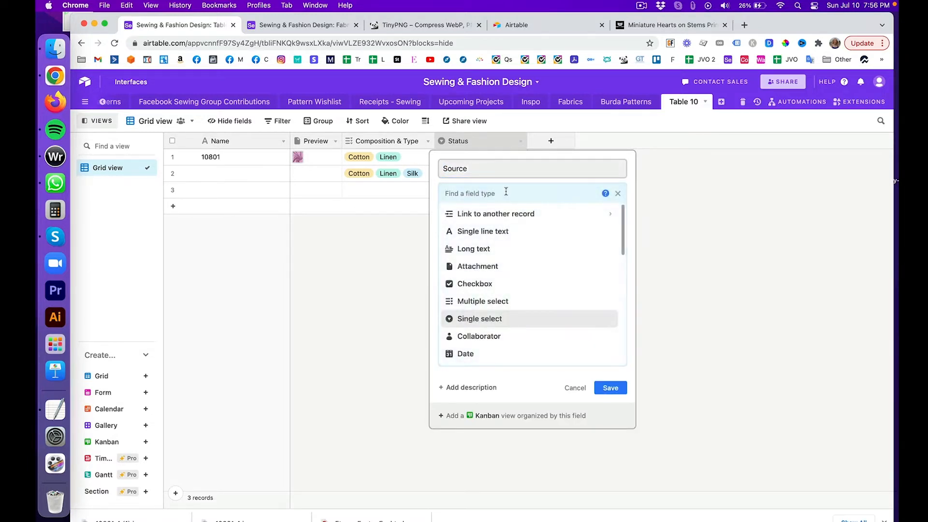
{"action": "left_click", "coordinate": [495, 231]}
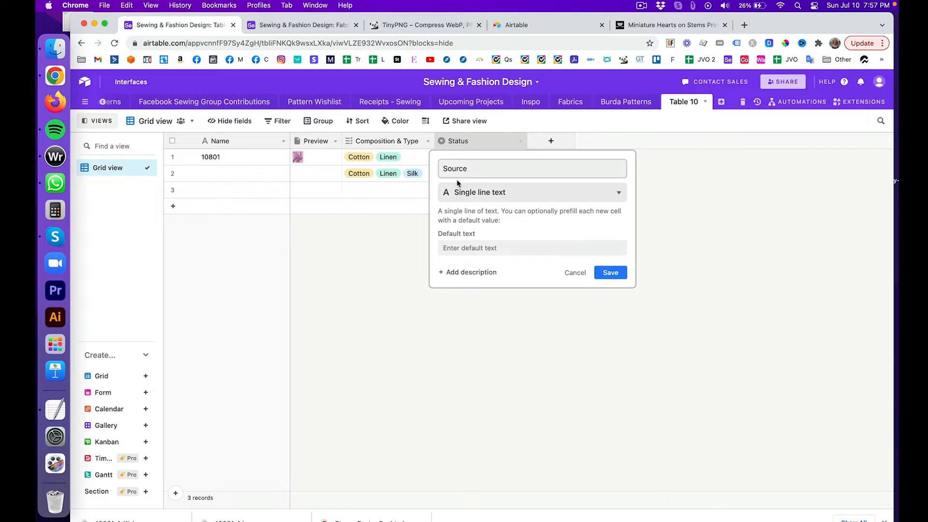
{"action": "left_click", "coordinate": [500, 192]}
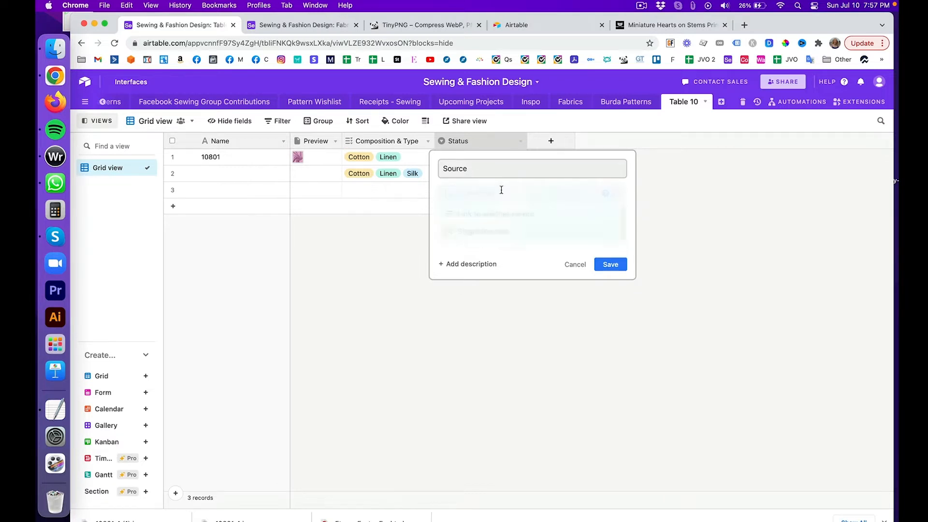
{"action": "scroll", "coordinate": [503, 261], "scroll_direction": "down", "scroll_amount": 1}
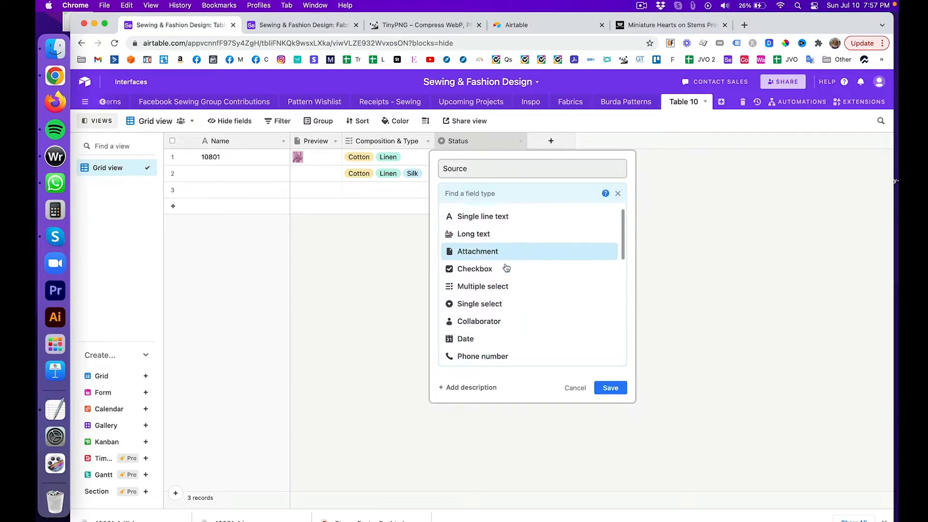
{"action": "left_click", "coordinate": [497, 301]}
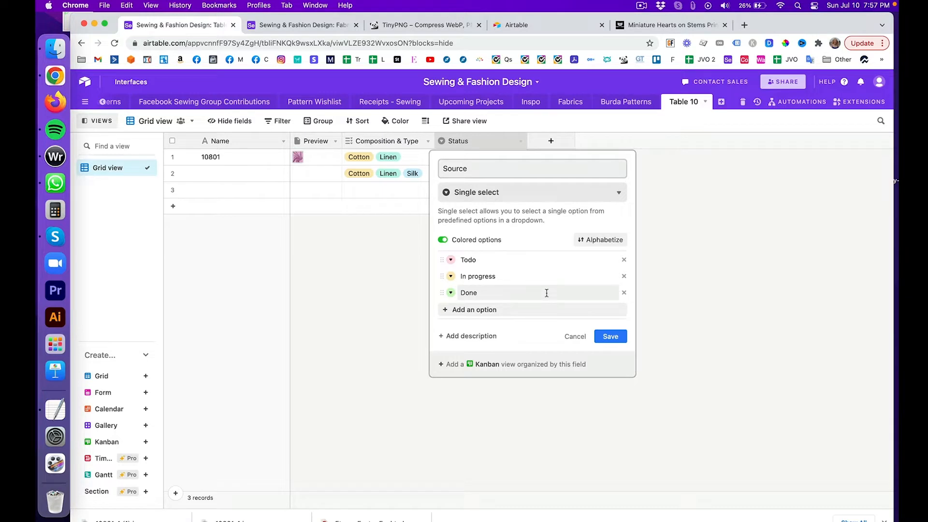
Step: Delete the default Todo, In progress and Done options
{"action": "left_click", "coordinate": [624, 260]}
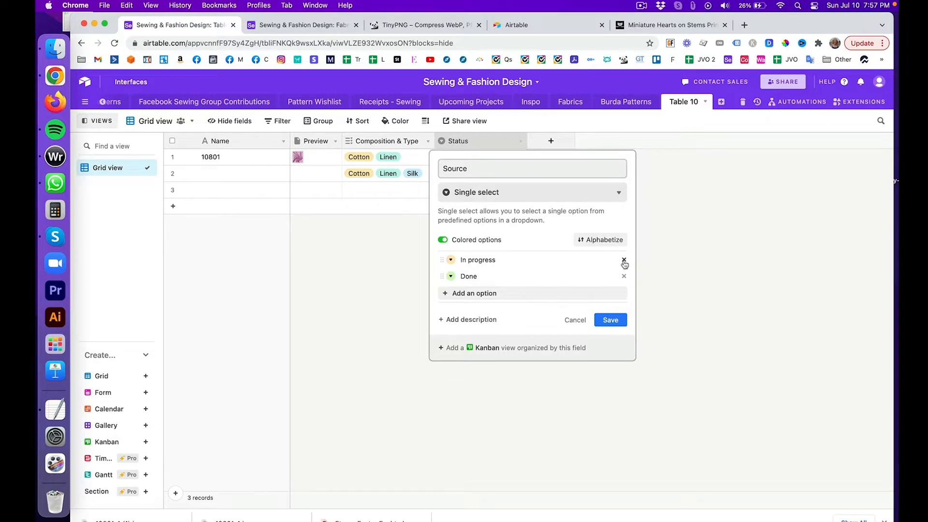
{"action": "left_click", "coordinate": [623, 260]}
{"action": "left_click", "coordinate": [624, 261]}
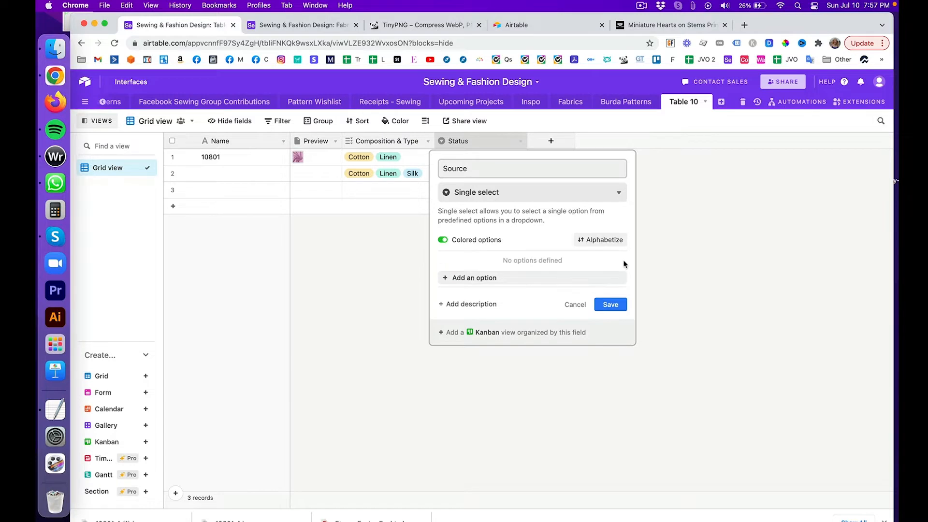
Step: Add Joanne's, Mood and Fabric.com as Source options and save the field
{"action": "left_click", "coordinate": [483, 279]}
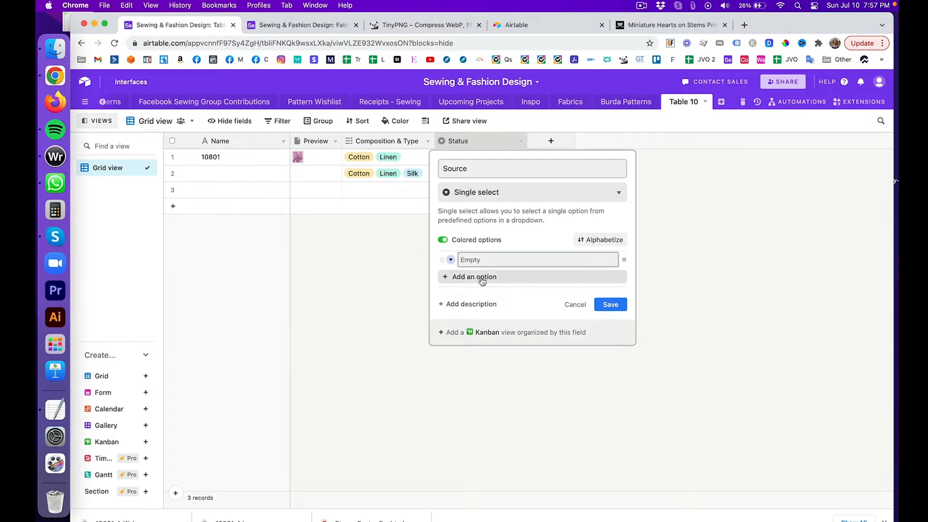
{"action": "type", "text": "Joanne's"}
{"action": "key", "text": "Return"}
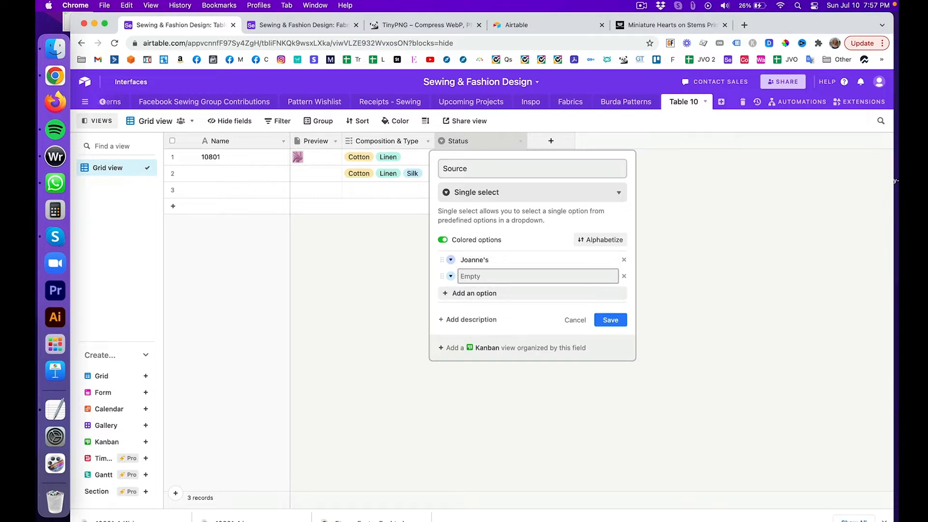
{"action": "type", "text": "Mood"}
{"action": "key", "text": "Return"}
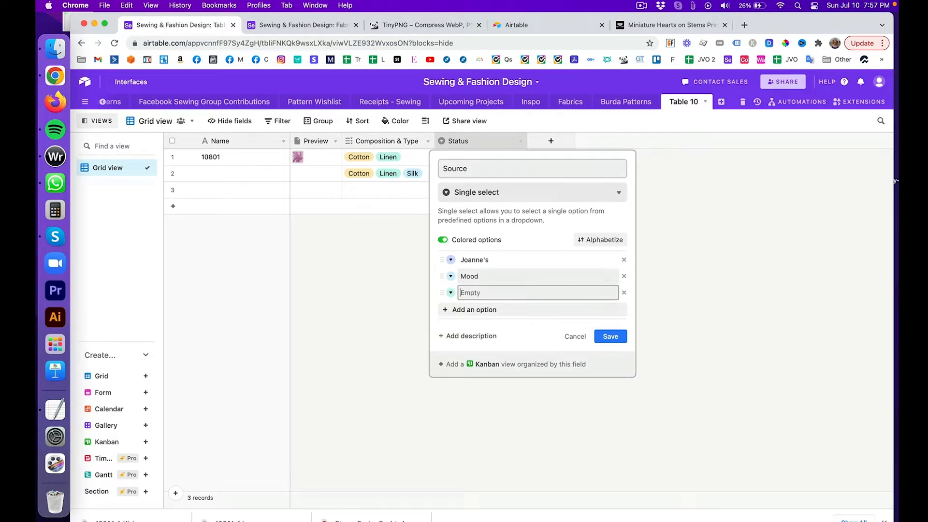
{"action": "type", "text": "Am"}
{"action": "key", "text": "BackSpace"}
{"action": "key", "text": "BackSpace"}
{"action": "key", "text": "BackSpace"}
{"action": "key", "text": "BackSpace"}
{"action": "key", "text": "Return"}
{"action": "type", "text": "Fabro"}
{"action": "type", "text": ".cp"}
{"action": "type", "text": "m"}
{"action": "key", "text": "Return"}
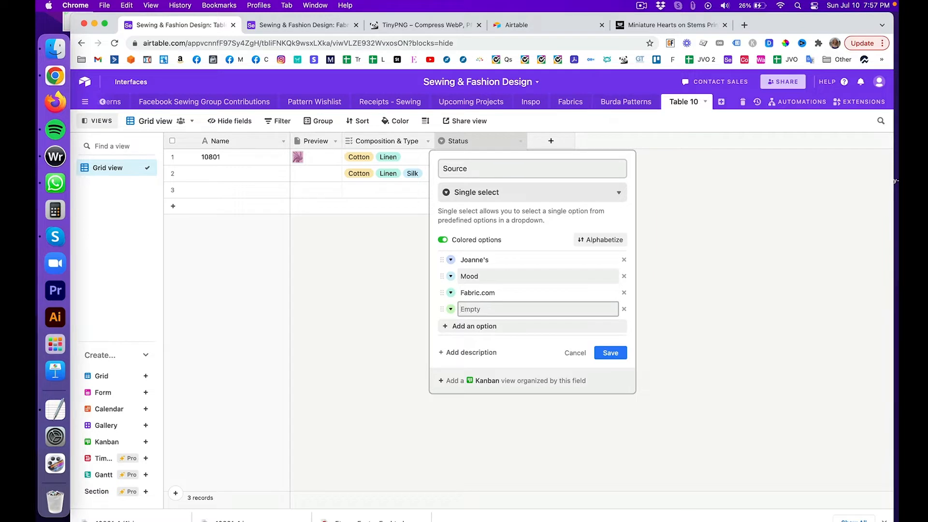
{"action": "left_click", "coordinate": [610, 352]}
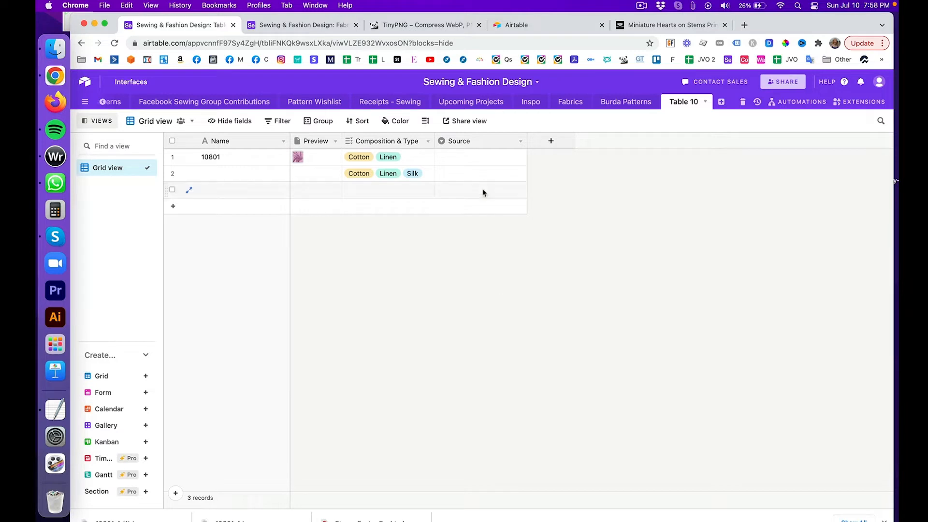
Step: Create a Fabrics & Fabrics Source option from row 1's cell
{"action": "left_click", "coordinate": [452, 159]}
{"action": "left_click", "coordinate": [451, 159]}
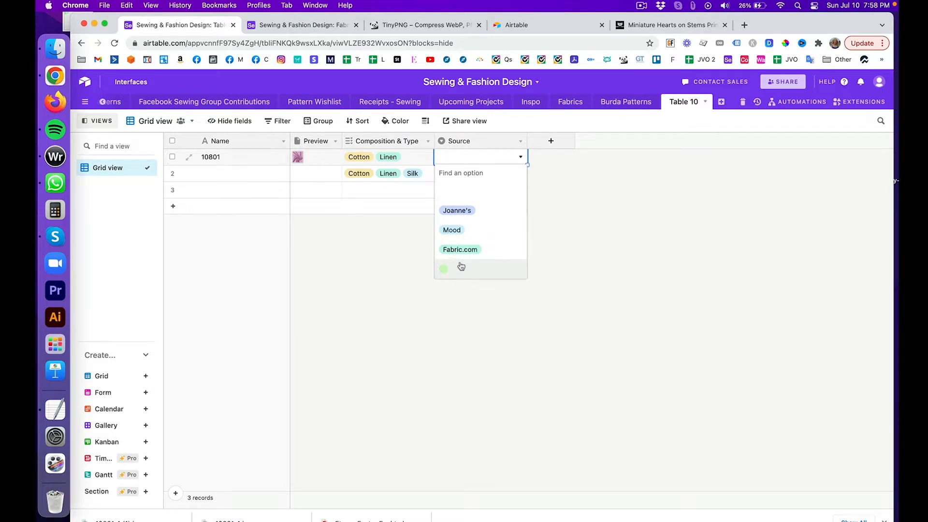
{"action": "type", "text": "Fab"}
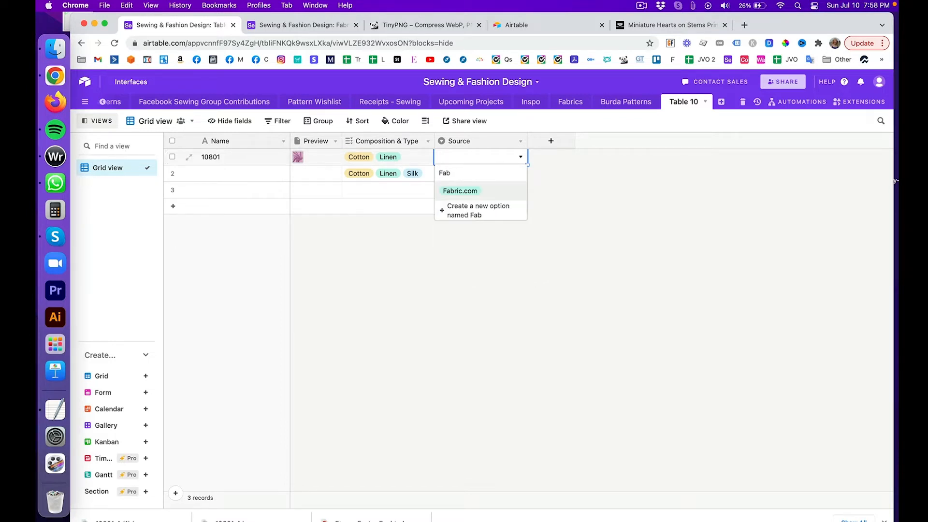
{"action": "type", "text": "rics & Fabrics"}
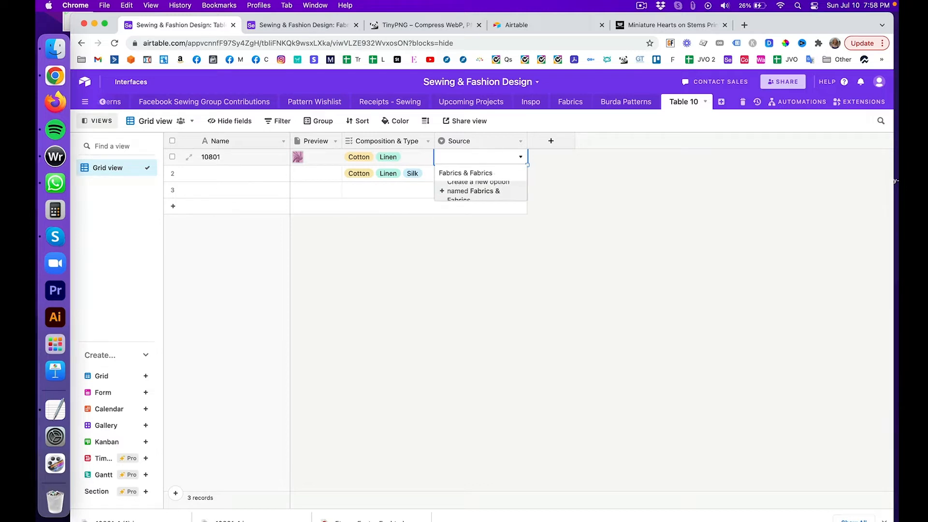
{"action": "left_click", "coordinate": [462, 190]}
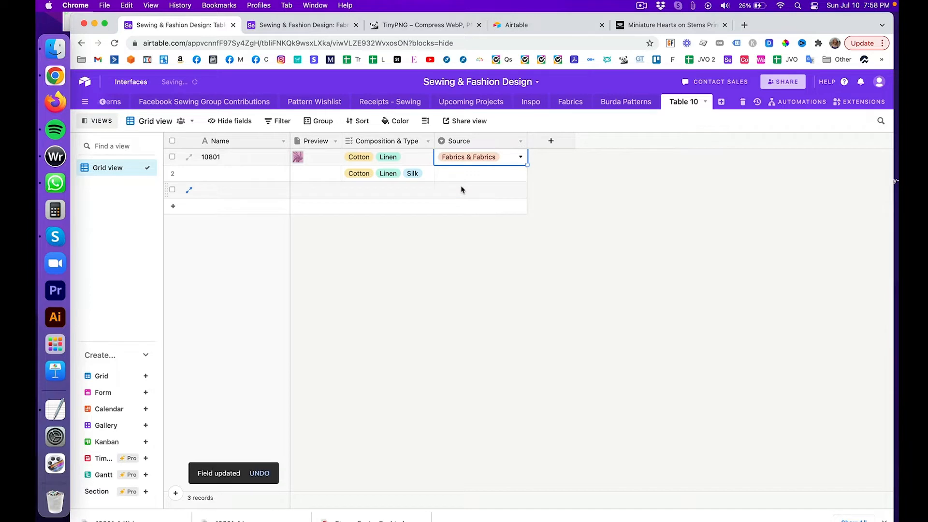
{"action": "left_click", "coordinate": [521, 156]}
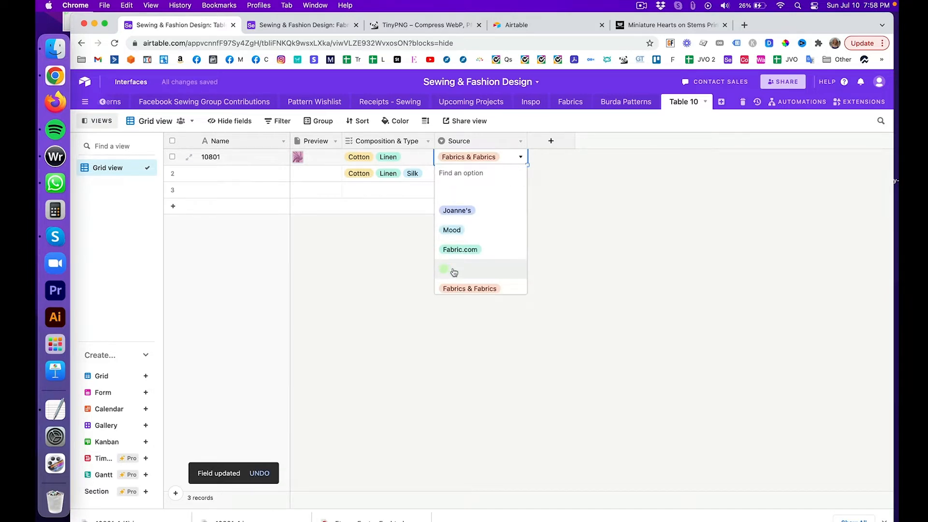
{"action": "left_click", "coordinate": [514, 270]}
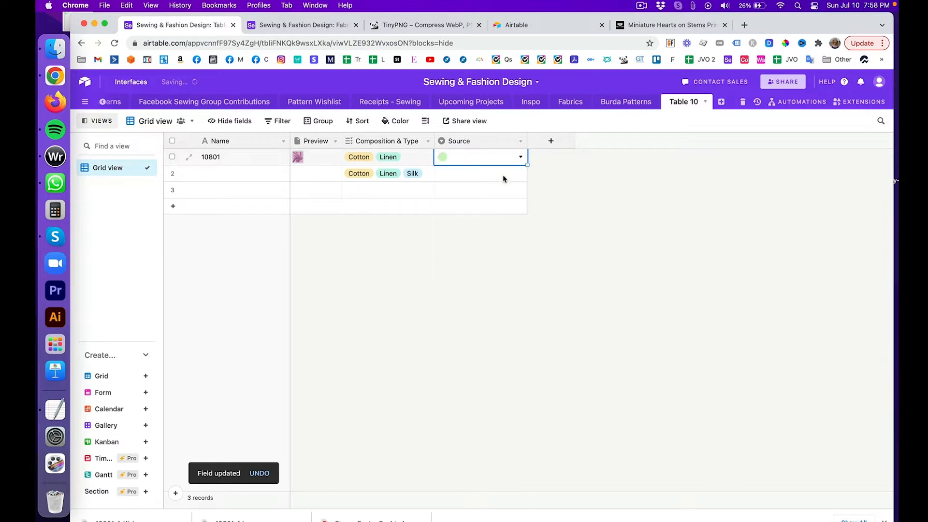
Step: Name the blank Source option Vogue Fabrics, remove the extra empty one, and save
{"action": "left_click", "coordinate": [520, 140]}
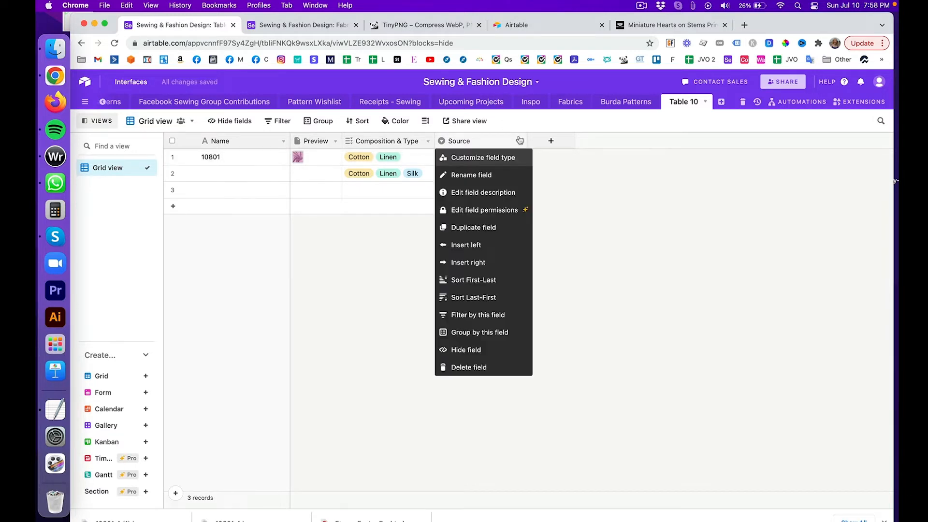
{"action": "left_click", "coordinate": [513, 158]}
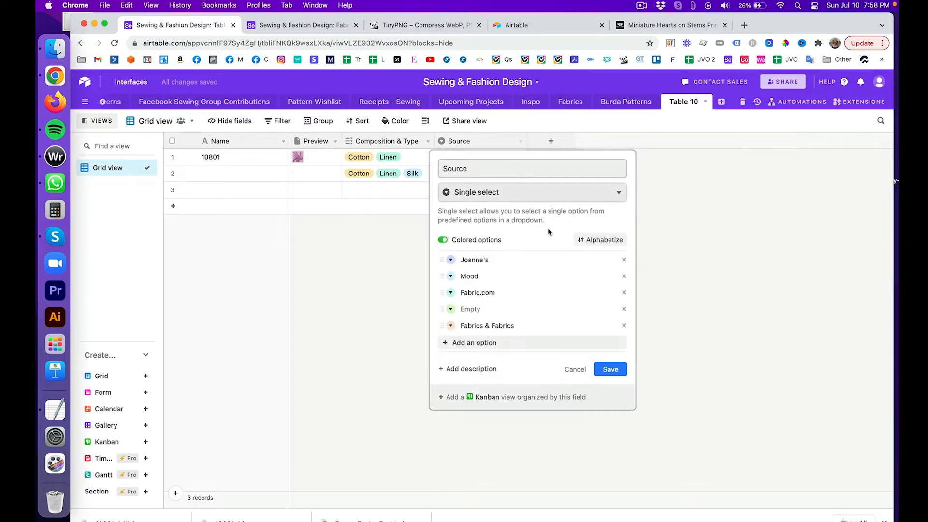
{"action": "left_click", "coordinate": [463, 309]}
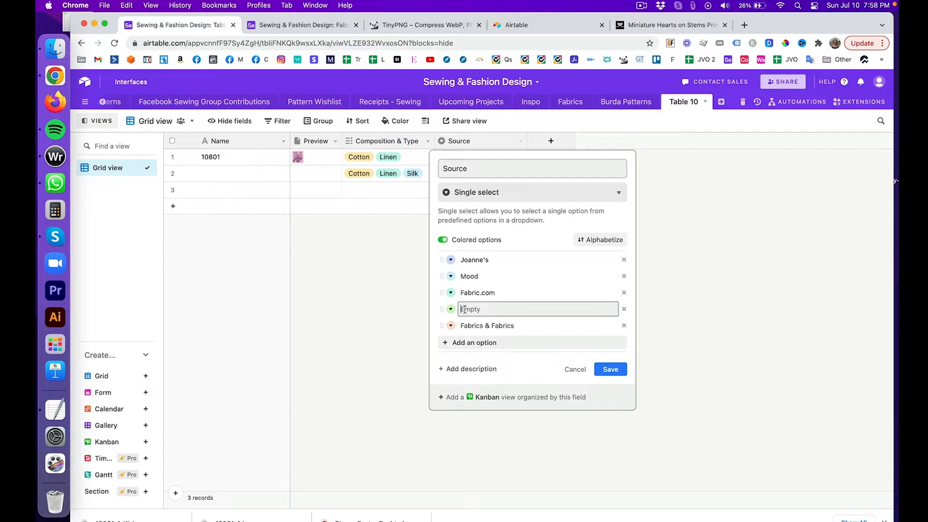
{"action": "type", "text": "Vogue Fabrics"}
{"action": "key", "text": "Return"}
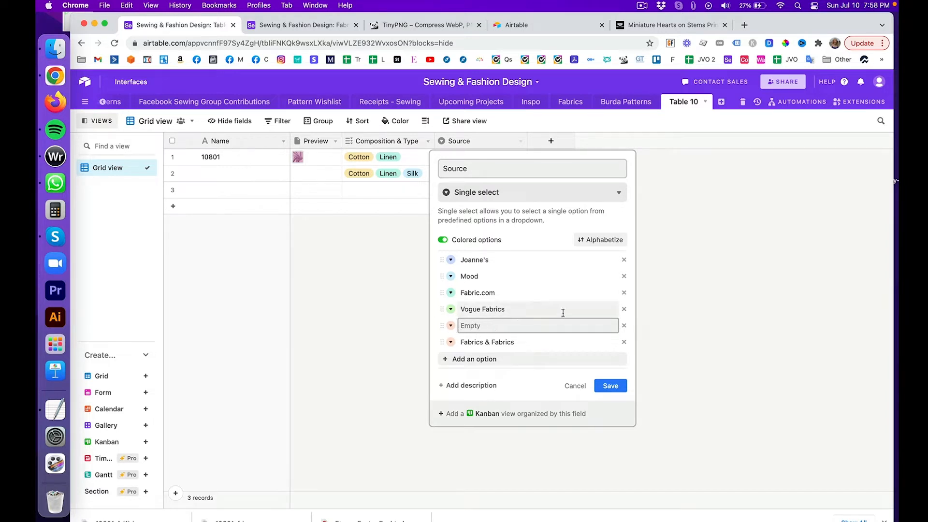
{"action": "left_click", "coordinate": [624, 325]}
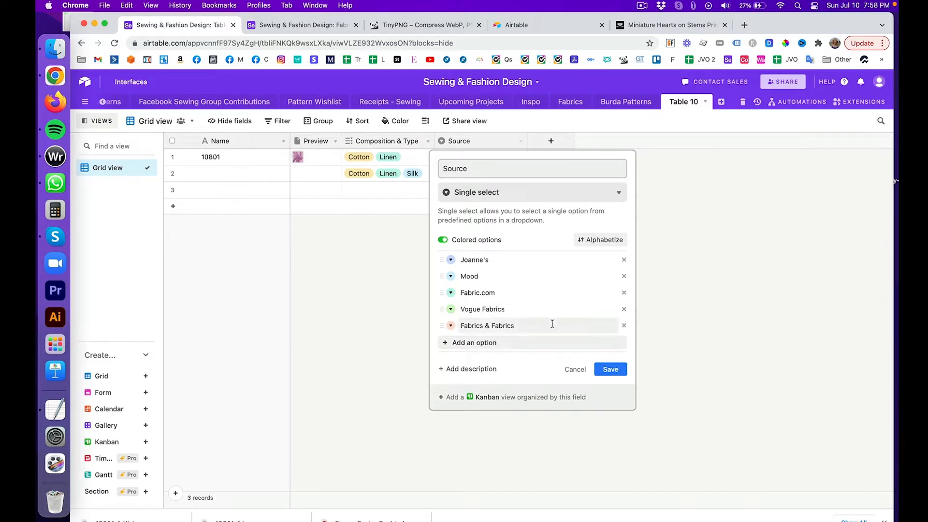
{"action": "left_click", "coordinate": [608, 368]}
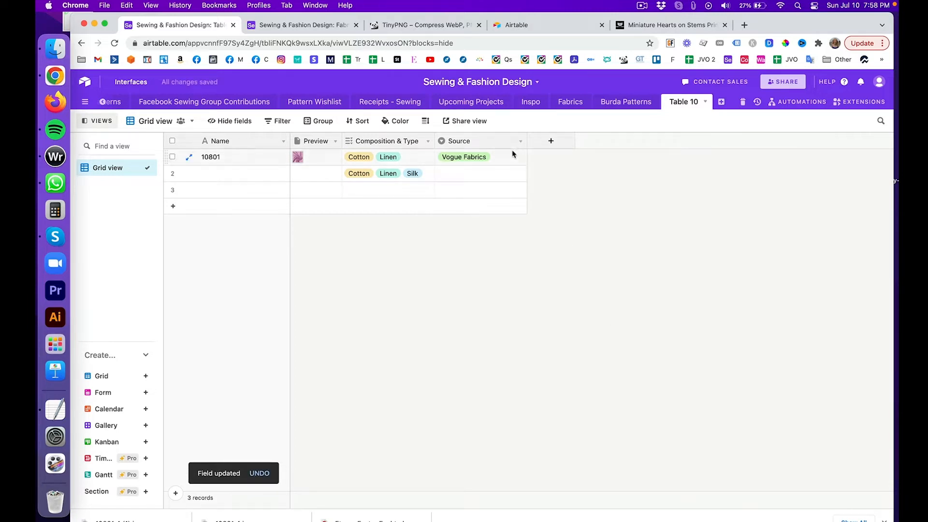
Step: Set row 1's Source to Fabrics & Fabrics and row 2's to Joanne's
{"action": "left_click", "coordinate": [495, 163]}
{"action": "left_click", "coordinate": [494, 162]}
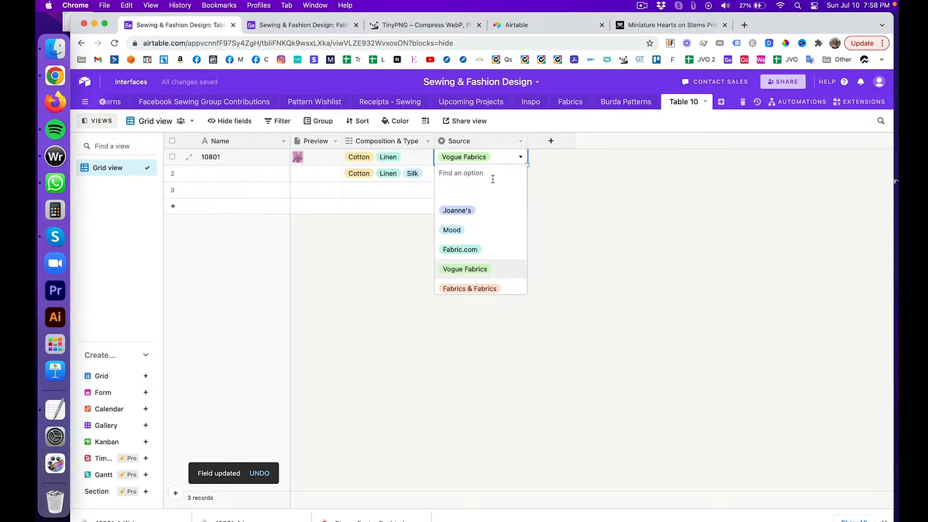
{"action": "left_click", "coordinate": [493, 288]}
{"action": "left_click", "coordinate": [575, 253]}
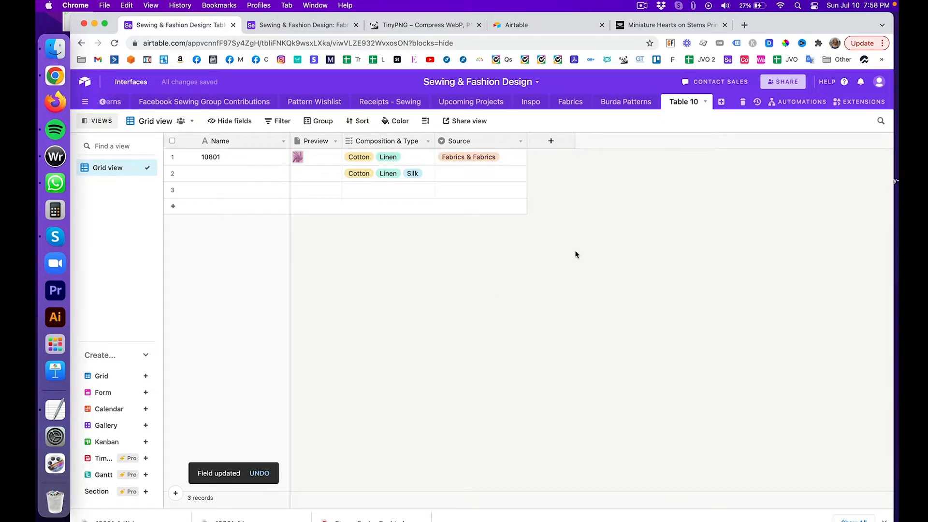
{"action": "left_click", "coordinate": [460, 178]}
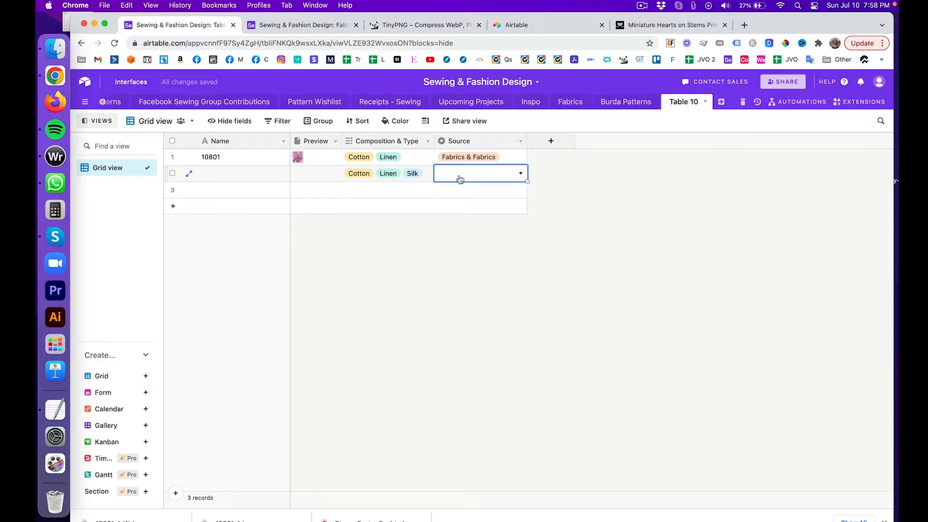
{"action": "left_click", "coordinate": [460, 178]}
{"action": "left_click", "coordinate": [456, 224]}
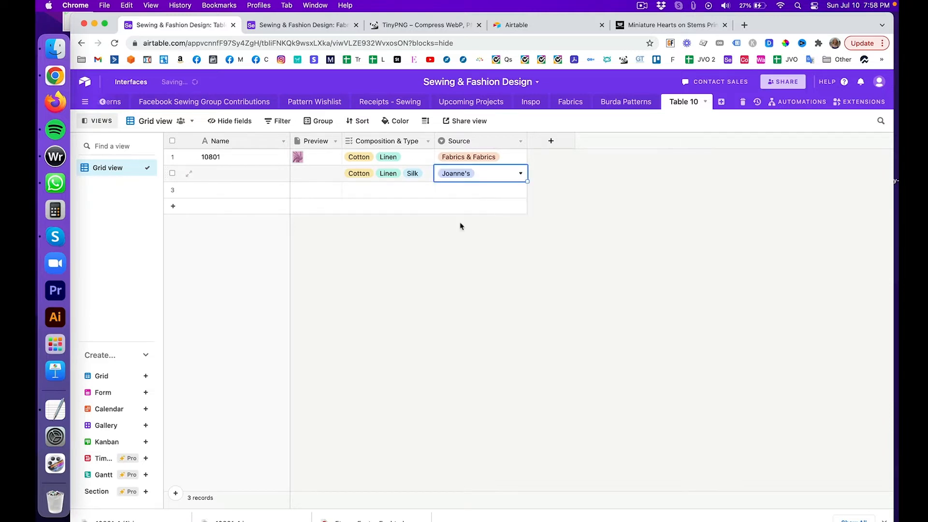
{"action": "left_click", "coordinate": [578, 277]}
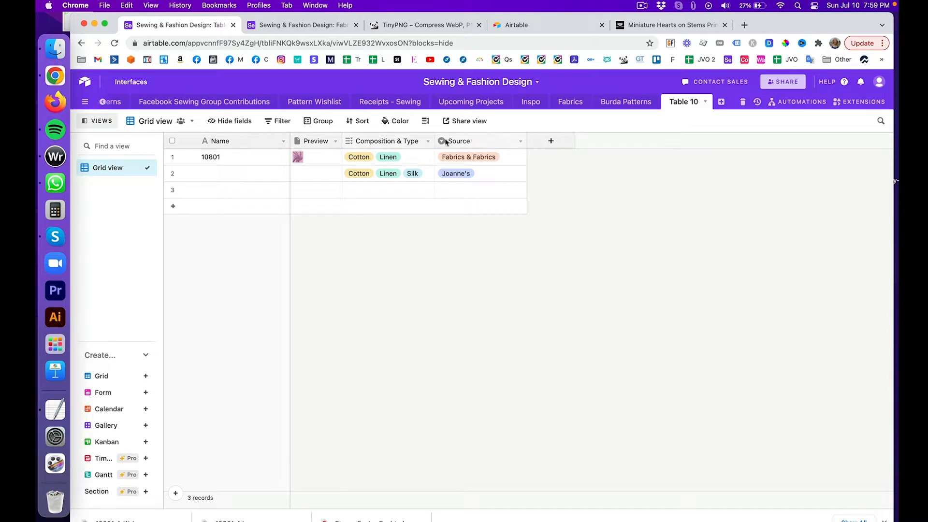
{"action": "left_click", "coordinate": [548, 142]}
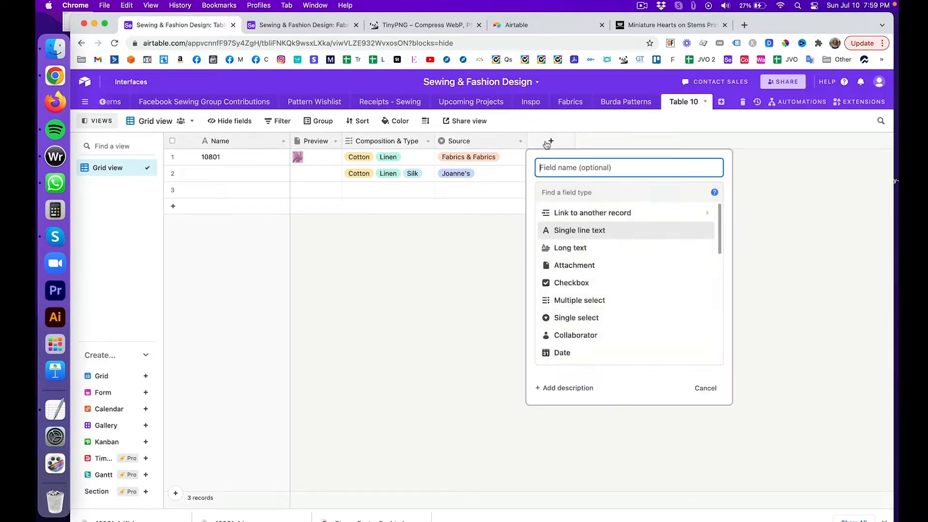
Step: Glance at the Fabrics table and image compression results, then return to Table 10
{"action": "left_click", "coordinate": [273, 28]}
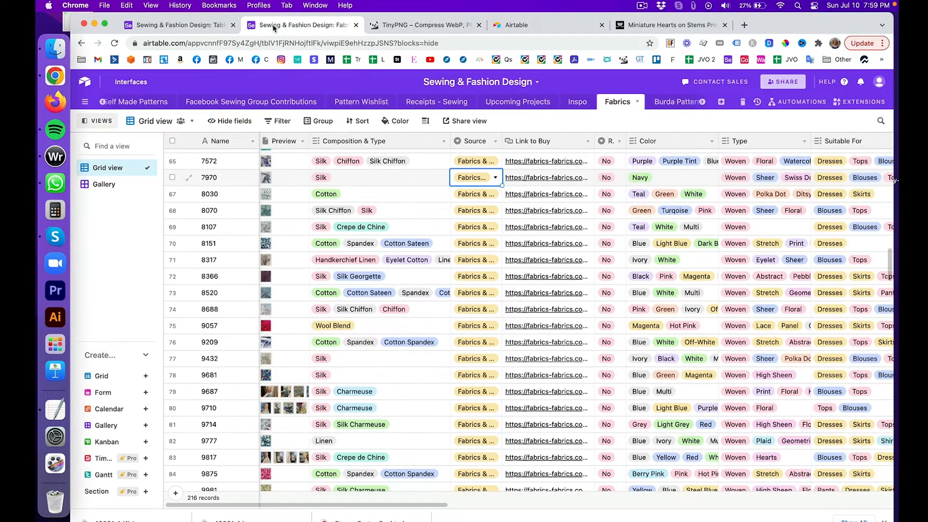
{"action": "left_click", "coordinate": [394, 22]}
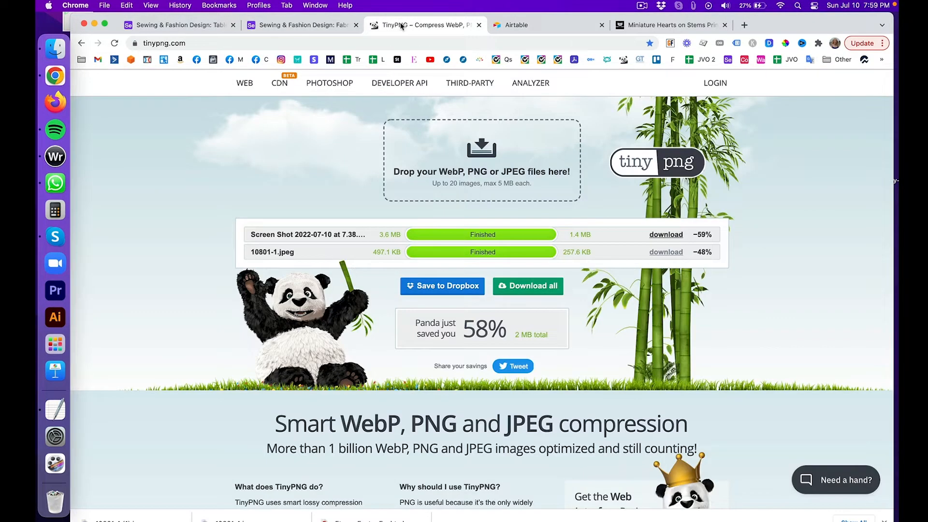
{"action": "left_click", "coordinate": [203, 23]}
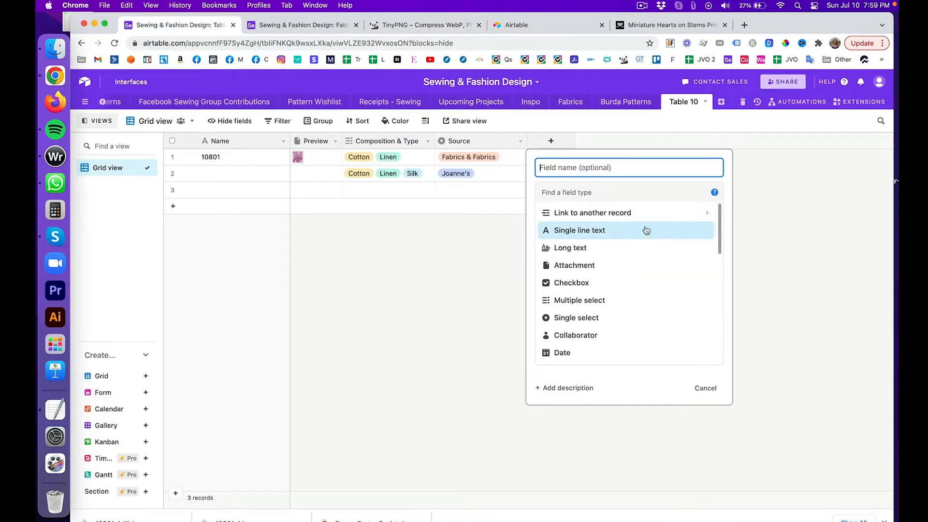
{"action": "left_click", "coordinate": [553, 143]}
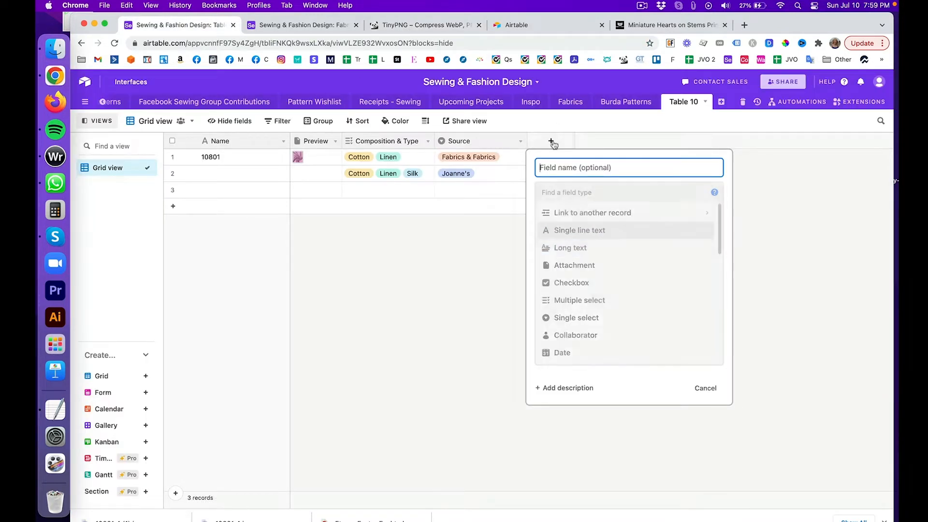
{"action": "key", "text": "Escape"}
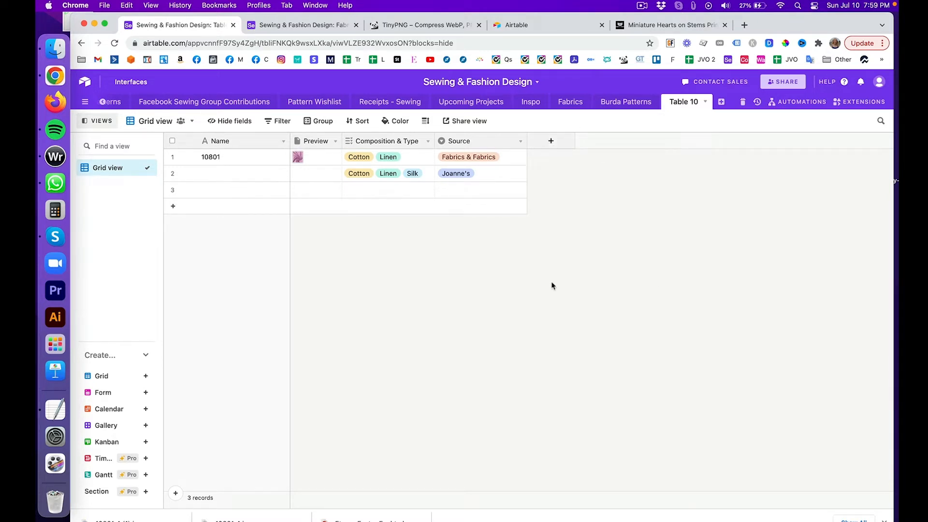
Step: Add a URL field named 'Link To Buy' and select record 10801's cell in it
{"action": "left_click", "coordinate": [551, 141]}
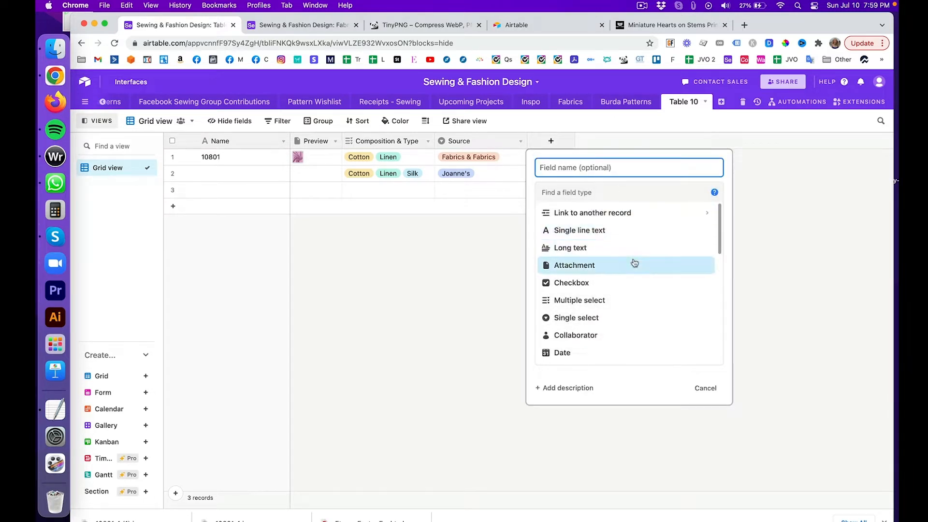
{"action": "scroll", "coordinate": [631, 312], "scroll_direction": "down", "scroll_amount": 3}
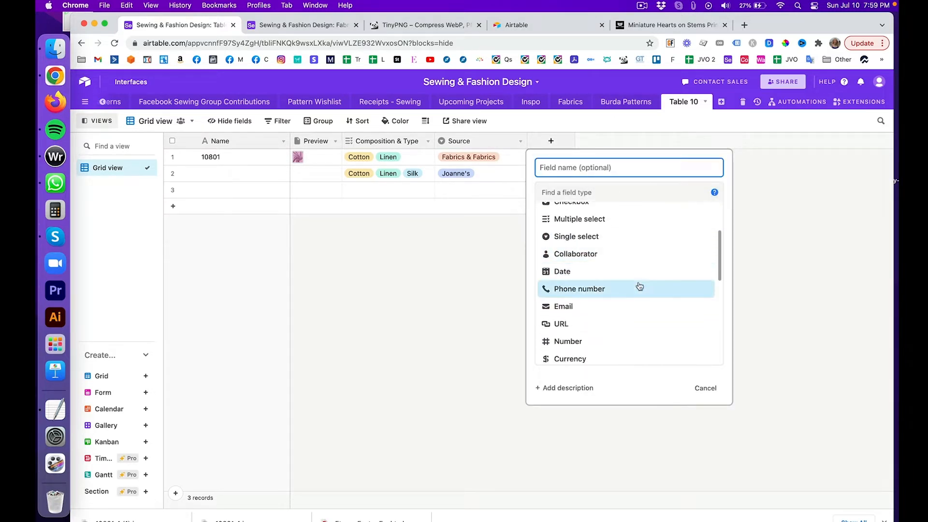
{"action": "left_click", "coordinate": [645, 327]}
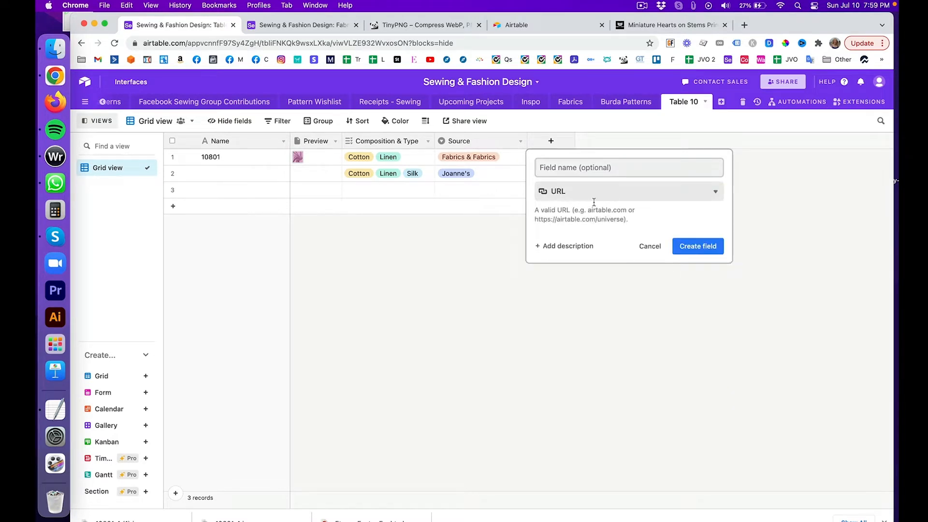
{"action": "type", "text": "Link"}
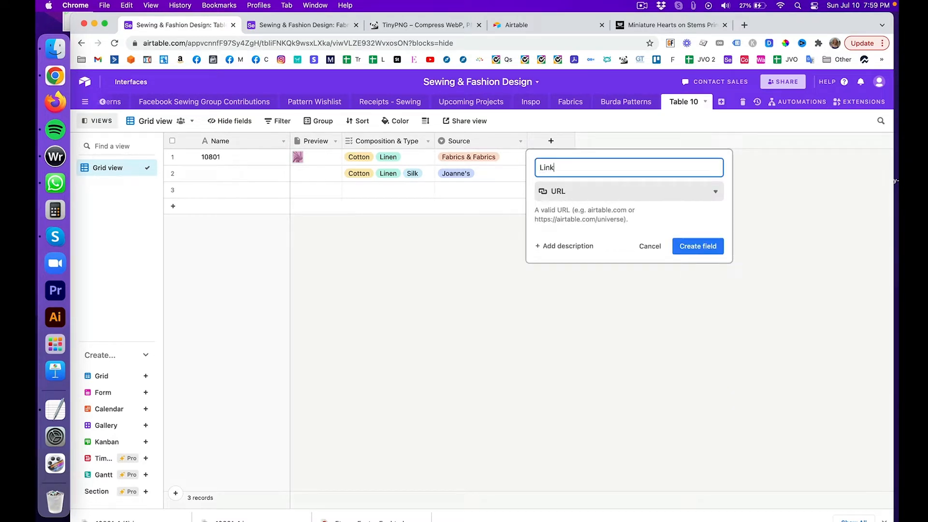
{"action": "type", "text": " To Buy"}
{"action": "left_click", "coordinate": [703, 247]}
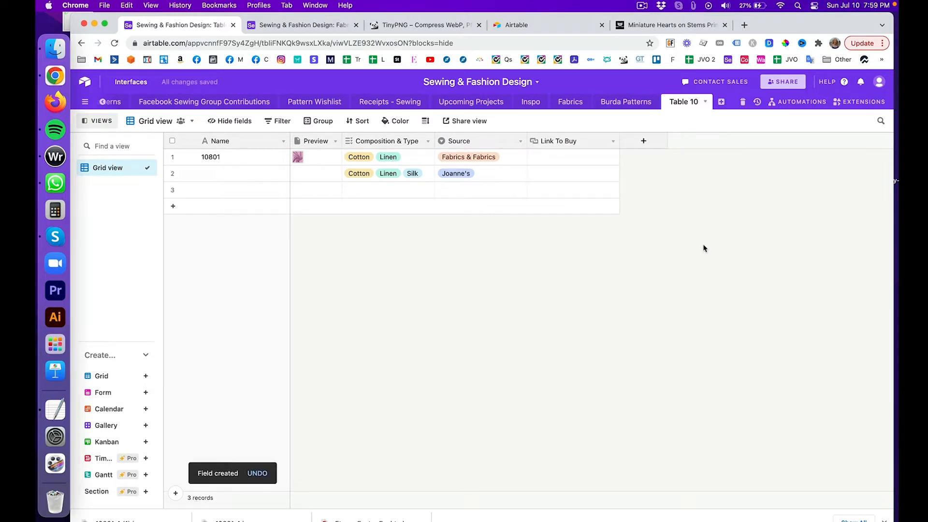
{"action": "left_click", "coordinate": [588, 164]}
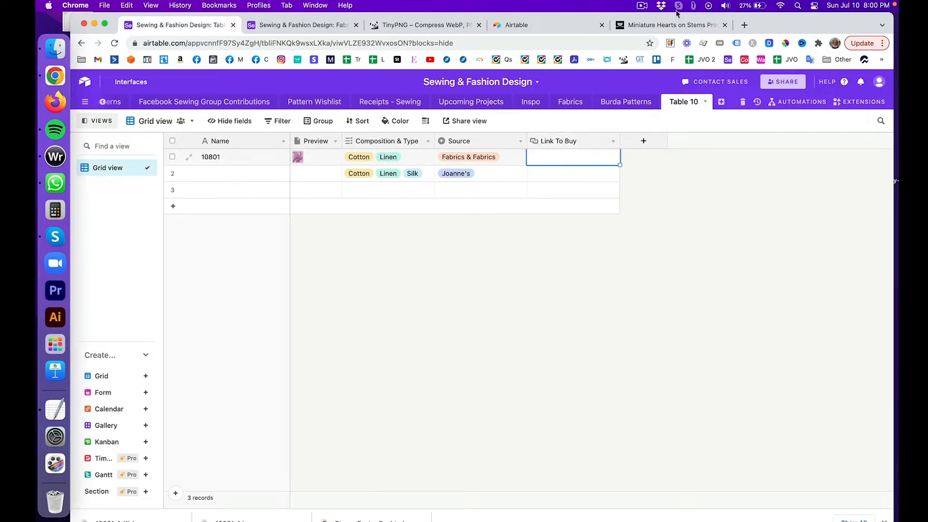
Step: Paste the fabric's product page URL into record 10801's Link To Buy cell and narrow the column
{"action": "left_click", "coordinate": [676, 25]}
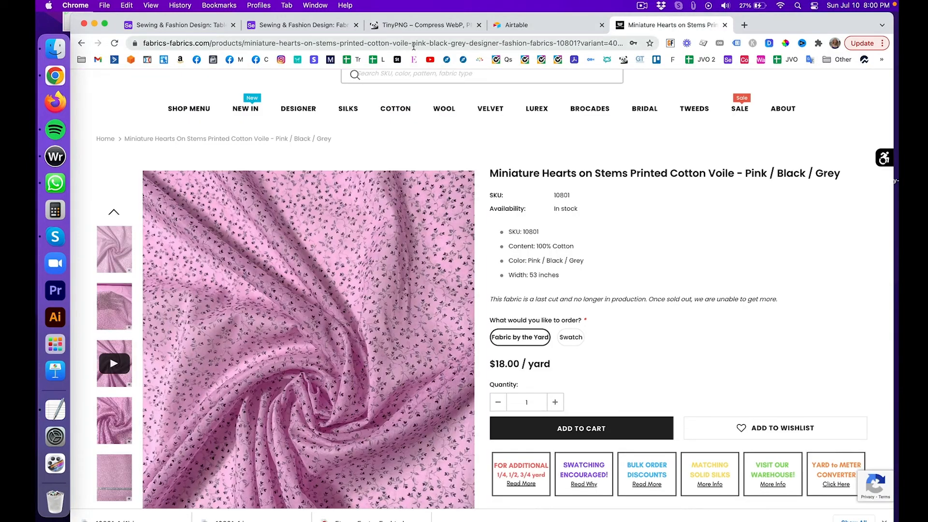
{"action": "left_click", "coordinate": [415, 45]}
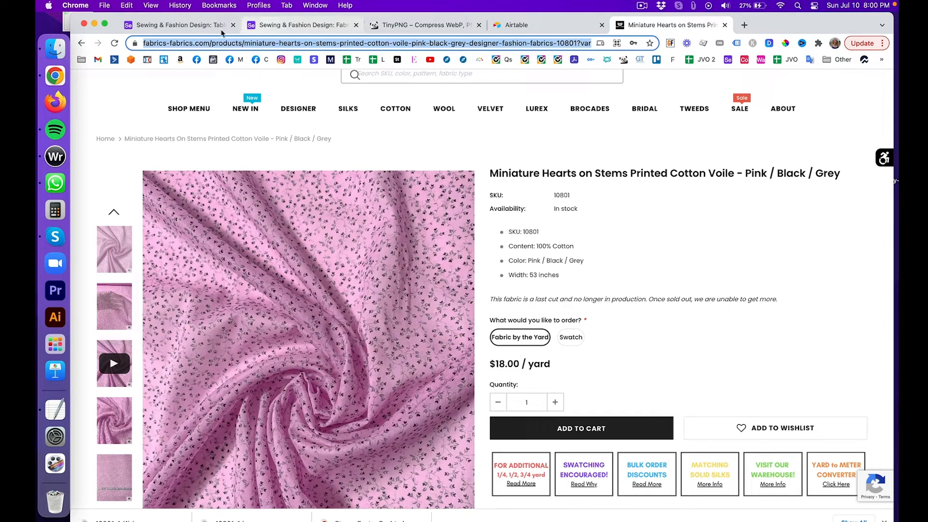
{"action": "left_click", "coordinate": [183, 26]}
{"action": "key", "text": "cmd+v"}
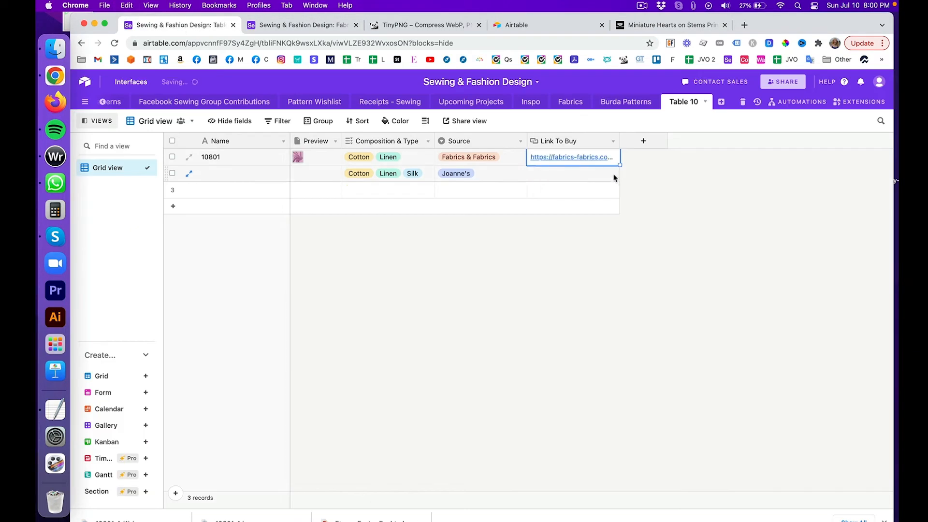
{"action": "left_click", "coordinate": [656, 200]}
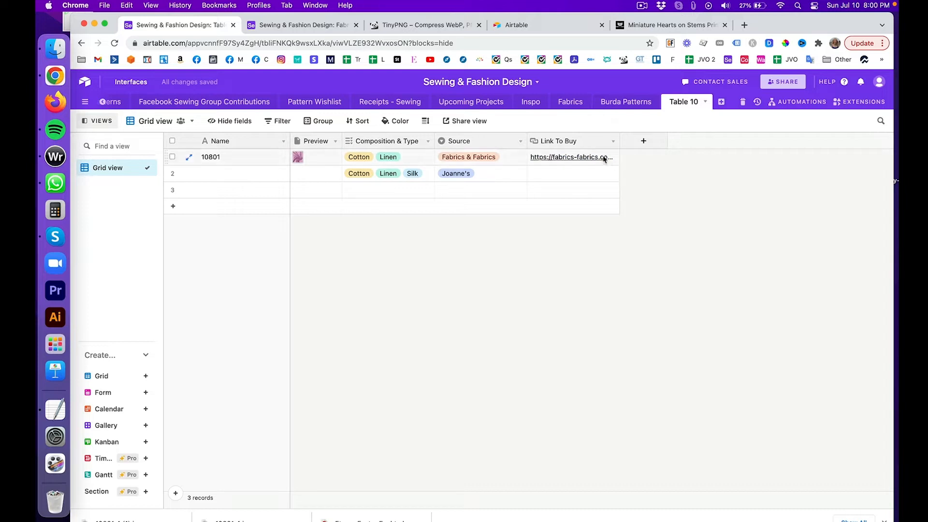
{"action": "mouse_move", "coordinate": [622, 142]}
{"action": "left_mouse_down"}
{"action": "mouse_move", "coordinate": [800, 140]}
{"action": "mouse_move", "coordinate": [605, 141]}
{"action": "left_mouse_up"}
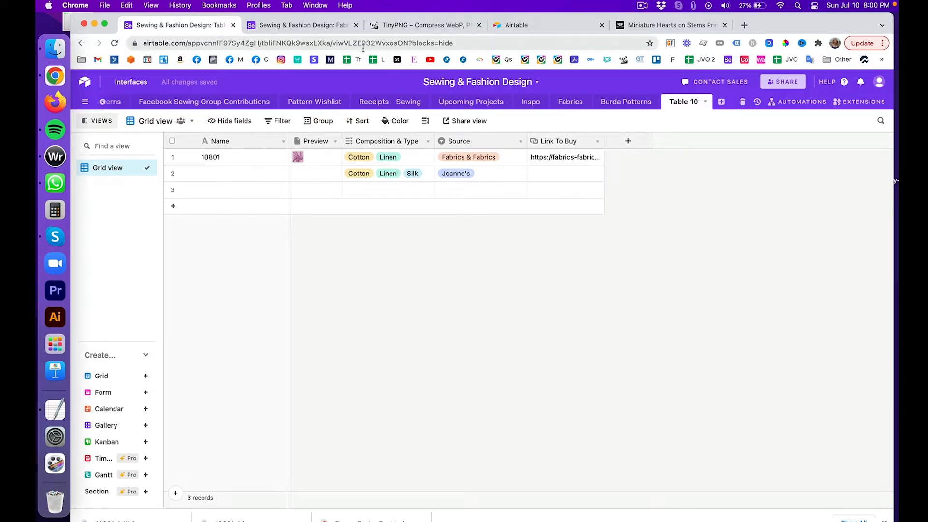
{"action": "left_click", "coordinate": [305, 26]}
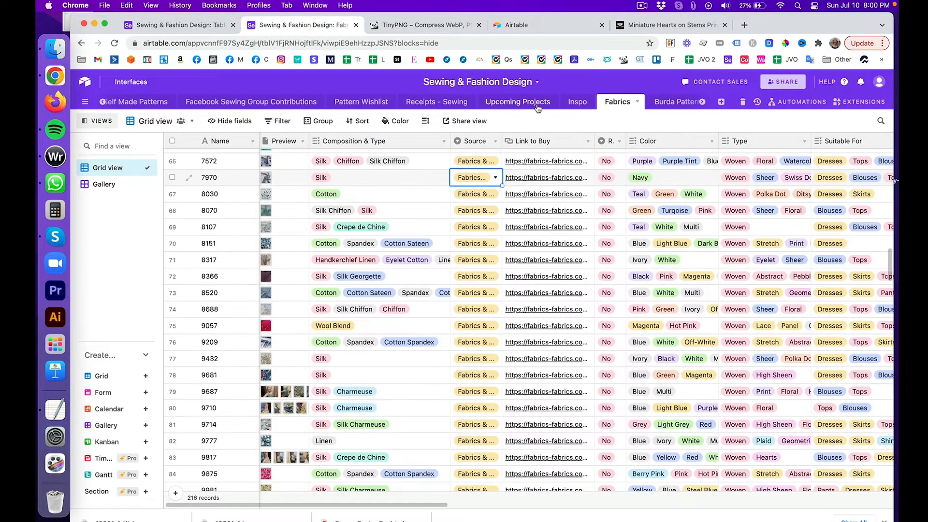
{"action": "left_click", "coordinate": [619, 142]}
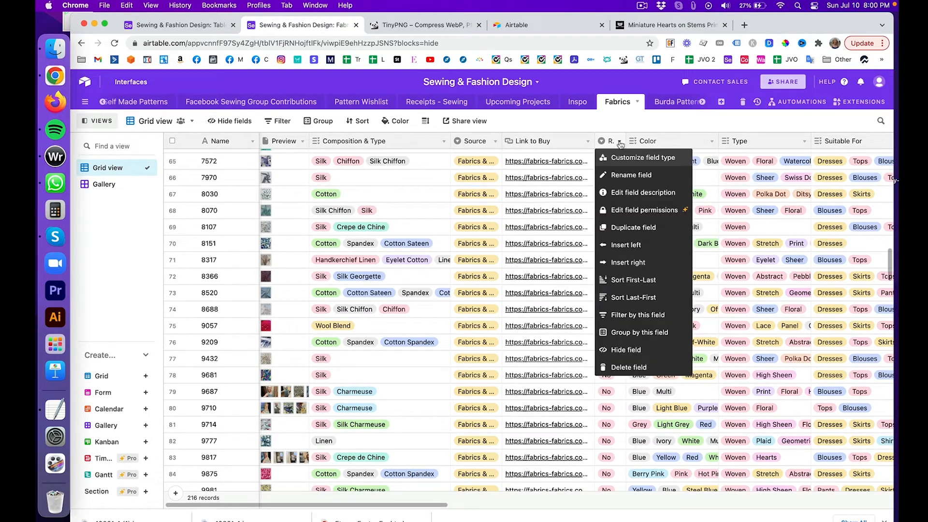
{"action": "left_click", "coordinate": [624, 115]}
{"action": "left_click_drag", "start_coordinate": [625, 140], "coordinate": [666, 141]}
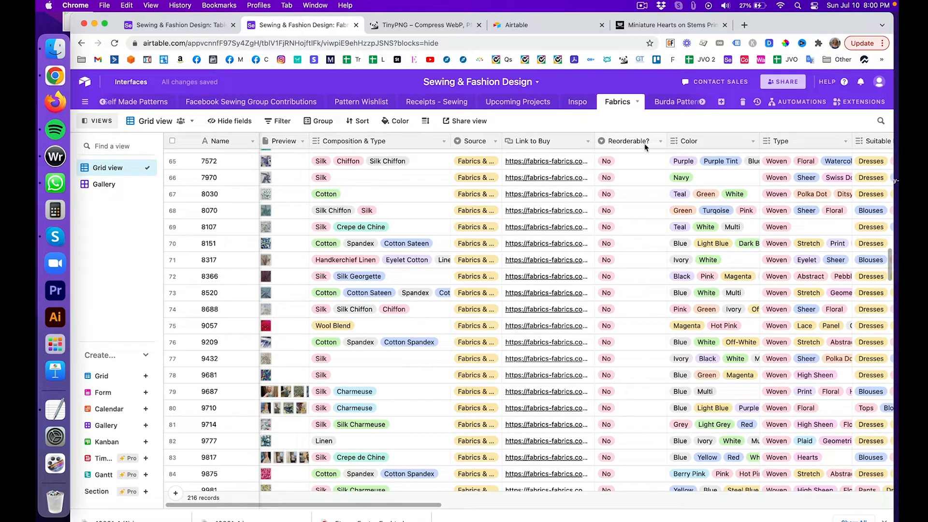
{"action": "left_click_drag", "start_coordinate": [666, 141], "coordinate": [619, 140]}
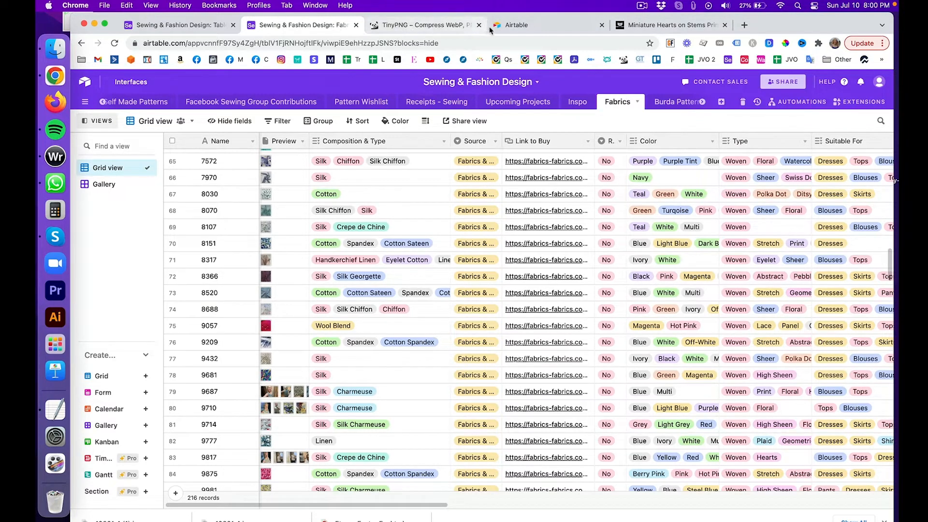
{"action": "left_click", "coordinate": [170, 26]}
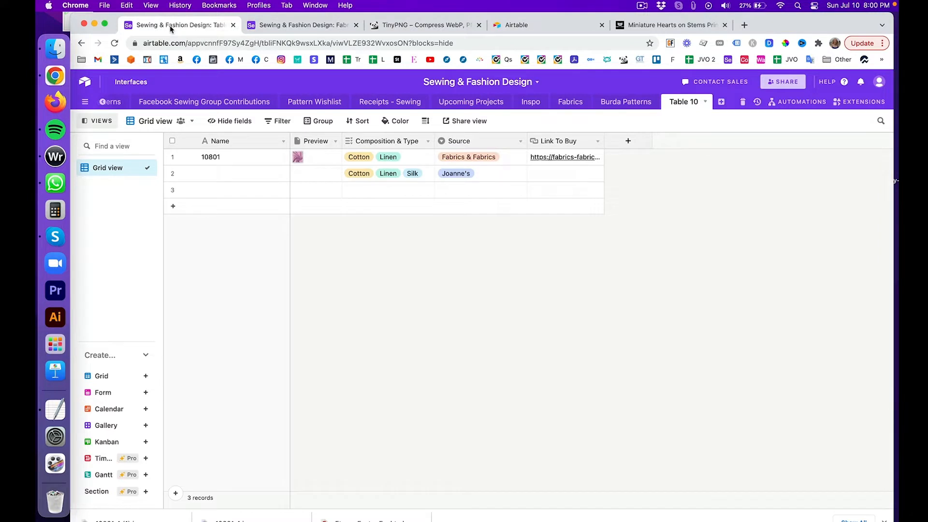
Step: Start a new single-select field named 'Reorderable?'
{"action": "left_click", "coordinate": [628, 141]}
{"action": "type", "text": "Re"}
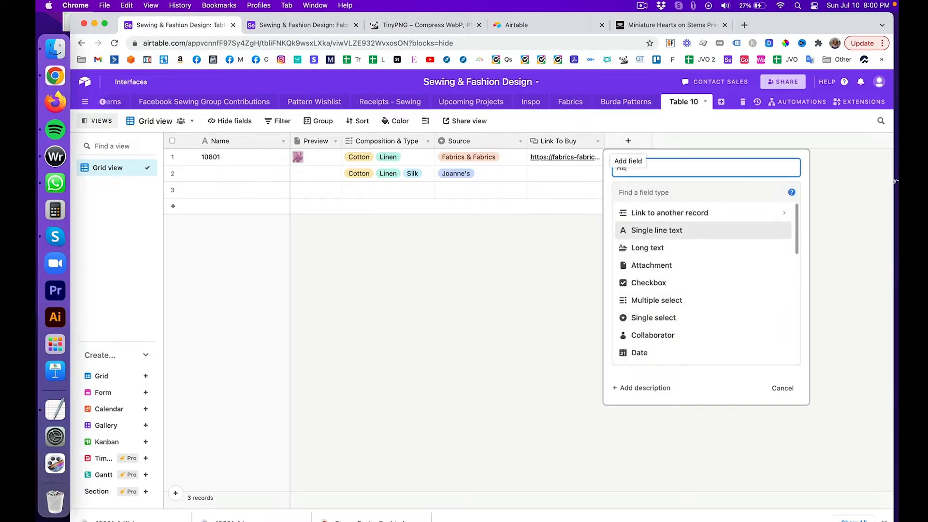
{"action": "type", "text": "orderable?"}
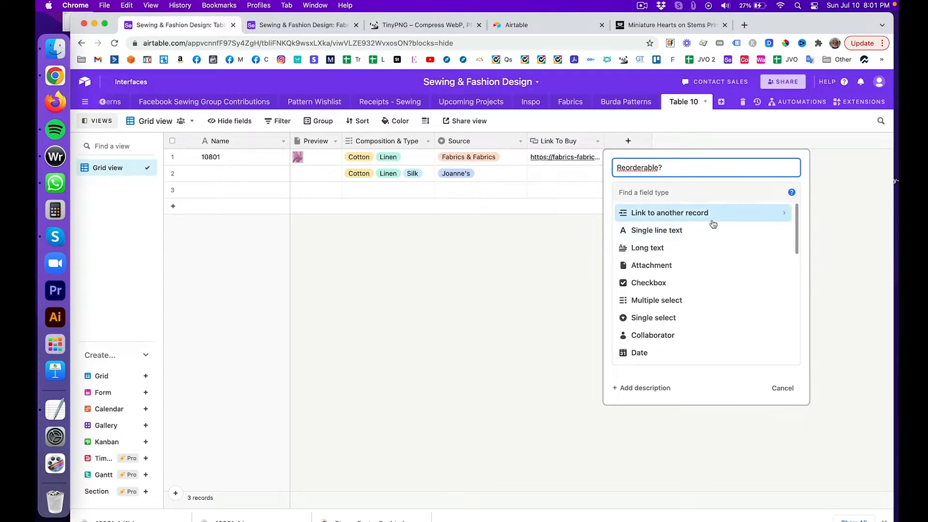
{"action": "scroll", "coordinate": [711, 241], "scroll_direction": "down", "scroll_amount": 1}
{"action": "scroll", "coordinate": [712, 242], "scroll_direction": "down", "scroll_amount": 4}
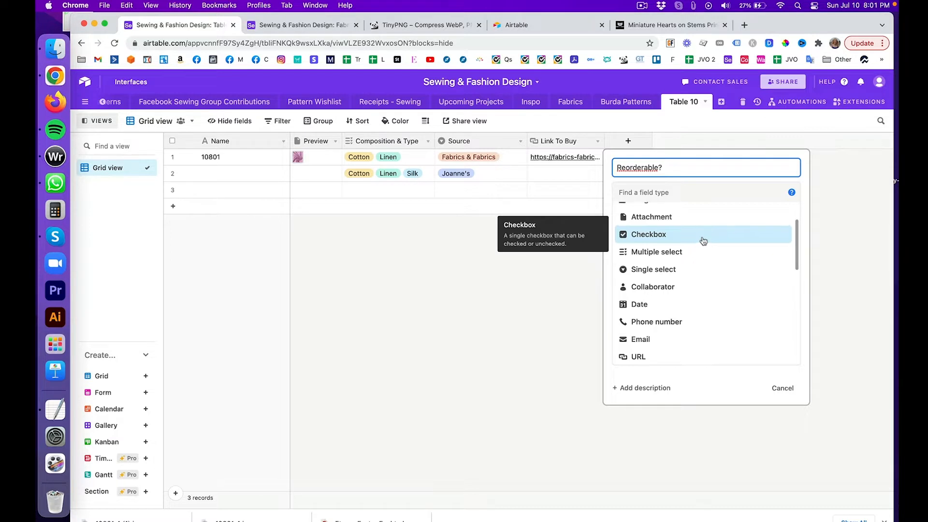
{"action": "scroll", "coordinate": [703, 241], "scroll_direction": "up", "scroll_amount": 2}
{"action": "scroll", "coordinate": [703, 240], "scroll_direction": "down", "scroll_amount": 2}
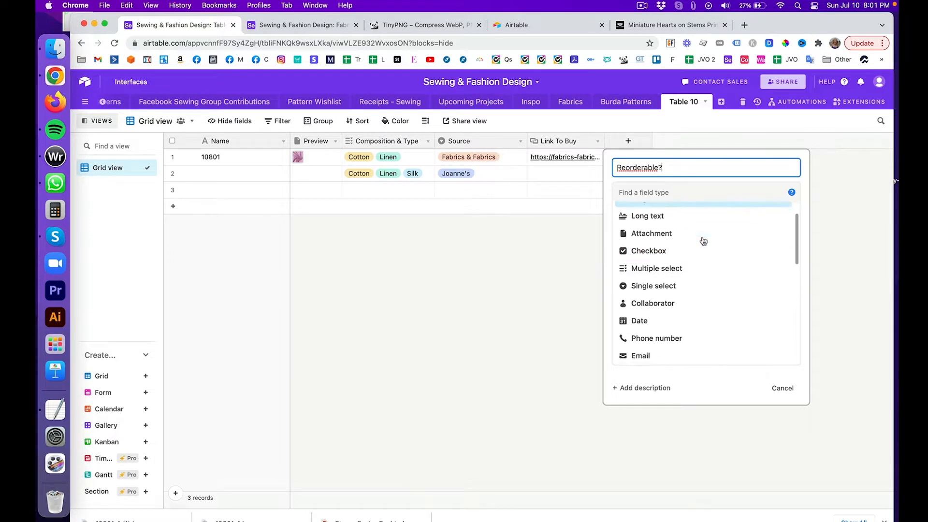
{"action": "left_click", "coordinate": [690, 286]}
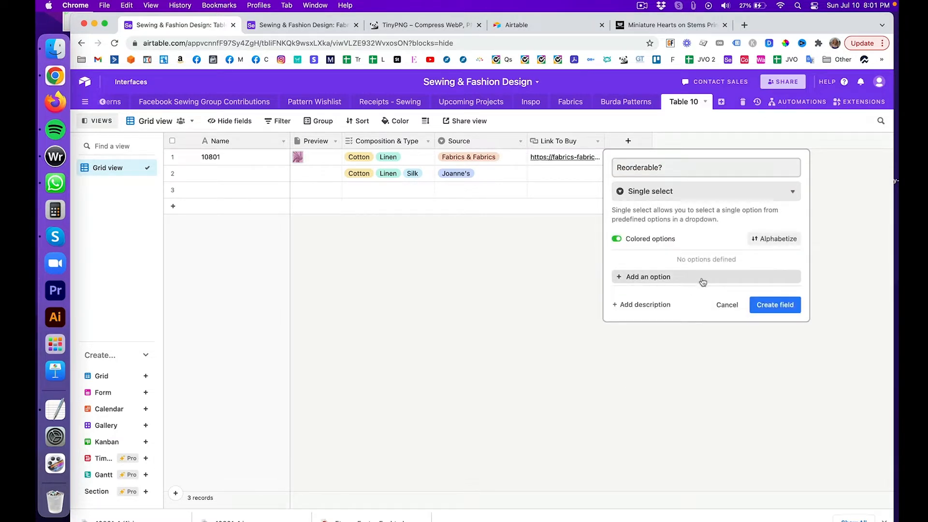
Step: Give it a green Yes option and a pink No option, and create the field
{"action": "left_click", "coordinate": [699, 279]}
{"action": "type", "text": "Yes"}
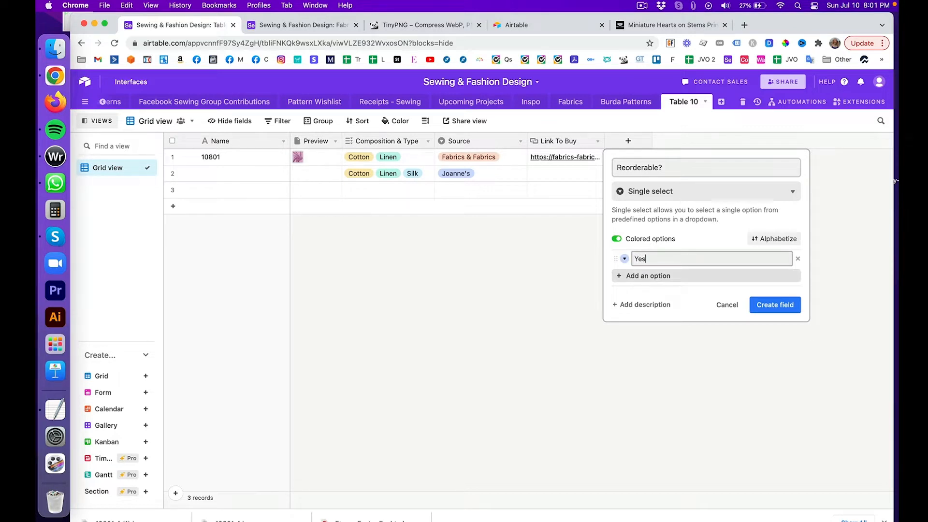
{"action": "key", "text": "Return"}
{"action": "type", "text": "No"}
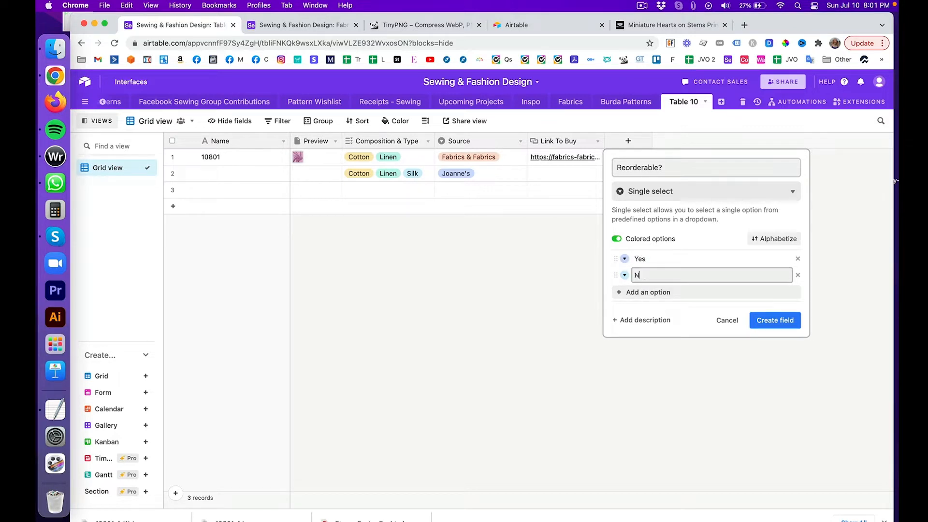
{"action": "left_click", "coordinate": [625, 259]}
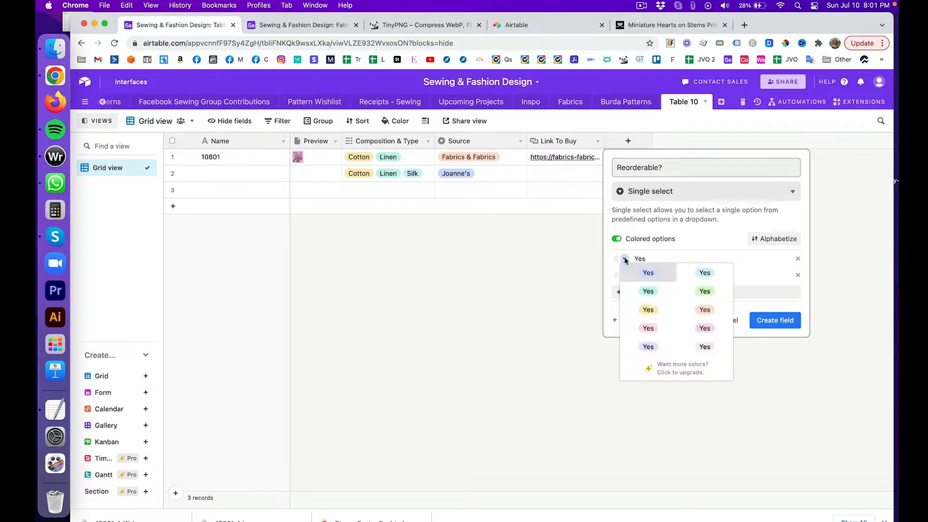
{"action": "left_click", "coordinate": [704, 292]}
{"action": "left_click", "coordinate": [625, 275]}
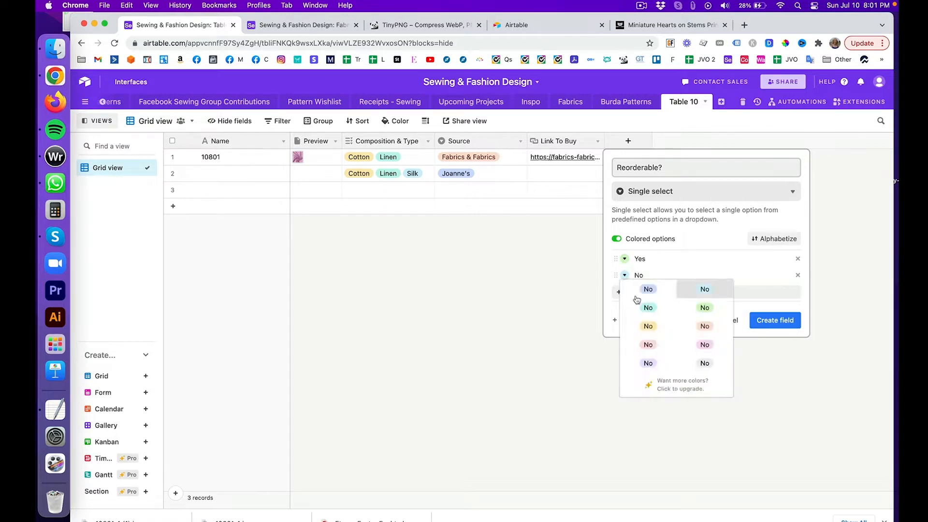
{"action": "left_click", "coordinate": [647, 345]}
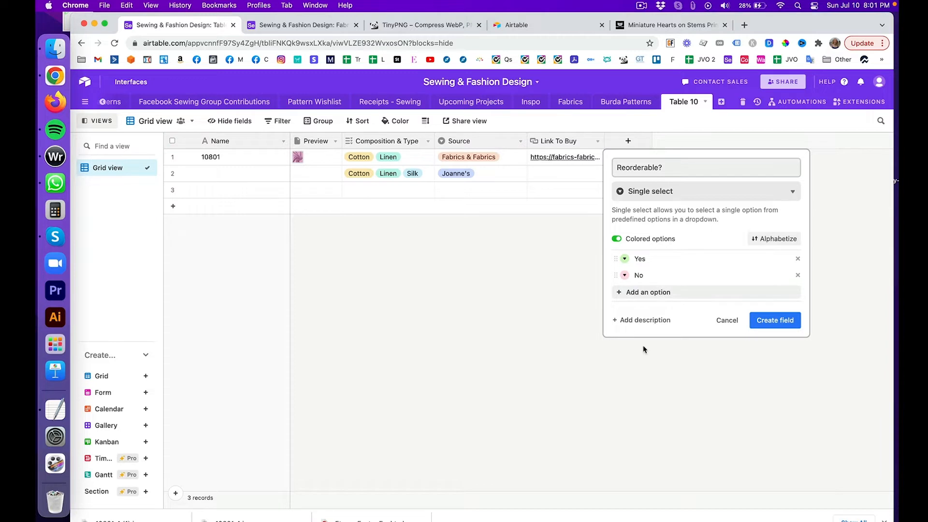
{"action": "left_click", "coordinate": [772, 322]}
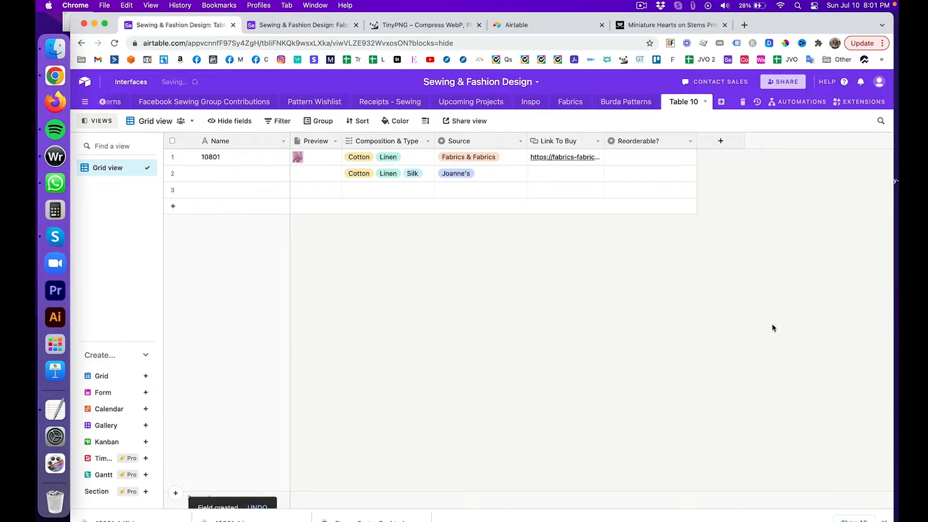
{"action": "left_click", "coordinate": [666, 159]}
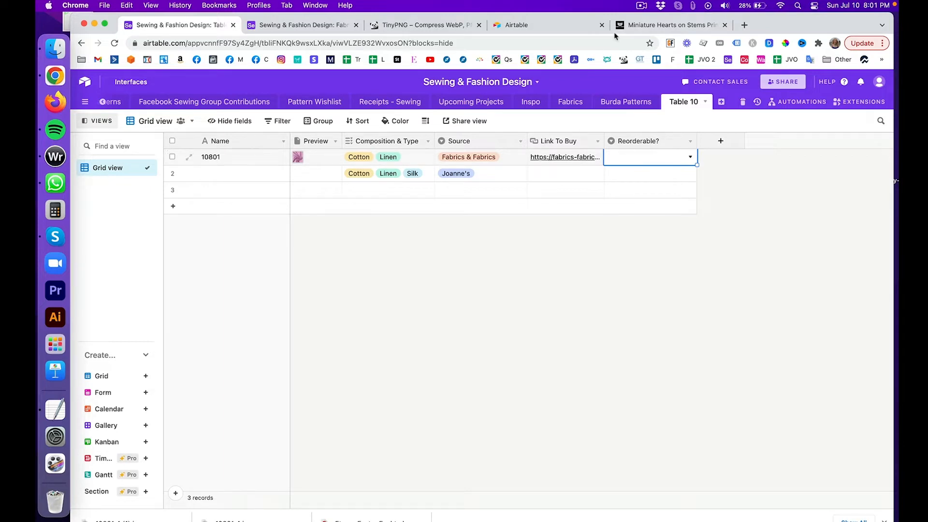
Step: After checking the product page, set fabric 10801's Reorderable? to No
{"action": "left_click", "coordinate": [628, 26]}
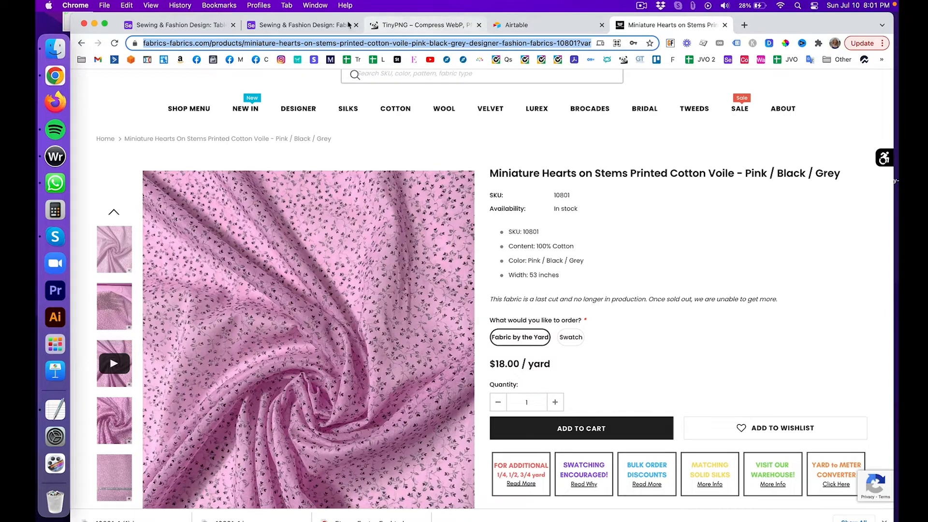
{"action": "left_click", "coordinate": [208, 25]}
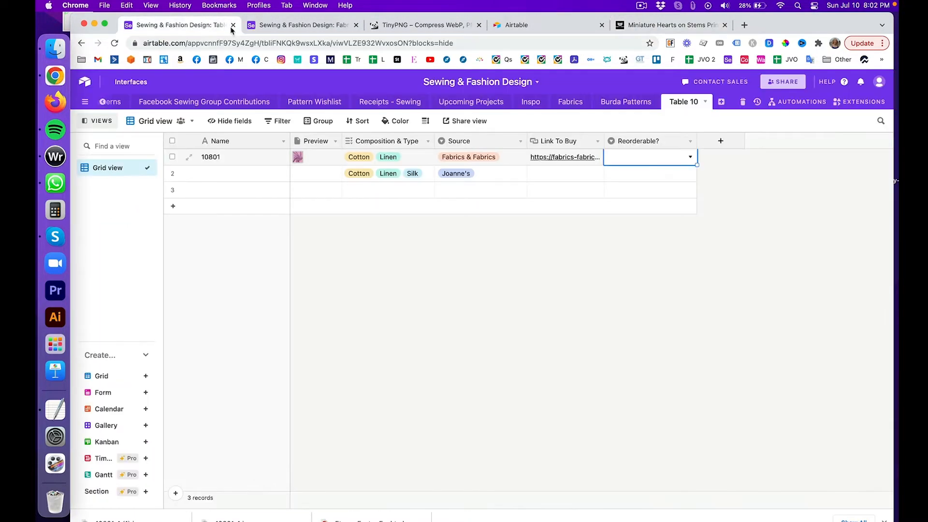
{"action": "left_click", "coordinate": [685, 162]}
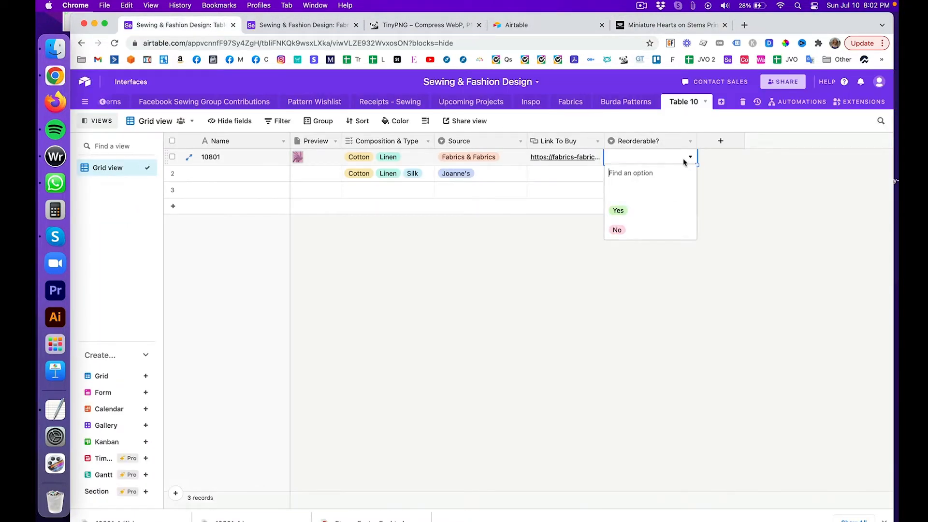
{"action": "left_click", "coordinate": [673, 231]}
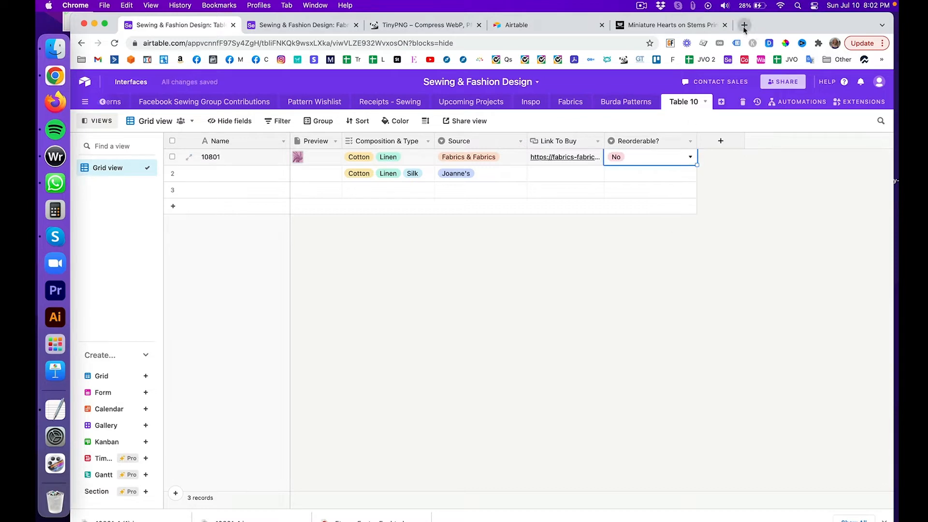
Step: Open the Mood Fabrics website in a new browser tab
{"action": "left_click", "coordinate": [744, 25]}
{"action": "type", "text": "mood"}
{"action": "key", "text": "Return"}
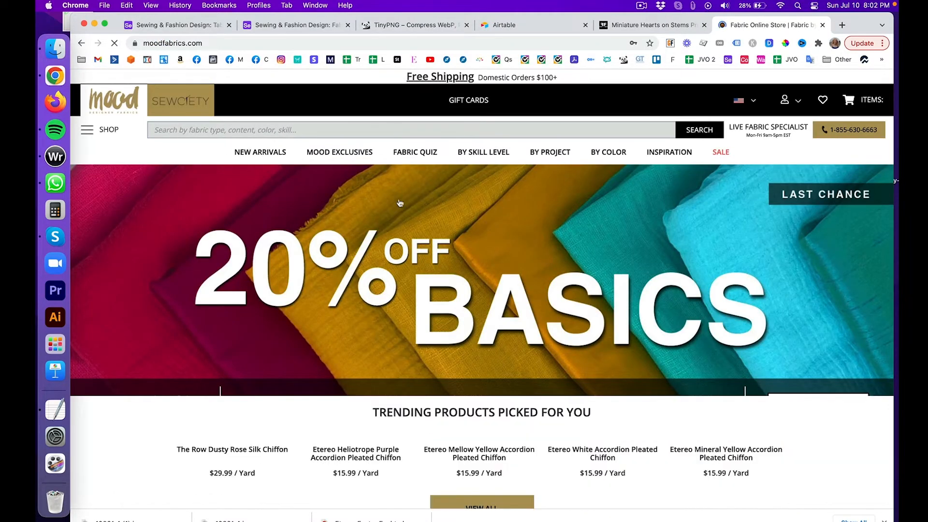
Step: Review the Etereo Mellow Yellow Accordion Pleated Chiffon's specifications, then switch to the Fabrics table
{"action": "scroll", "coordinate": [400, 203], "scroll_direction": "down", "scroll_amount": 5}
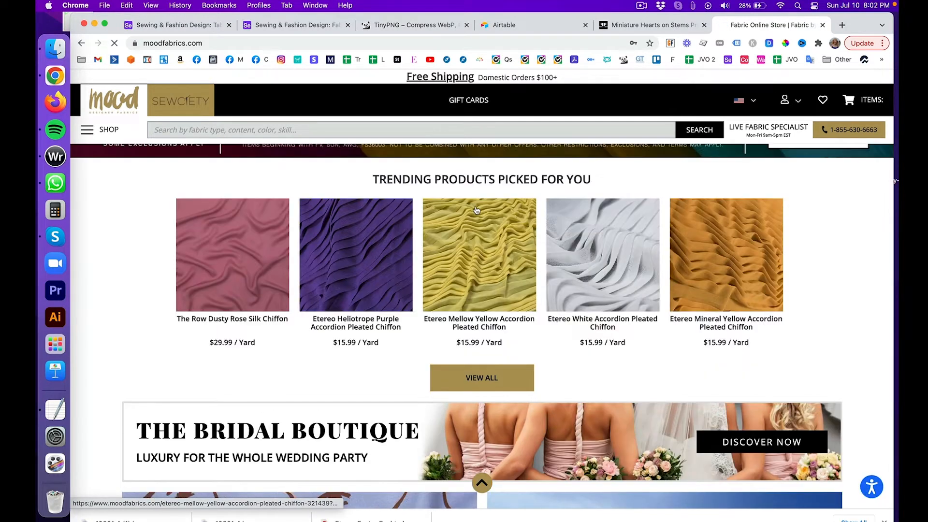
{"action": "left_click", "coordinate": [483, 248]}
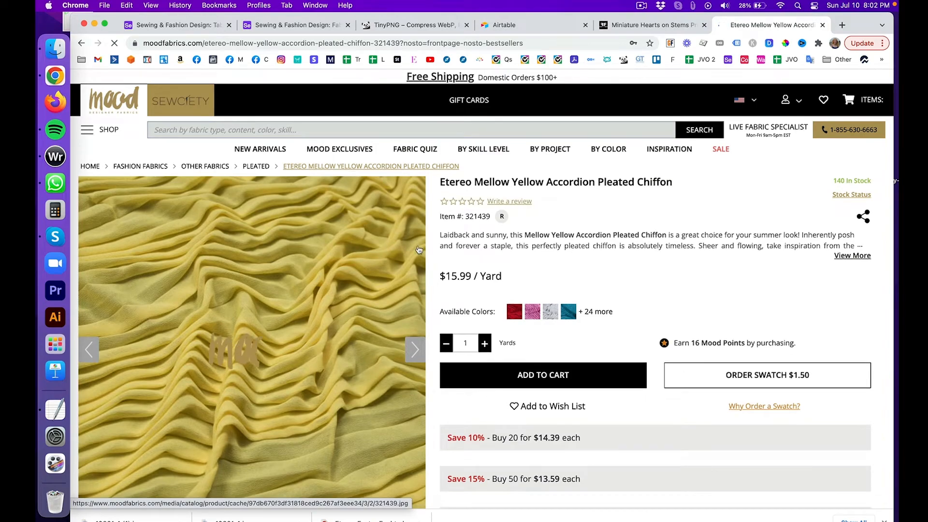
{"action": "scroll", "coordinate": [369, 254], "scroll_direction": "down", "scroll_amount": 4}
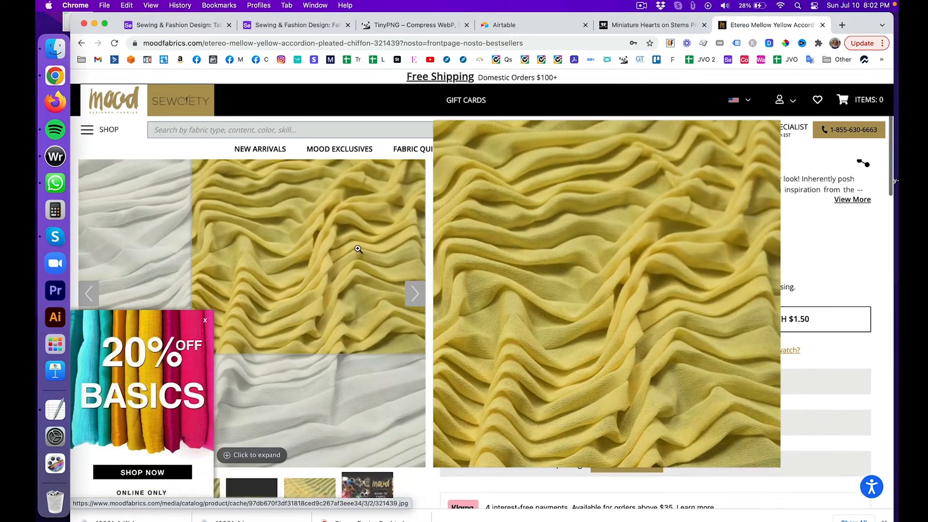
{"action": "left_click", "coordinate": [207, 320]}
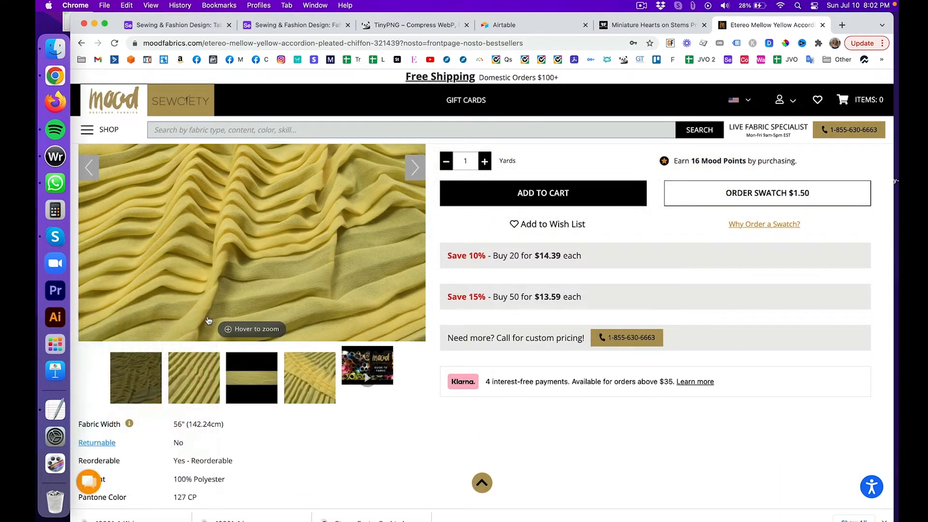
{"action": "scroll", "coordinate": [241, 217], "scroll_direction": "down", "scroll_amount": 2}
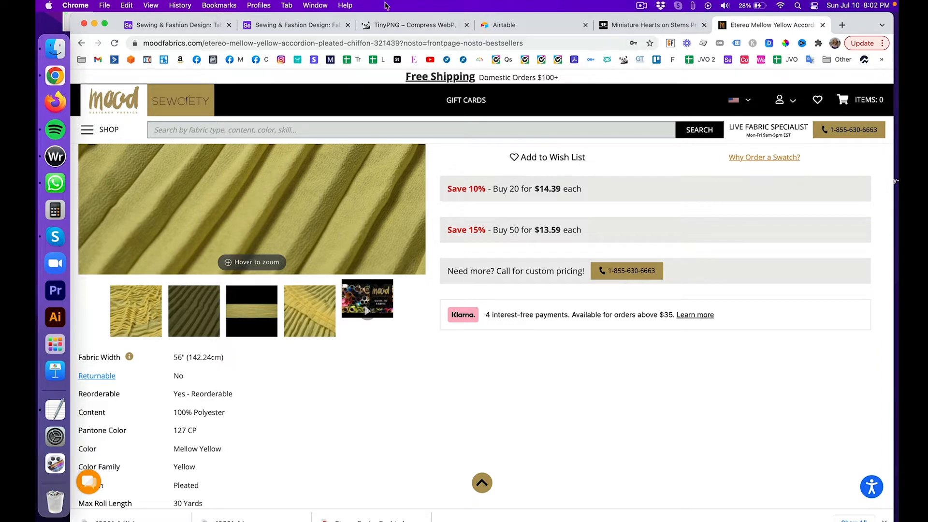
{"action": "left_click", "coordinate": [294, 29]}
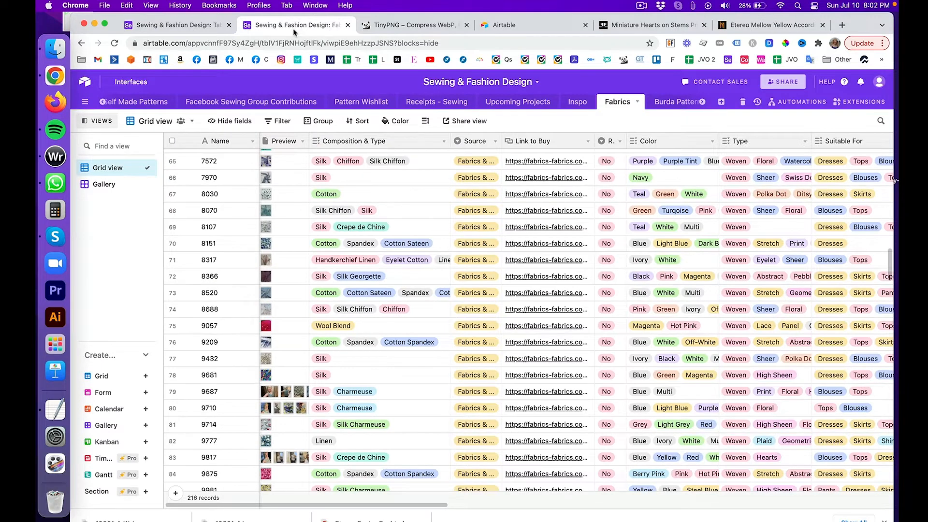
{"action": "left_click", "coordinate": [185, 27]}
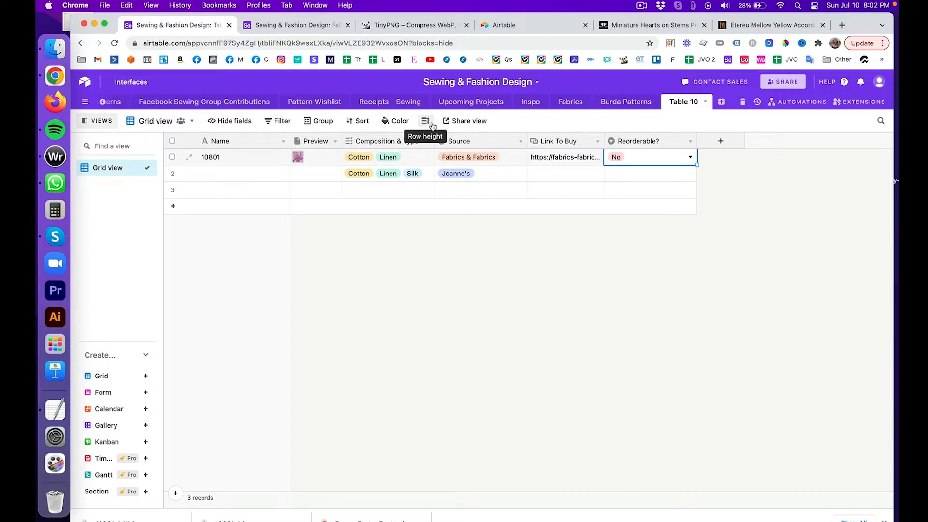
{"action": "left_click", "coordinate": [279, 25]}
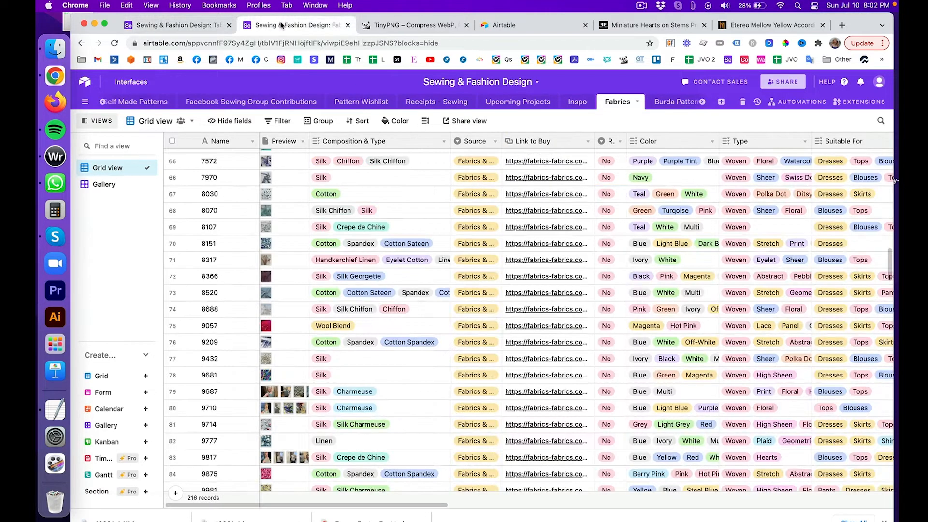
{"action": "left_click", "coordinate": [288, 122]}
{"action": "left_click", "coordinate": [307, 163]}
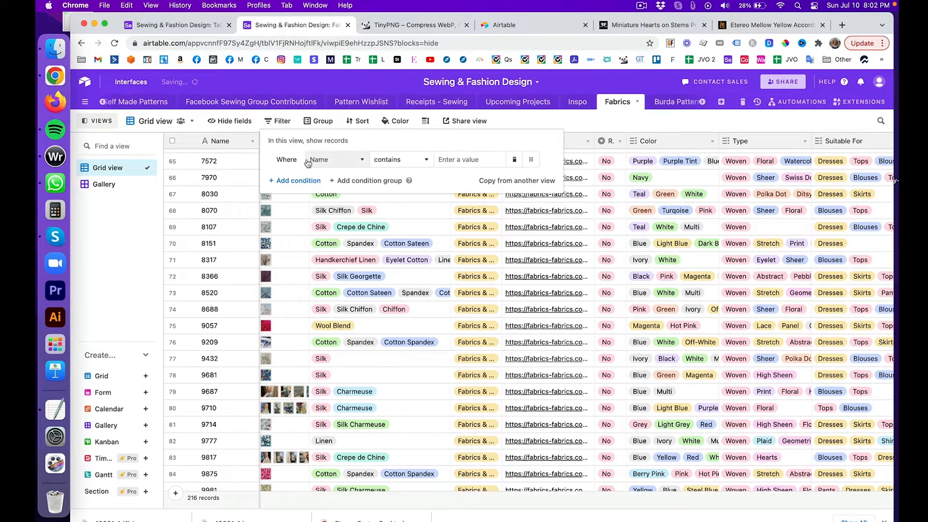
{"action": "left_click", "coordinate": [305, 180]}
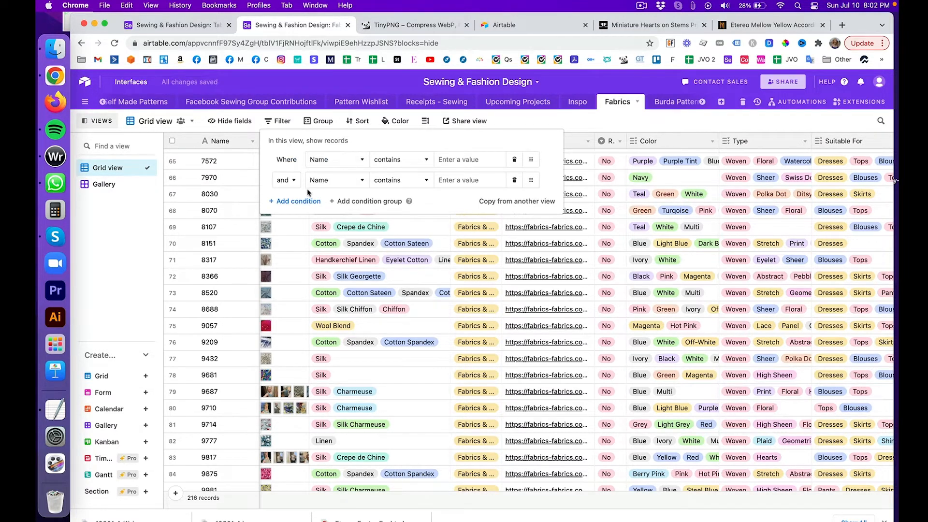
{"action": "left_click", "coordinate": [349, 161]}
{"action": "scroll", "coordinate": [357, 224], "scroll_direction": "down", "scroll_amount": 2}
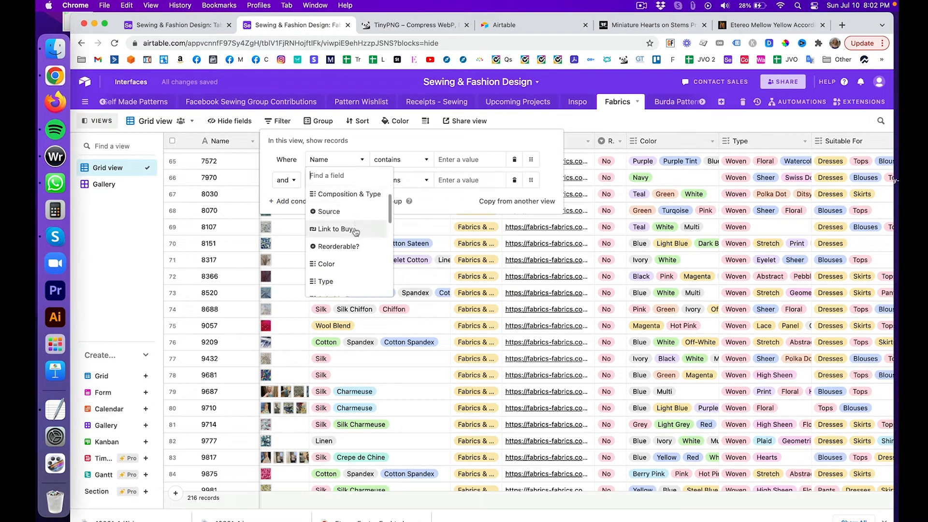
{"action": "left_click", "coordinate": [339, 244]}
{"action": "left_click", "coordinate": [432, 159]}
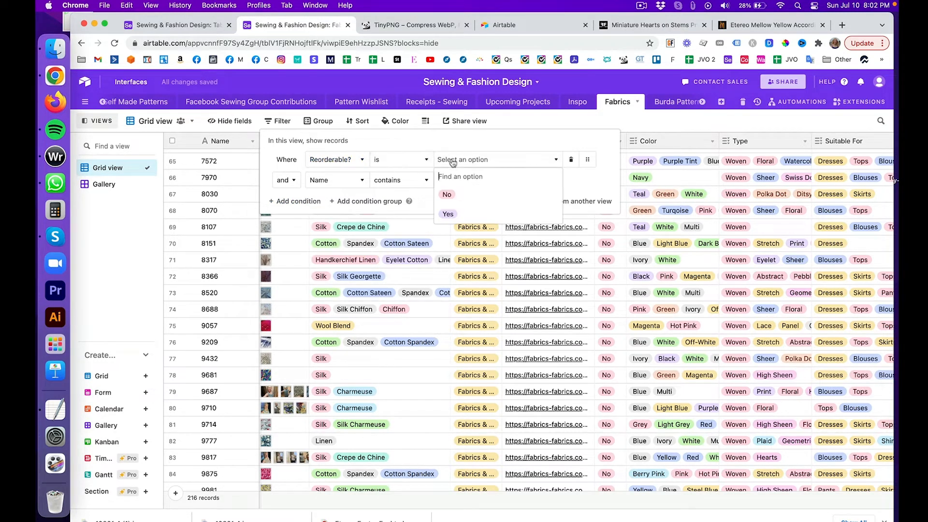
{"action": "left_click", "coordinate": [462, 210]}
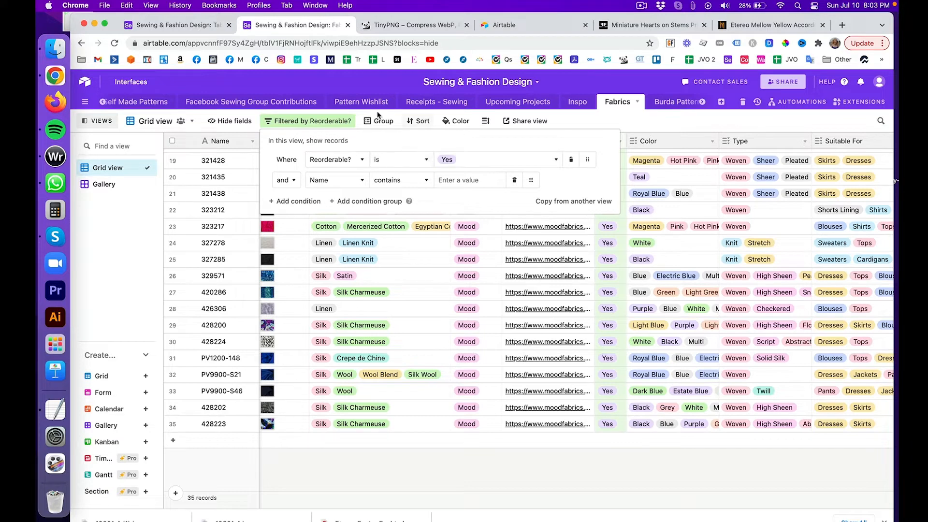
{"action": "left_click", "coordinate": [571, 160]}
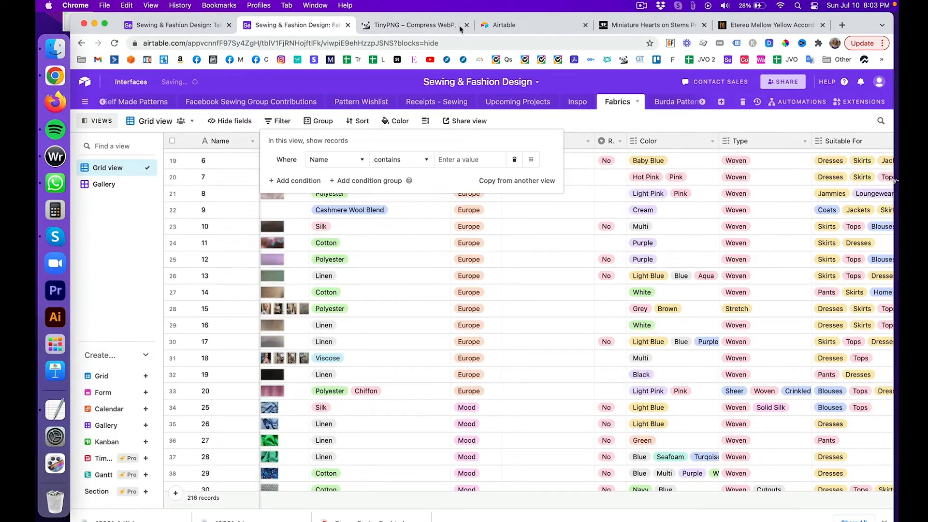
{"action": "left_click", "coordinate": [577, 82]}
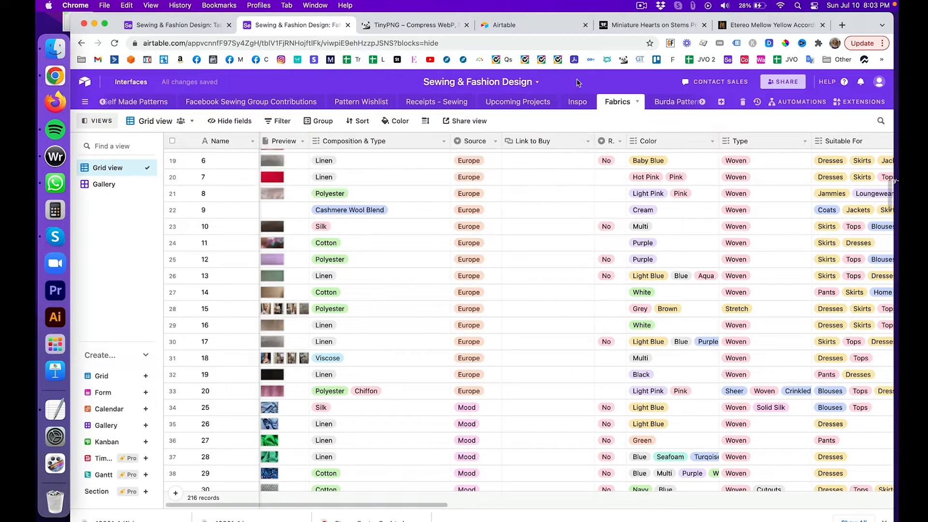
{"action": "scroll", "coordinate": [516, 160], "scroll_direction": "right", "scroll_amount": 5}
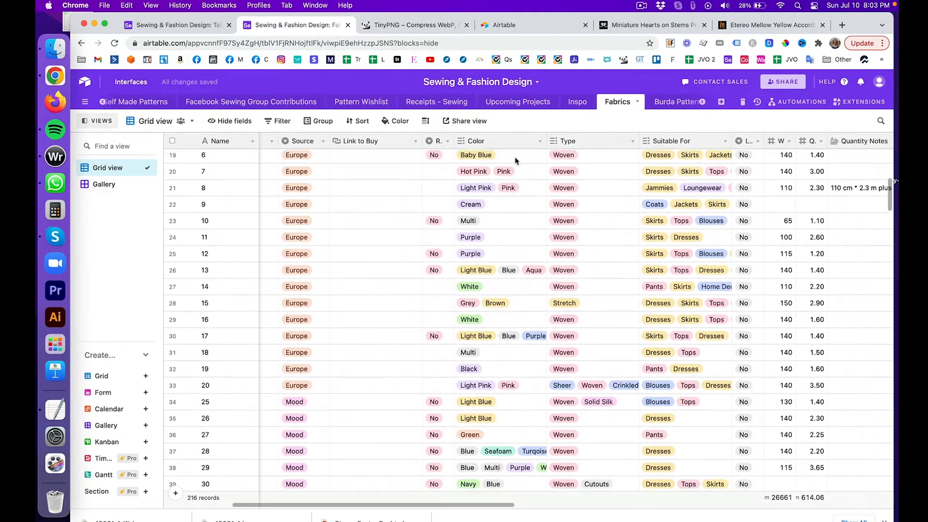
{"action": "scroll", "coordinate": [516, 160], "scroll_direction": "right", "scroll_amount": 1}
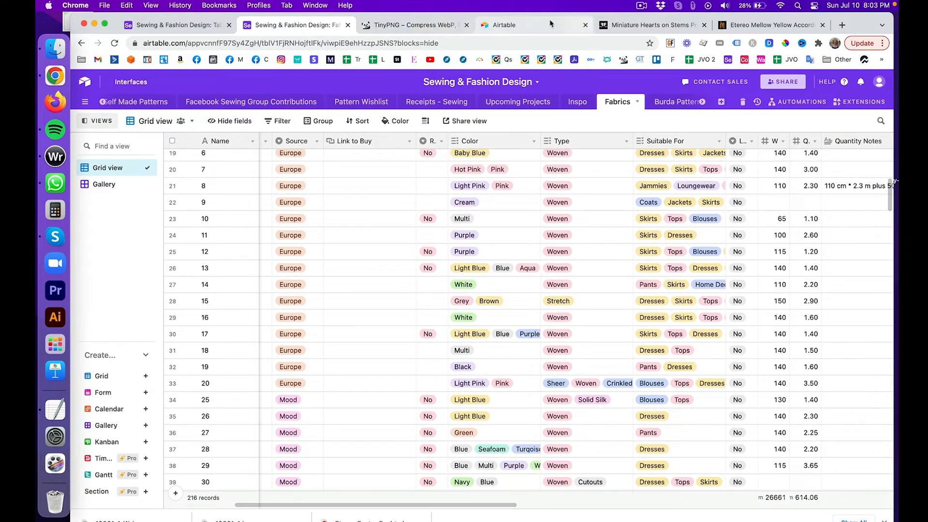
{"action": "left_click", "coordinate": [210, 25]}
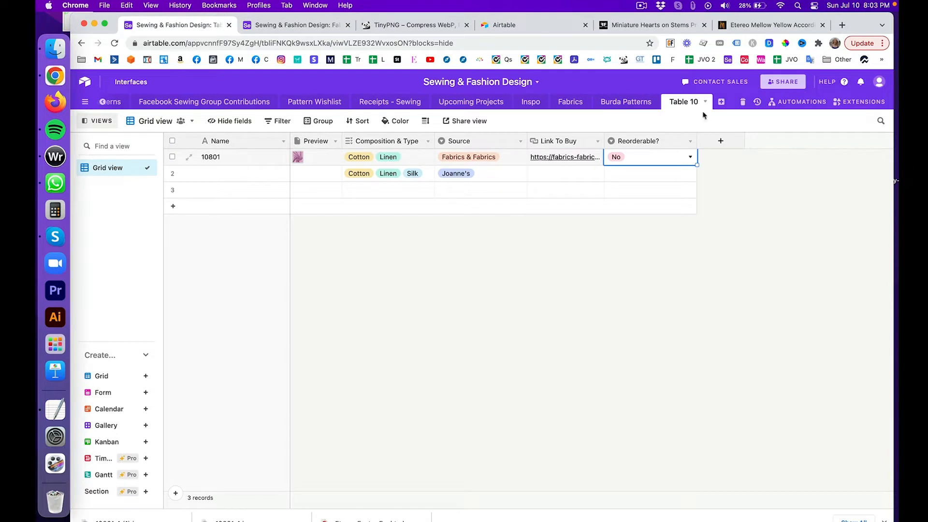
Step: Start a multiple-select field named 'Color' with options Blue, Pink and White
{"action": "left_click", "coordinate": [721, 141]}
{"action": "type", "text": "Color"}
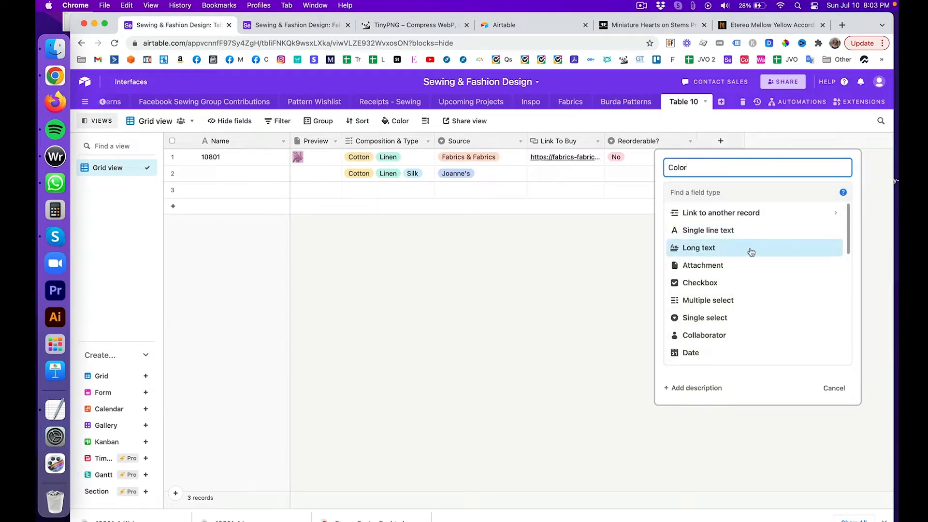
{"action": "left_click", "coordinate": [749, 300]}
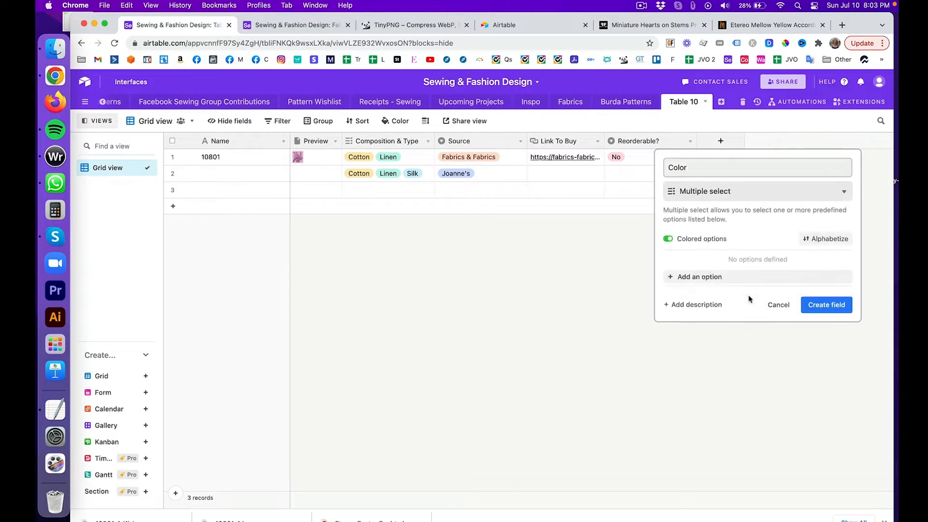
{"action": "left_click", "coordinate": [741, 279]}
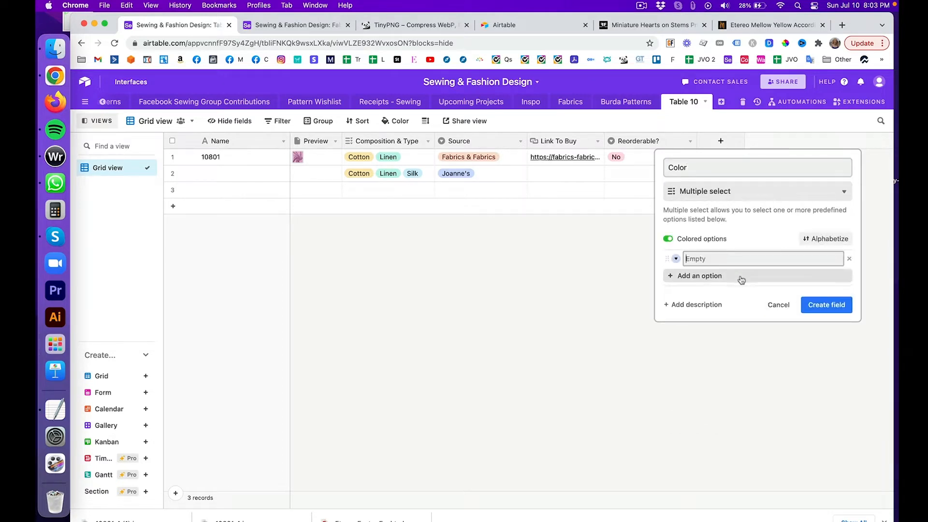
{"action": "type", "text": "Blue"}
{"action": "key", "text": "Return"}
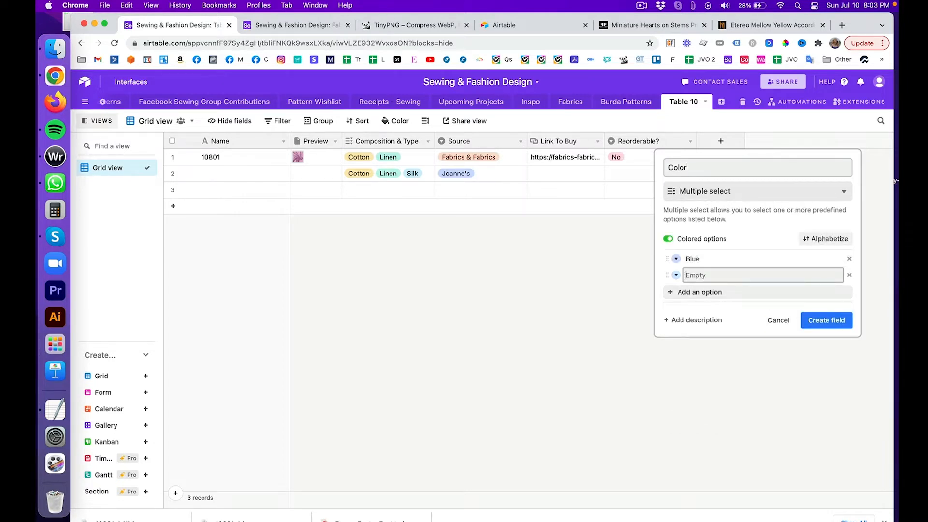
{"action": "type", "text": "Pink"}
{"action": "key", "text": "Return"}
{"action": "type", "text": "White"}
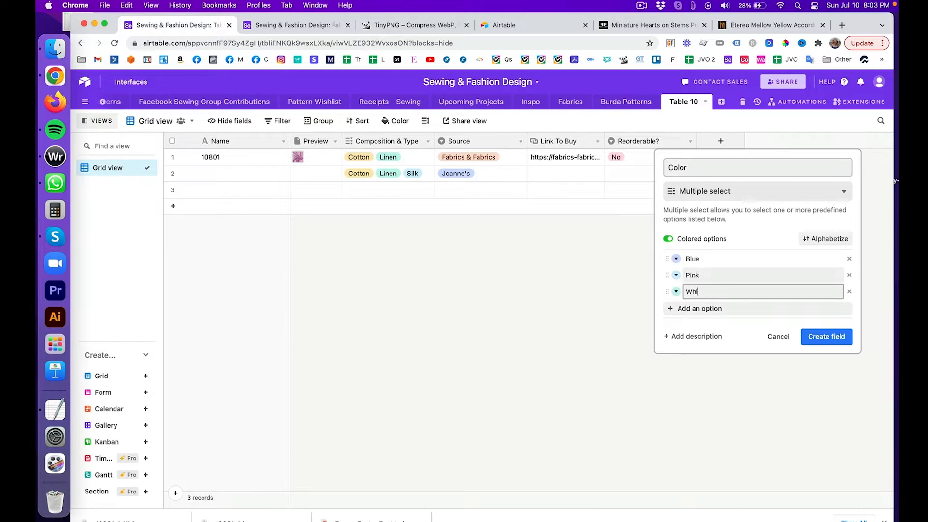
{"action": "key", "text": "Return"}
Step: Add Black, Green, Purple, Lilac, Periwinkle and Mint Green options and create the field
{"action": "type", "text": "Black"}
{"action": "key", "text": "Return"}
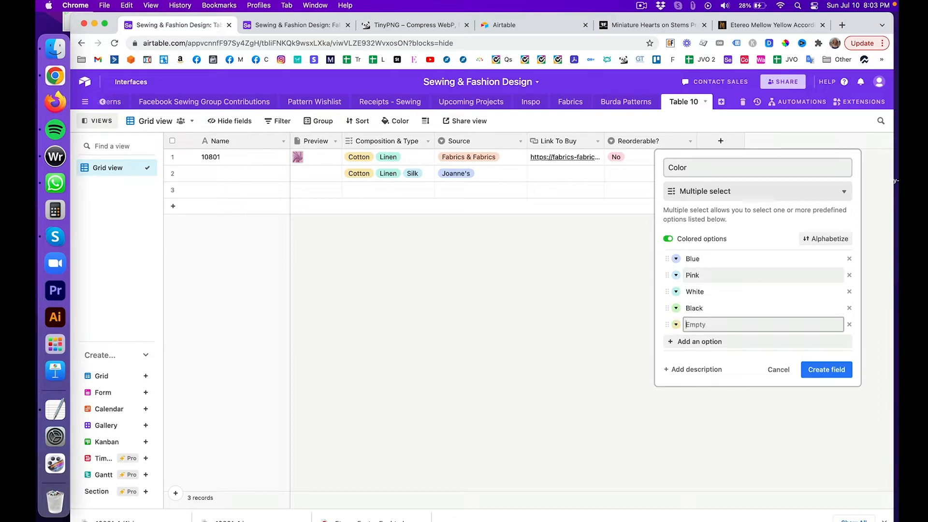
{"action": "type", "text": "Green"}
{"action": "key", "text": "Return"}
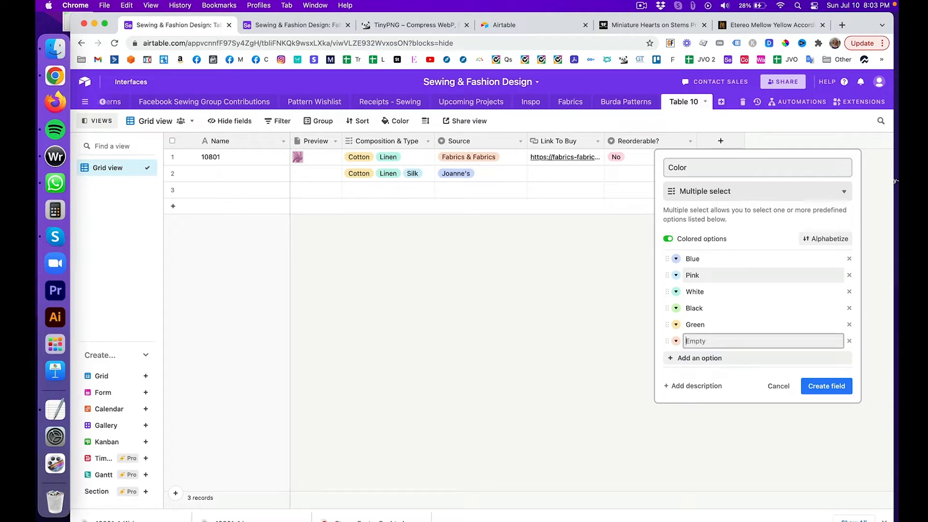
{"action": "type", "text": "Pup"}
{"action": "type", "text": "Lilac"}
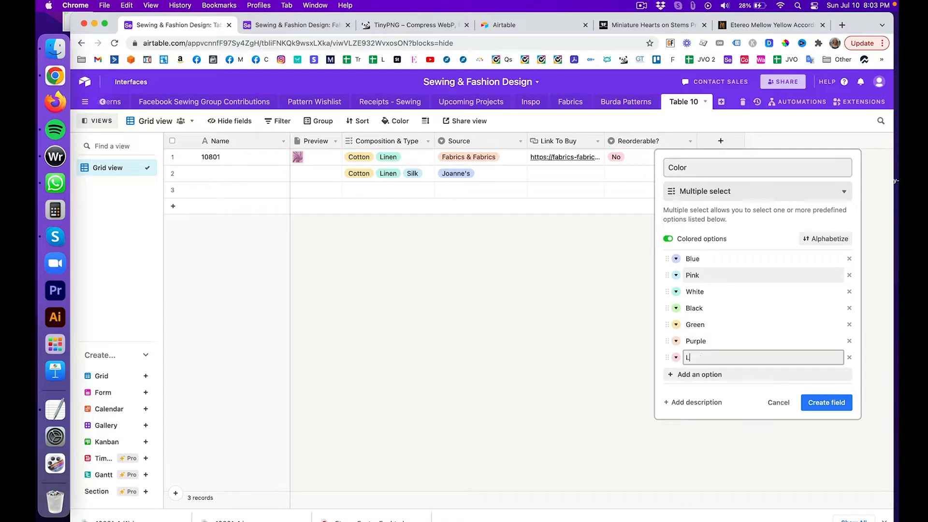
{"action": "key", "text": "Return"}
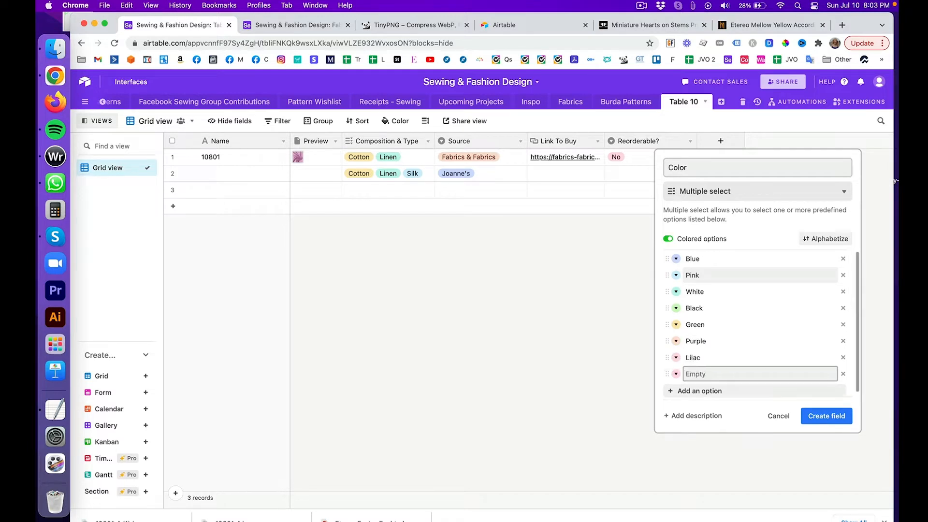
{"action": "type", "text": "Periwinkle"}
{"action": "key", "text": "Return"}
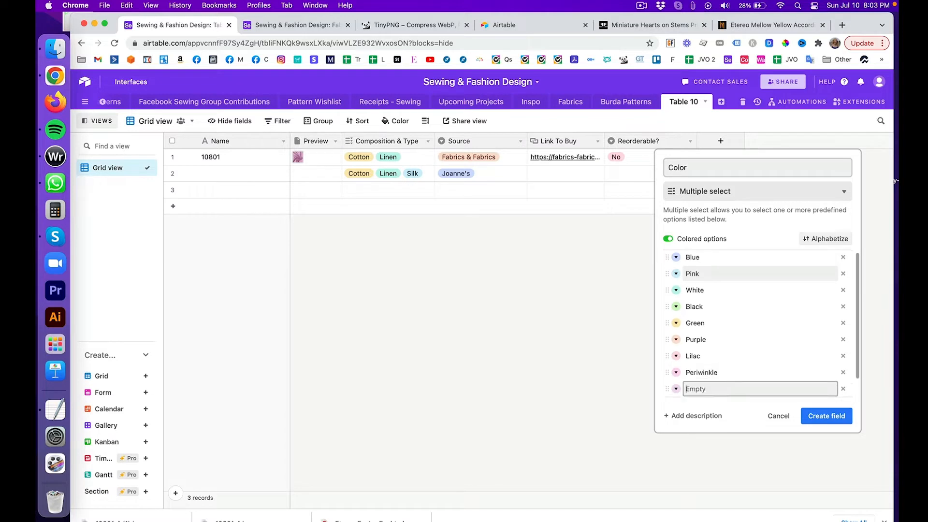
{"action": "type", "text": "Mint Green"}
{"action": "key", "text": "Return"}
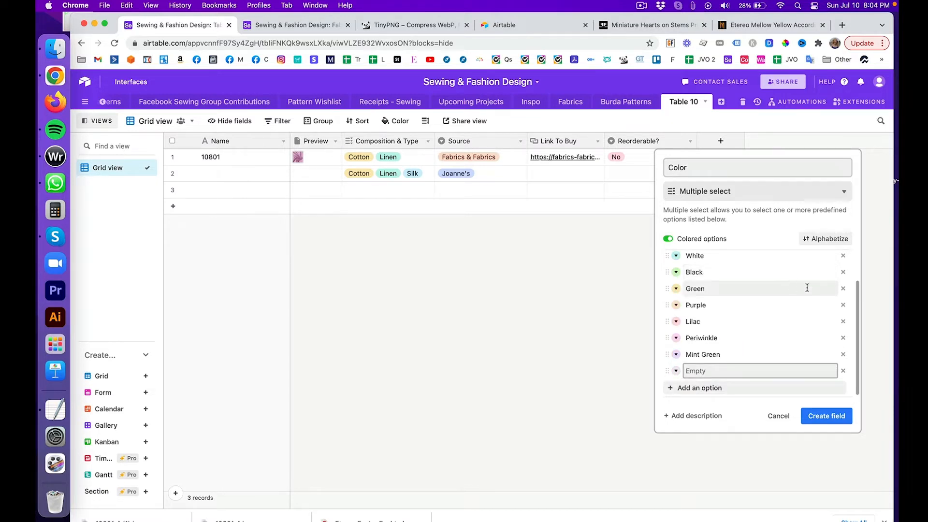
{"action": "left_click", "coordinate": [833, 416]}
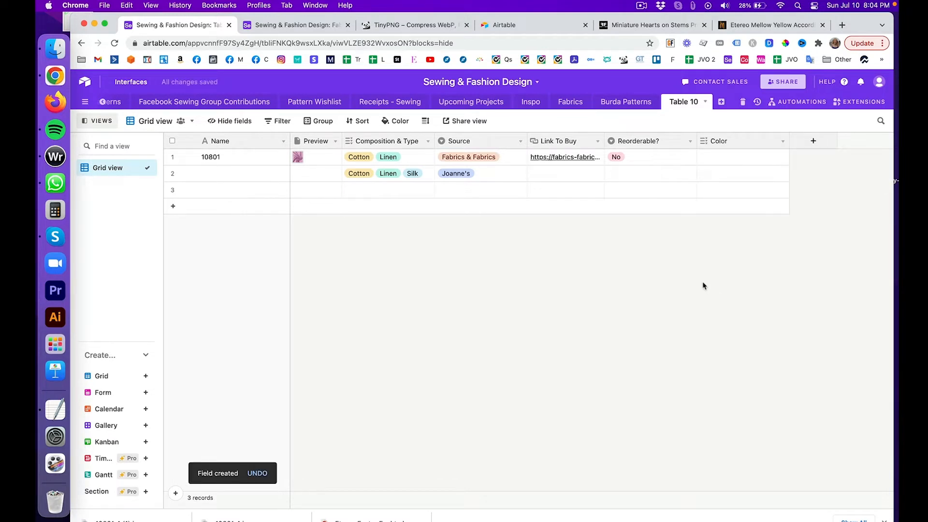
Step: Tag record 10801's Color with Mint Green and Green
{"action": "left_click", "coordinate": [711, 163]}
{"action": "left_click", "coordinate": [708, 161]}
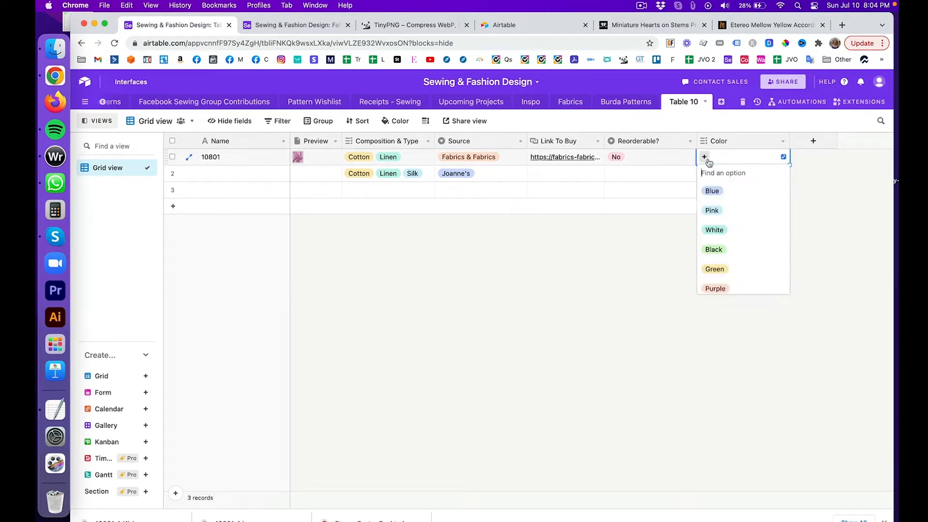
{"action": "scroll", "coordinate": [723, 228], "scroll_direction": "down", "scroll_amount": 3}
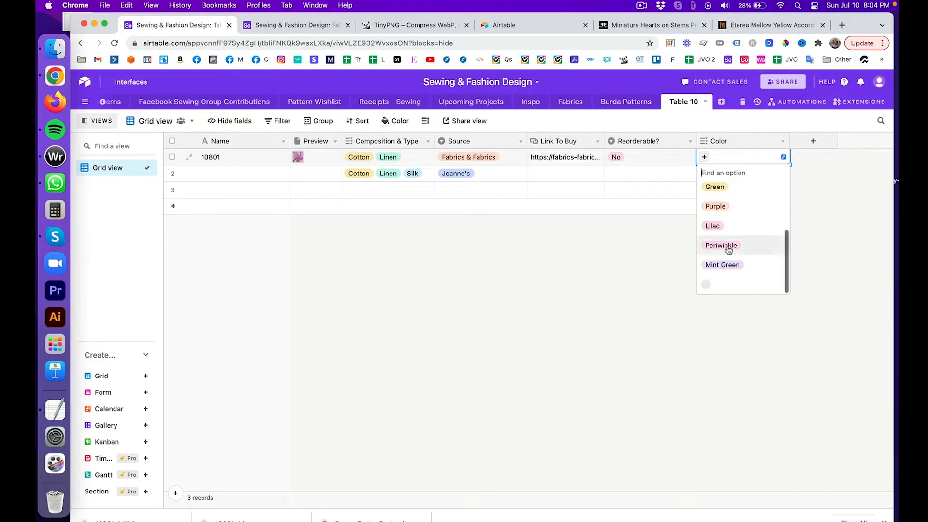
{"action": "left_click", "coordinate": [728, 264]}
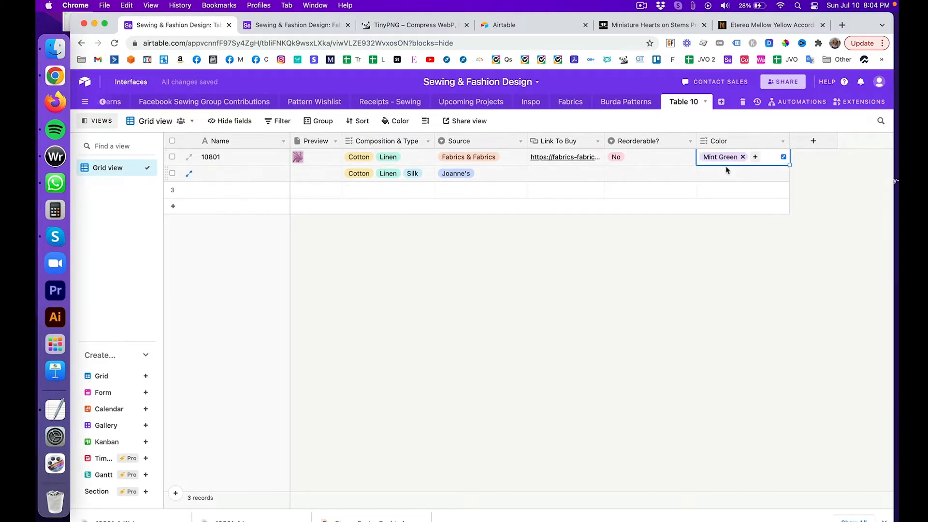
{"action": "left_click", "coordinate": [755, 158]}
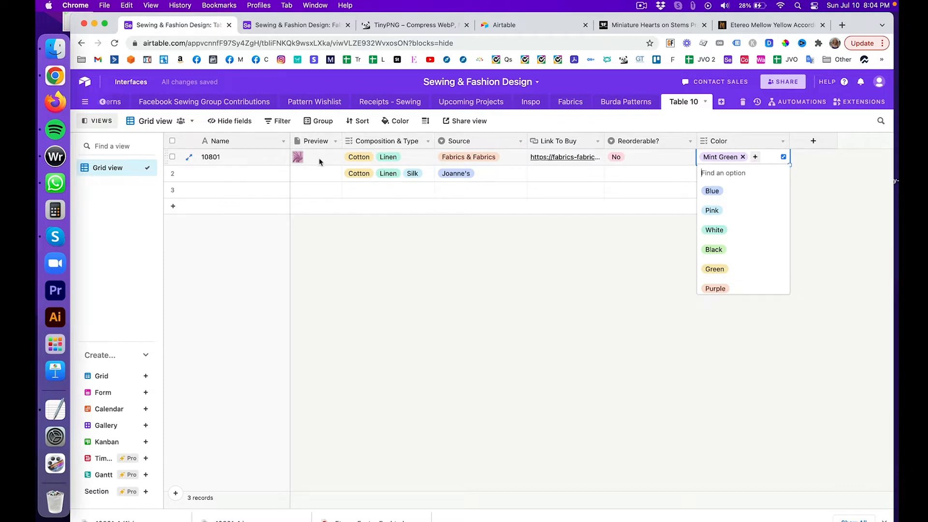
{"action": "scroll", "coordinate": [735, 208], "scroll_direction": "down", "scroll_amount": 1}
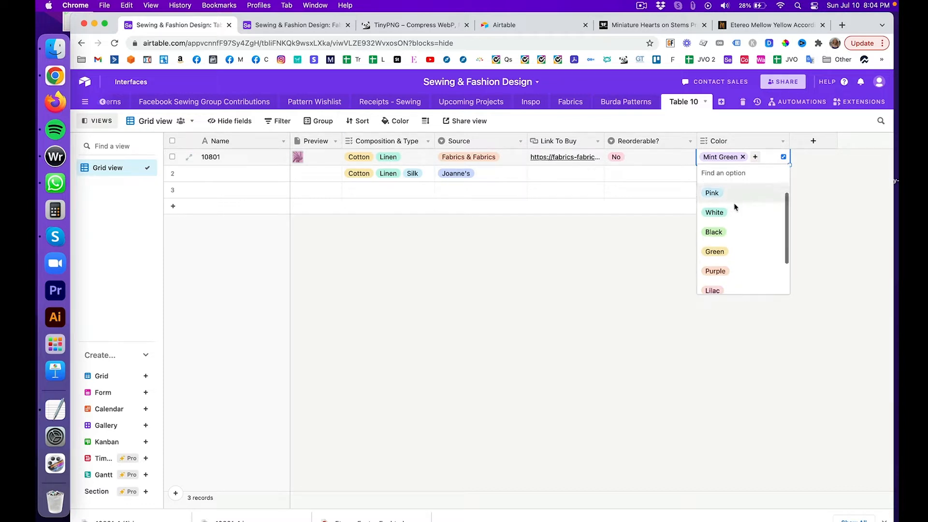
{"action": "left_click", "coordinate": [741, 250]}
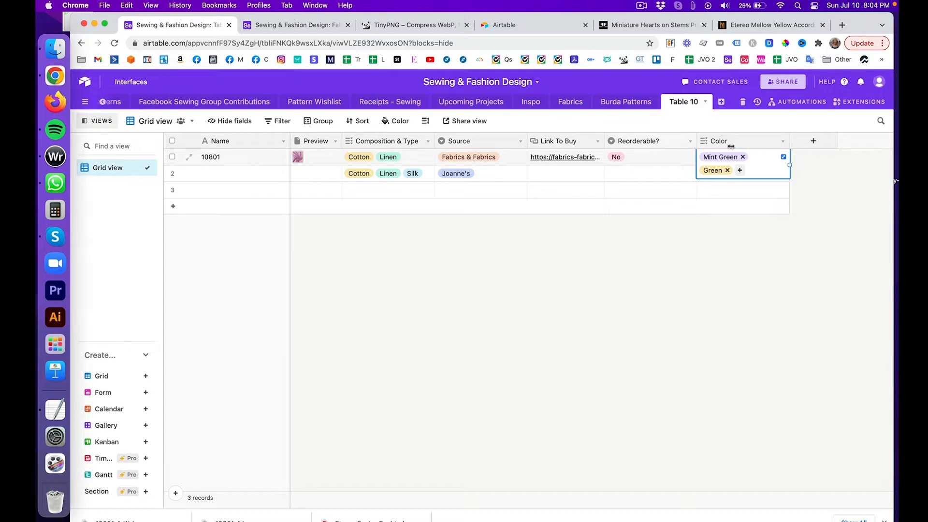
Step: Remove both colours from the cell and check the fabric's product page
{"action": "left_click", "coordinate": [743, 157]}
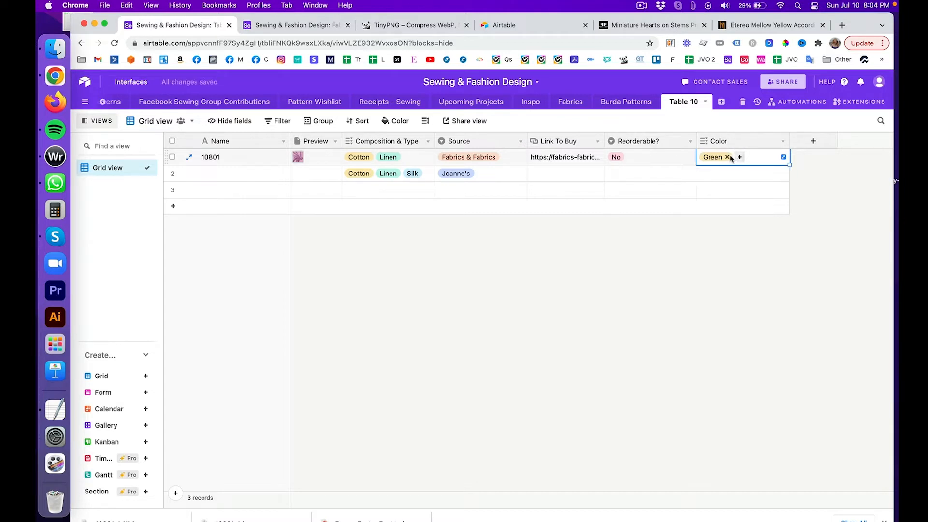
{"action": "left_click", "coordinate": [727, 157]}
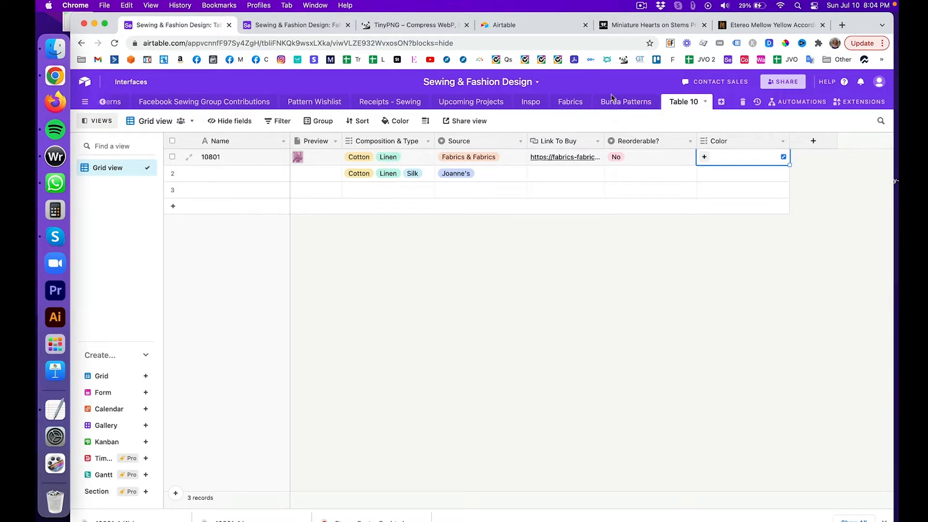
{"action": "left_click", "coordinate": [625, 27]}
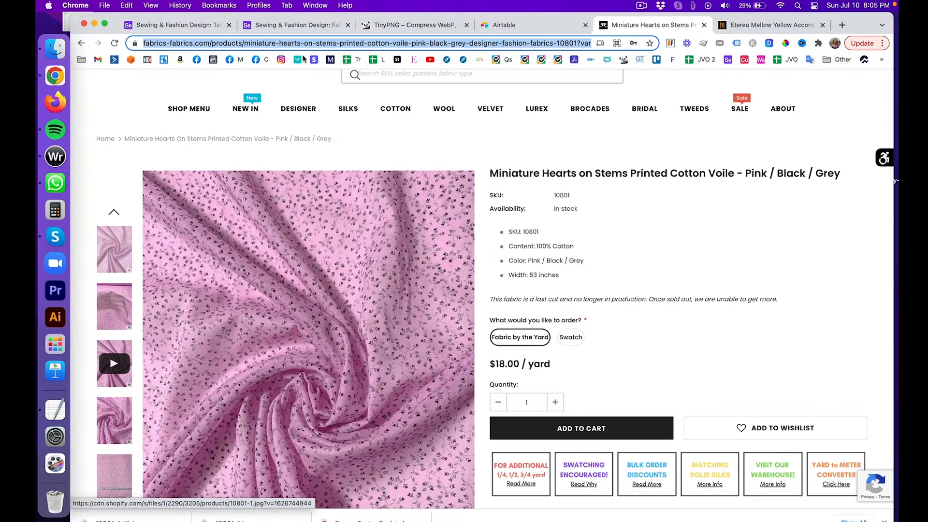
Step: Return from the product page to the Table 10 grid in Airtable
{"action": "left_click", "coordinate": [180, 25]}
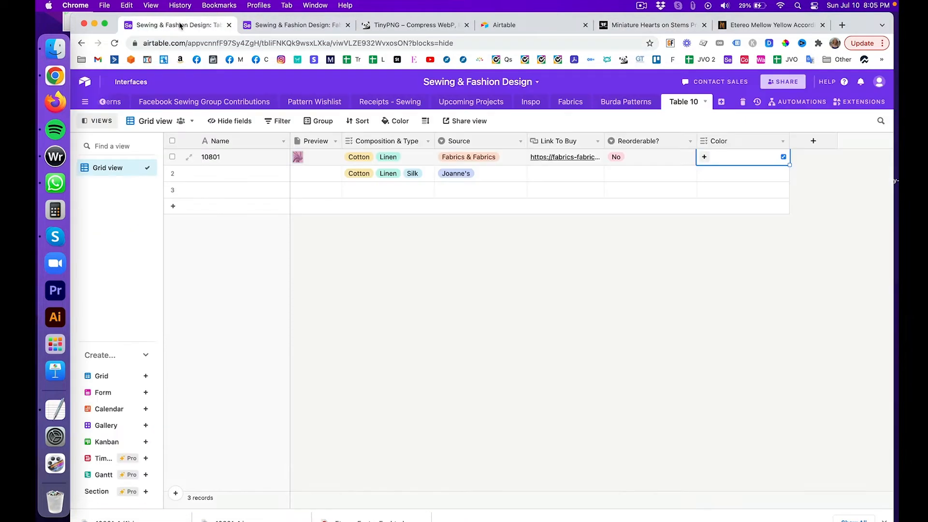
Step: Tag record 10801's Color with Pink, Black and a newly created Grey option
{"action": "left_click", "coordinate": [703, 157]}
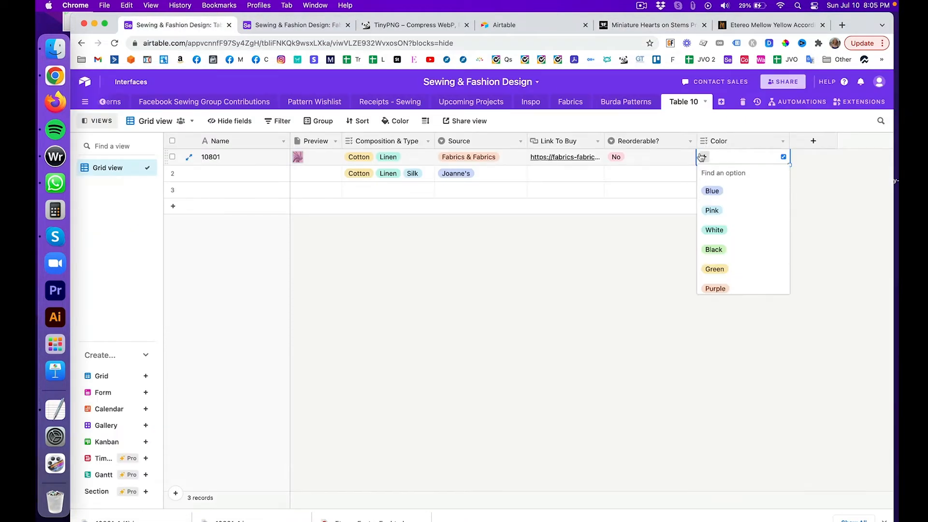
{"action": "type", "text": "p"}
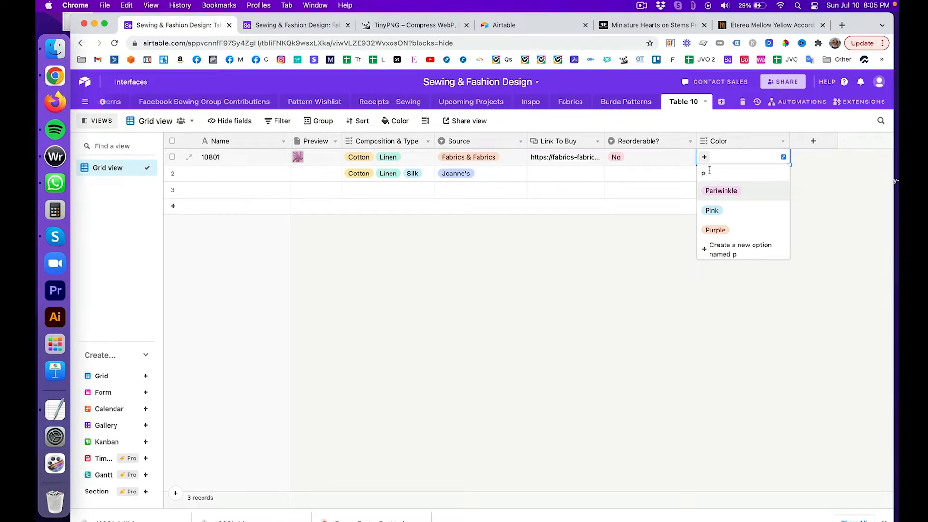
{"action": "left_click", "coordinate": [713, 210]}
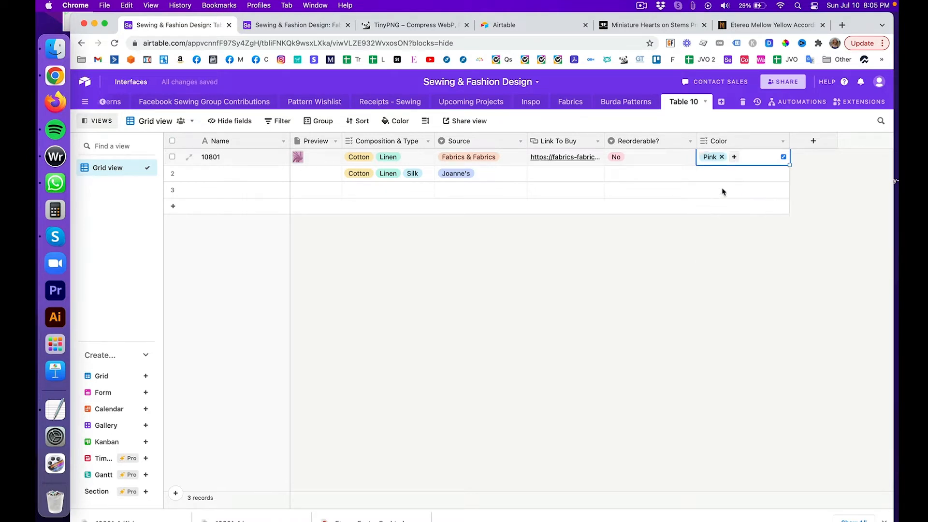
{"action": "left_click", "coordinate": [734, 158]}
{"action": "type", "text": "B"}
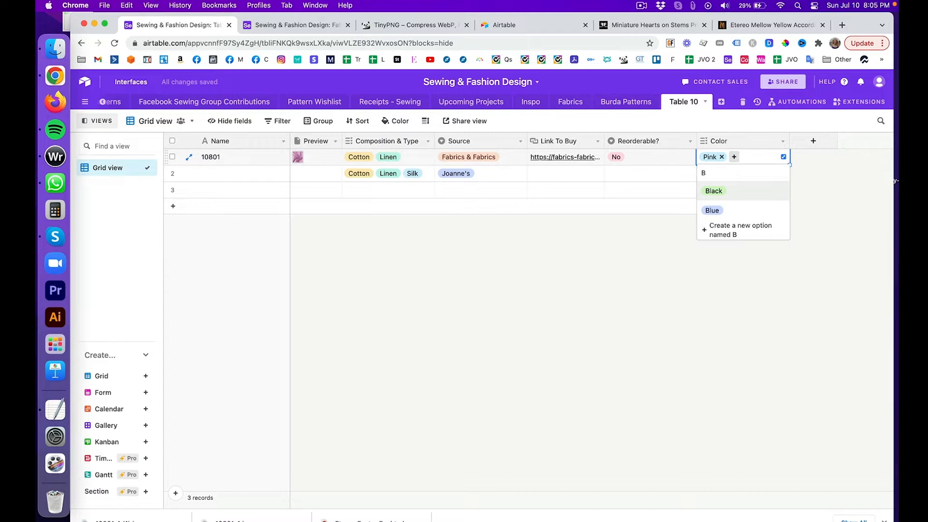
{"action": "left_click", "coordinate": [715, 191]}
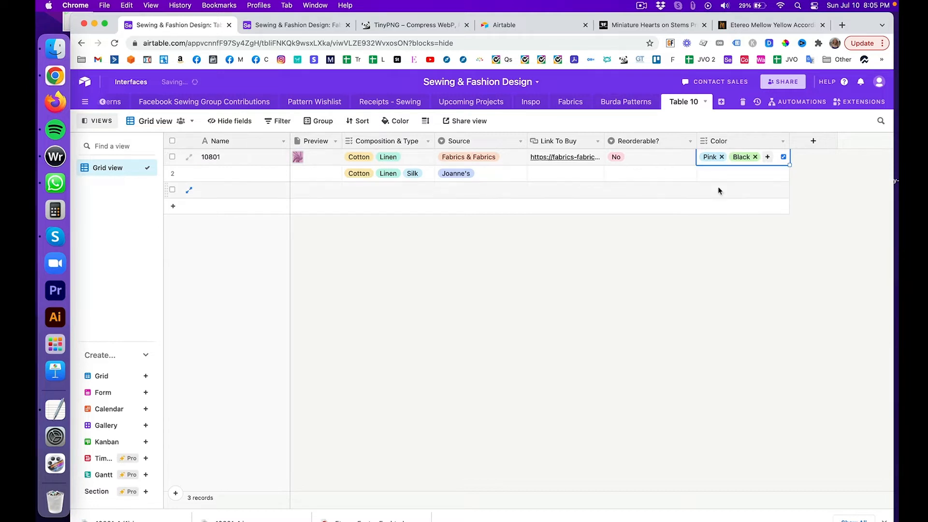
{"action": "left_click", "coordinate": [768, 157]}
{"action": "type", "text": "G"}
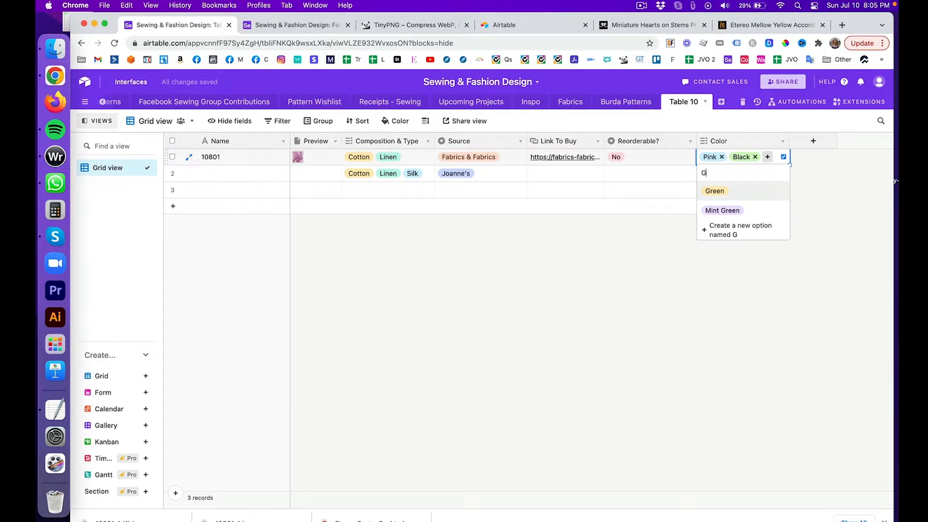
{"action": "type", "text": "rey"}
{"action": "left_click", "coordinate": [751, 192]}
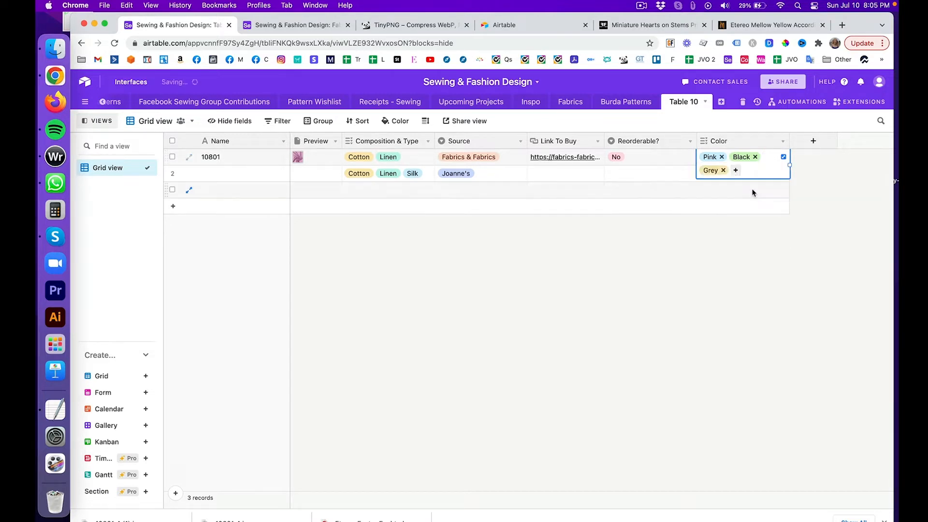
Step: Add Lilac to its colours, then open the Fabrics table and select its Type column
{"action": "left_click", "coordinate": [735, 170]}
{"action": "type", "text": "/"}
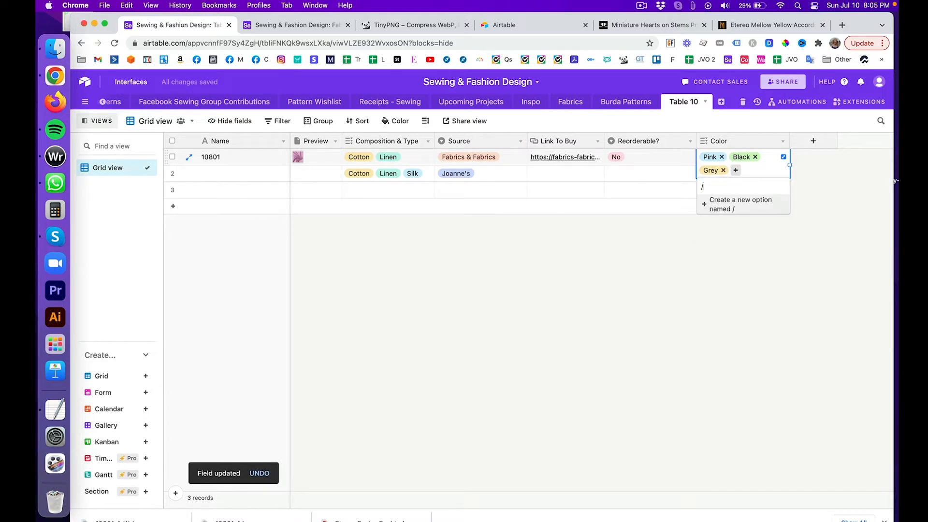
{"action": "key", "text": "BackSpace"}
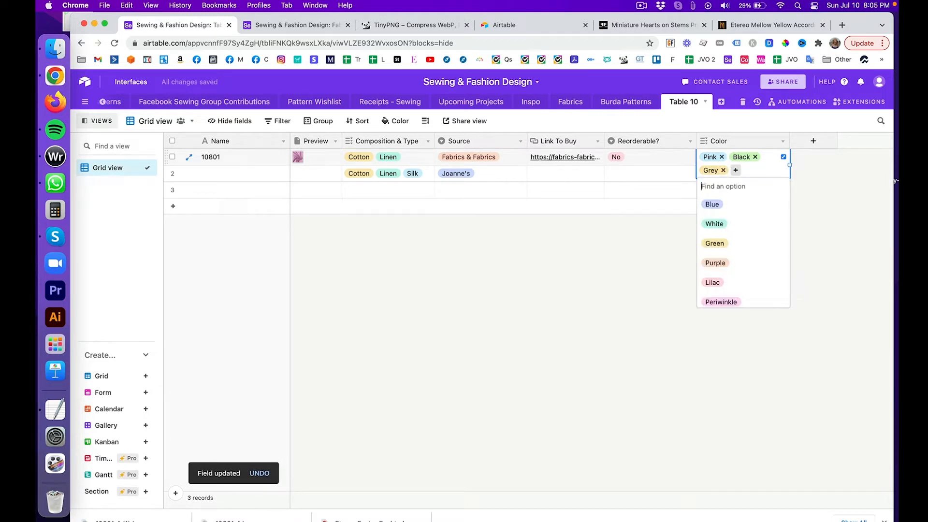
{"action": "left_click", "coordinate": [725, 279]}
{"action": "left_click", "coordinate": [791, 287]}
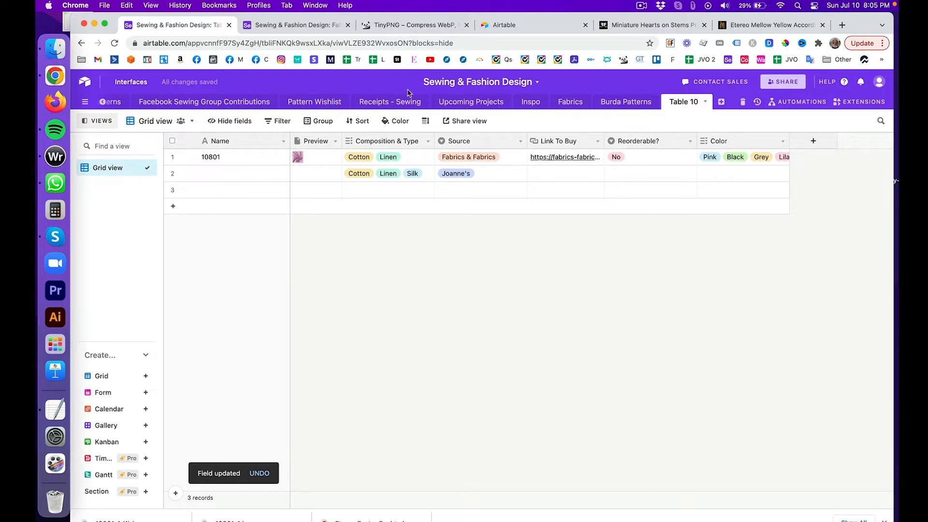
{"action": "left_click", "coordinate": [271, 25]}
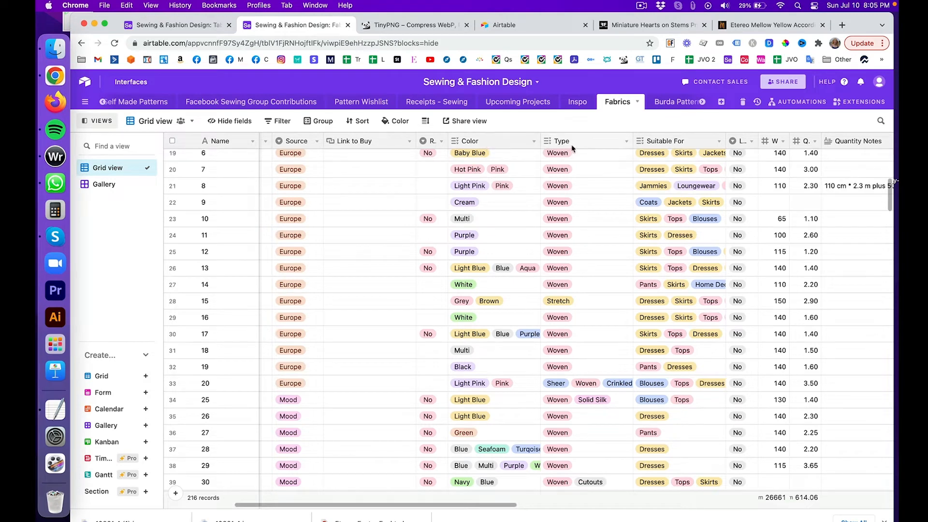
{"action": "left_click", "coordinate": [587, 147]}
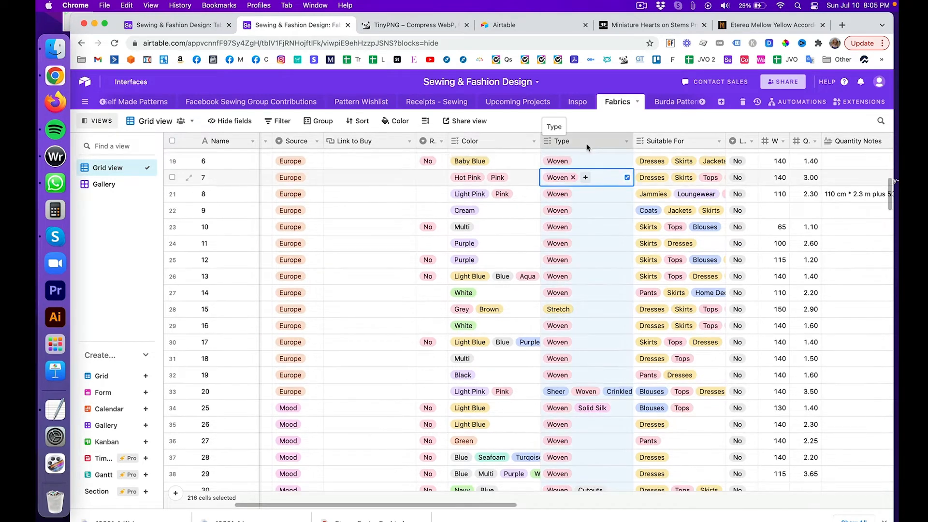
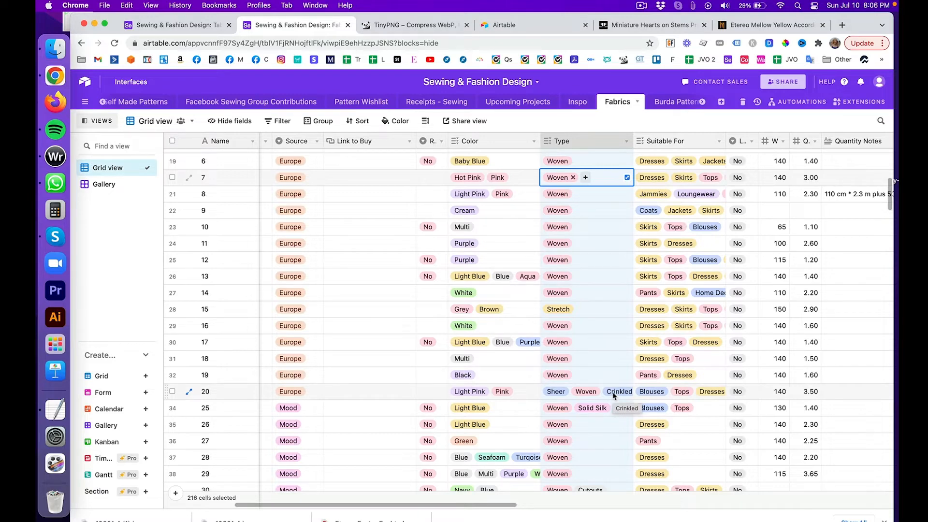
Step: Scroll the Fabrics grid and bring up the Type column's header menu
{"action": "scroll", "coordinate": [613, 396], "scroll_direction": "down", "scroll_amount": 10}
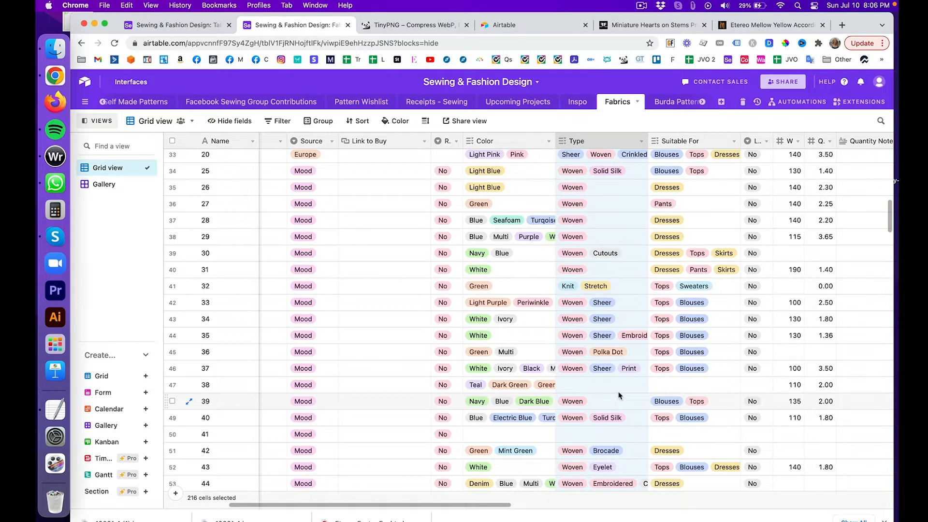
{"action": "left_click", "coordinate": [642, 141]}
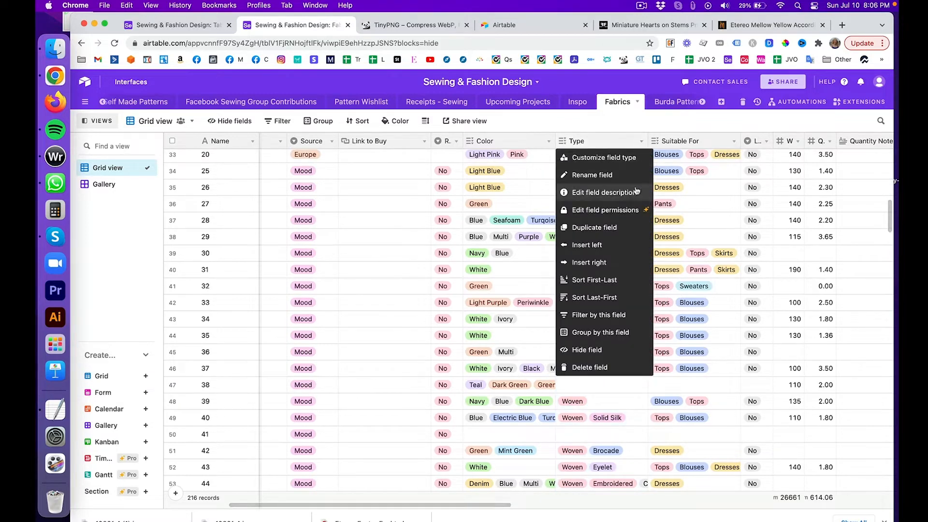
Step: Open the Type field editor and browse its options, such as Geometric, Sequins, Metallic and Stars
{"action": "left_click", "coordinate": [631, 159]}
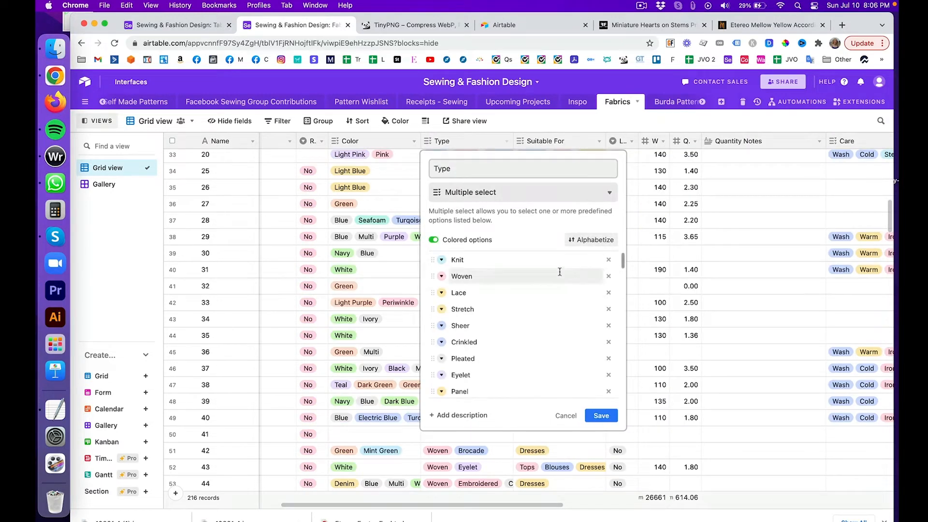
{"action": "scroll", "coordinate": [560, 269], "scroll_direction": "down", "scroll_amount": 3}
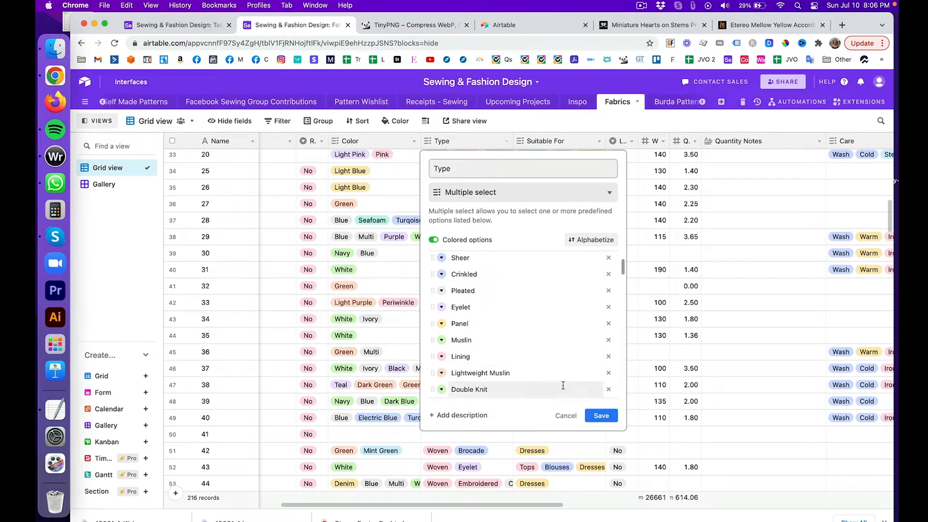
{"action": "scroll", "coordinate": [563, 385], "scroll_direction": "up", "scroll_amount": 3}
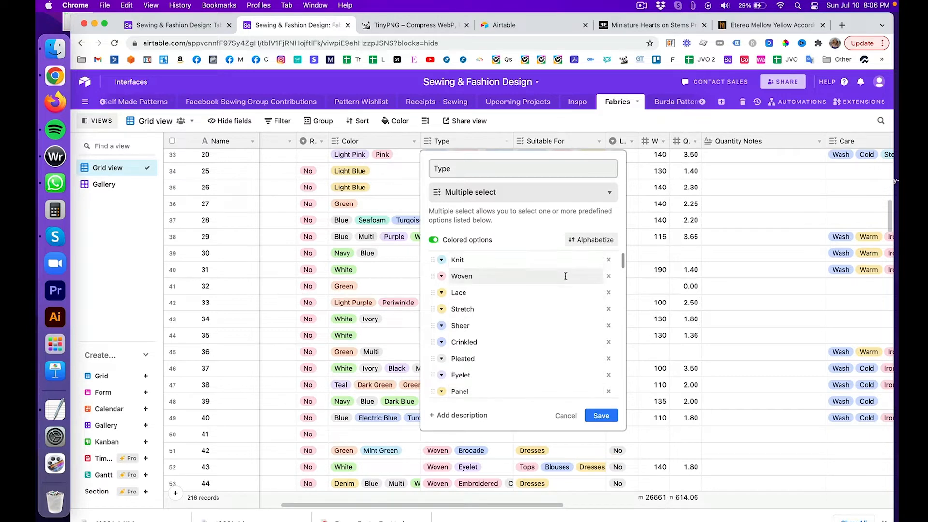
{"action": "scroll", "coordinate": [575, 318], "scroll_direction": "down", "scroll_amount": 4}
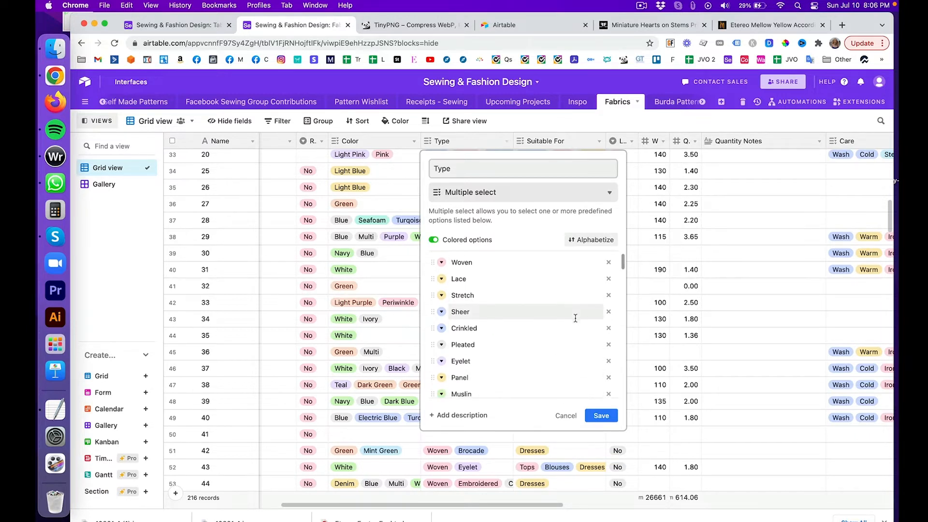
{"action": "scroll", "coordinate": [575, 318], "scroll_direction": "down", "scroll_amount": 1}
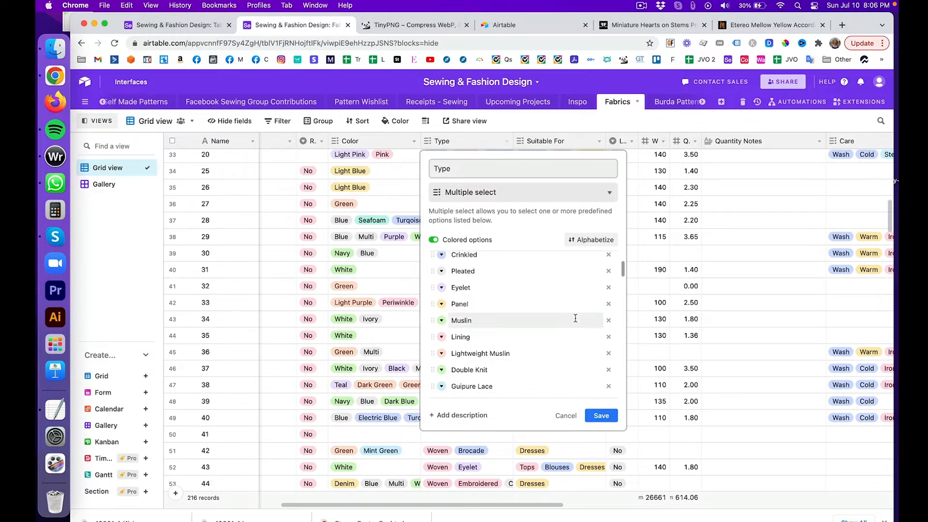
{"action": "scroll", "coordinate": [575, 318], "scroll_direction": "down", "scroll_amount": 3}
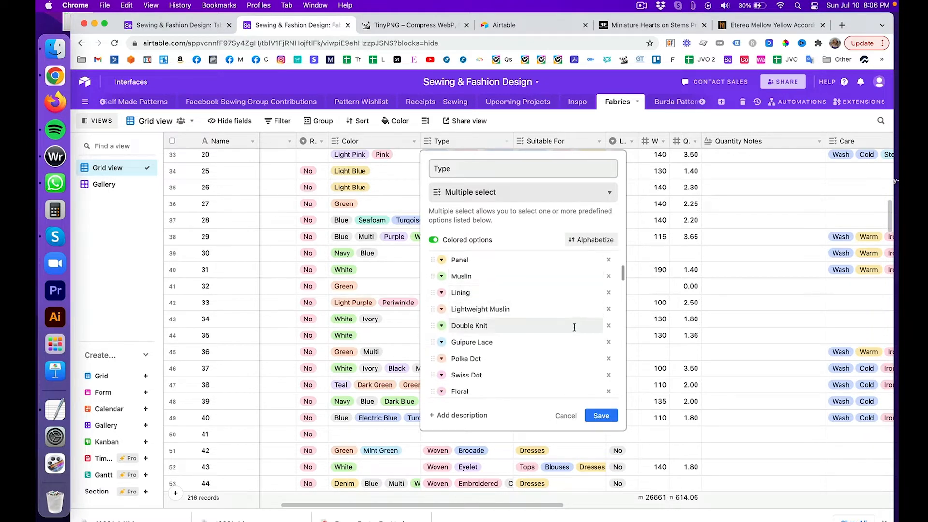
{"action": "scroll", "coordinate": [577, 342], "scroll_direction": "down", "scroll_amount": 3}
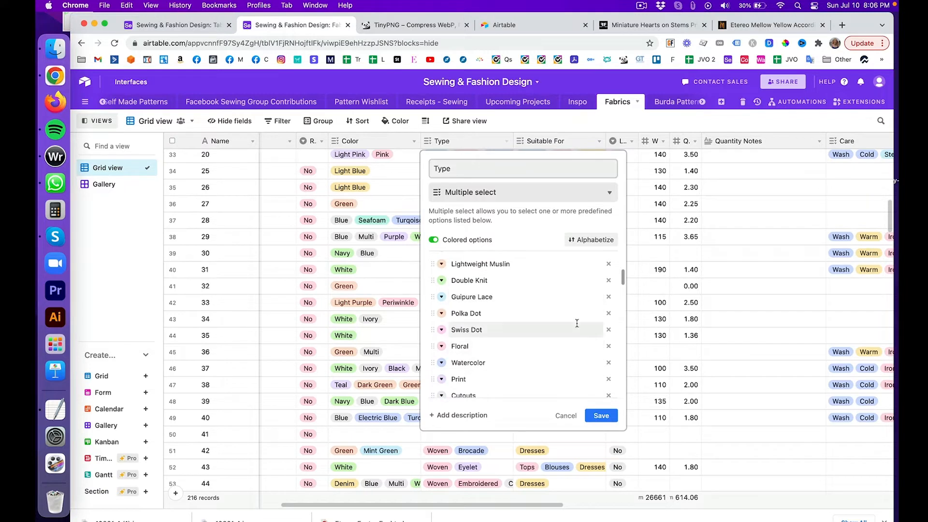
{"action": "scroll", "coordinate": [578, 315], "scroll_direction": "down", "scroll_amount": 2}
{"action": "scroll", "coordinate": [577, 315], "scroll_direction": "down", "scroll_amount": 4}
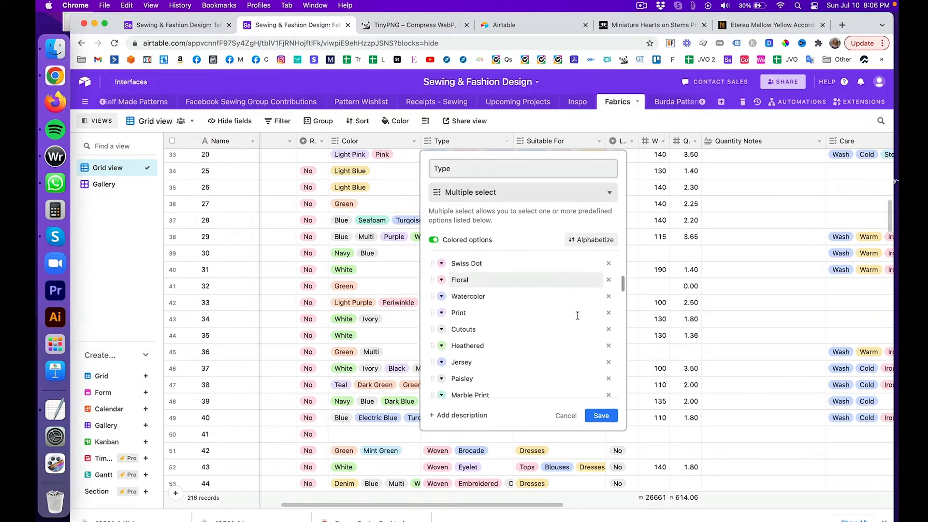
{"action": "scroll", "coordinate": [577, 319], "scroll_direction": "down", "scroll_amount": 5}
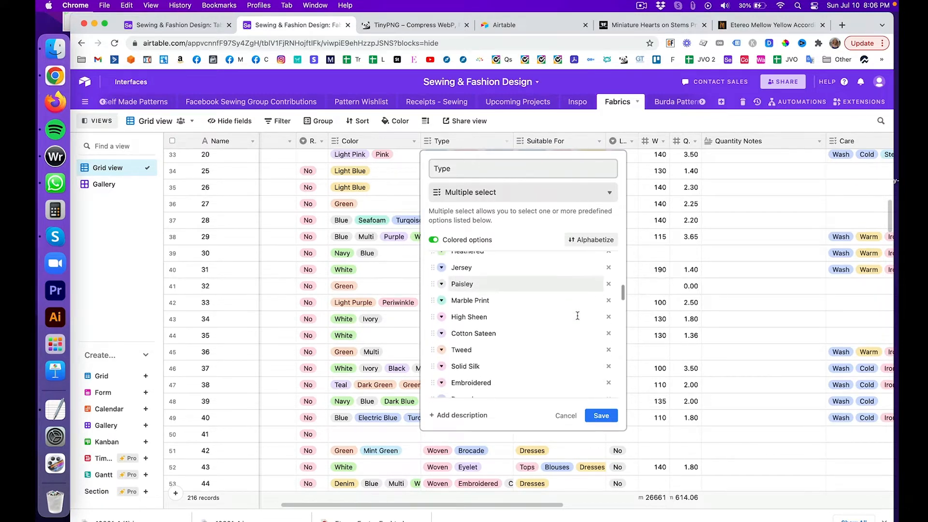
{"action": "scroll", "coordinate": [577, 324], "scroll_direction": "down", "scroll_amount": 5}
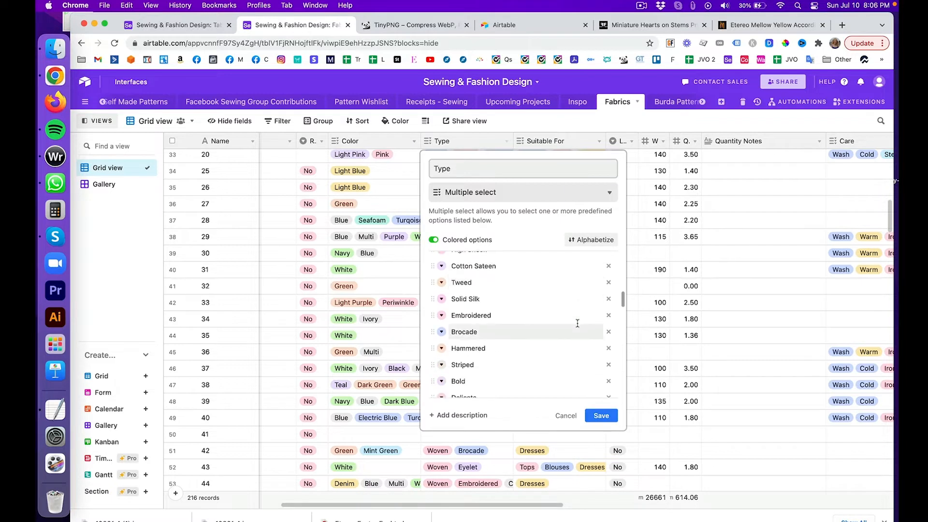
{"action": "scroll", "coordinate": [577, 329], "scroll_direction": "down", "scroll_amount": 5}
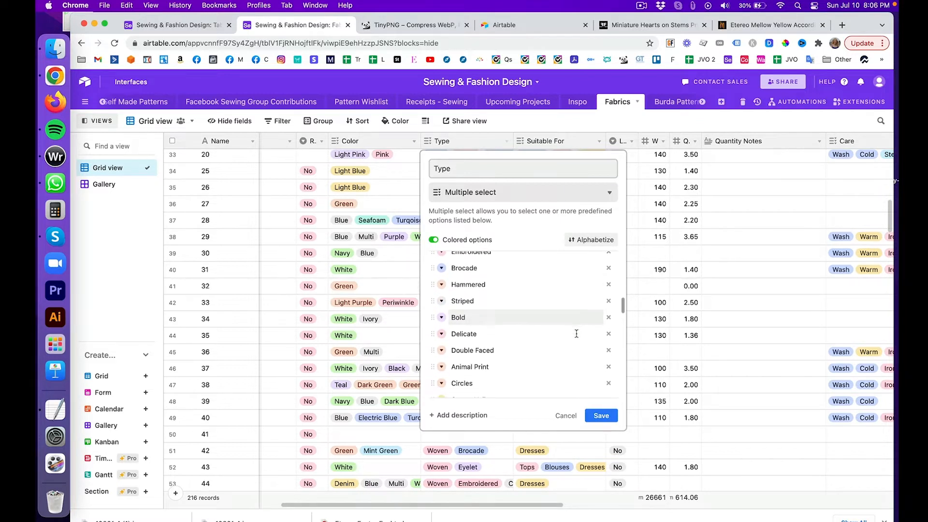
{"action": "scroll", "coordinate": [576, 333], "scroll_direction": "down", "scroll_amount": 2}
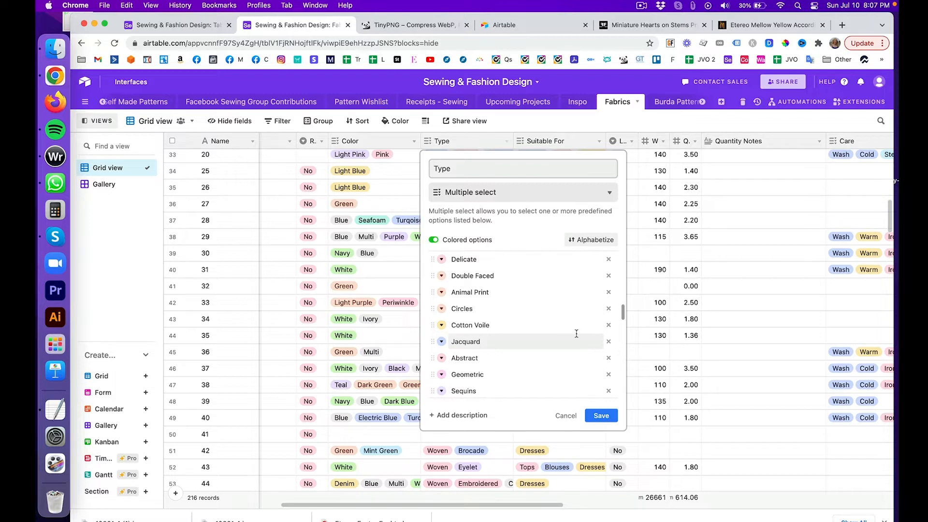
{"action": "scroll", "coordinate": [576, 333], "scroll_direction": "down", "scroll_amount": 3}
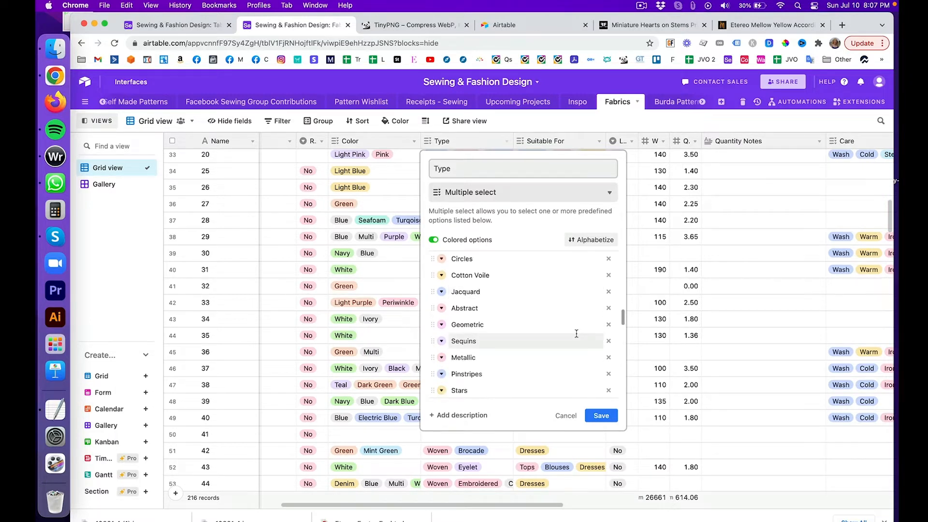
{"action": "scroll", "coordinate": [576, 333], "scroll_direction": "down", "scroll_amount": 3}
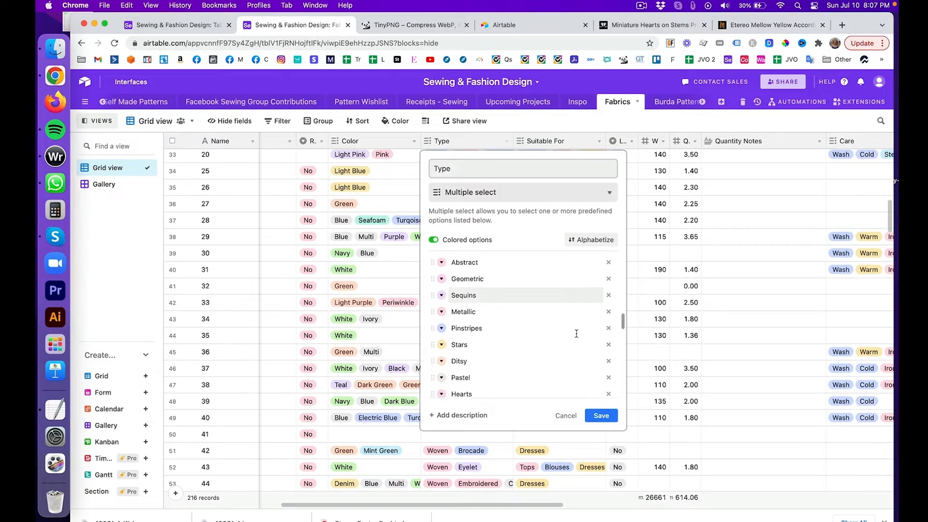
{"action": "scroll", "coordinate": [568, 315], "scroll_direction": "down", "scroll_amount": 1}
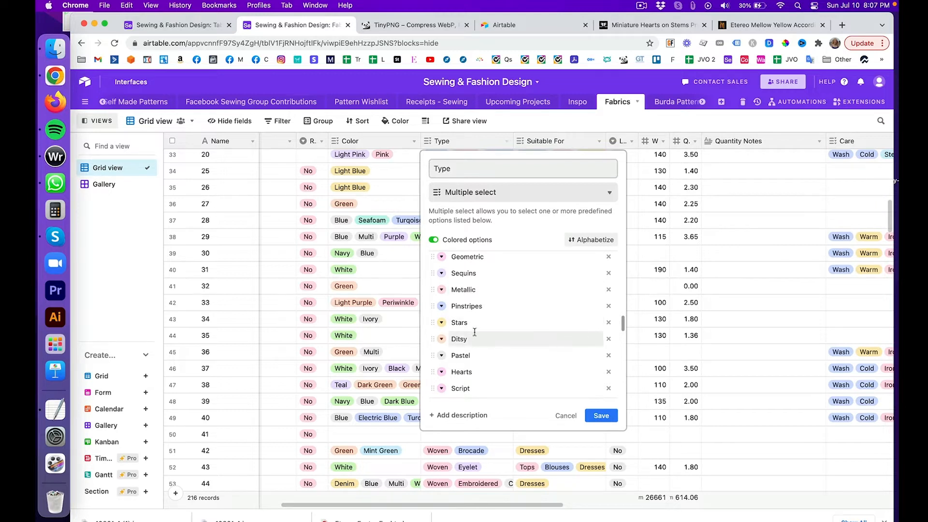
Step: Dismiss the Type field editor unchanged and switch Fabrics to the Gallery view
{"action": "left_click", "coordinate": [597, 122]}
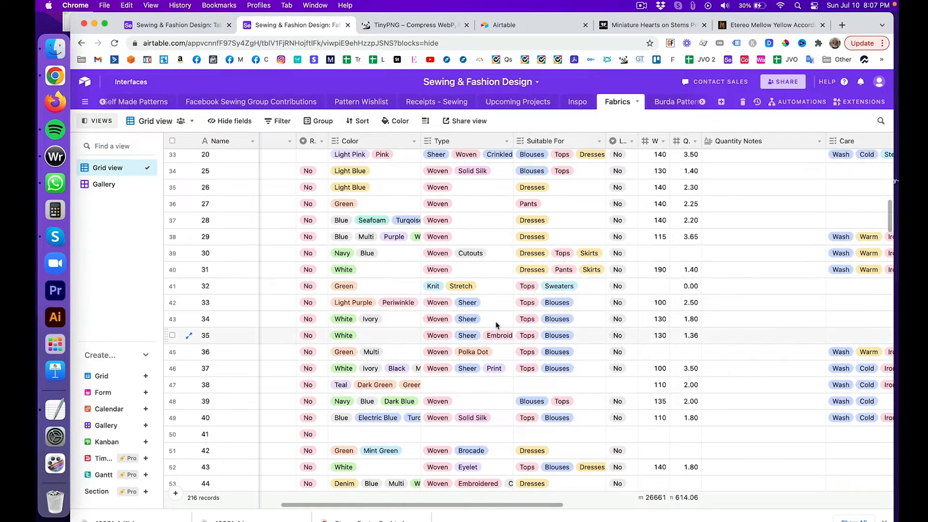
{"action": "left_click", "coordinate": [103, 185]}
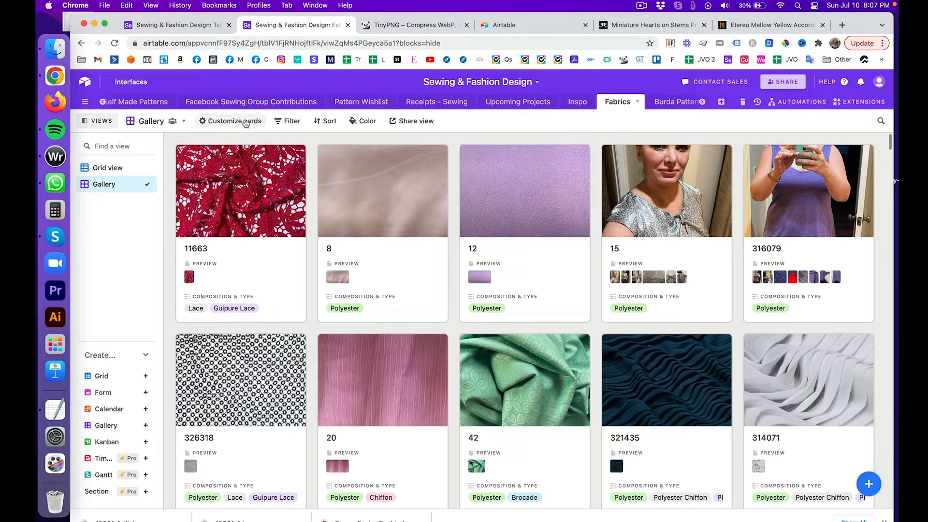
Step: Add a gallery filter condition and set its field from Name to Type
{"action": "left_click", "coordinate": [283, 125]}
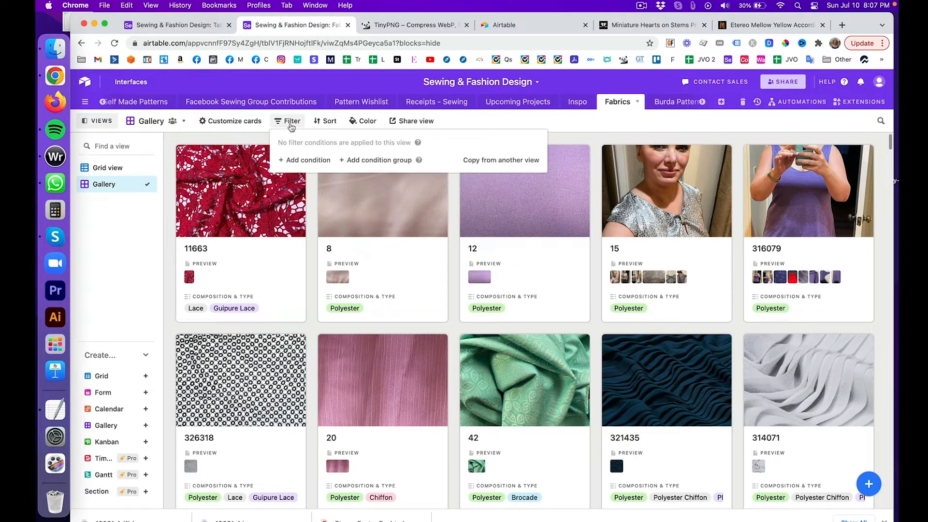
{"action": "left_click", "coordinate": [313, 159]}
{"action": "left_click", "coordinate": [369, 160]}
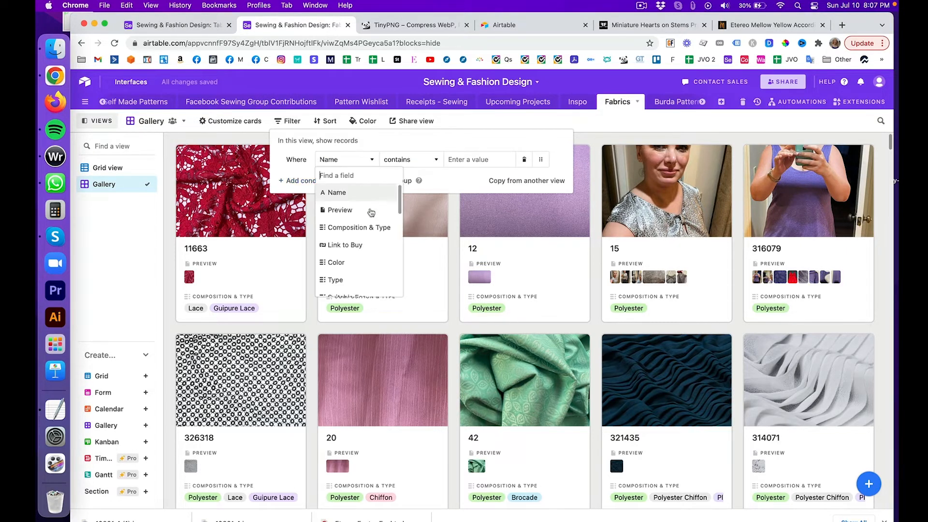
{"action": "scroll", "coordinate": [371, 220], "scroll_direction": "down", "scroll_amount": 1}
{"action": "scroll", "coordinate": [371, 221], "scroll_direction": "down", "scroll_amount": 5}
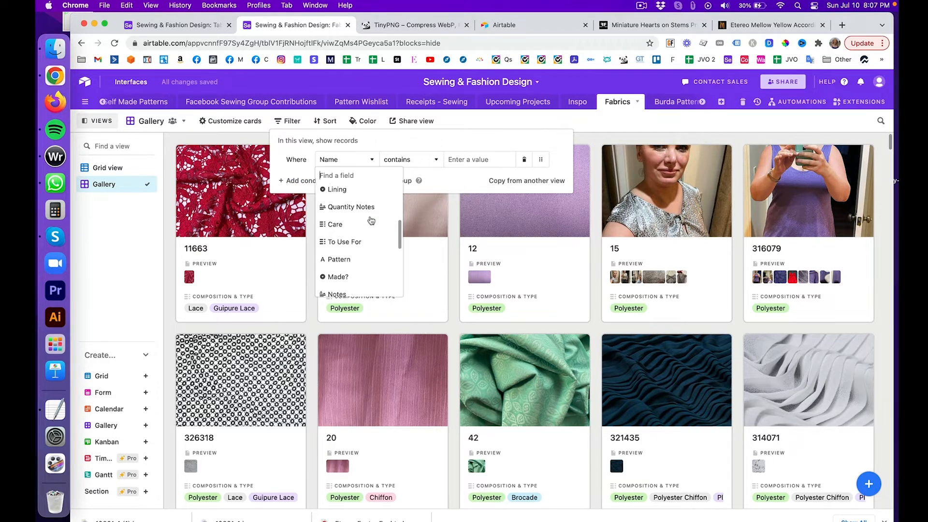
{"action": "scroll", "coordinate": [371, 220], "scroll_direction": "up", "scroll_amount": 2}
{"action": "scroll", "coordinate": [371, 221], "scroll_direction": "up", "scroll_amount": 1}
{"action": "scroll", "coordinate": [371, 221], "scroll_direction": "down", "scroll_amount": 3}
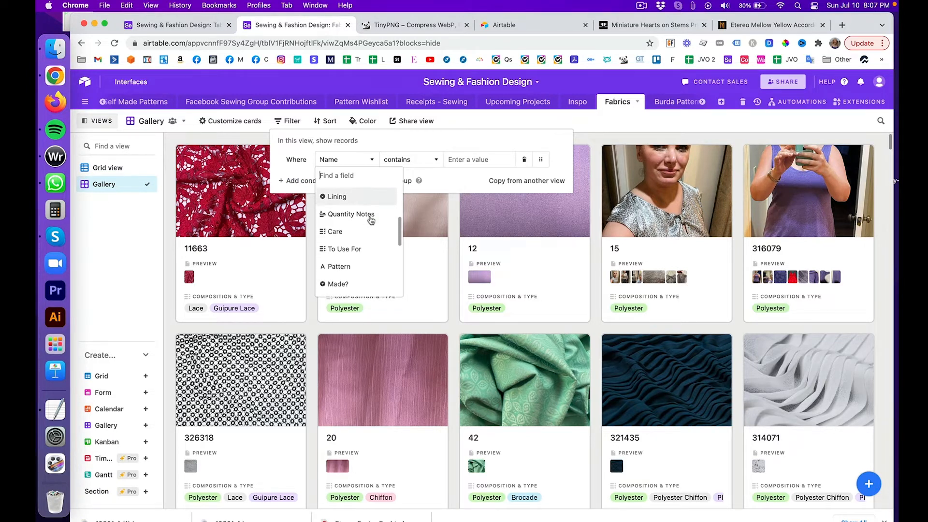
{"action": "scroll", "coordinate": [371, 221], "scroll_direction": "up", "scroll_amount": 3}
{"action": "left_click", "coordinate": [370, 220]}
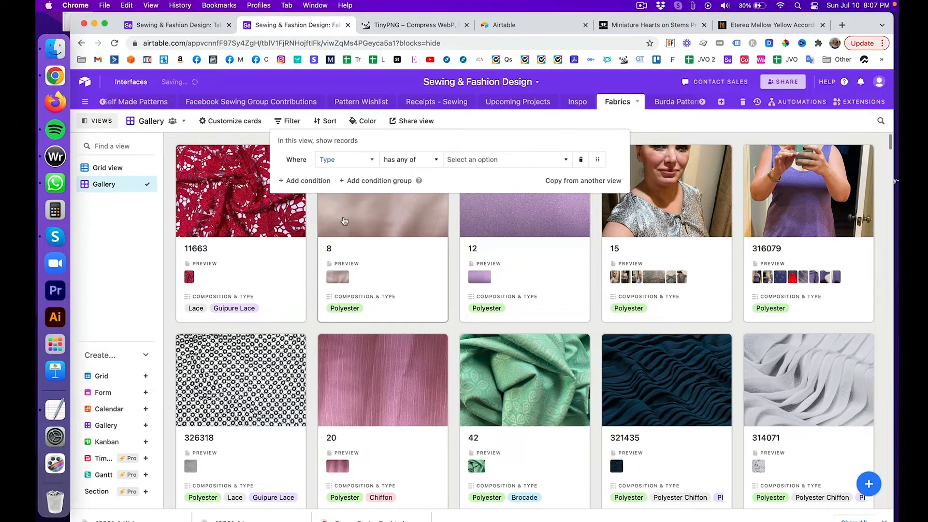
Step: Keep the 'has any of' operator and list the Type values to choose from
{"action": "left_click", "coordinate": [438, 160]}
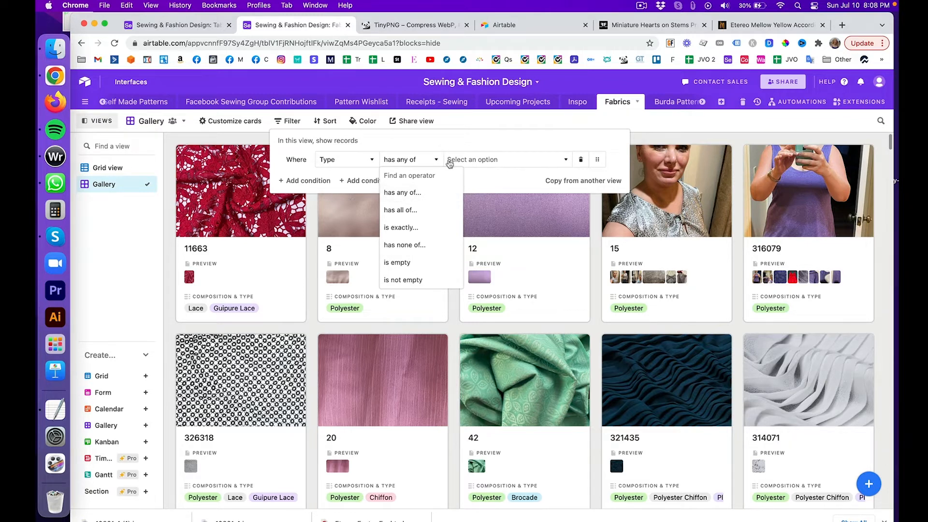
{"action": "left_click", "coordinate": [465, 161]}
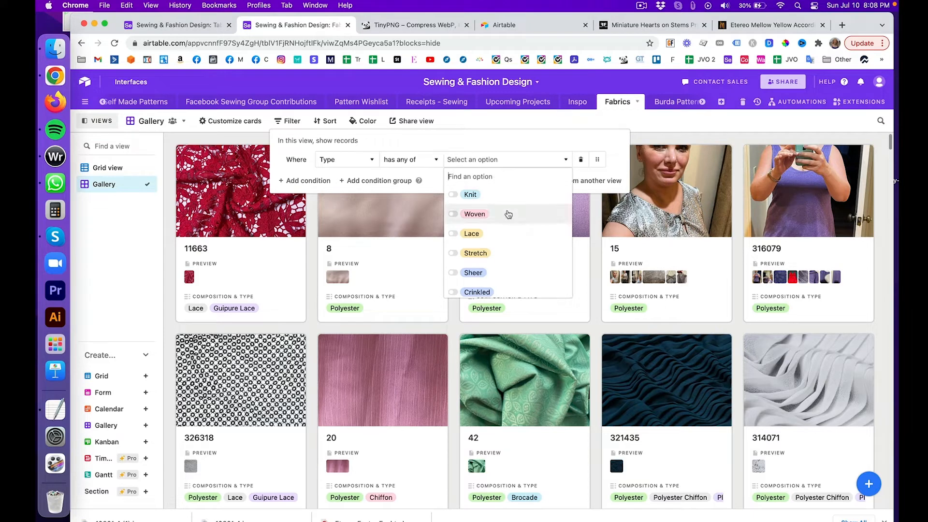
{"action": "scroll", "coordinate": [484, 214], "scroll_direction": "down", "scroll_amount": 5}
{"action": "scroll", "coordinate": [508, 214], "scroll_direction": "down", "scroll_amount": 8}
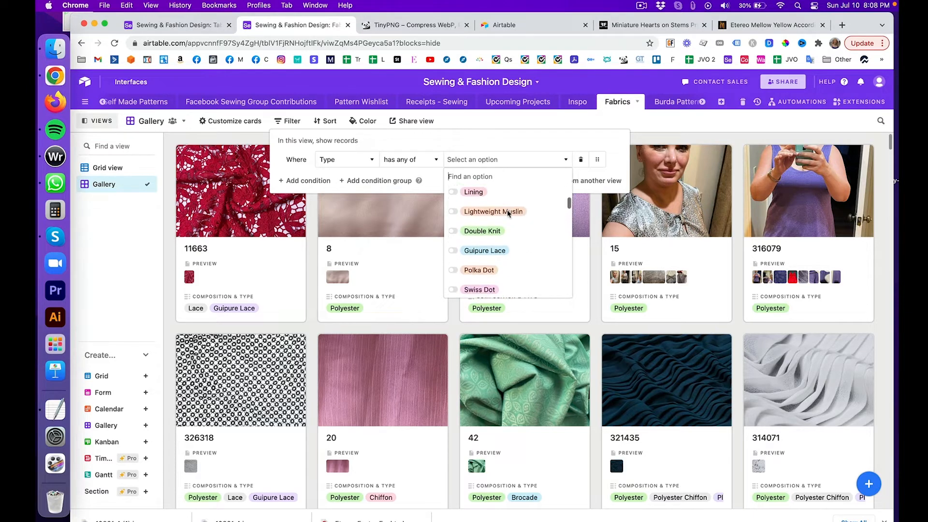
{"action": "scroll", "coordinate": [508, 214], "scroll_direction": "up", "scroll_amount": 5}
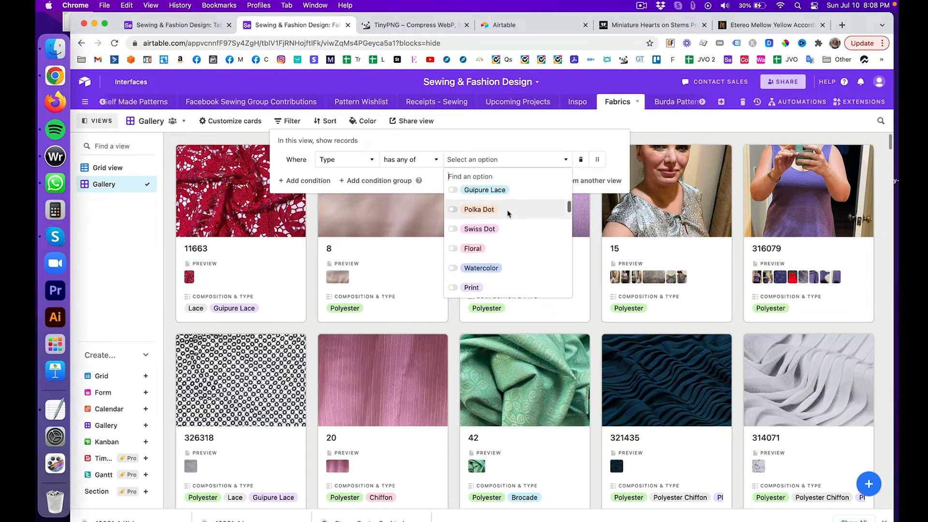
Step: Filter the Fabrics gallery to Polka Dot fabrics and view the results
{"action": "left_click", "coordinate": [509, 246]}
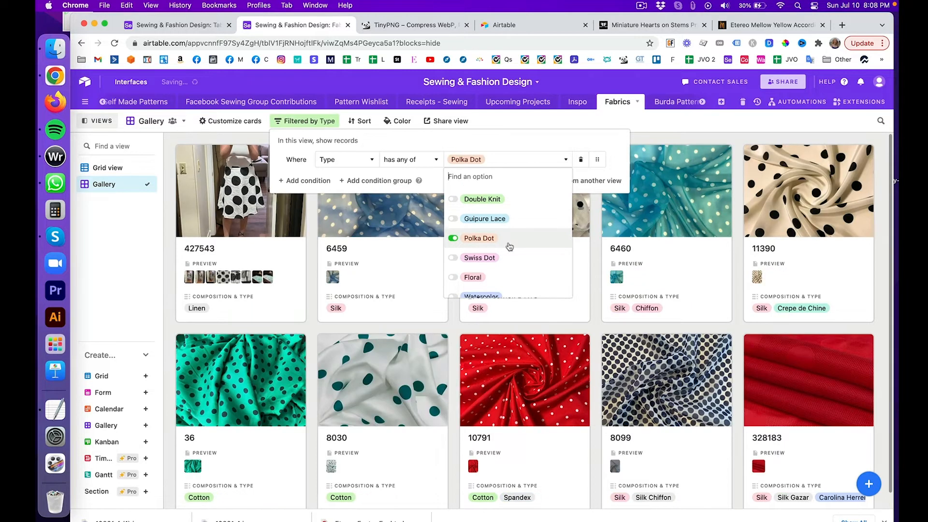
{"action": "left_click", "coordinate": [662, 127]}
{"action": "left_click", "coordinate": [662, 127]}
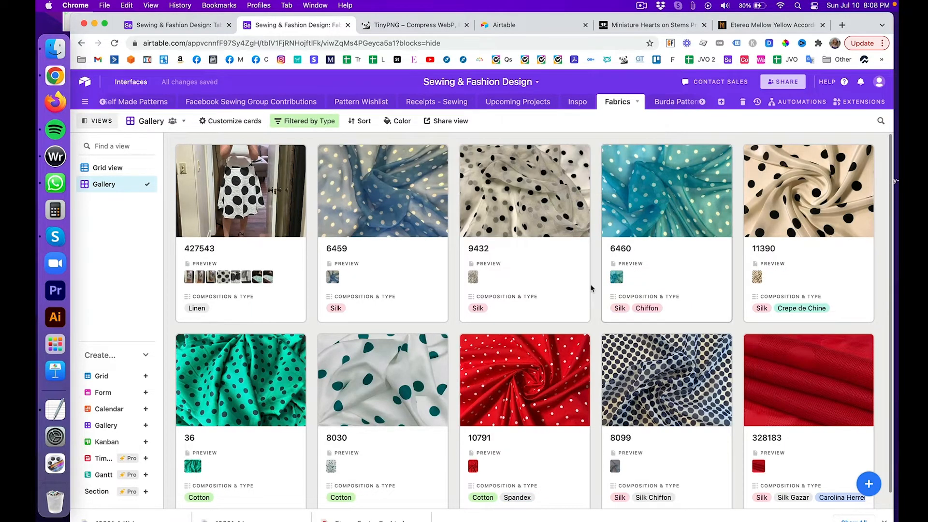
{"action": "scroll", "coordinate": [590, 288], "scroll_direction": "down", "scroll_amount": 1}
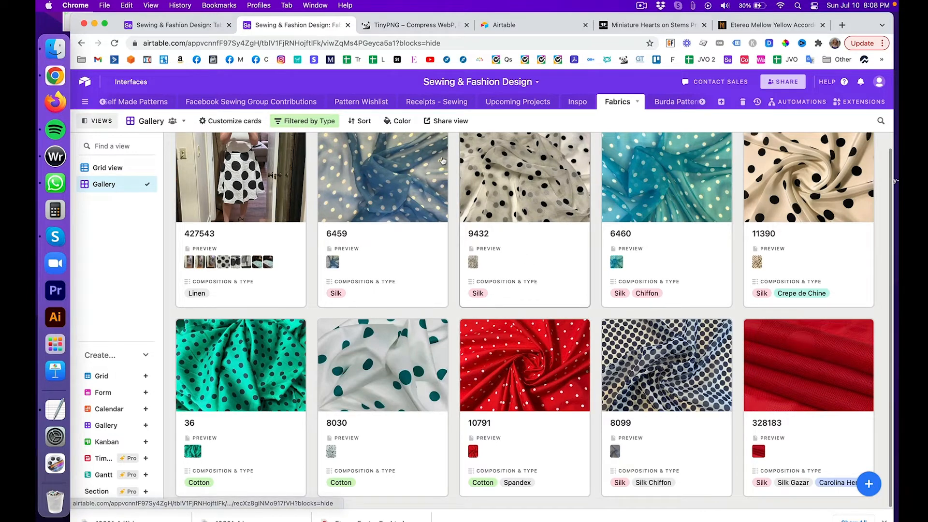
Step: Reopen the Type filter values and remove Polka Dot from the filter
{"action": "left_click", "coordinate": [304, 121]}
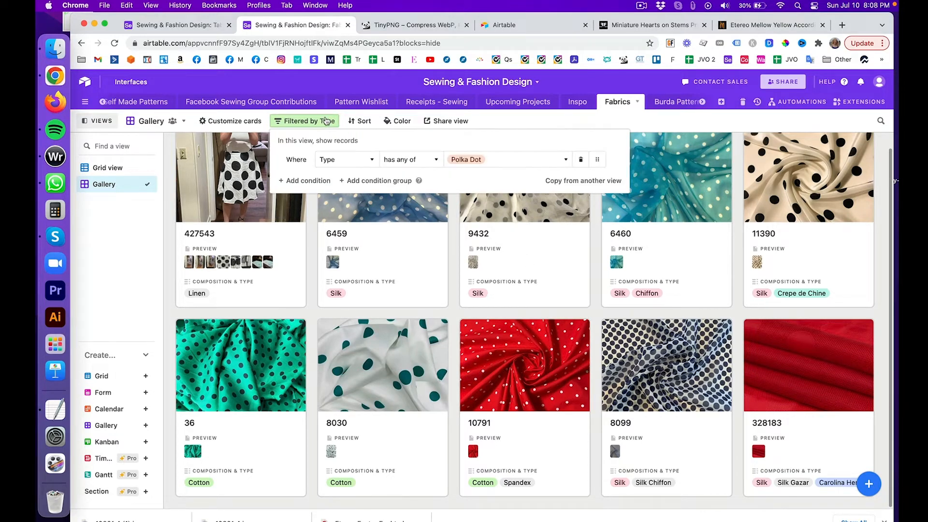
{"action": "left_click", "coordinate": [486, 161]}
{"action": "scroll", "coordinate": [509, 231], "scroll_direction": "down", "scroll_amount": 2}
{"action": "scroll", "coordinate": [509, 231], "scroll_direction": "up", "scroll_amount": 2}
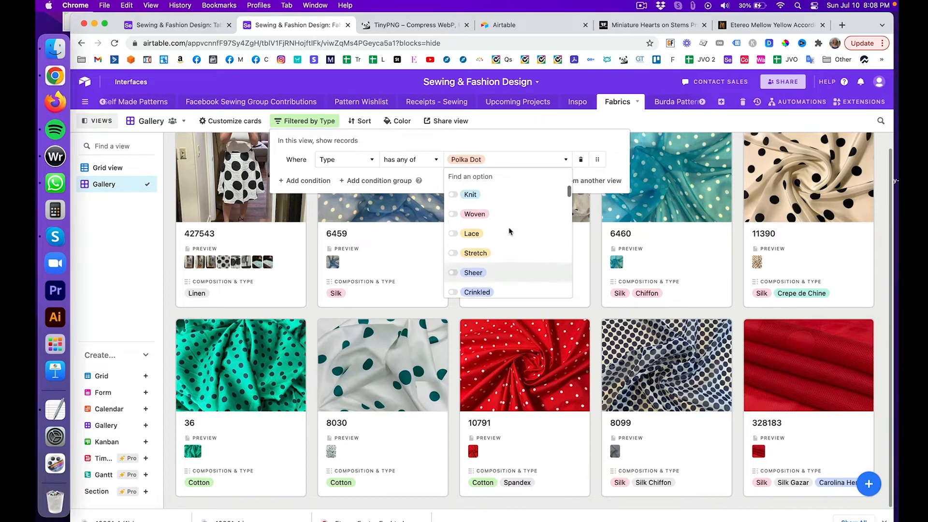
{"action": "scroll", "coordinate": [507, 233], "scroll_direction": "down", "scroll_amount": 3}
{"action": "scroll", "coordinate": [507, 236], "scroll_direction": "down", "scroll_amount": 5}
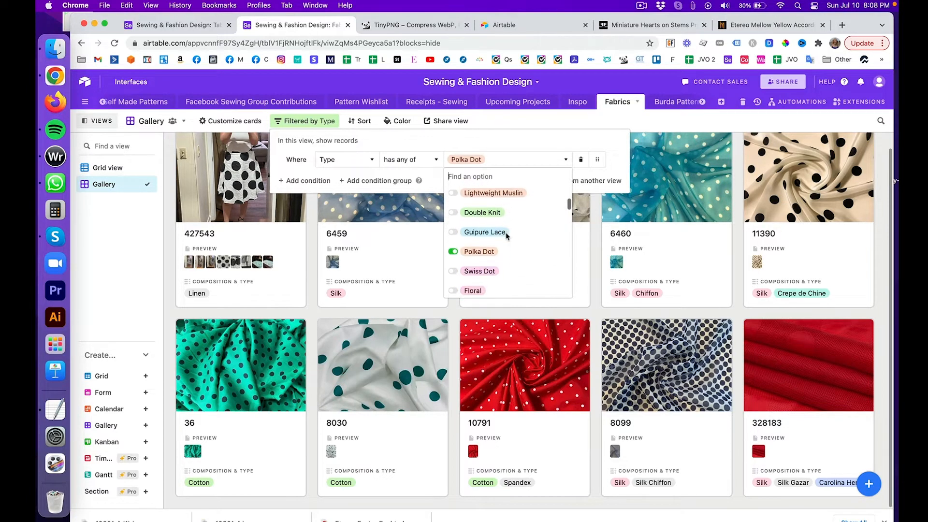
{"action": "left_click", "coordinate": [453, 253]}
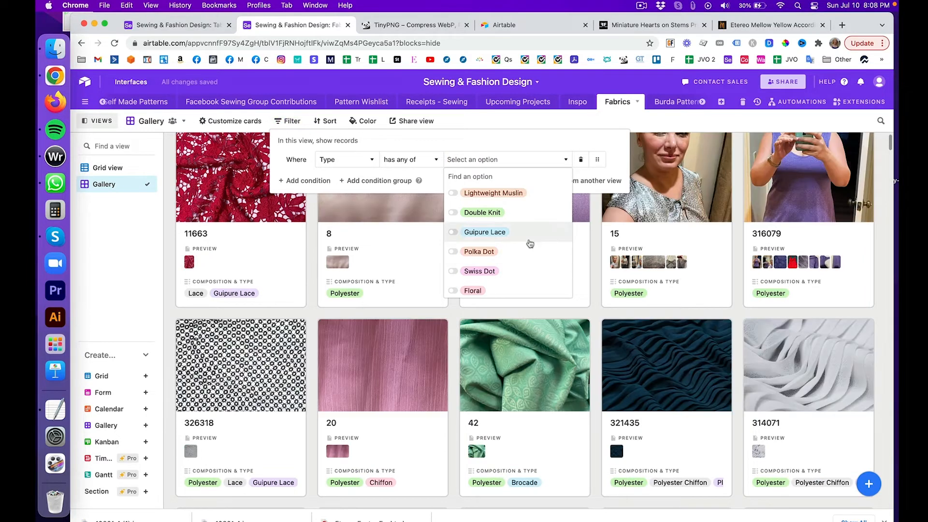
Step: Set the Type filter to Floral by searching 'fl', then view the filtered gallery
{"action": "scroll", "coordinate": [529, 239], "scroll_direction": "down", "scroll_amount": 4}
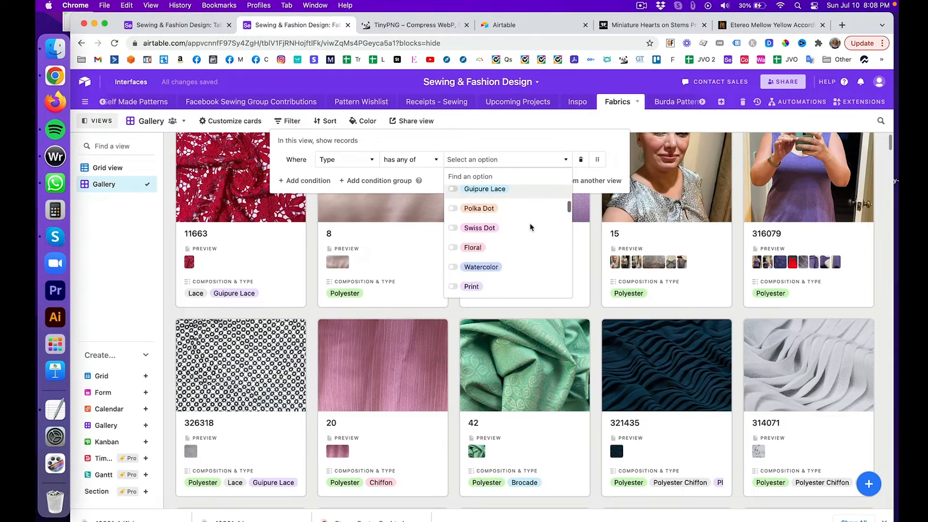
{"action": "scroll", "coordinate": [531, 227], "scroll_direction": "down", "scroll_amount": 5}
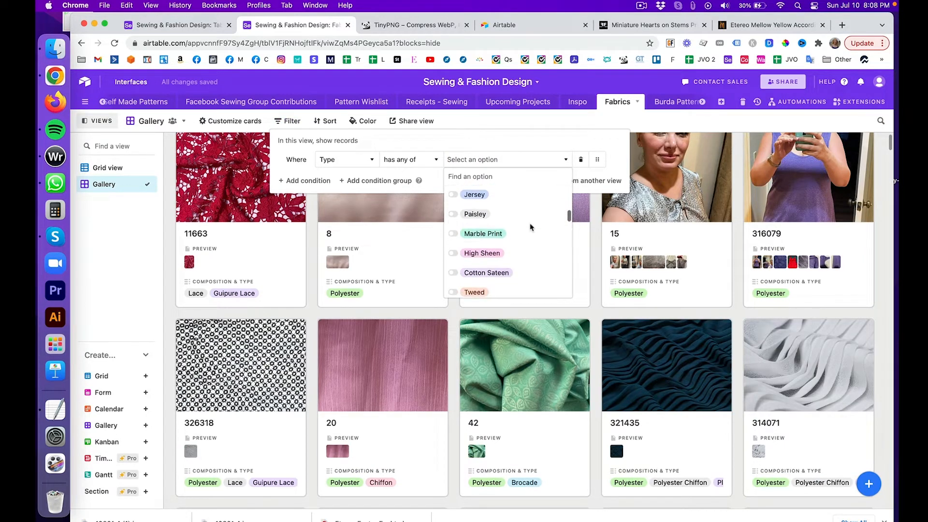
{"action": "scroll", "coordinate": [530, 227], "scroll_direction": "down", "scroll_amount": 5}
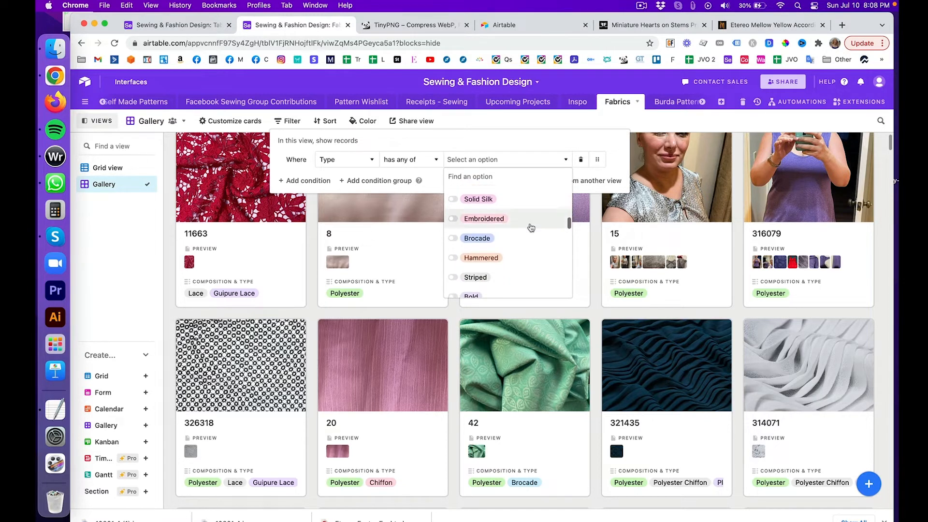
{"action": "left_click", "coordinate": [502, 158]}
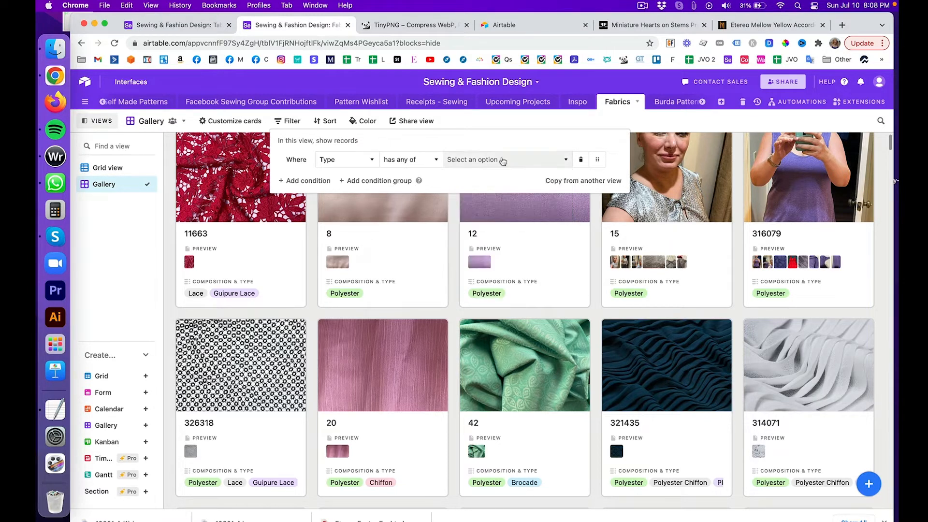
{"action": "left_click", "coordinate": [502, 159]}
{"action": "type", "text": "fl"}
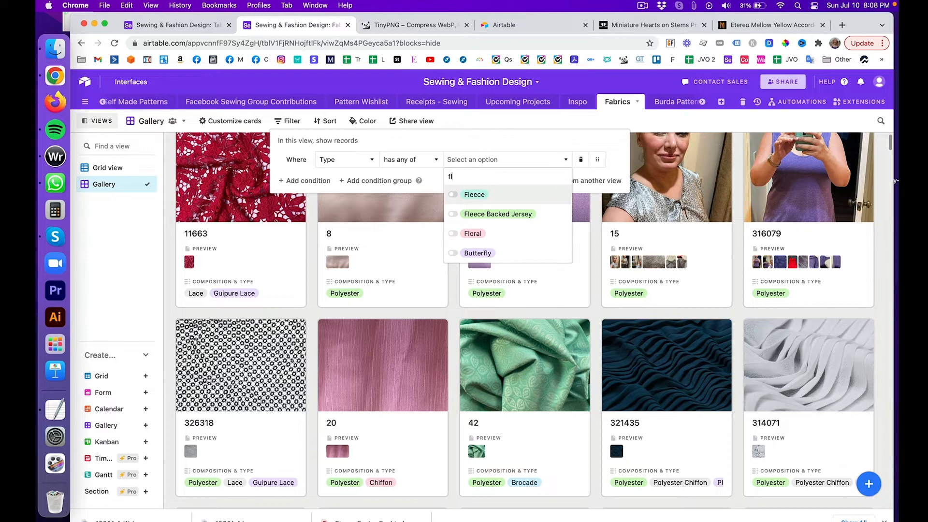
{"action": "left_click", "coordinate": [510, 234]}
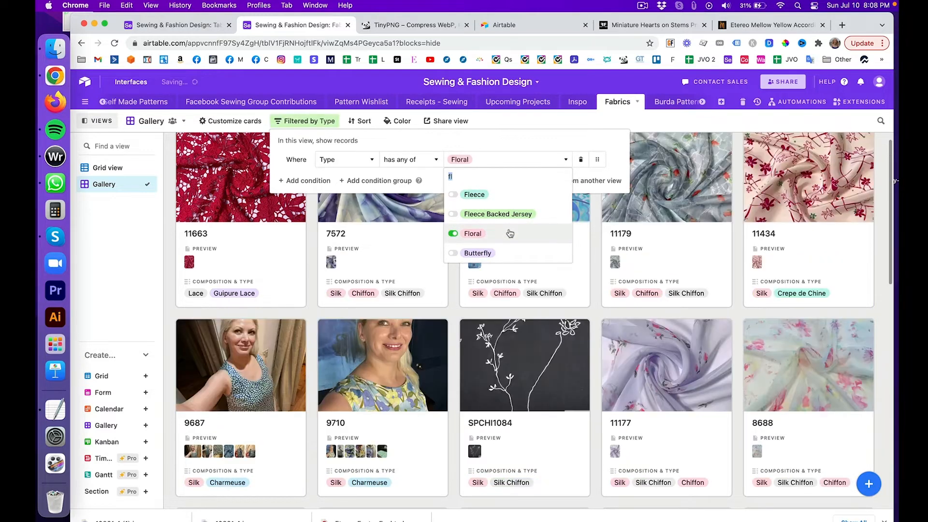
{"action": "key", "text": "Escape"}
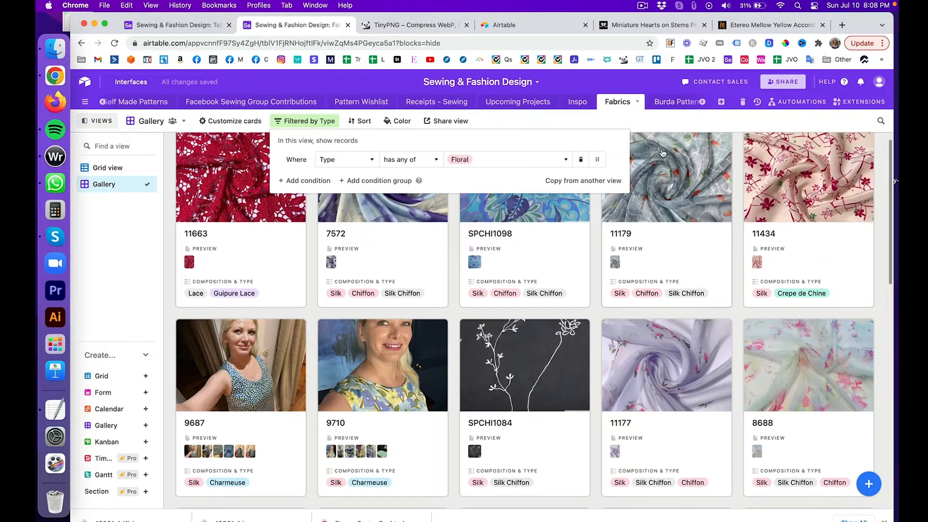
{"action": "left_click", "coordinate": [656, 129]}
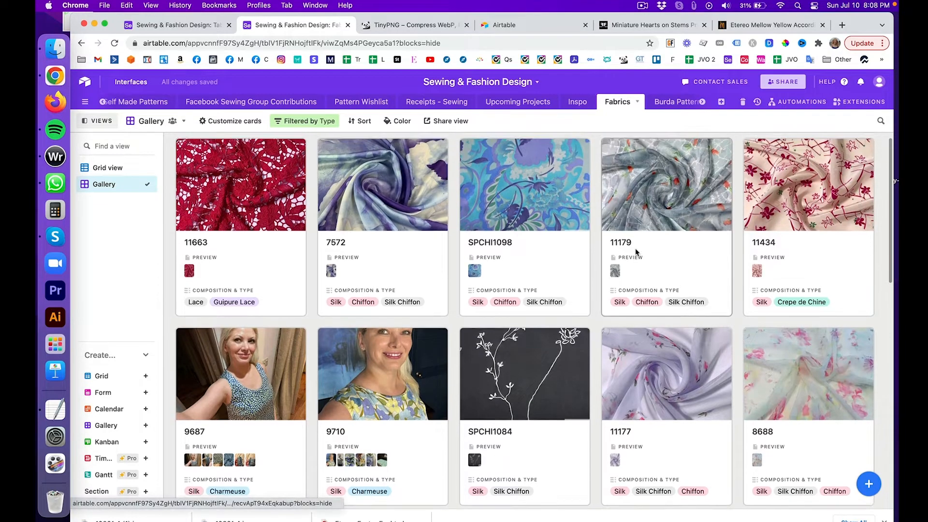
{"action": "scroll", "coordinate": [637, 252], "scroll_direction": "down", "scroll_amount": 3}
{"action": "scroll", "coordinate": [637, 251], "scroll_direction": "down", "scroll_amount": 10}
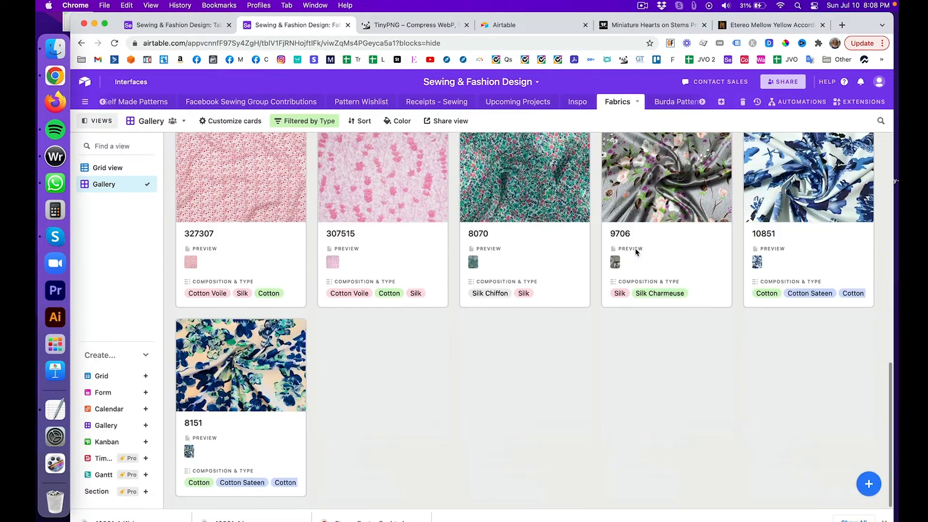
{"action": "scroll", "coordinate": [637, 252], "scroll_direction": "up", "scroll_amount": 10}
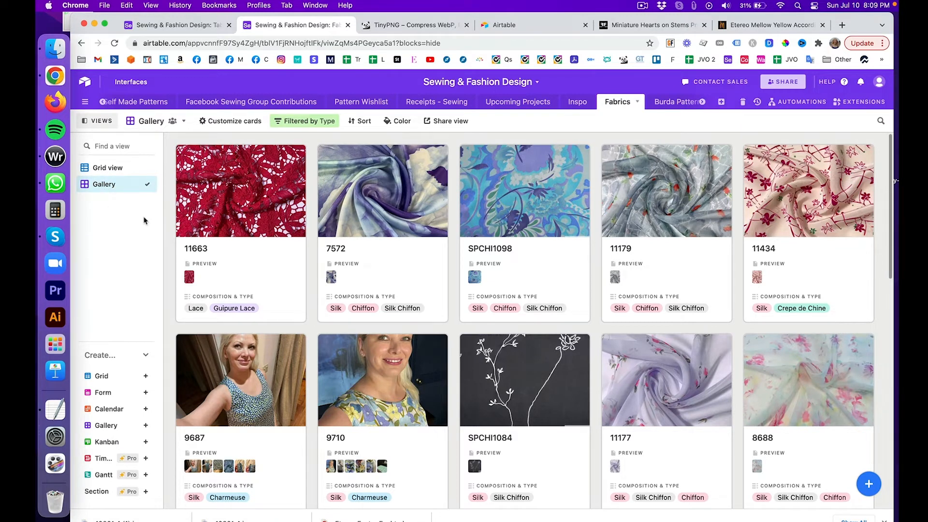
Step: Show the Fabrics grid view, then move to the Etereo Mood Fabrics product page
{"action": "left_click", "coordinate": [116, 170]}
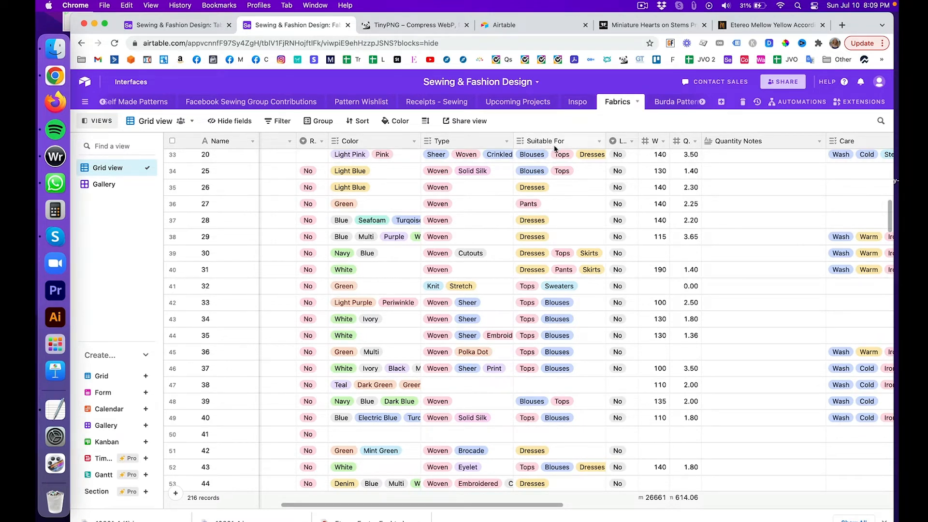
{"action": "scroll", "coordinate": [563, 148], "scroll_direction": "up", "scroll_amount": 3}
{"action": "scroll", "coordinate": [563, 148], "scroll_direction": "right", "scroll_amount": 1}
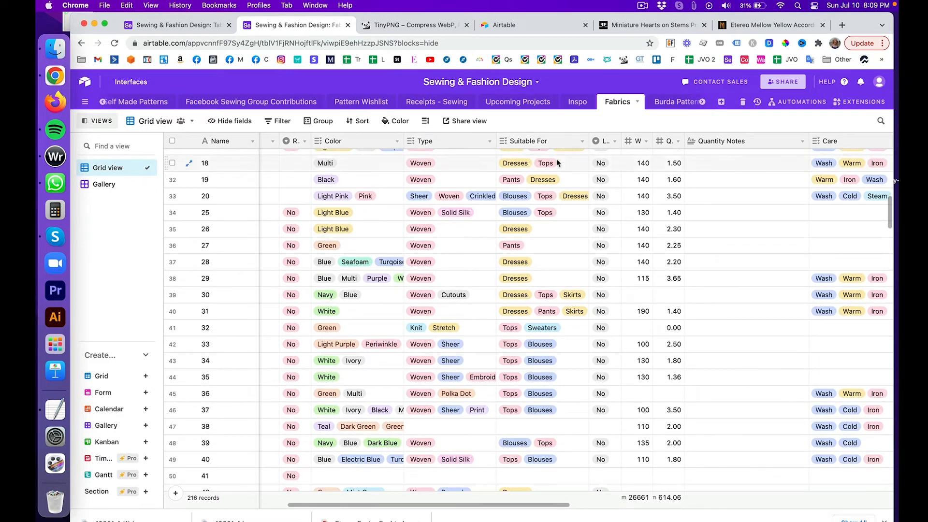
{"action": "left_click", "coordinate": [743, 23]}
{"action": "scroll", "coordinate": [698, 219], "scroll_direction": "up", "scroll_amount": 5}
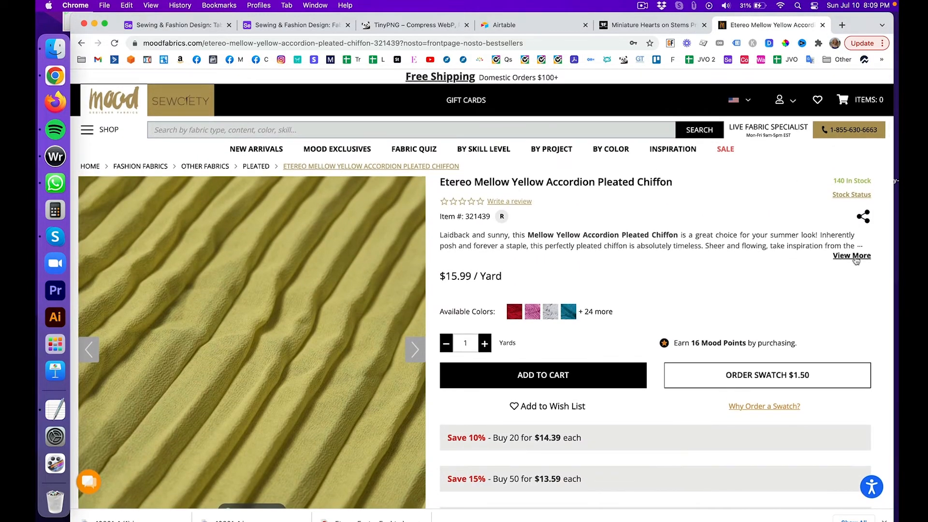
Step: Reload the Etereo chiffon page, expand its description, highlight the suggested garments, and return to Airtable
{"action": "left_click", "coordinate": [497, 43]}
{"action": "key", "text": "Return"}
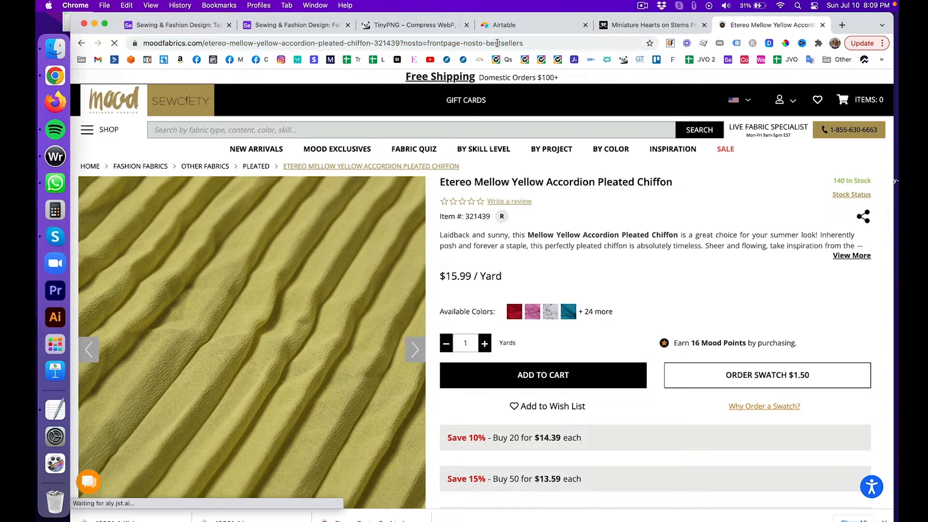
{"action": "left_click", "coordinate": [849, 254]}
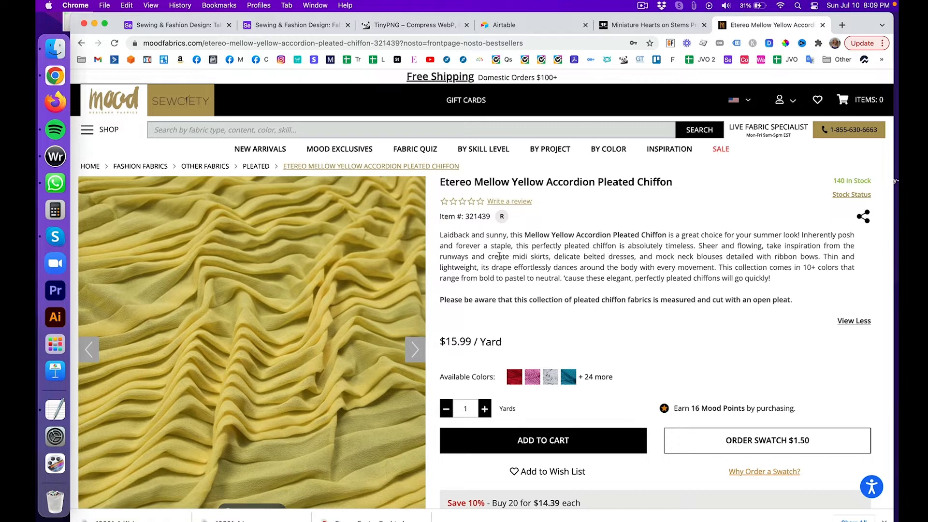
{"action": "left_click_drag", "start_coordinate": [499, 256], "coordinate": [730, 254]}
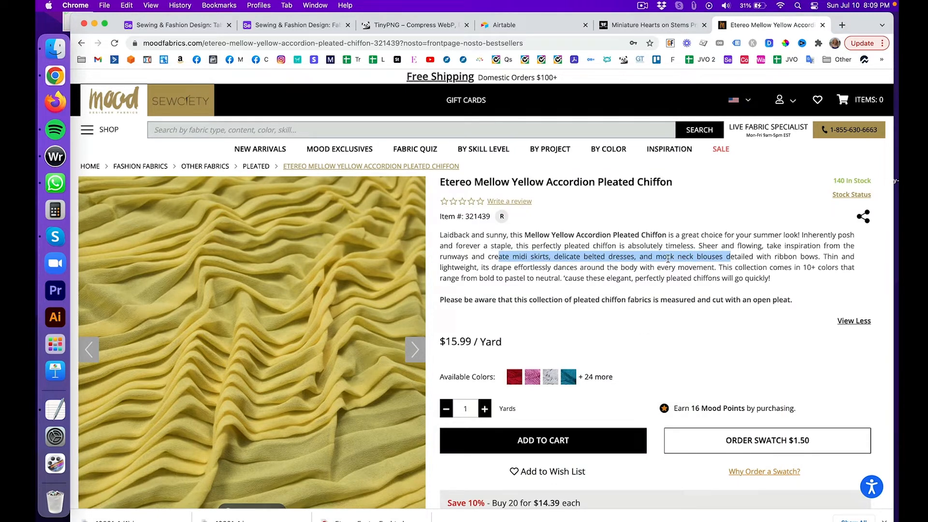
{"action": "left_click", "coordinate": [265, 27]}
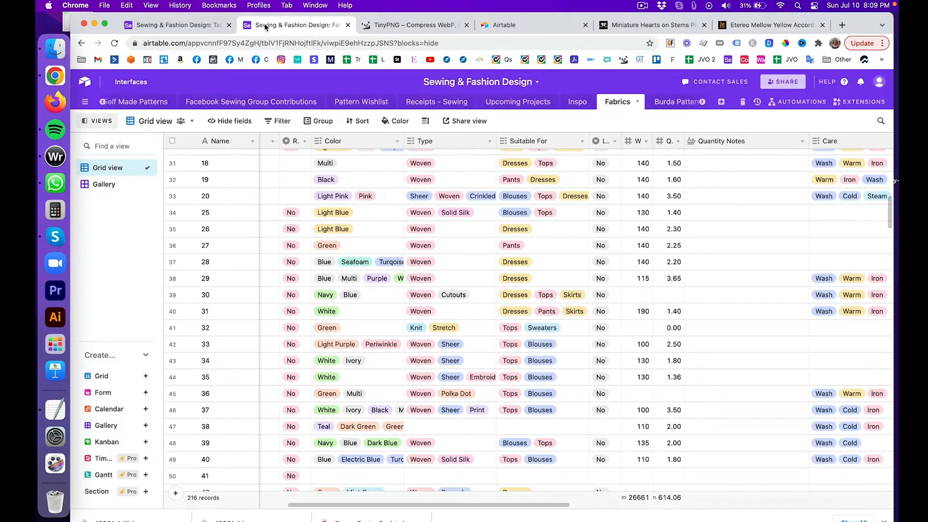
Step: Add a new field named 'Suitable For' to Table 10
{"action": "left_click", "coordinate": [203, 25]}
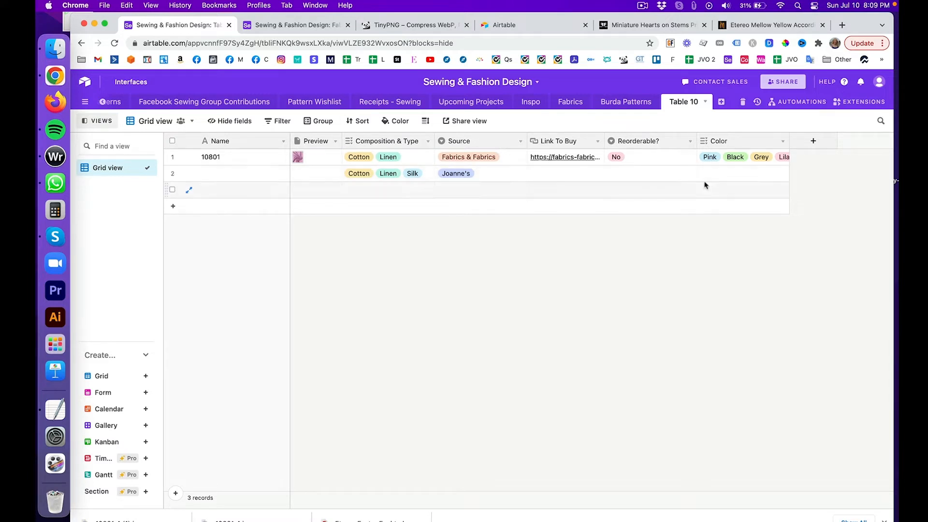
{"action": "left_click", "coordinate": [814, 141]}
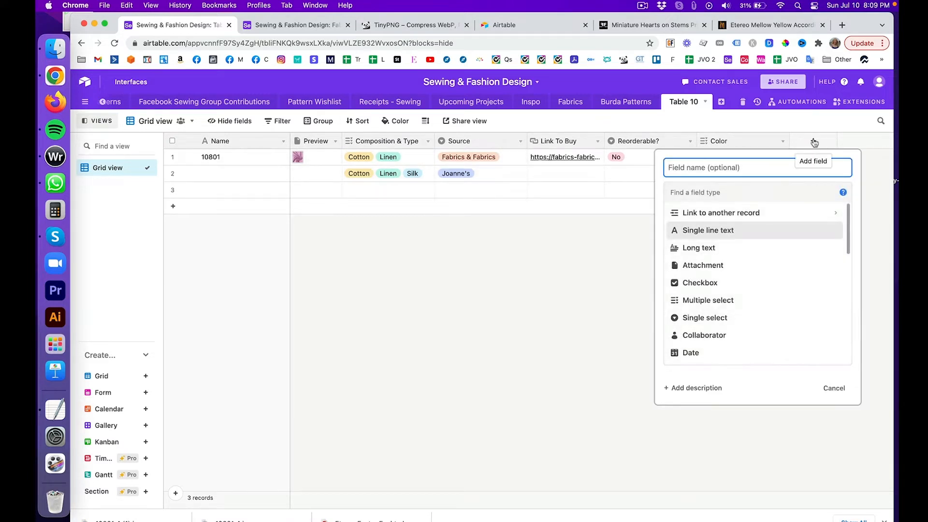
{"action": "type", "text": "Suitale For"}
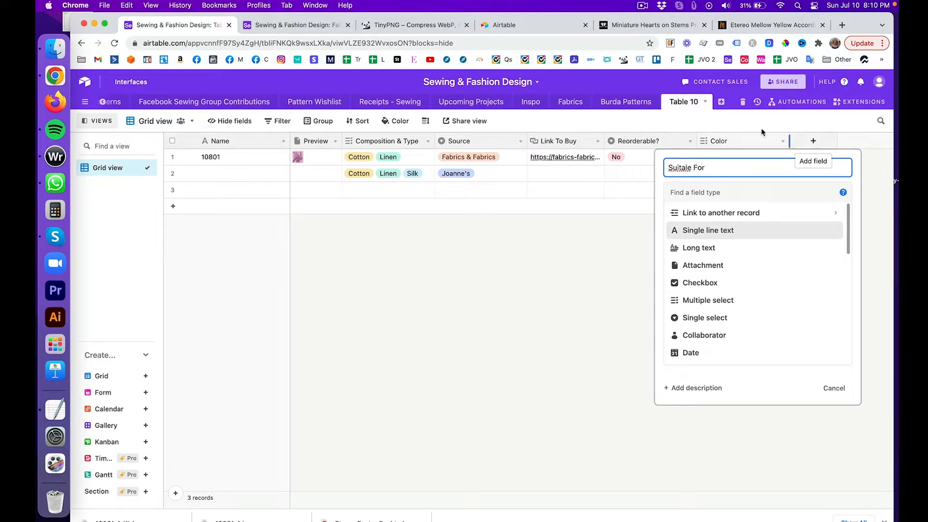
{"action": "left_click", "coordinate": [684, 168]}
{"action": "type", "text": "b"}
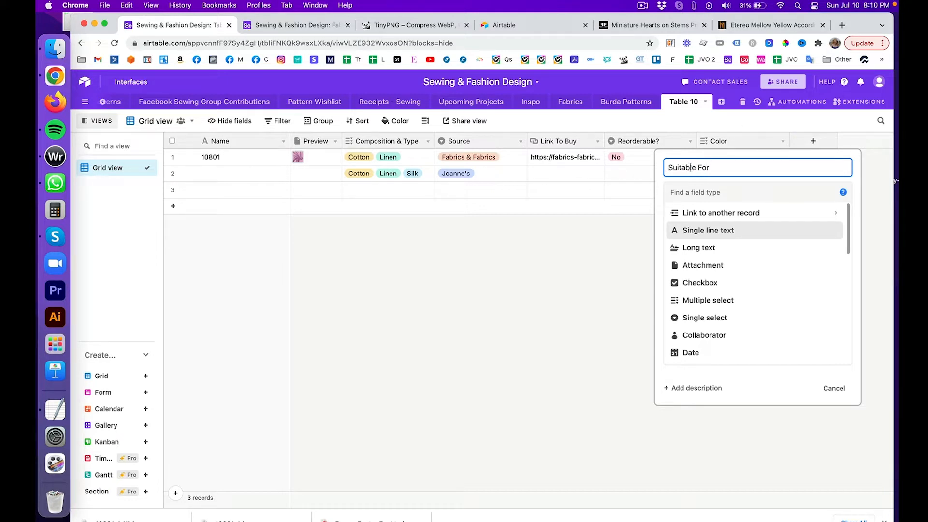
{"action": "key", "text": "Return"}
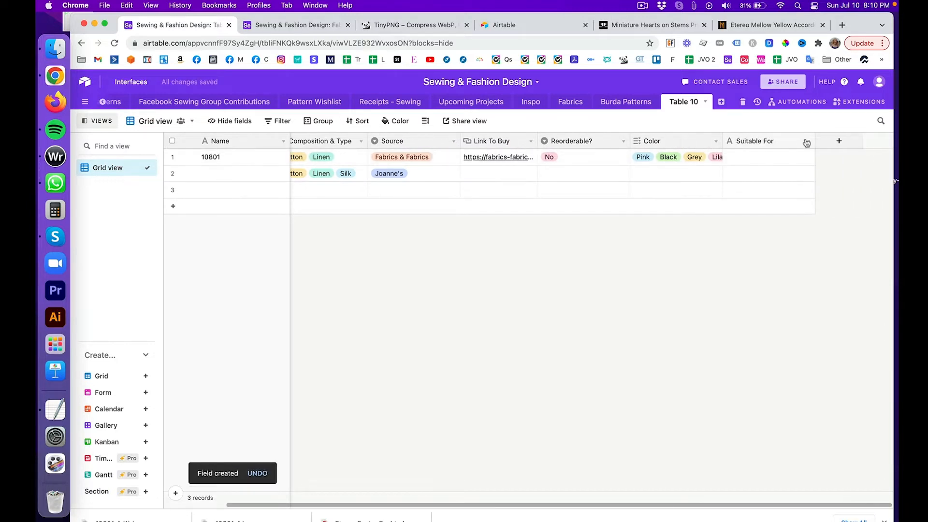
Step: Change the Suitable For field's type to Multiple select
{"action": "left_click", "coordinate": [806, 142]}
{"action": "left_click", "coordinate": [800, 157]}
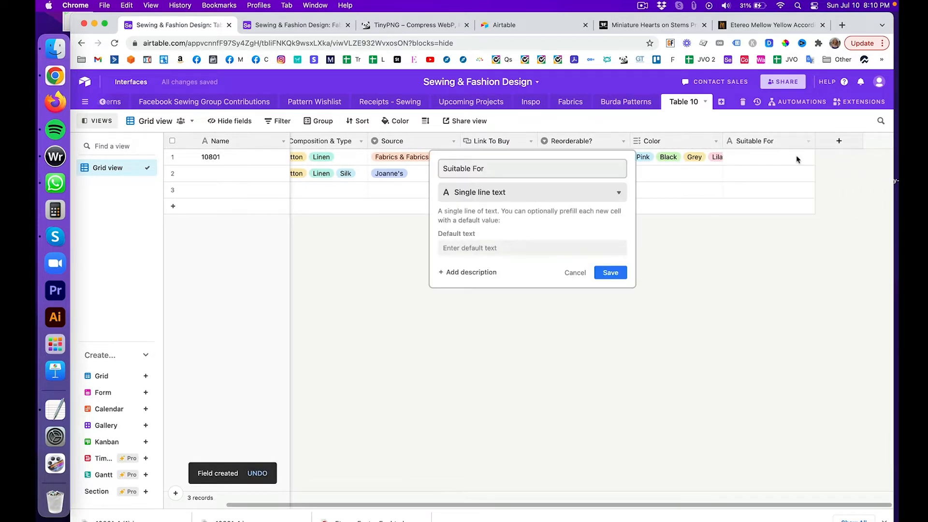
{"action": "left_click", "coordinate": [521, 194]}
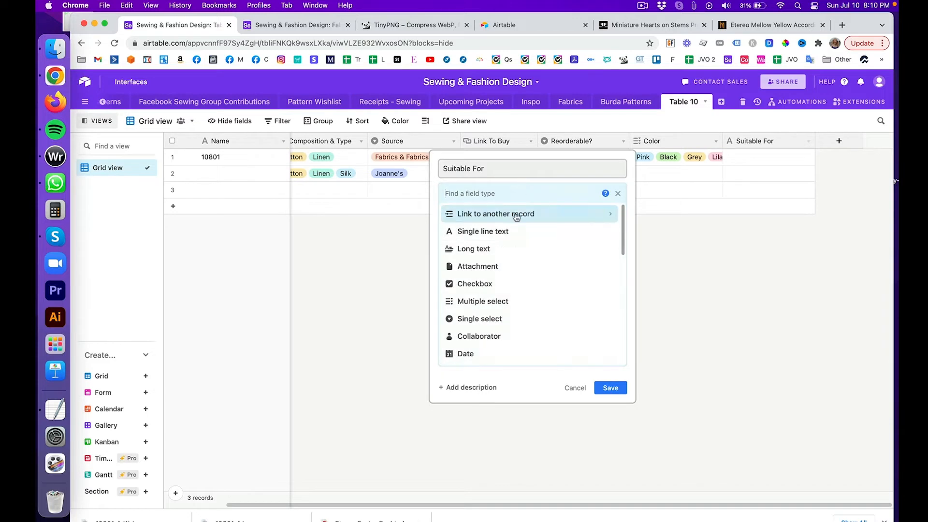
{"action": "left_click", "coordinate": [508, 299]}
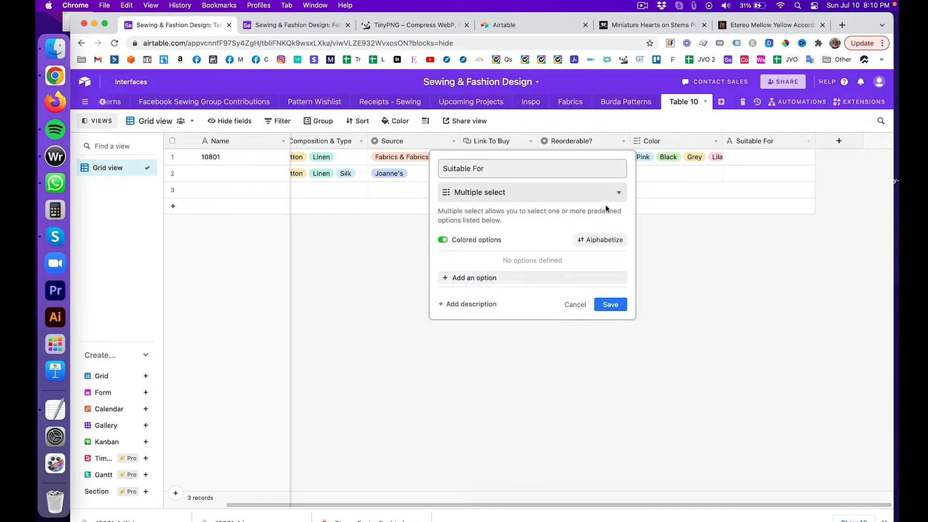
Step: Add choices Skirts, Dresses, Blouses and Pants, drop the empty one, and save
{"action": "left_click", "coordinate": [543, 277]}
{"action": "type", "text": "Sk"}
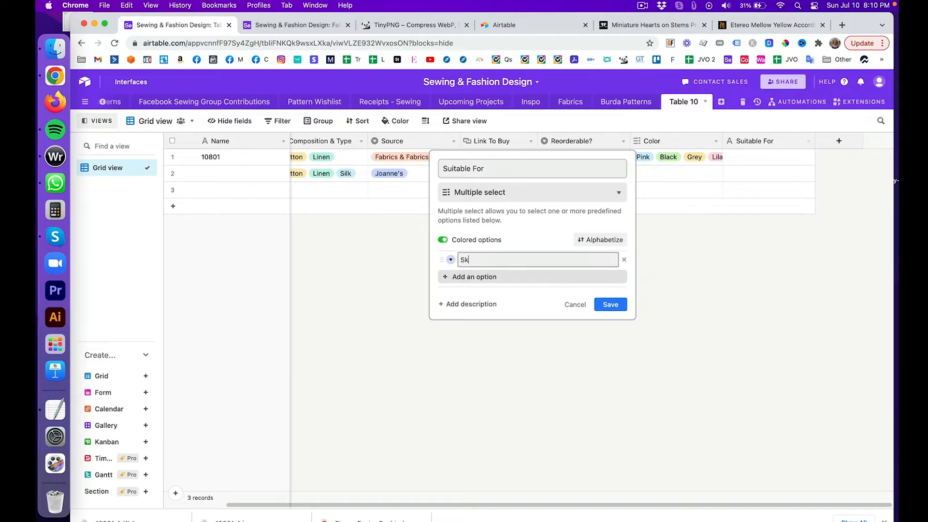
{"action": "type", "text": "irts"}
{"action": "key", "text": "Return"}
{"action": "type", "text": "Dre"}
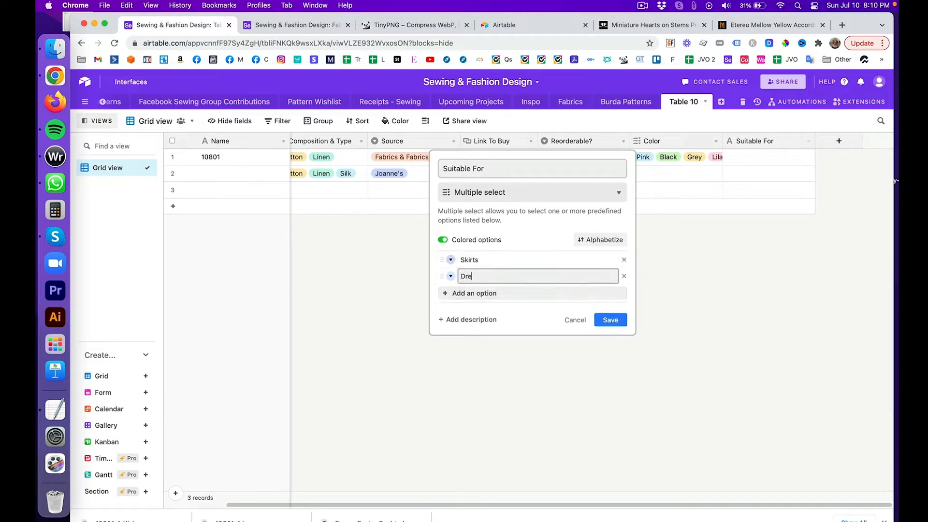
{"action": "type", "text": "sses"}
{"action": "key", "text": "Return"}
{"action": "type", "text": "Blouses"}
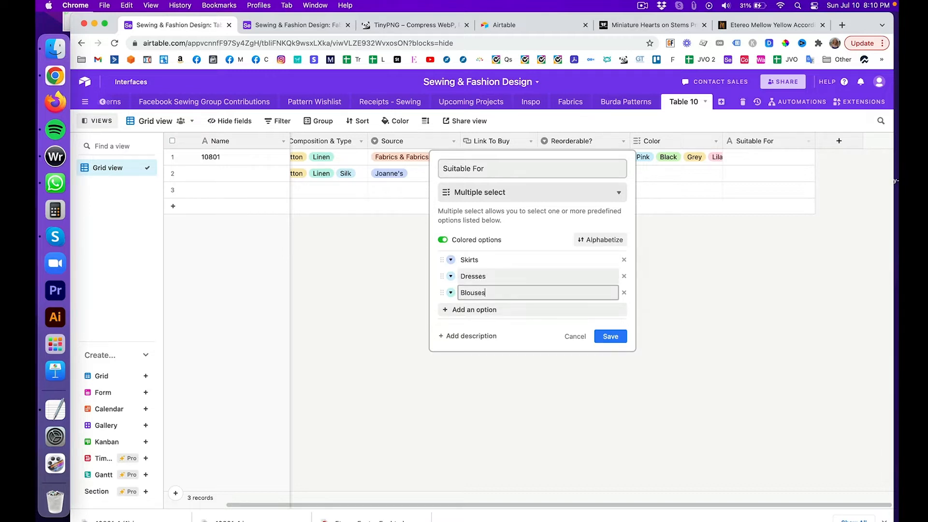
{"action": "key", "text": "Return"}
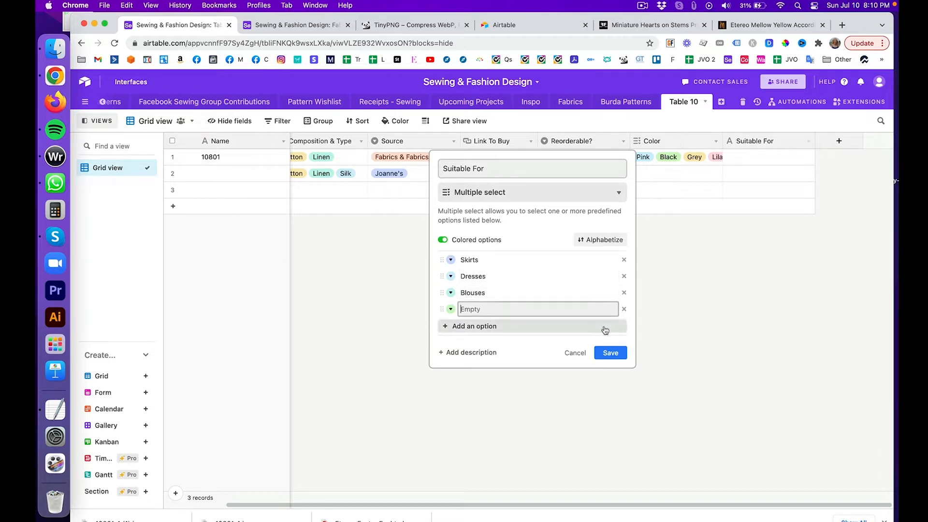
{"action": "type", "text": "nts"}
{"action": "key", "text": "Return"}
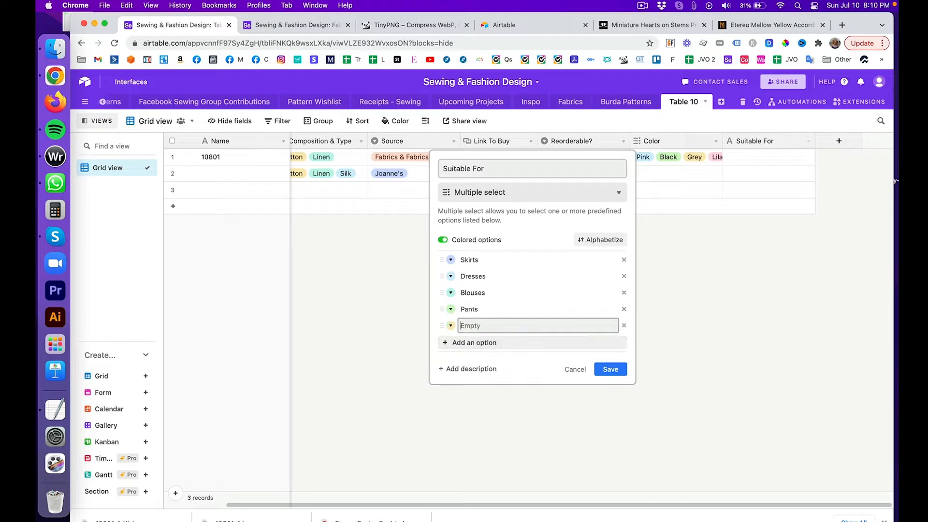
{"action": "left_click", "coordinate": [624, 325]}
{"action": "left_click", "coordinate": [610, 352]}
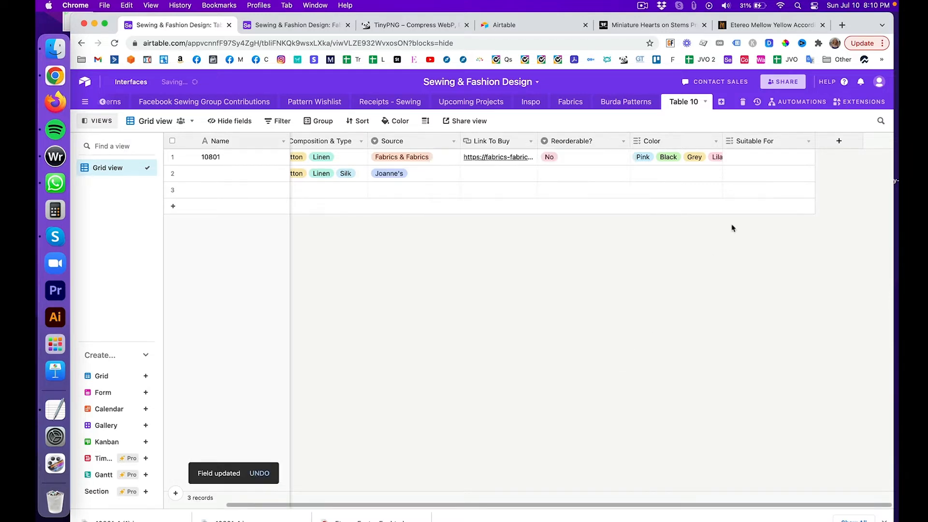
{"action": "left_click", "coordinate": [752, 160]}
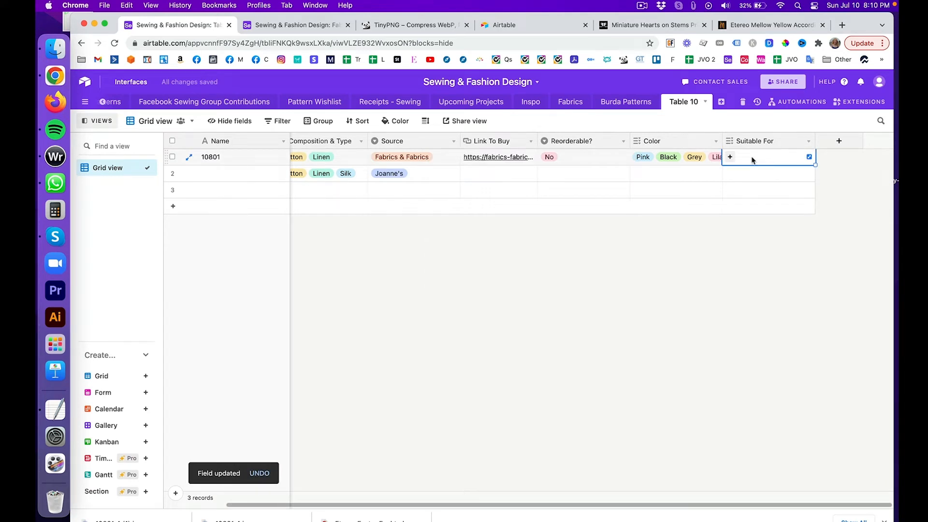
Step: Set record 10801's Suitable For to Blouses, then view the Etereo chiffon page
{"action": "left_click", "coordinate": [730, 156]}
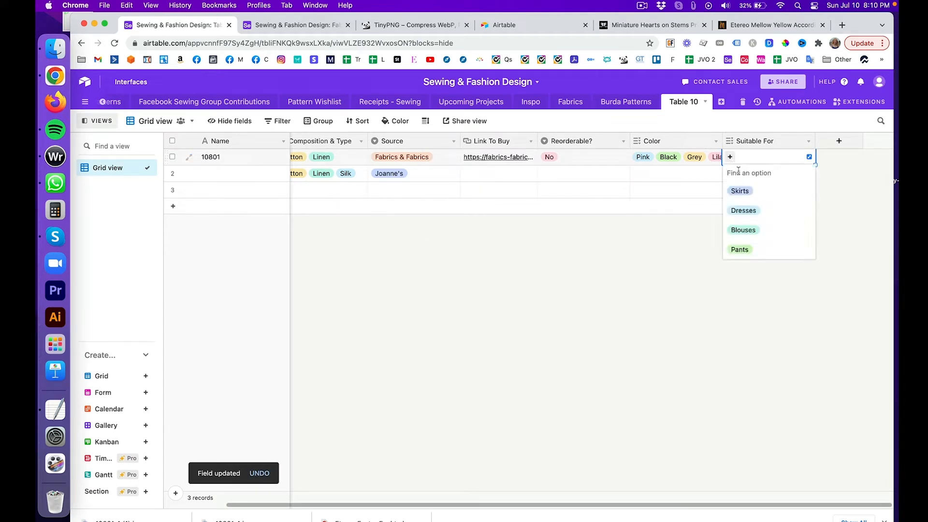
{"action": "left_click", "coordinate": [743, 230]}
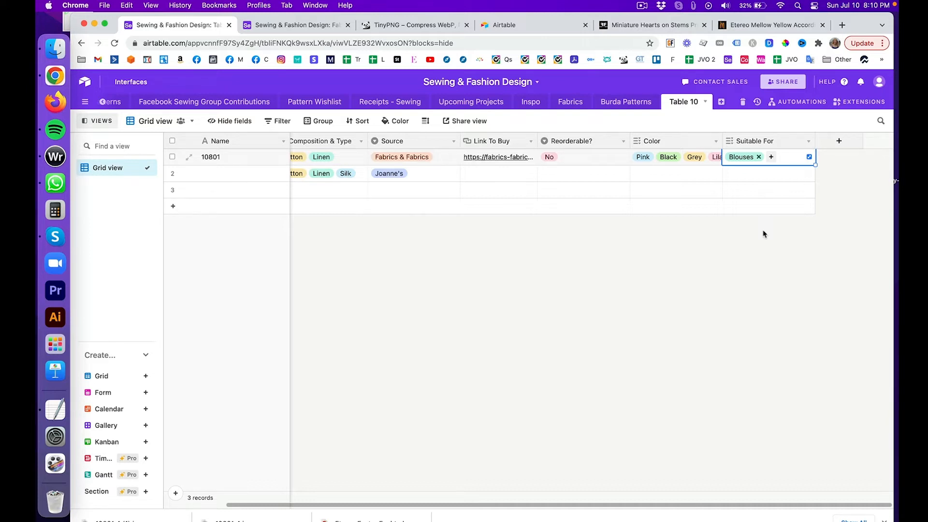
{"action": "left_click", "coordinate": [754, 25]}
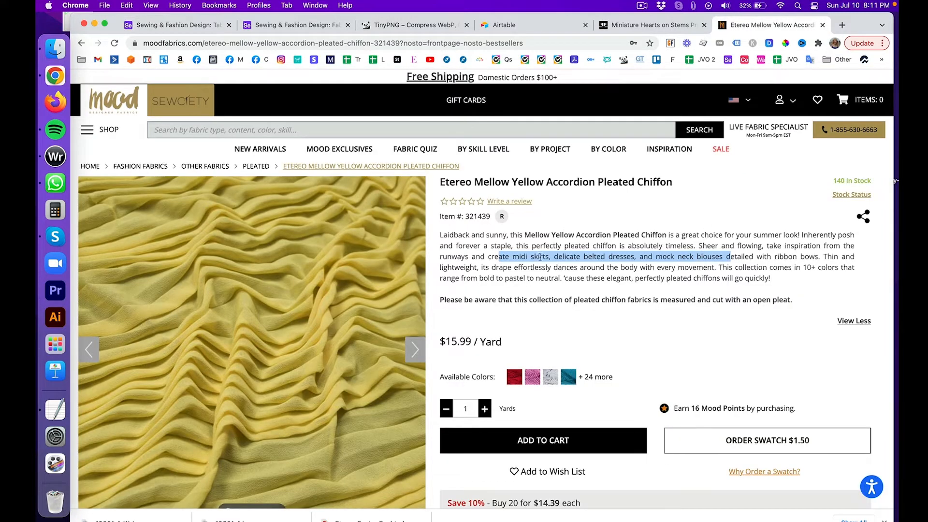
Step: Check the Miniature Hearts on Stems page, then go back to Table 10
{"action": "left_click", "coordinate": [634, 25]}
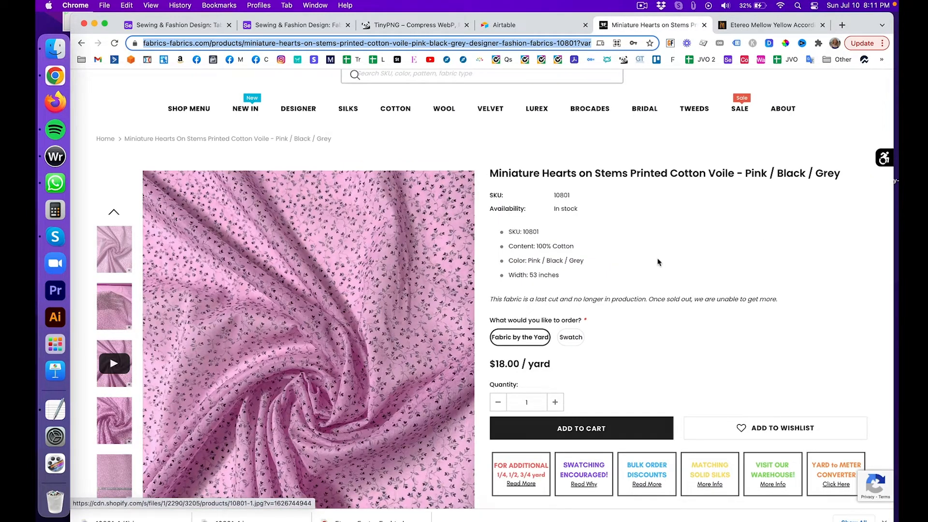
{"action": "left_click", "coordinate": [206, 25]}
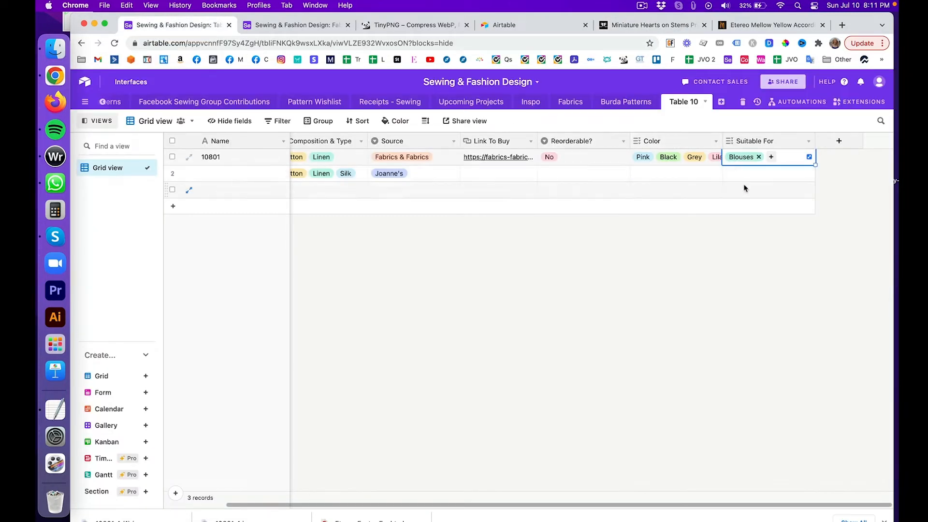
Step: Leave Table 10's new-field menu and drag the Fabrics table's Lining column wider
{"action": "left_click", "coordinate": [839, 141]}
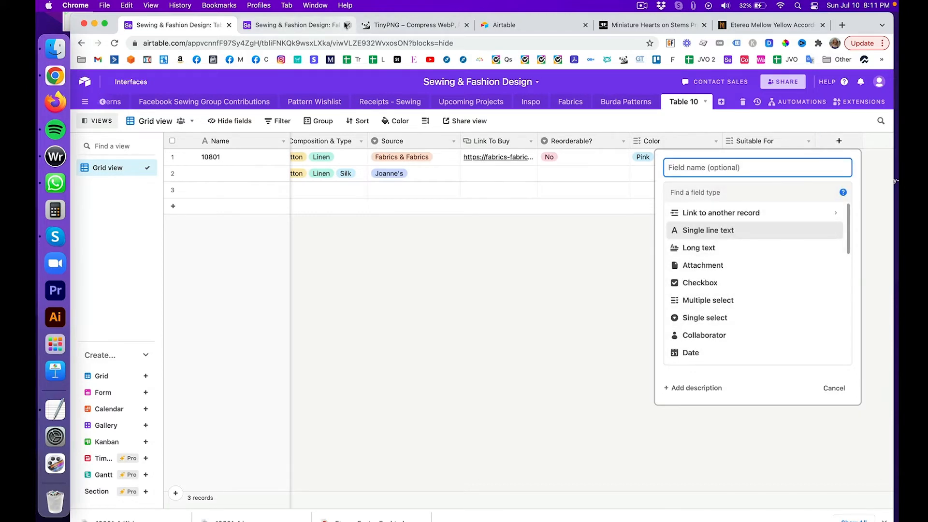
{"action": "left_click", "coordinate": [303, 29]}
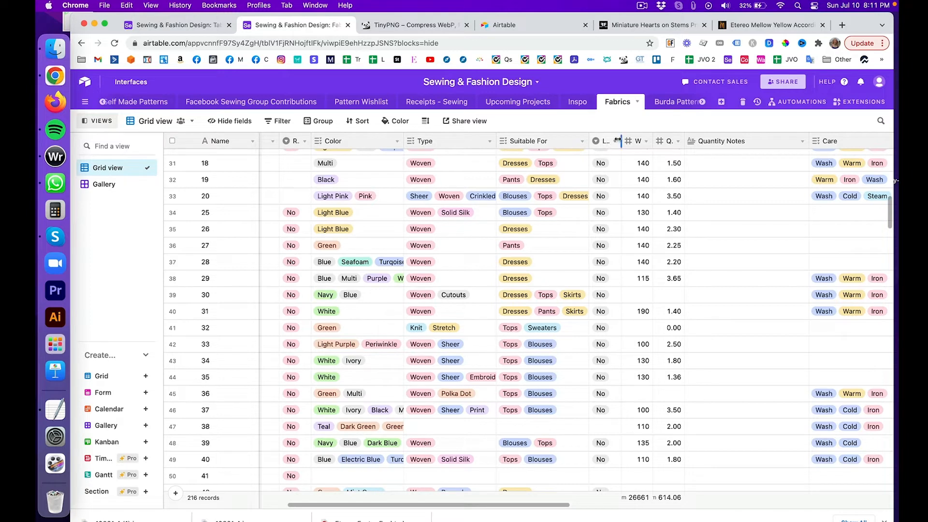
{"action": "mouse_move", "coordinate": [618, 141]}
{"action": "left_mouse_down"}
{"action": "mouse_move", "coordinate": [640, 141]}
{"action": "mouse_move", "coordinate": [628, 142]}
{"action": "left_mouse_up"}
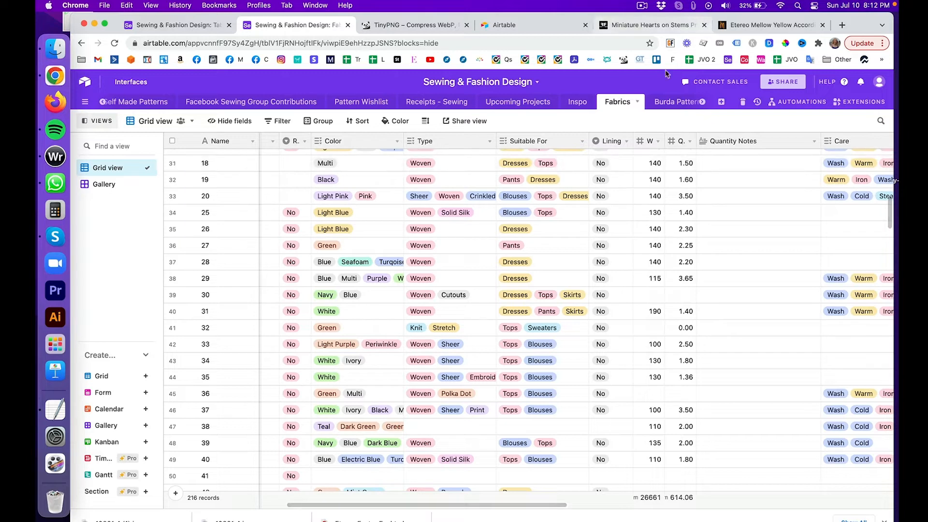
{"action": "left_click", "coordinate": [626, 143]}
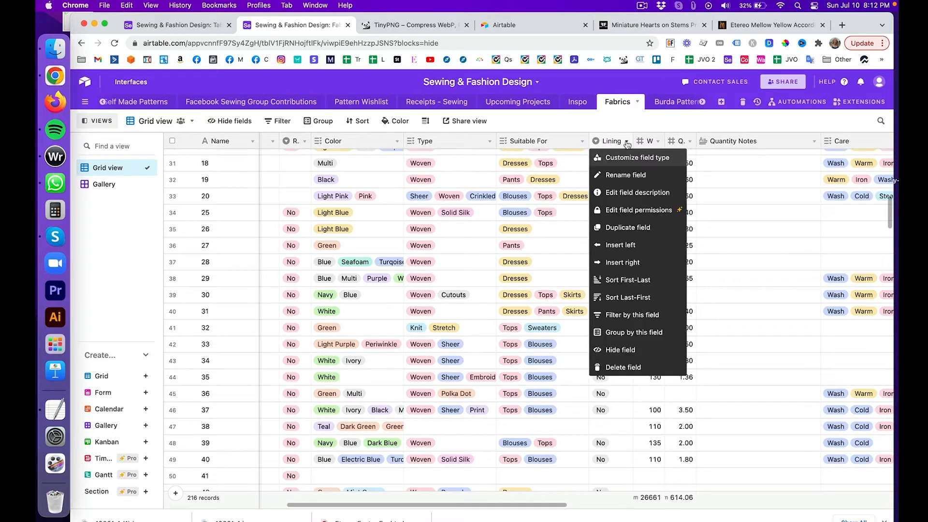
{"action": "left_click", "coordinate": [629, 157]}
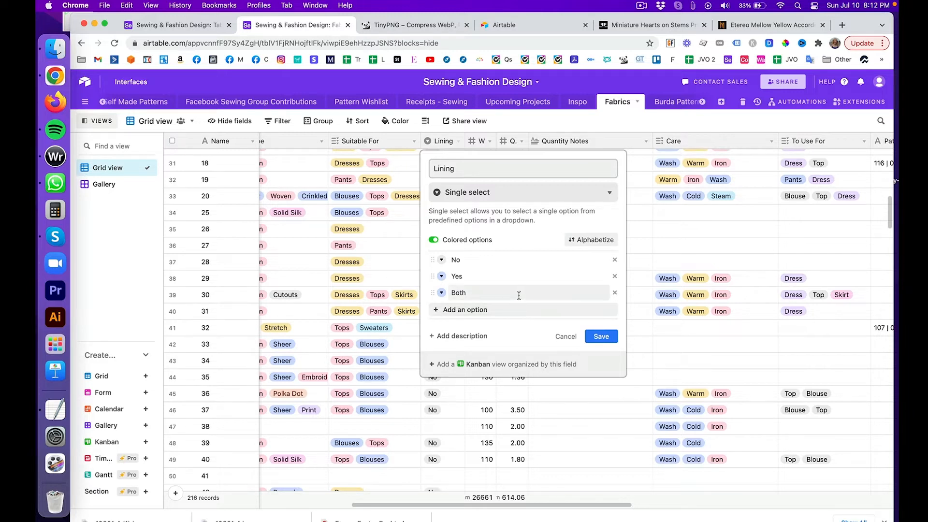
{"action": "left_click", "coordinate": [565, 336]}
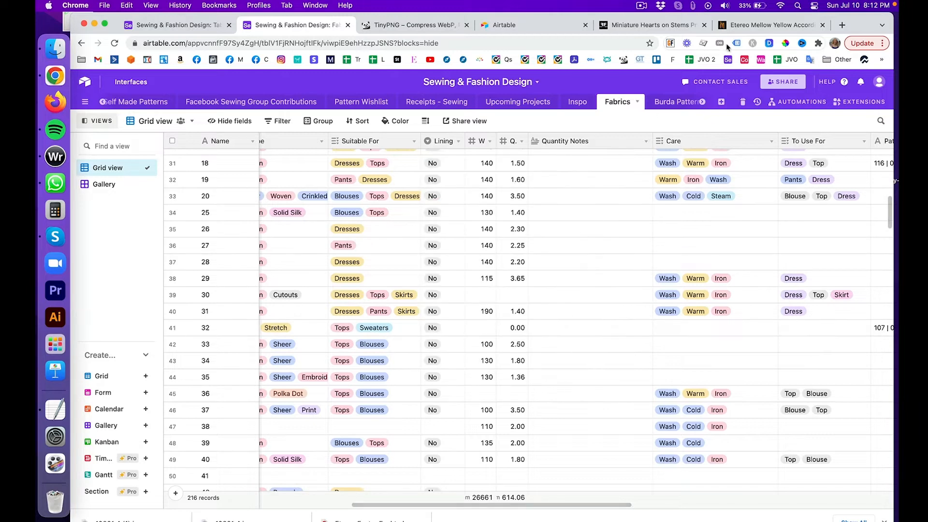
Step: Create a Lining field in Table 10 and change its type to multiple select
{"action": "left_click", "coordinate": [175, 26]}
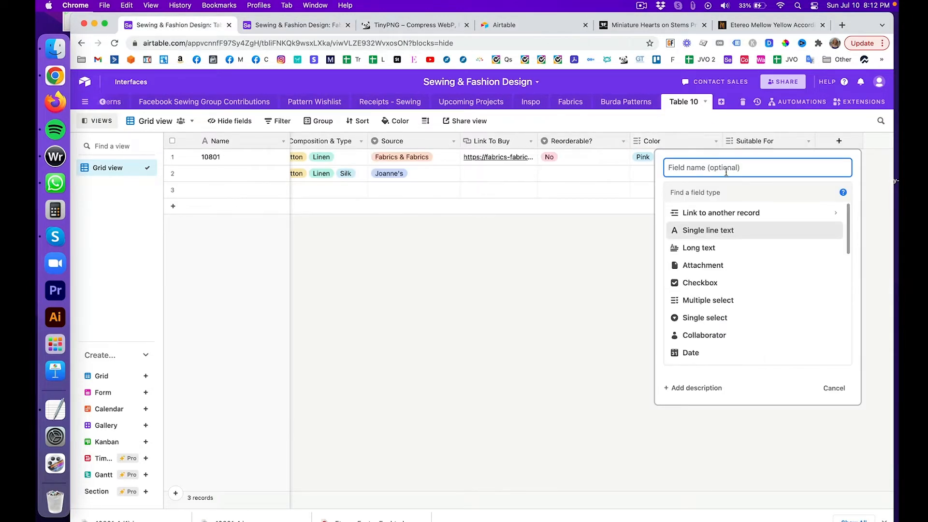
{"action": "type", "text": "Lining"}
{"action": "key", "text": "Return"}
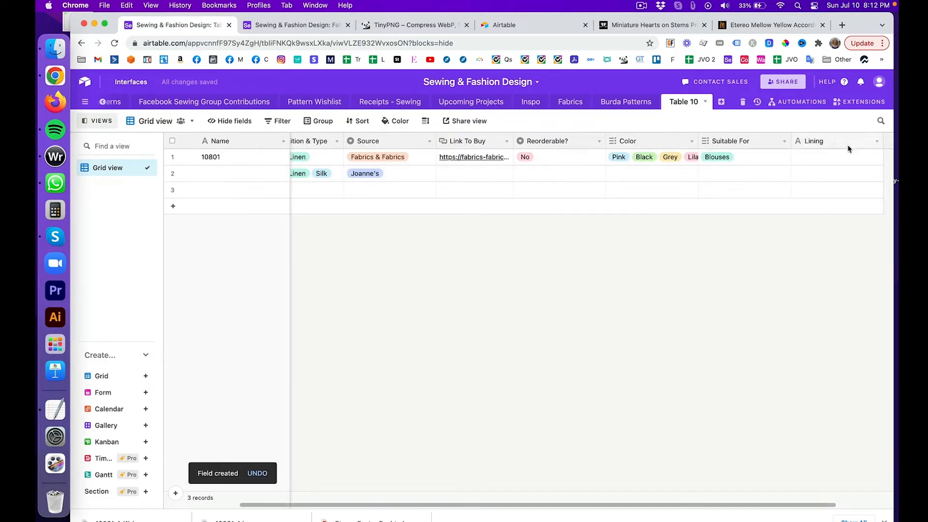
{"action": "left_click", "coordinate": [875, 145]}
{"action": "left_click", "coordinate": [868, 155]}
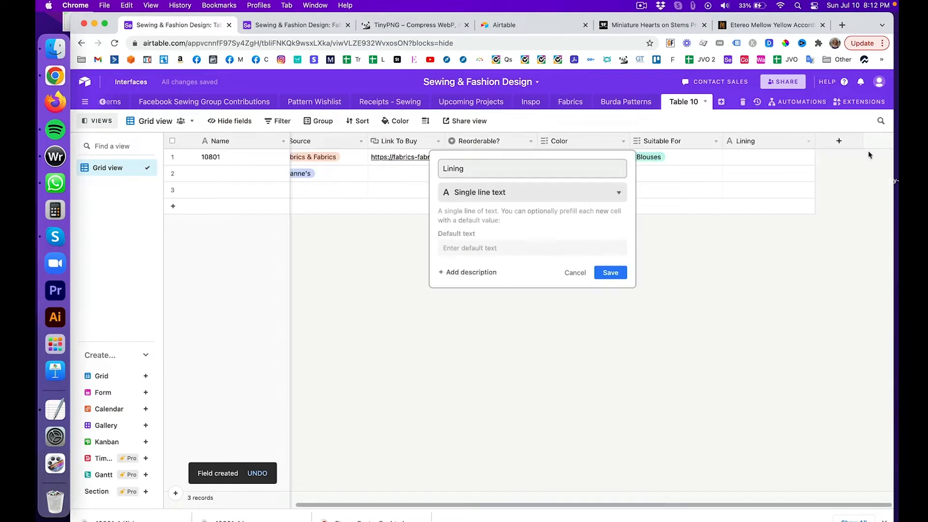
{"action": "left_click", "coordinate": [537, 195]}
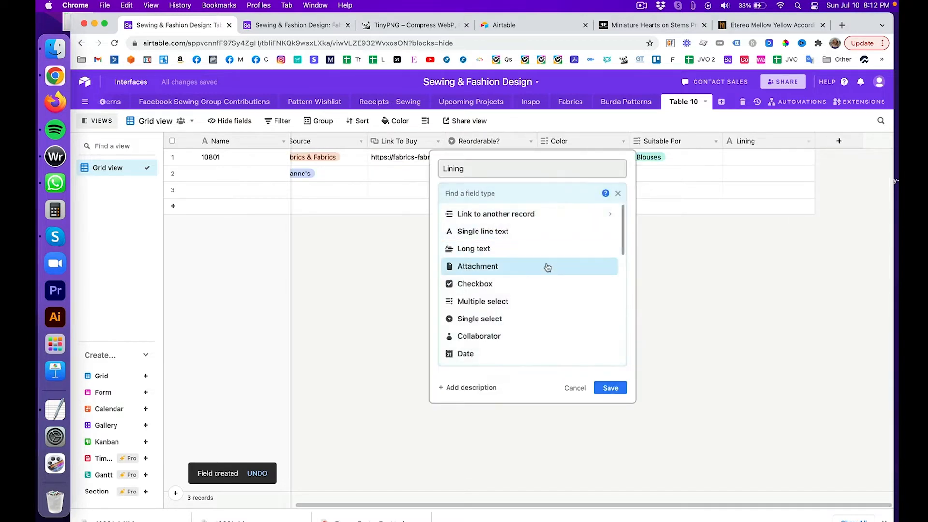
{"action": "left_click", "coordinate": [545, 300]}
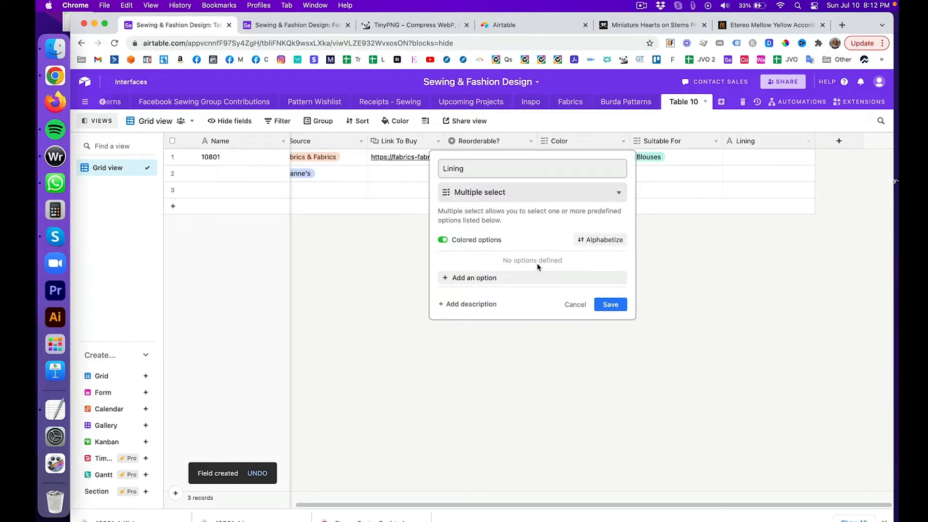
Step: Give Lining the options No, Yes and Both, remove the empty option, and save
{"action": "left_click", "coordinate": [539, 276]}
{"action": "type", "text": "No"}
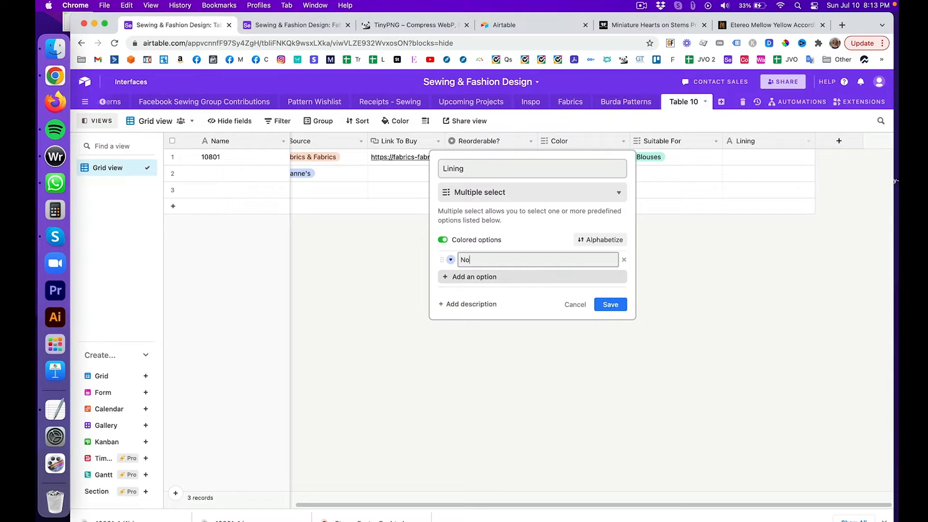
{"action": "left_click", "coordinate": [501, 283]}
{"action": "type", "text": "Yes"}
{"action": "key", "text": "Return"}
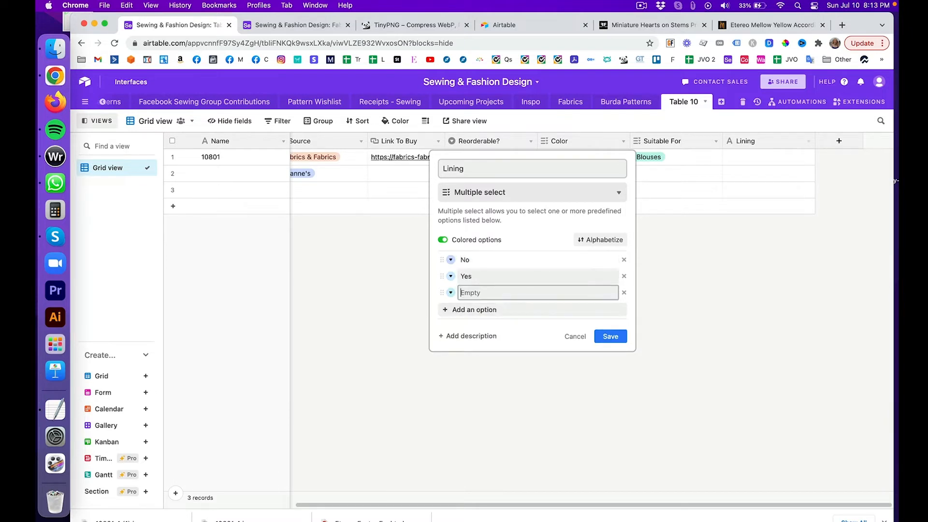
{"action": "type", "text": "Both"}
{"action": "key", "text": "Return"}
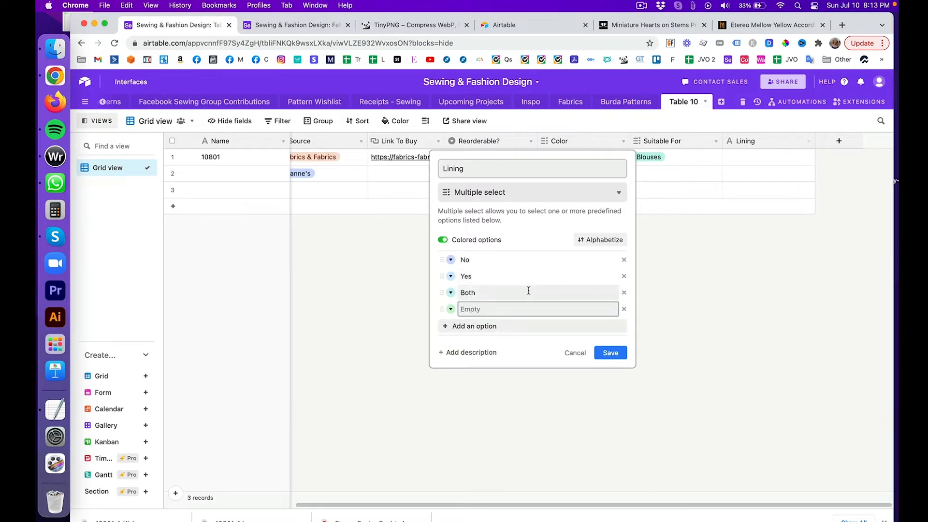
{"action": "left_click", "coordinate": [624, 309]}
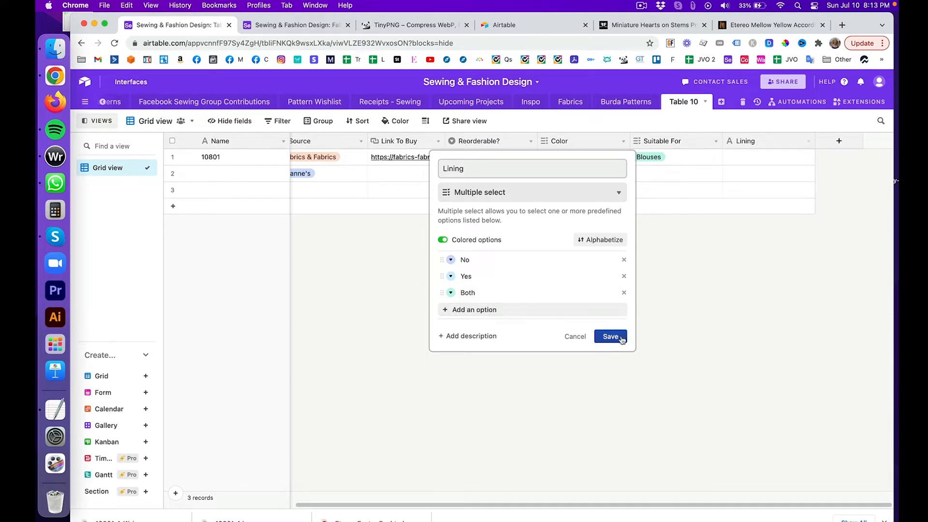
{"action": "left_click", "coordinate": [611, 336]}
Step: Set fabric 10801's Lining to No
{"action": "left_click", "coordinate": [794, 158]}
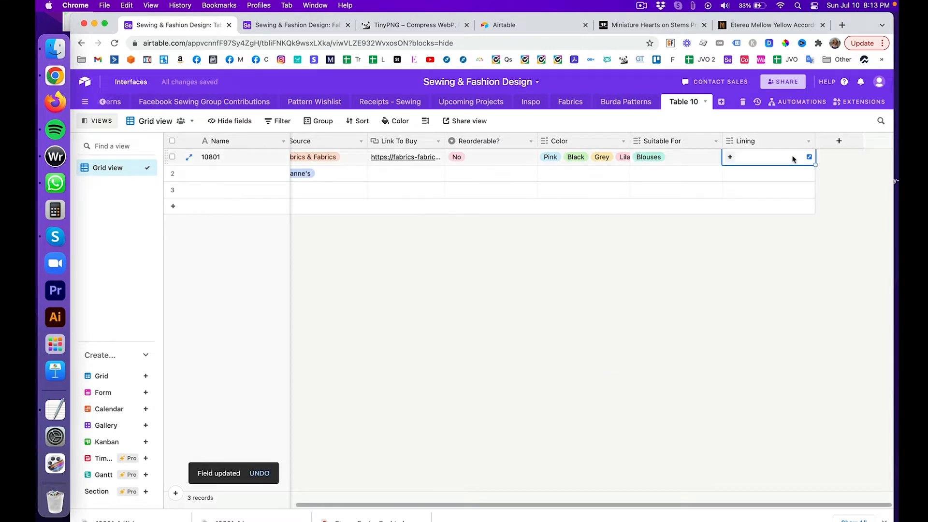
{"action": "left_click", "coordinate": [730, 157]}
{"action": "left_click", "coordinate": [736, 191]}
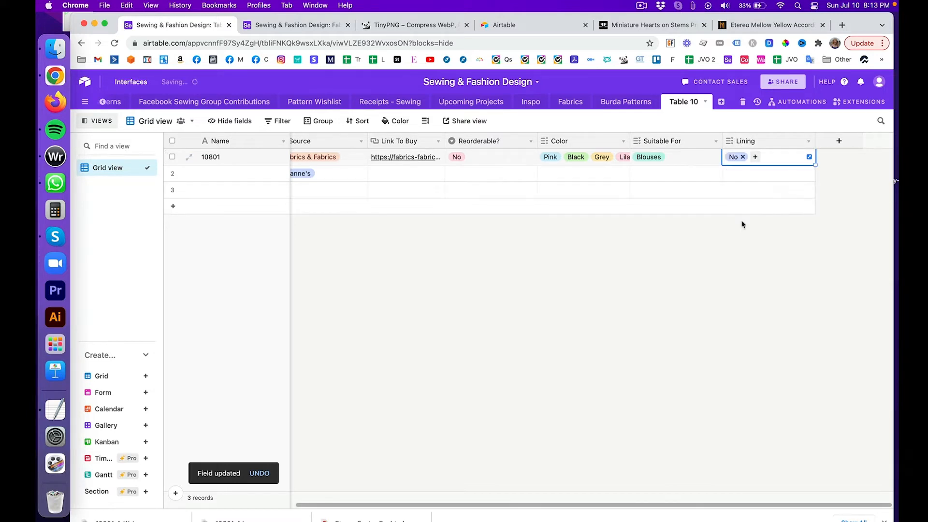
Step: In the Fabrics grid, drag the W and Q. headers wider to reveal Width and Quantity in meters
{"action": "left_click", "coordinate": [265, 26]}
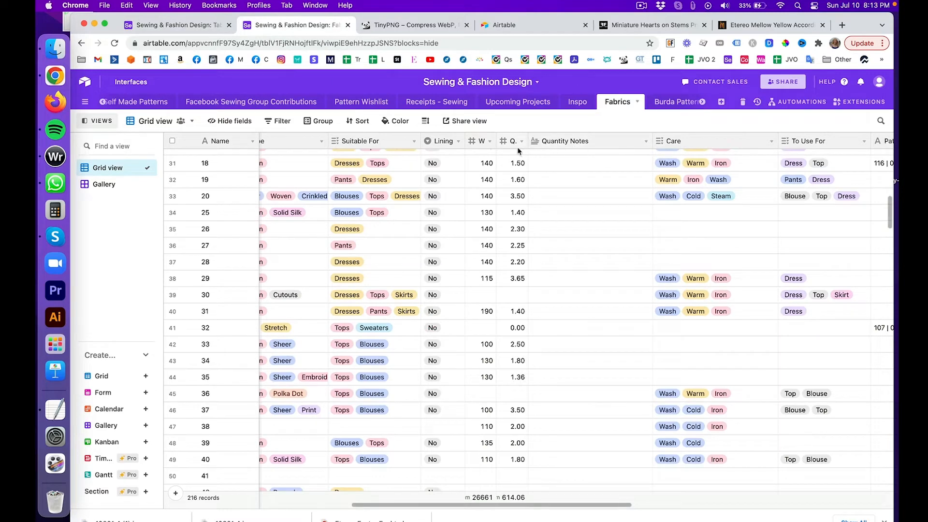
{"action": "mouse_move", "coordinate": [496, 140]}
{"action": "left_mouse_down"}
{"action": "mouse_move", "coordinate": [550, 141]}
{"action": "mouse_move", "coordinate": [512, 141]}
{"action": "left_mouse_up"}
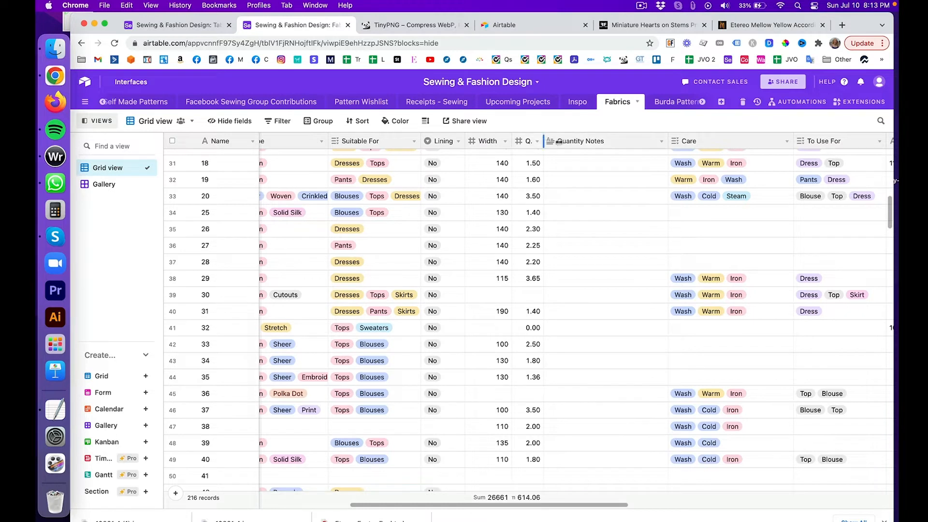
{"action": "left_click_drag", "start_coordinate": [542, 141], "coordinate": [623, 140]}
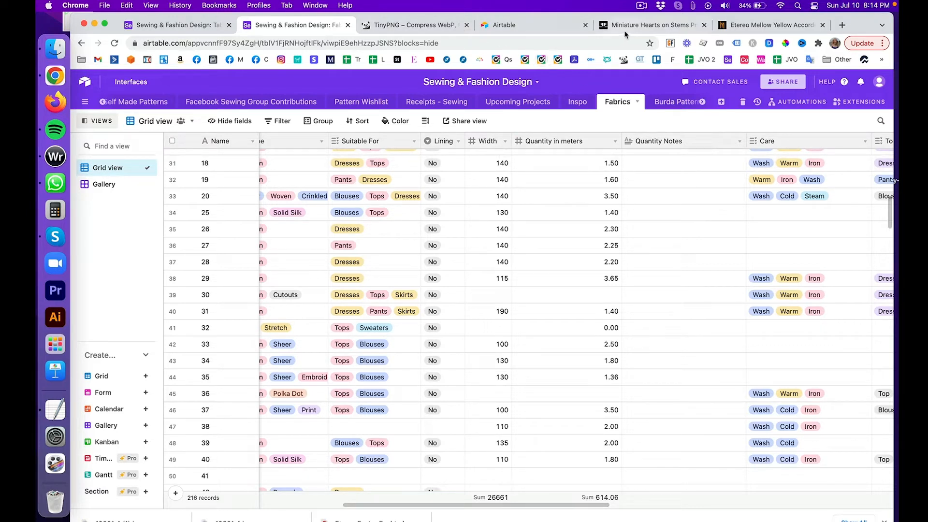
Step: Check the fabric's product page, then move to the end of Table 10's row 1
{"action": "left_click", "coordinate": [637, 24]}
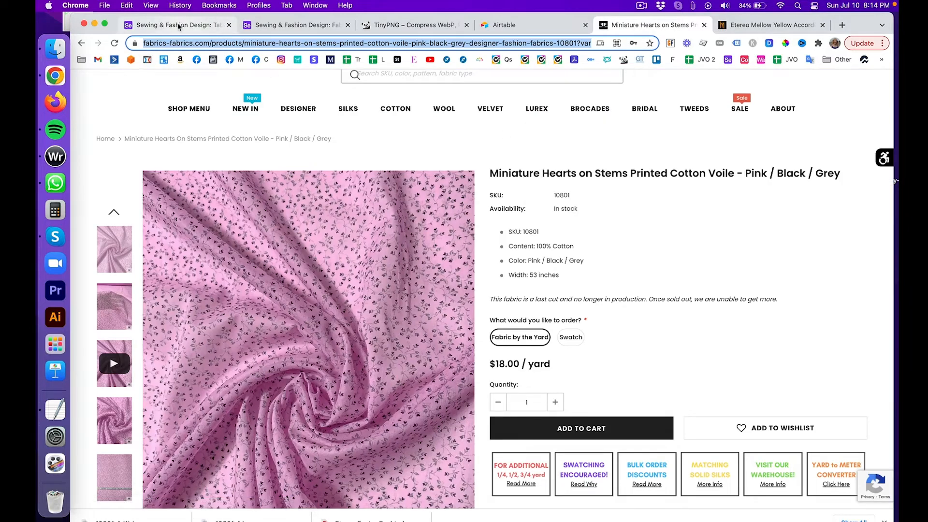
{"action": "left_click", "coordinate": [222, 27]}
{"action": "left_click", "coordinate": [226, 159]}
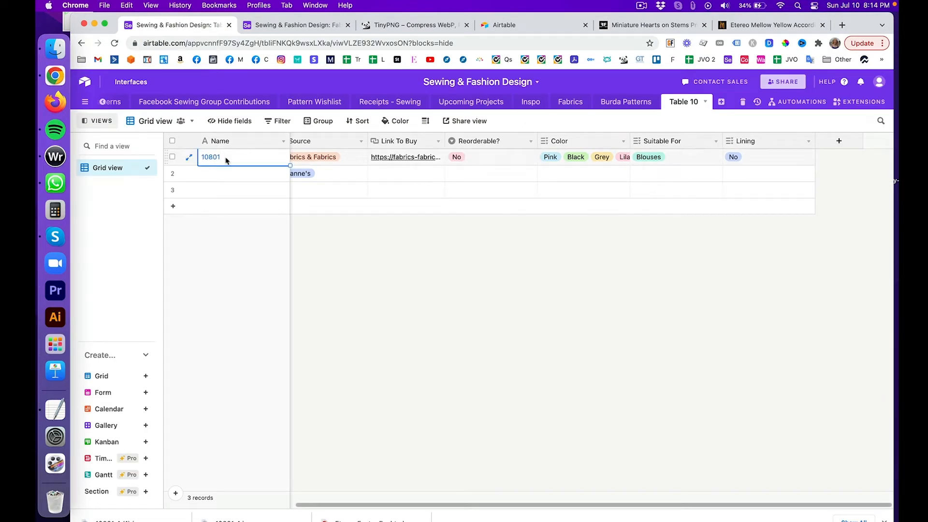
{"action": "key", "text": "Right"}
{"action": "key", "text": "Right"}
{"action": "key", "text": "Right"}
{"action": "key", "text": "Right"}
{"action": "key", "text": "Right"}
{"action": "key", "text": "Right"}
{"action": "key", "text": "Right"}
{"action": "key", "text": "Right"}
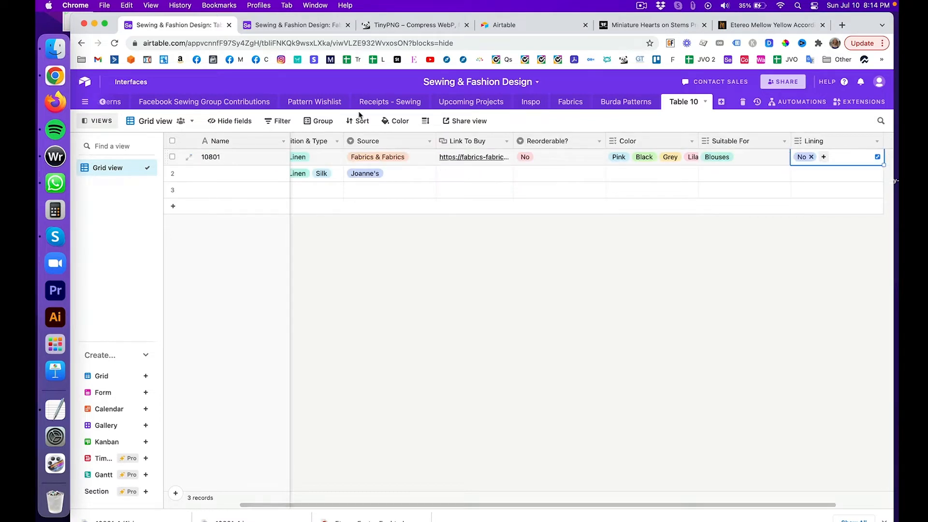
{"action": "scroll", "coordinate": [595, 255], "scroll_direction": "right", "scroll_amount": 3}
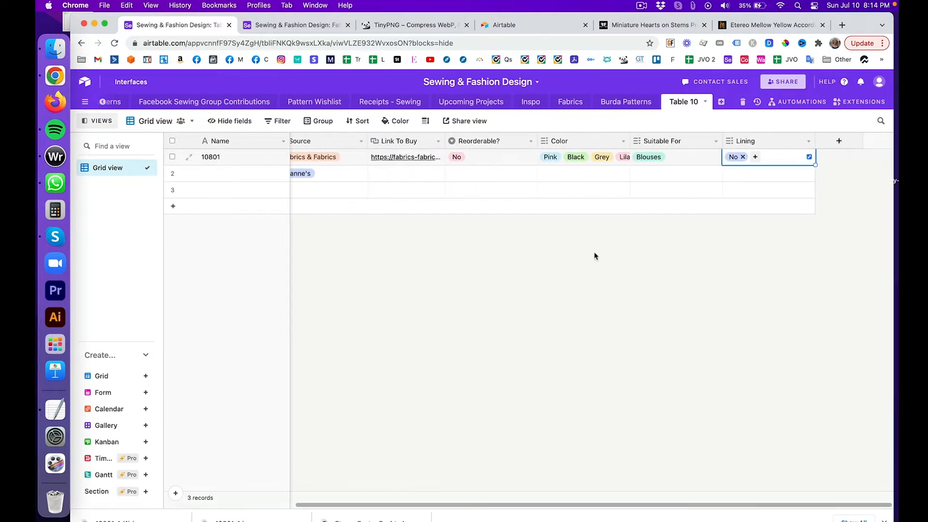
Step: Create a Width number field with decimal format and 1.00 precision
{"action": "left_click", "coordinate": [840, 140]}
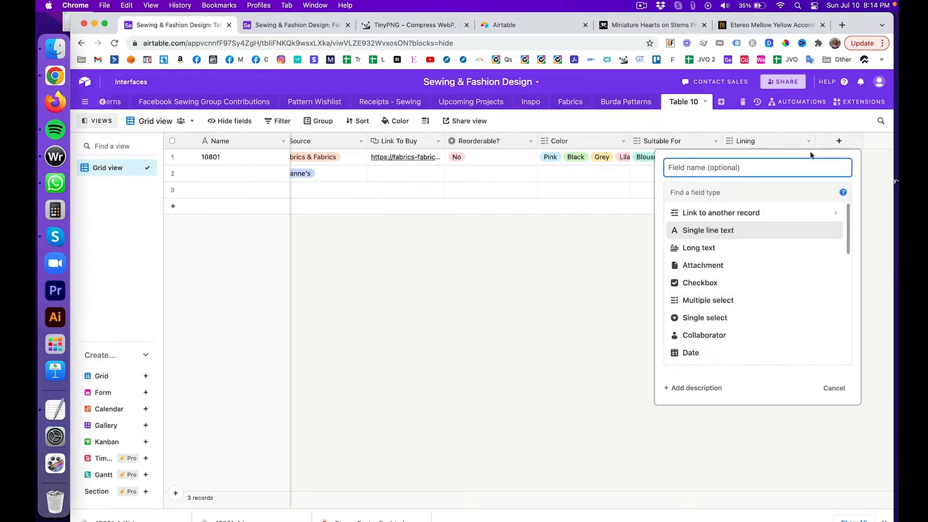
{"action": "type", "text": "Width"}
{"action": "scroll", "coordinate": [804, 266], "scroll_direction": "down", "scroll_amount": 5}
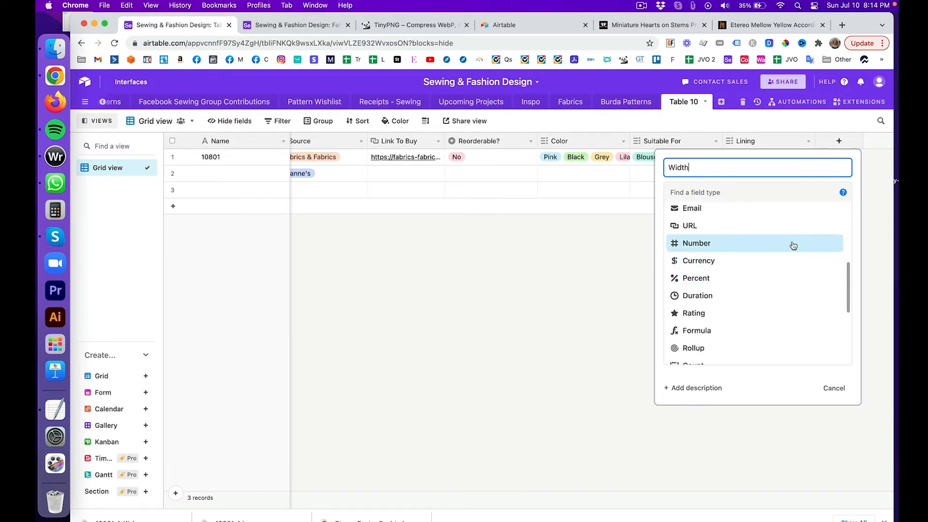
{"action": "left_click", "coordinate": [792, 244]}
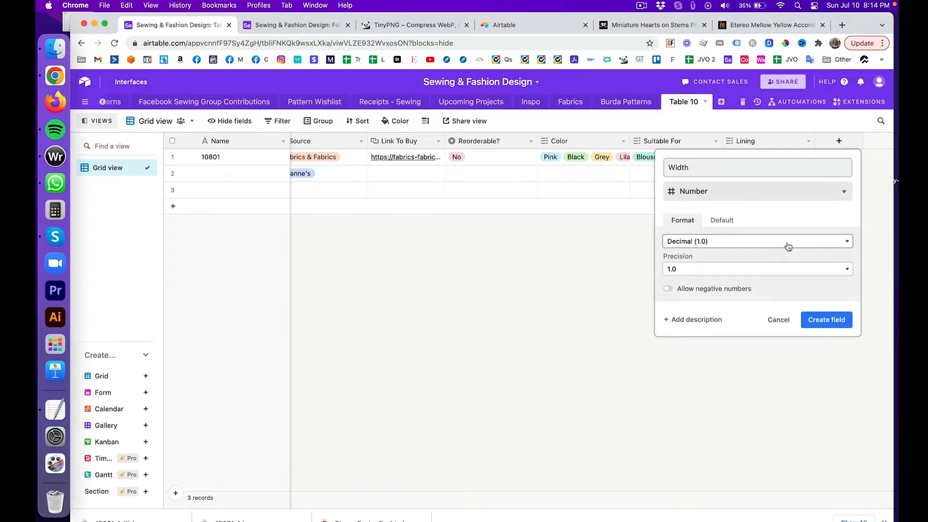
{"action": "left_click", "coordinate": [734, 241]}
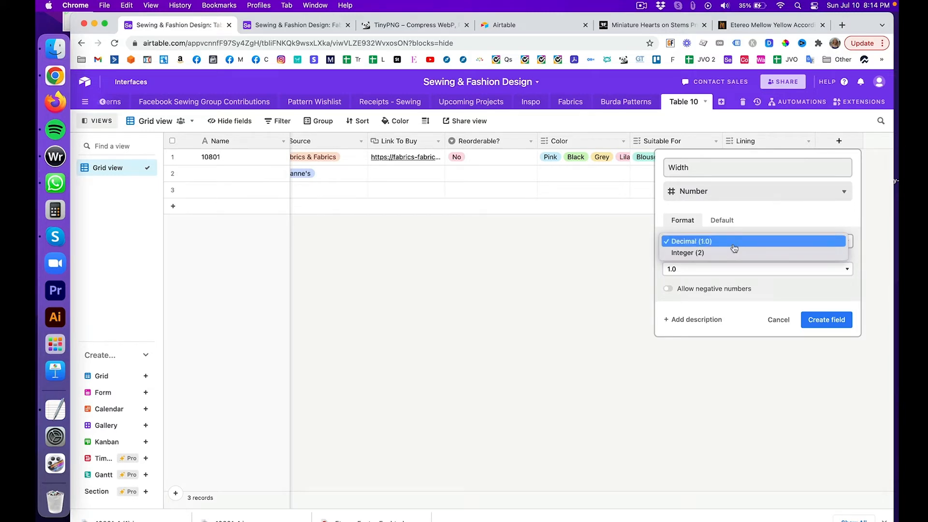
{"action": "left_click", "coordinate": [734, 245]}
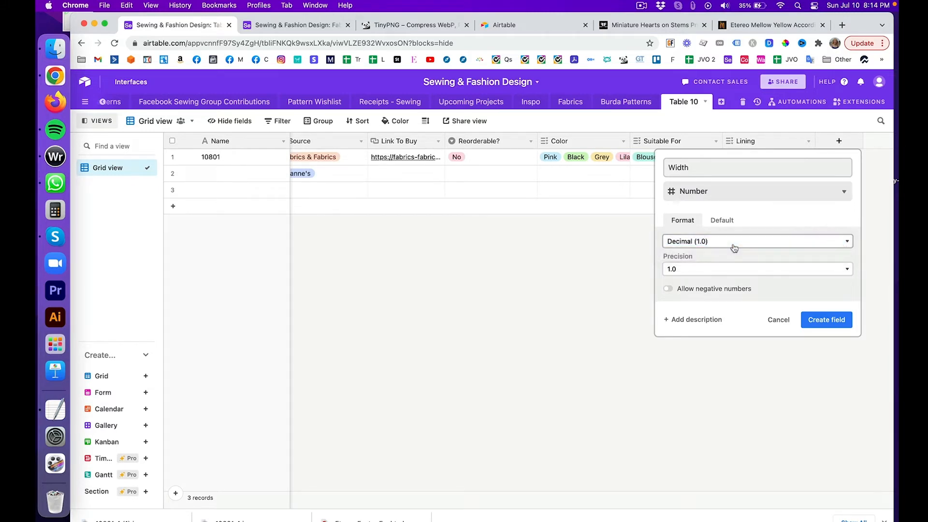
{"action": "left_click", "coordinate": [683, 274]}
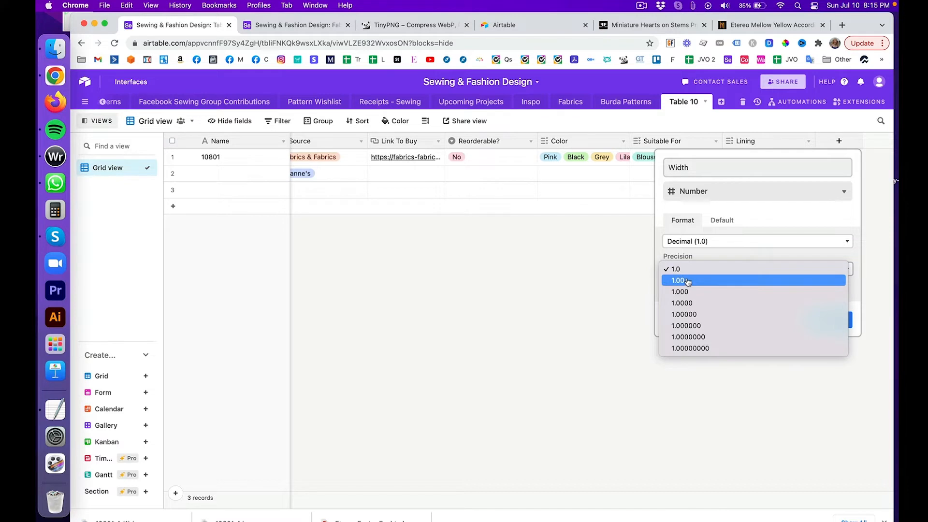
{"action": "left_click", "coordinate": [688, 282]}
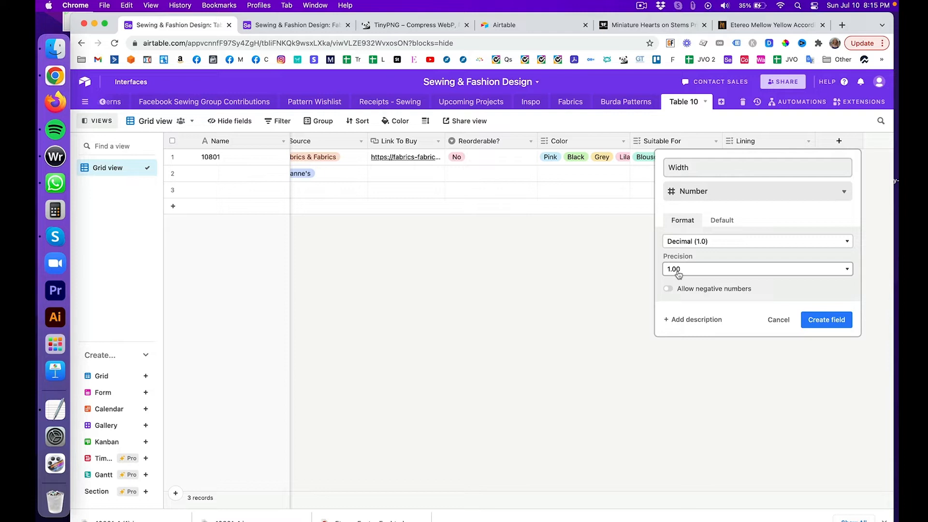
{"action": "left_click", "coordinate": [820, 319]}
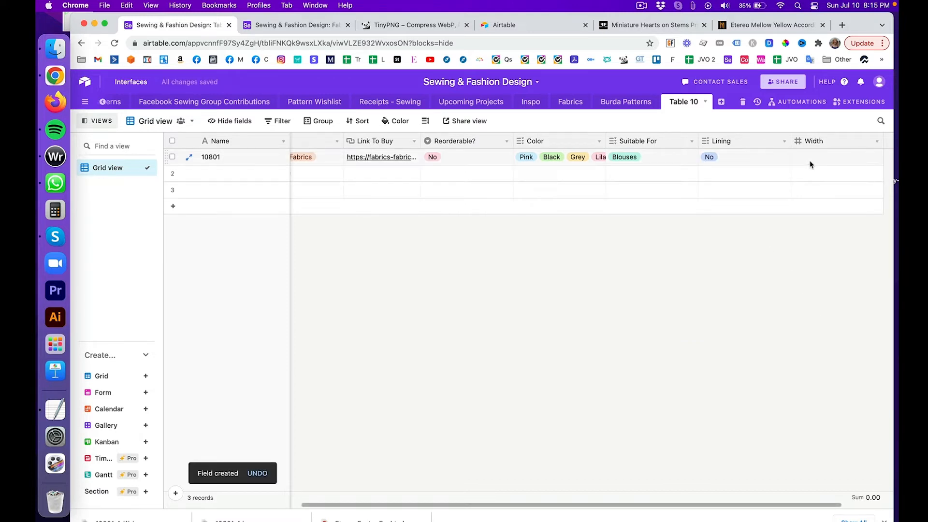
Step: Use Calculator to compute 53 × 2.54 = 134.62 cm for the fabric width
{"action": "left_click", "coordinate": [640, 25]}
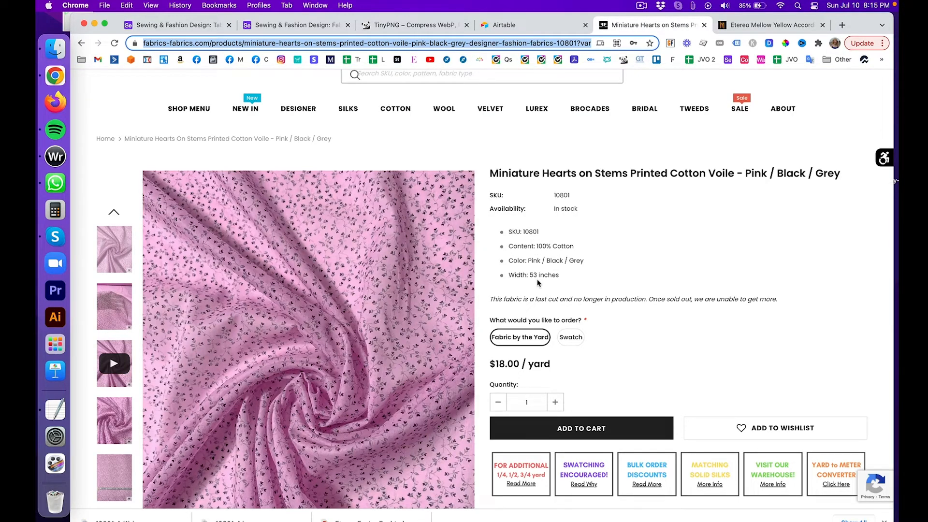
{"action": "left_click", "coordinate": [56, 210]}
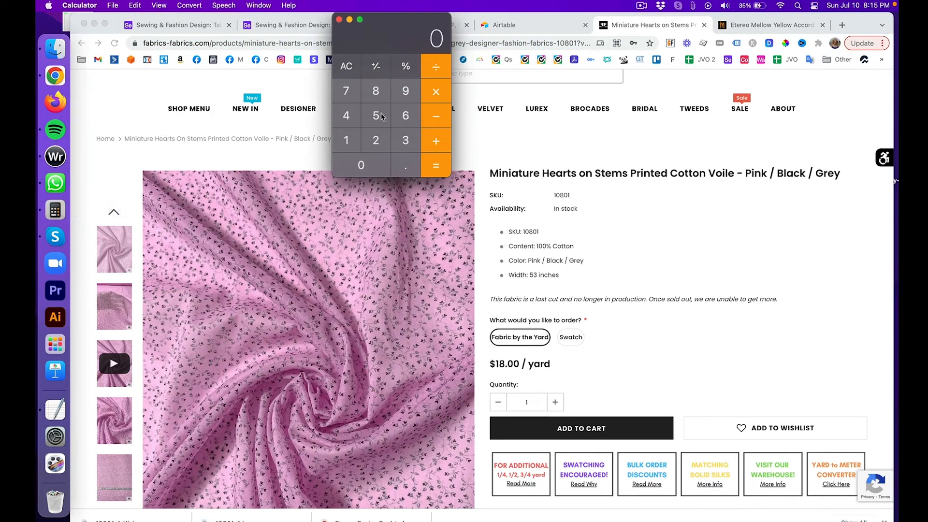
{"action": "left_click", "coordinate": [377, 118]}
{"action": "left_click", "coordinate": [406, 142]}
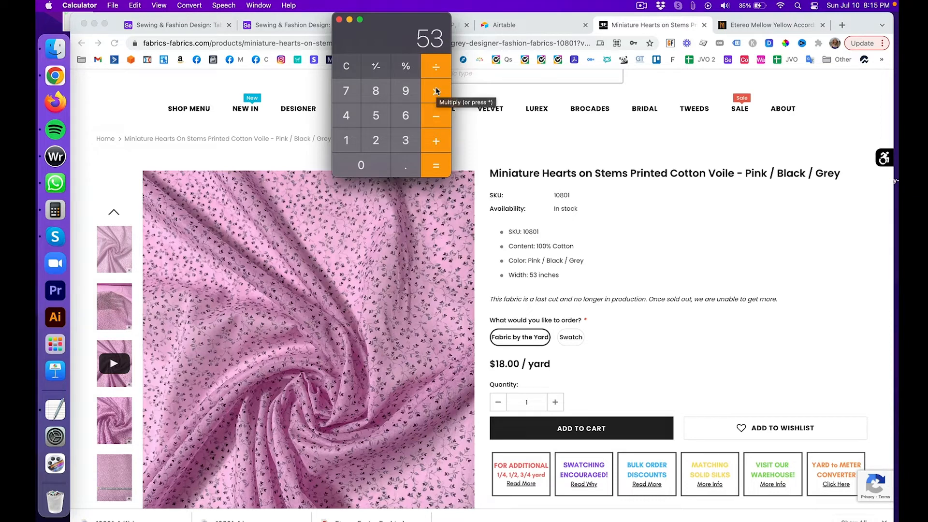
{"action": "left_click", "coordinate": [437, 91]}
{"action": "left_click", "coordinate": [376, 140]}
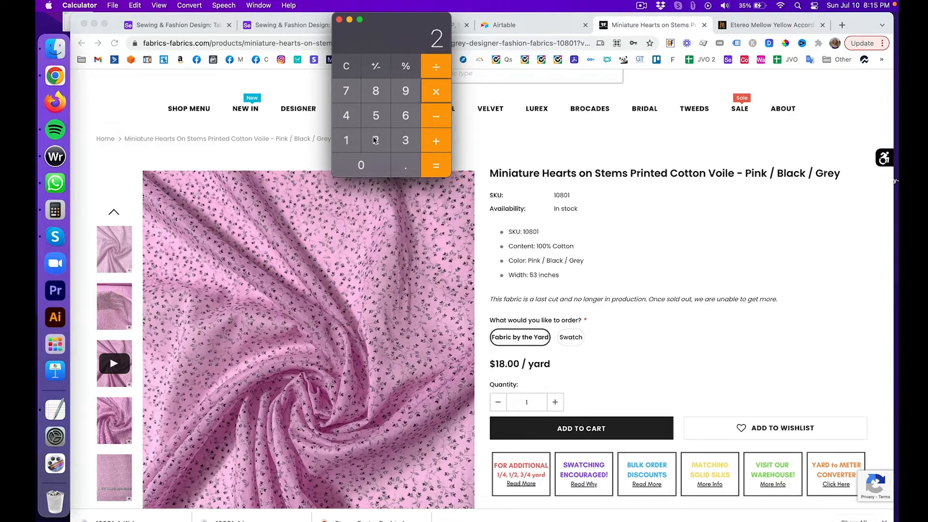
{"action": "left_click", "coordinate": [399, 162]}
{"action": "left_click", "coordinate": [372, 115]}
{"action": "left_click", "coordinate": [350, 116]}
{"action": "left_click", "coordinate": [436, 166]}
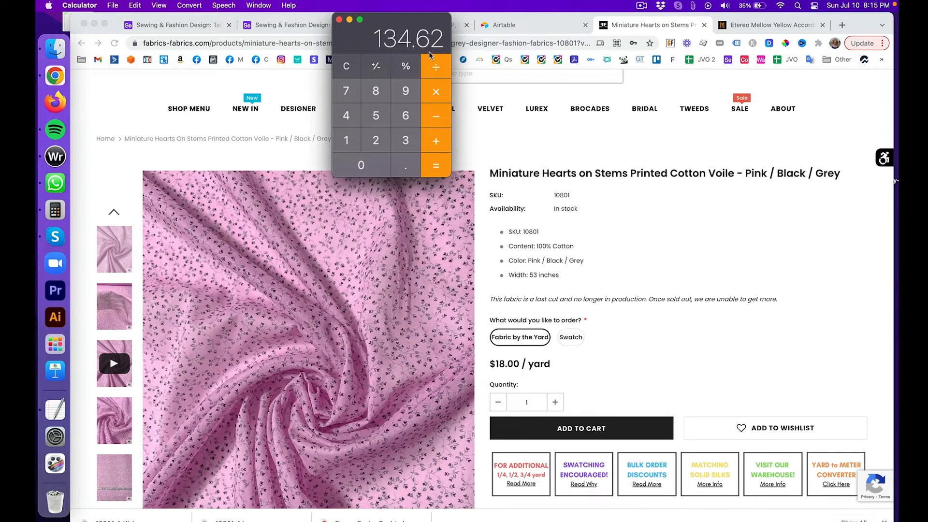
{"action": "left_click", "coordinate": [297, 28]}
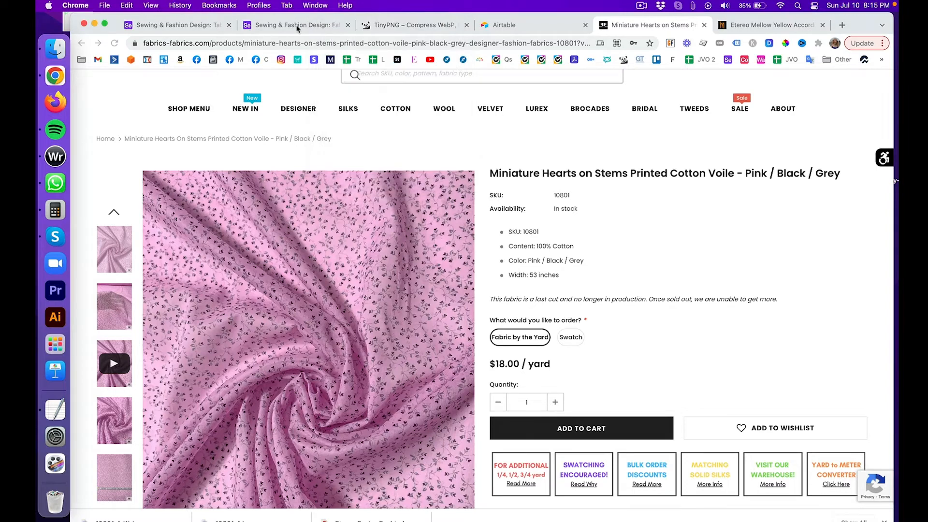
{"action": "left_click", "coordinate": [297, 27]}
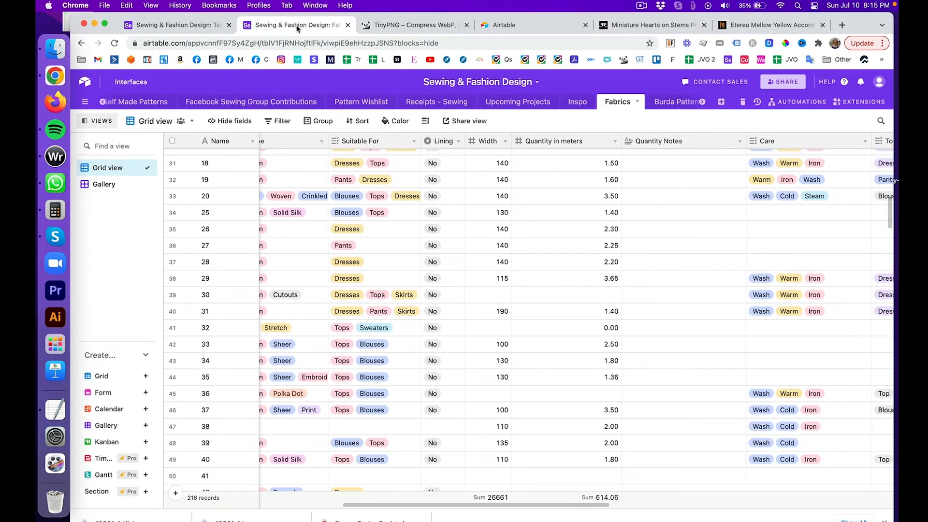
Step: Enter 135 as fabric 10801's Width in Table 10
{"action": "left_click", "coordinate": [203, 27]}
{"action": "left_click", "coordinate": [812, 157]}
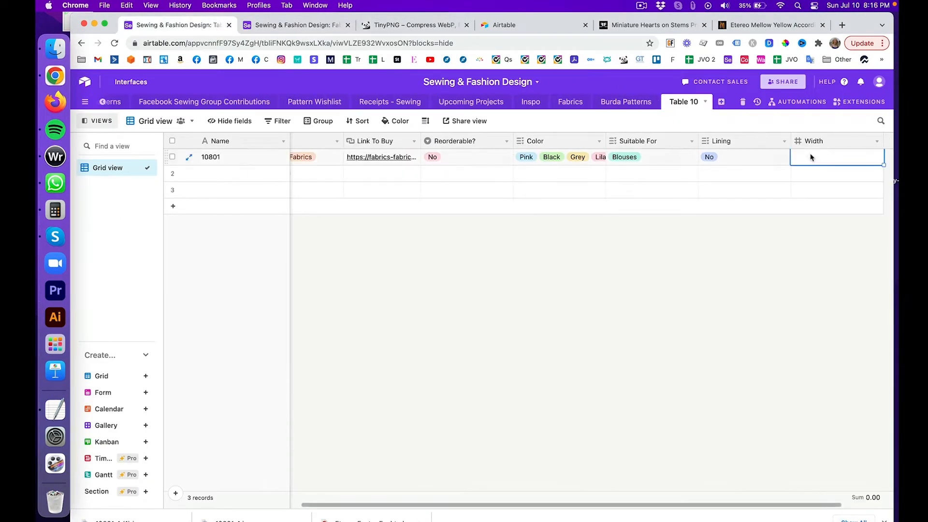
{"action": "type", "text": "135"}
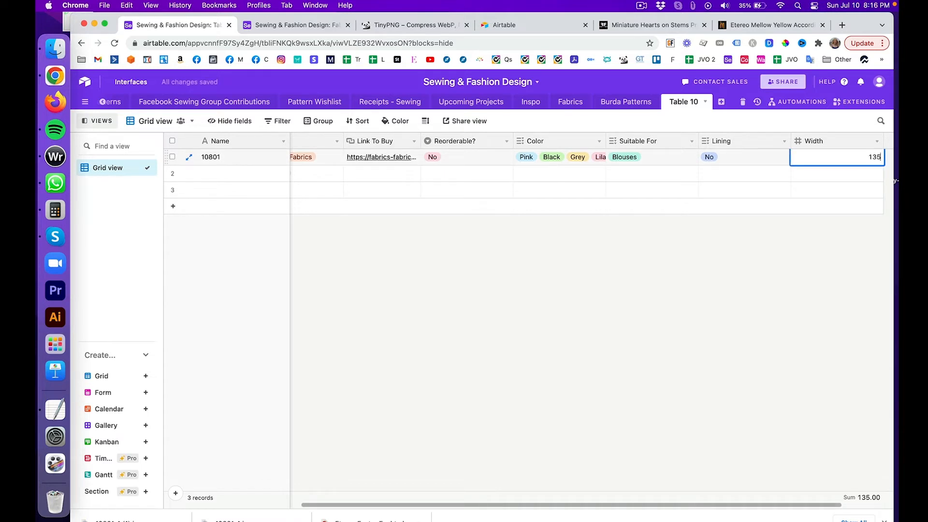
{"action": "key", "text": "Return"}
Step: Add a new field named 'Quantity in Yards'
{"action": "scroll", "coordinate": [815, 284], "scroll_direction": "right", "scroll_amount": 3}
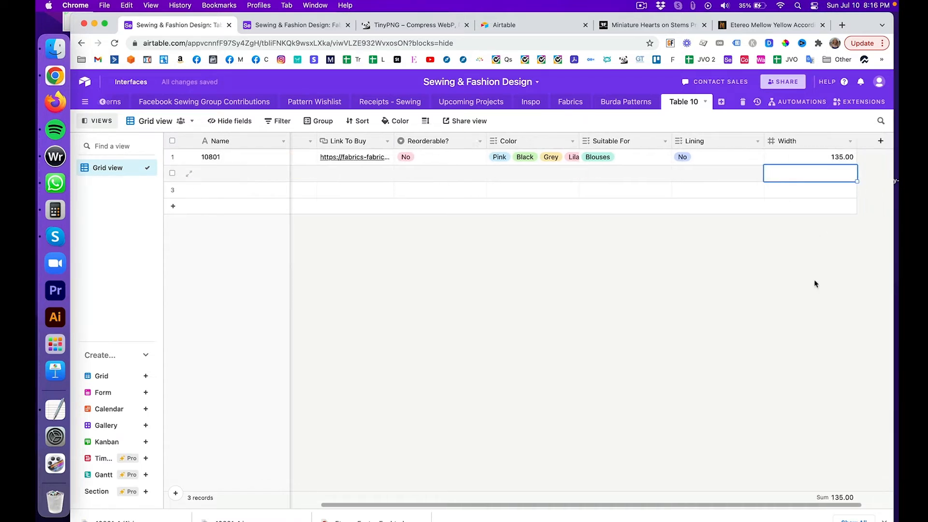
{"action": "left_click", "coordinate": [838, 141]}
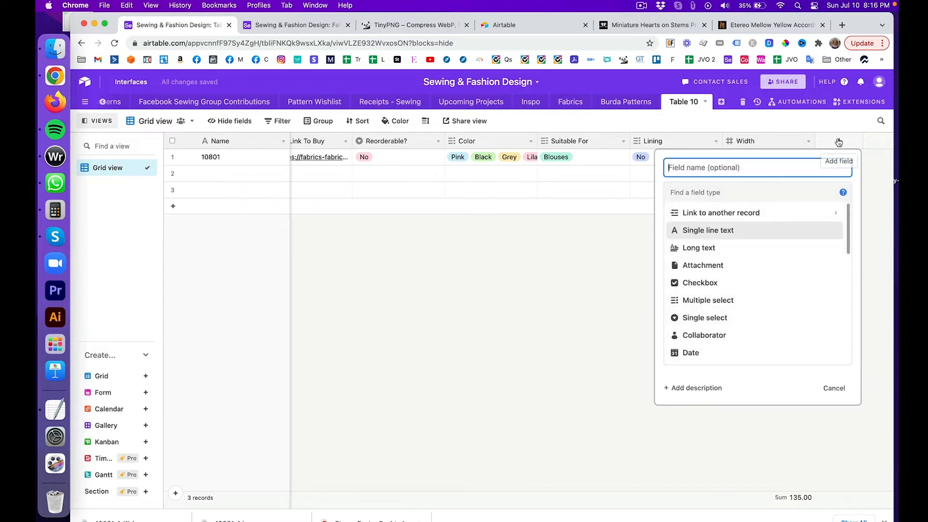
{"action": "type", "text": "Quantity in Meters"}
{"action": "key", "text": "BackSpace"}
{"action": "key", "text": "BackSpace"}
{"action": "key", "text": "BackSpace"}
{"action": "key", "text": "BackSpace"}
{"action": "key", "text": "BackSpace"}
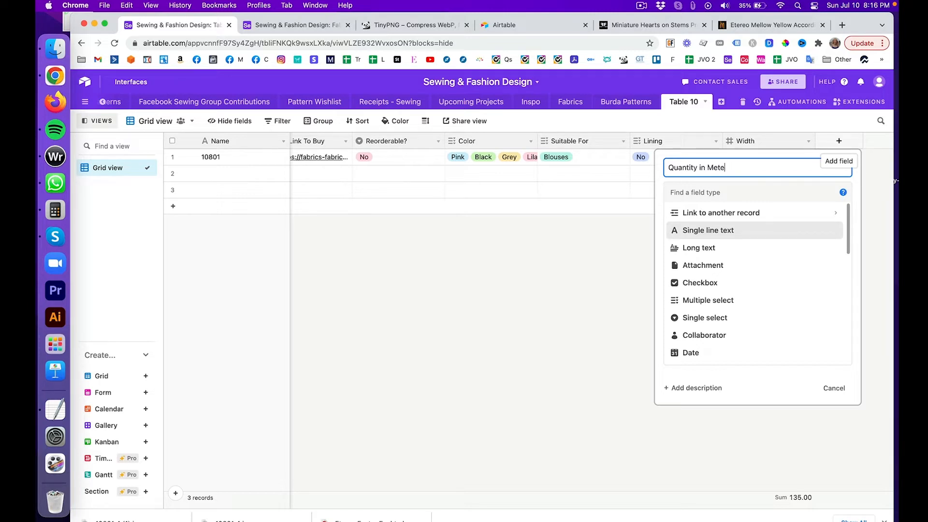
{"action": "key", "text": "BackSpace"}
{"action": "type", "text": "Yards"}
{"action": "key", "text": "Return"}
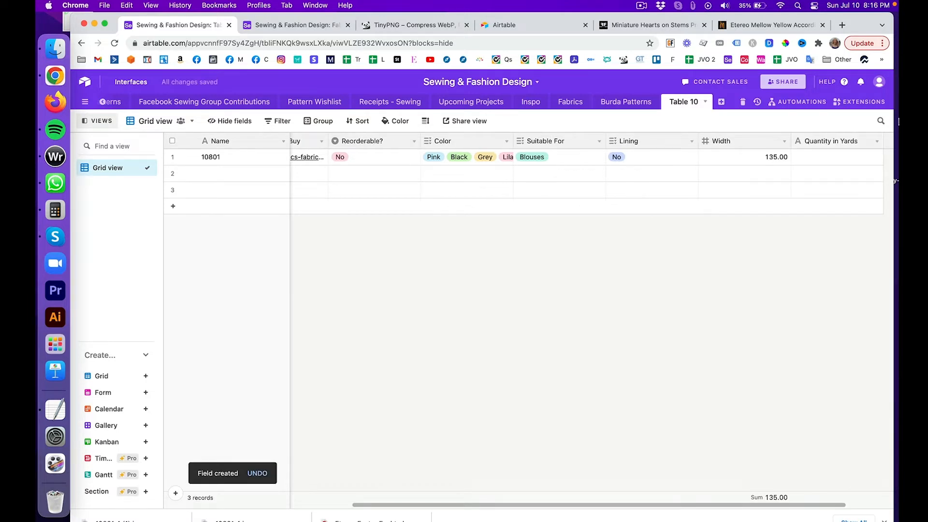
Step: Change Quantity in Yards to a Number field with 1.00 precision and save it
{"action": "left_click", "coordinate": [875, 142]}
{"action": "left_click", "coordinate": [870, 158]}
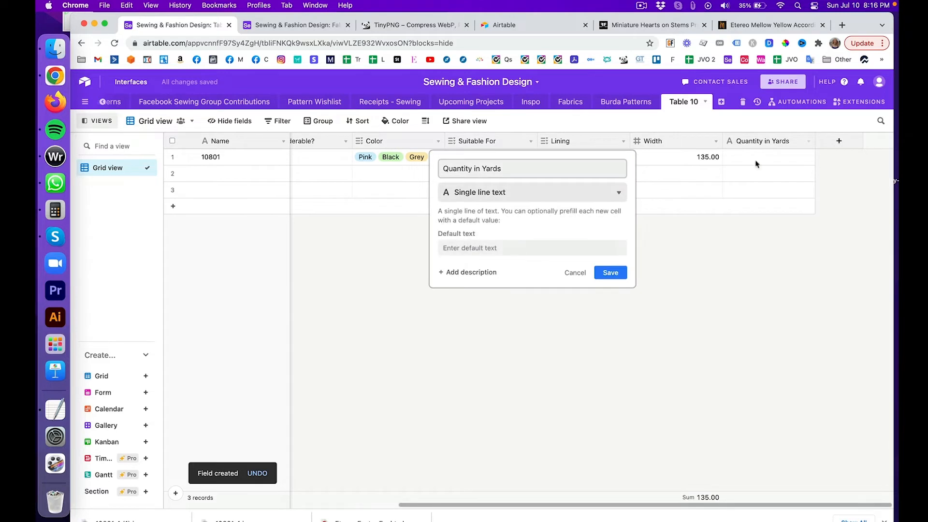
{"action": "left_click", "coordinate": [619, 194]}
{"action": "scroll", "coordinate": [590, 259], "scroll_direction": "down", "scroll_amount": 5}
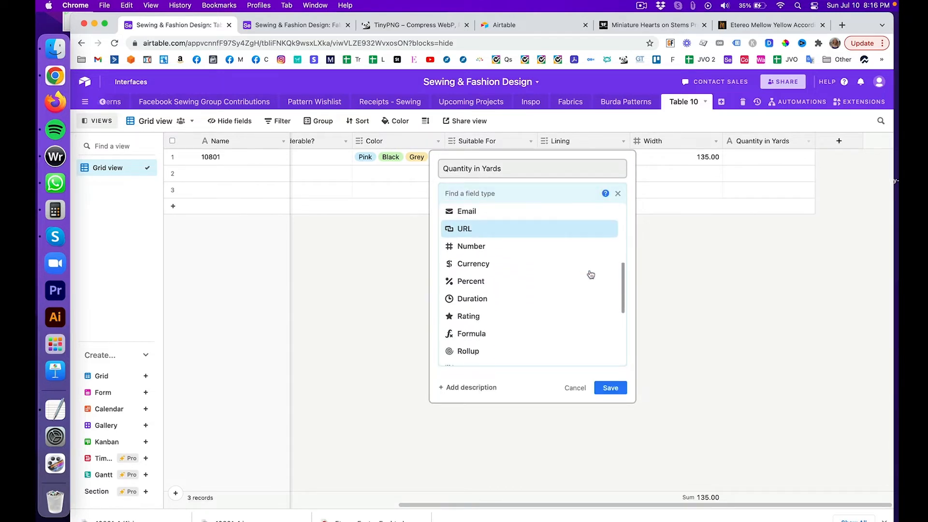
{"action": "scroll", "coordinate": [591, 274], "scroll_direction": "down", "scroll_amount": 1}
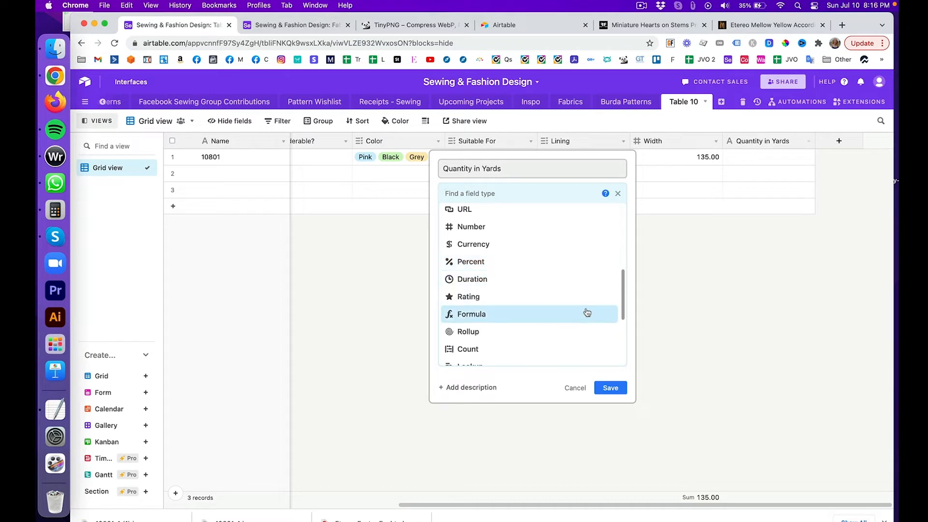
{"action": "scroll", "coordinate": [587, 311], "scroll_direction": "down", "scroll_amount": 3}
{"action": "scroll", "coordinate": [587, 312], "scroll_direction": "up", "scroll_amount": 5}
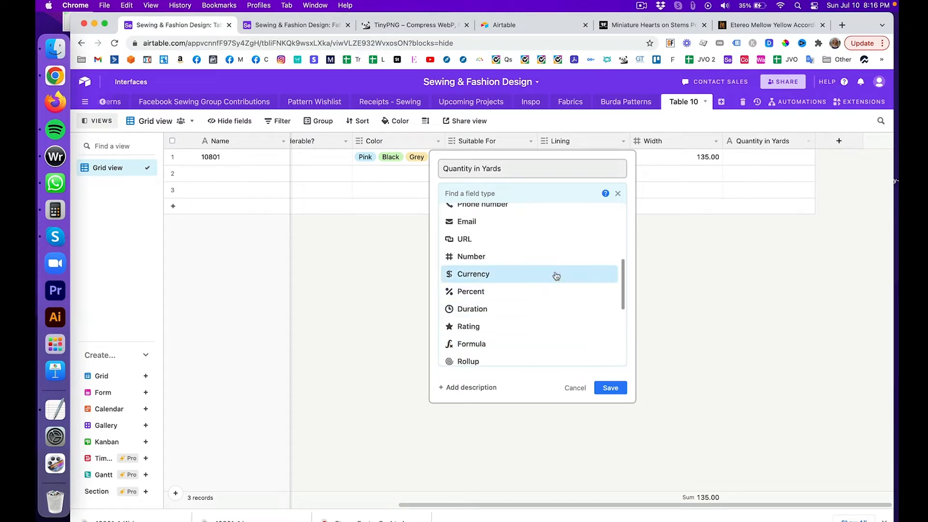
{"action": "left_click", "coordinate": [546, 257]}
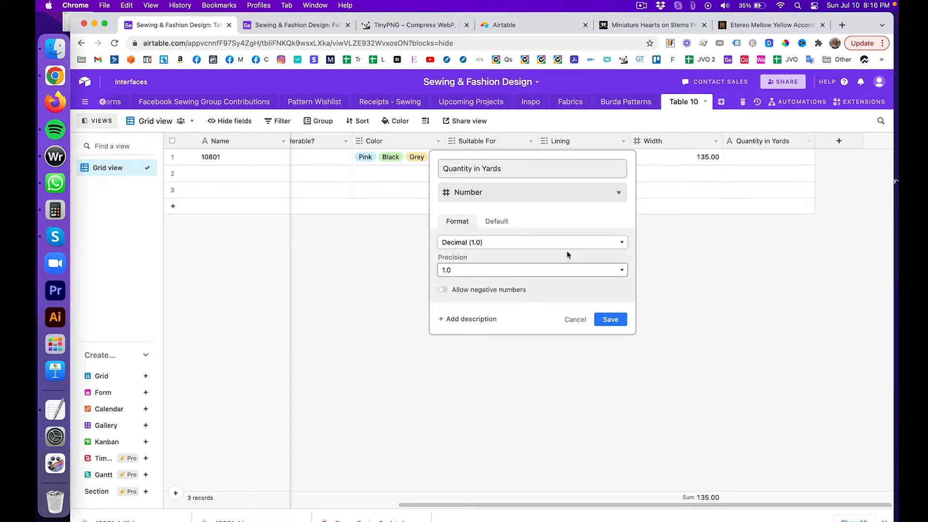
{"action": "left_click", "coordinate": [534, 271]}
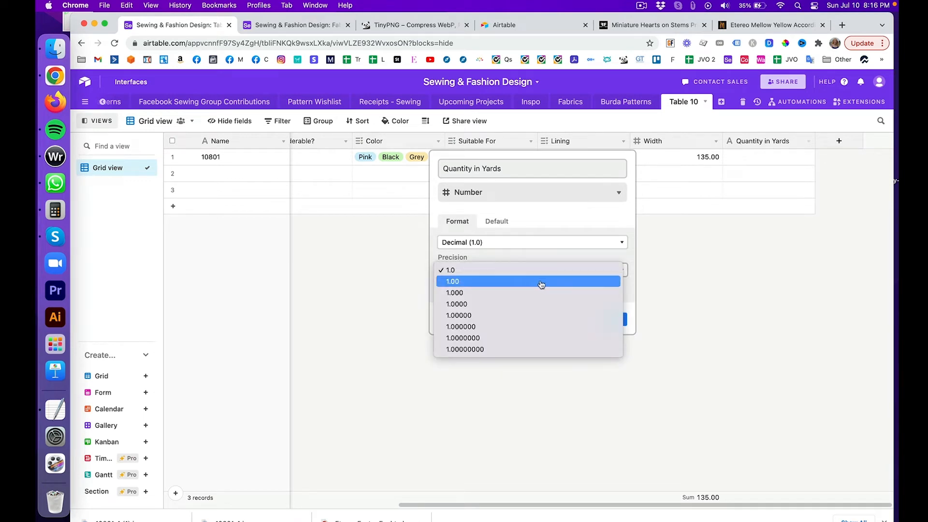
{"action": "left_click", "coordinate": [541, 283]}
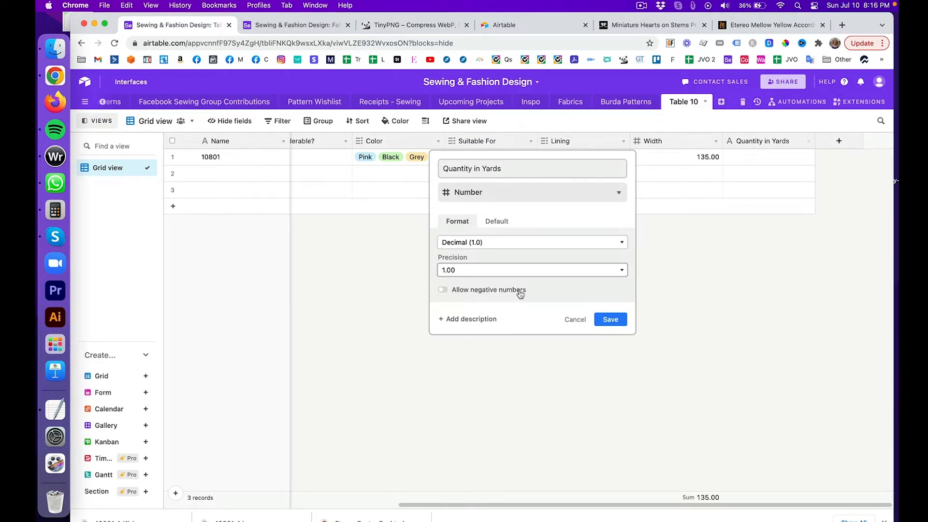
{"action": "left_click", "coordinate": [605, 319]}
{"action": "left_click", "coordinate": [739, 162]}
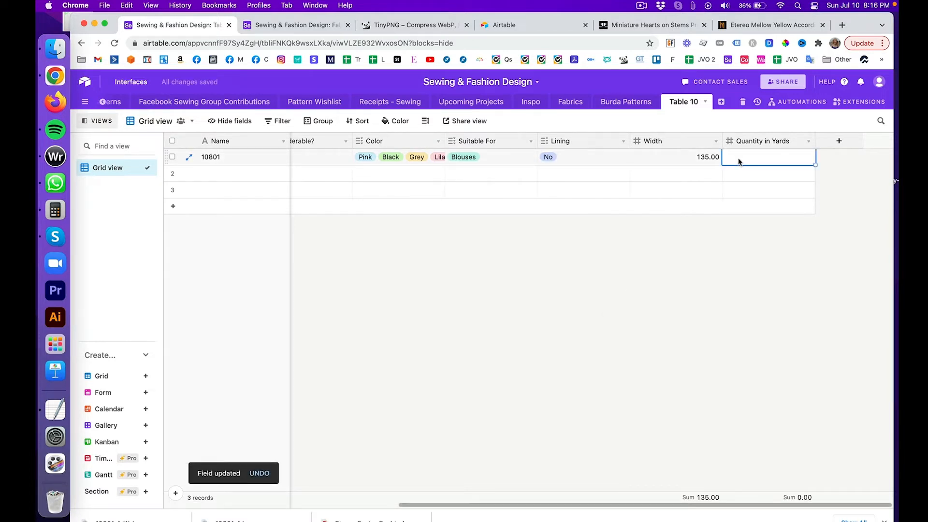
Step: Type 2 into record 10801's Quantity in Yards, then edit it to 2.25
{"action": "type", "text": "2"}
{"action": "key", "text": "Return"}
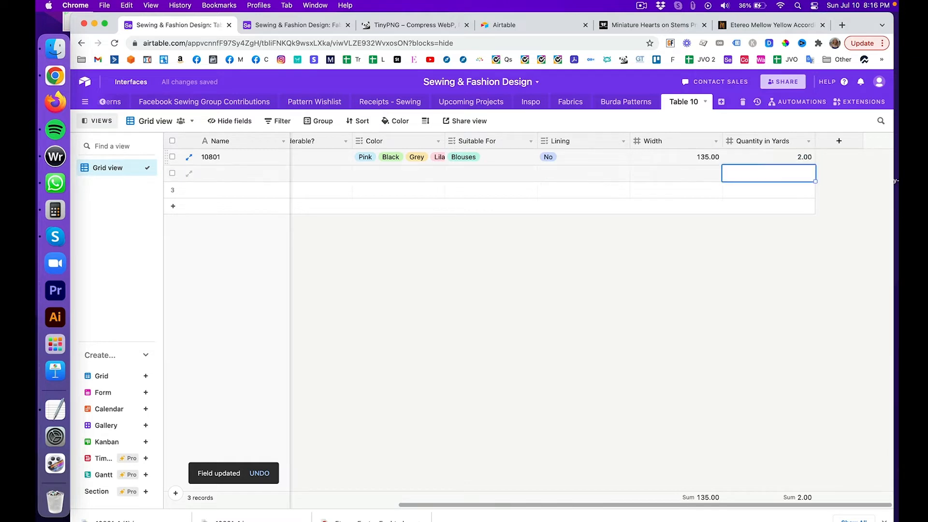
{"action": "left_click", "coordinate": [800, 157]}
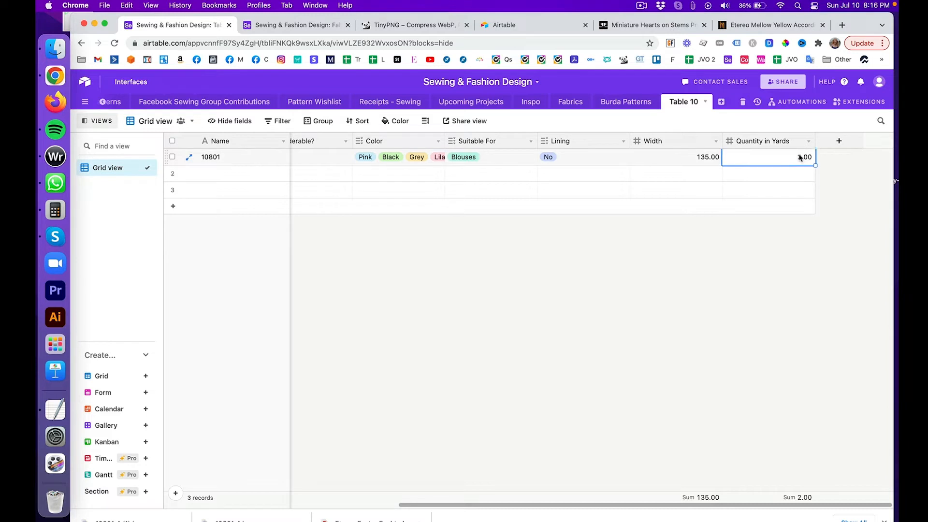
{"action": "double_click", "coordinate": [800, 157]}
{"action": "type", "text": ".25"}
{"action": "key", "text": "Return"}
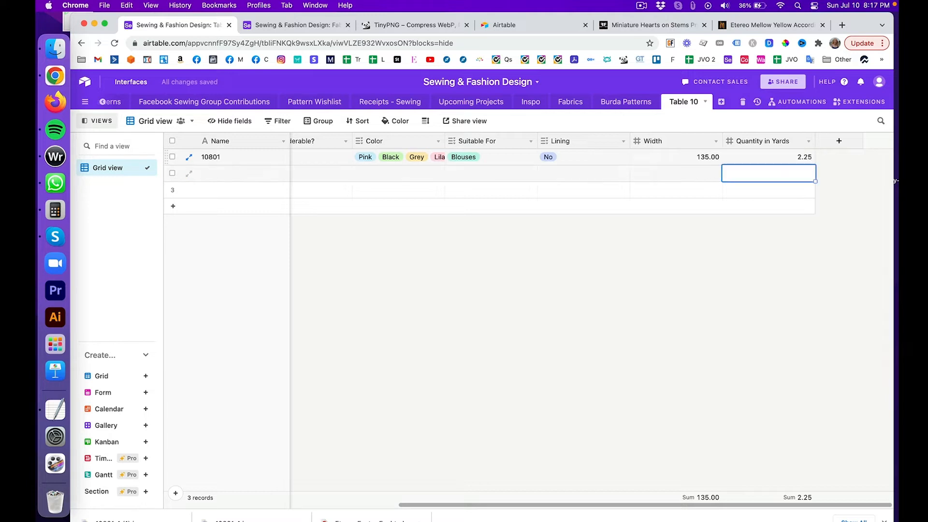
{"action": "left_click", "coordinate": [860, 253]}
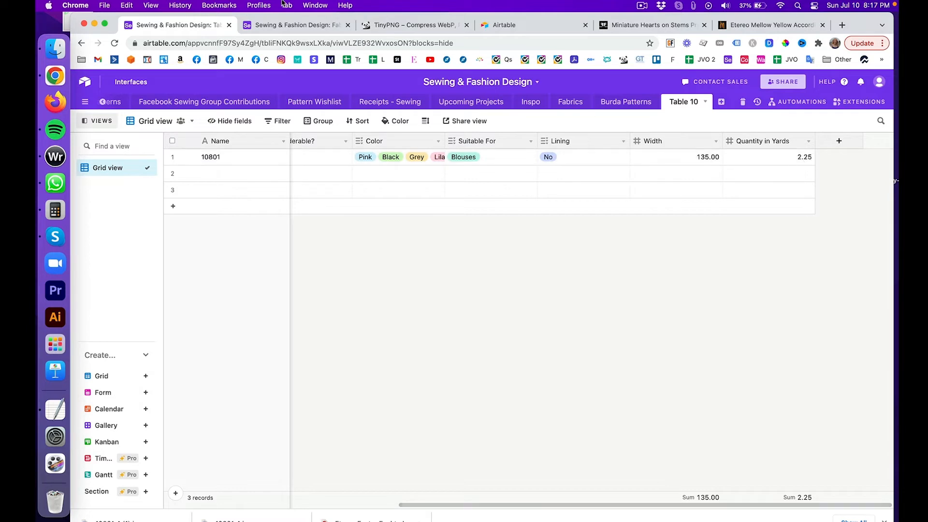
Step: Open the Fabrics grid, close the downloads bar, and scroll through its columns and rows
{"action": "left_click", "coordinate": [284, 30]}
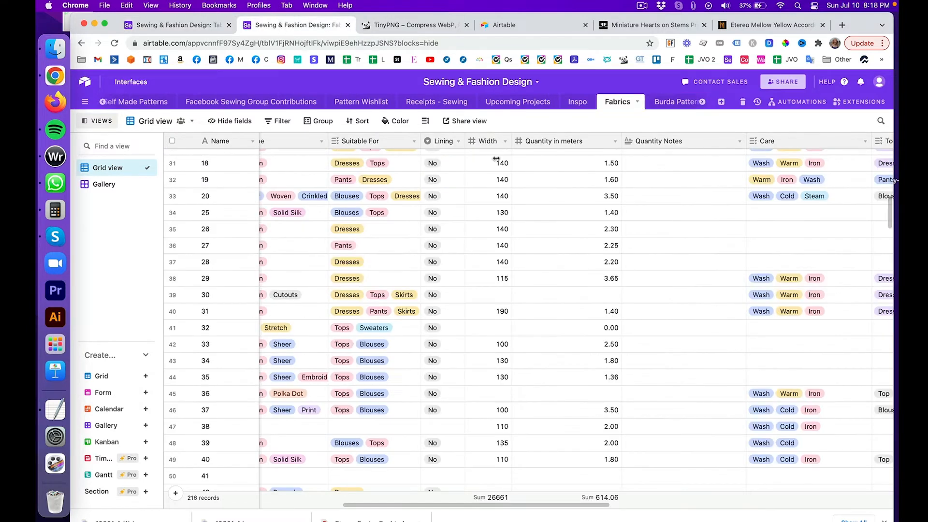
{"action": "scroll", "coordinate": [572, 250], "scroll_direction": "right", "scroll_amount": 3}
{"action": "scroll", "coordinate": [571, 251], "scroll_direction": "right", "scroll_amount": 3}
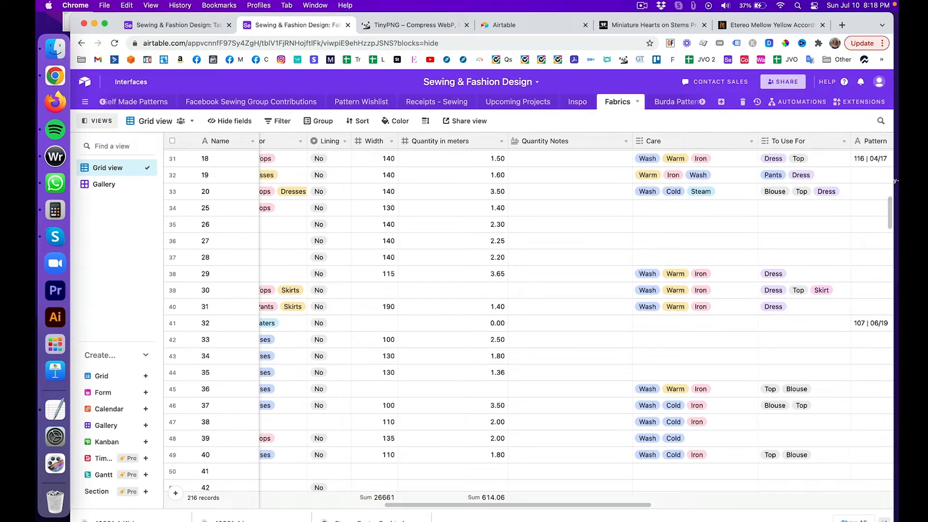
{"action": "left_click", "coordinate": [884, 521]}
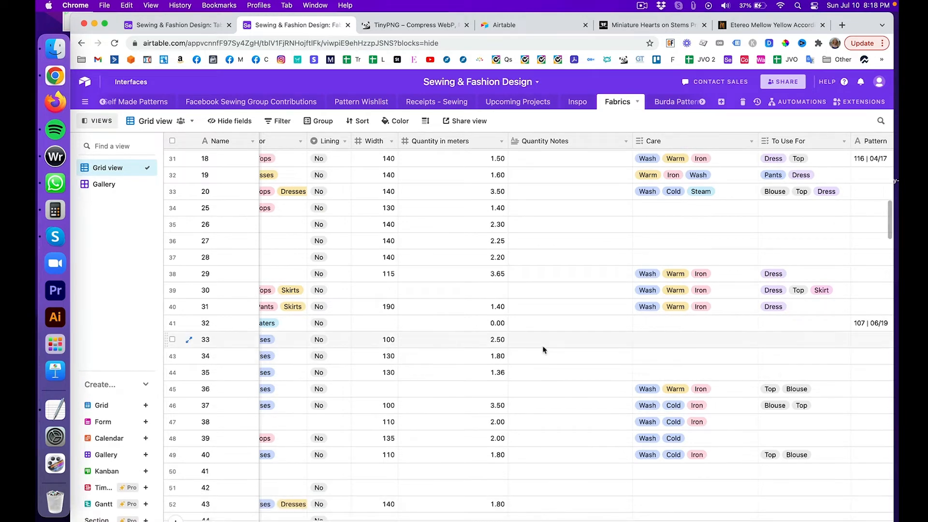
{"action": "scroll", "coordinate": [573, 317], "scroll_direction": "up", "scroll_amount": 6}
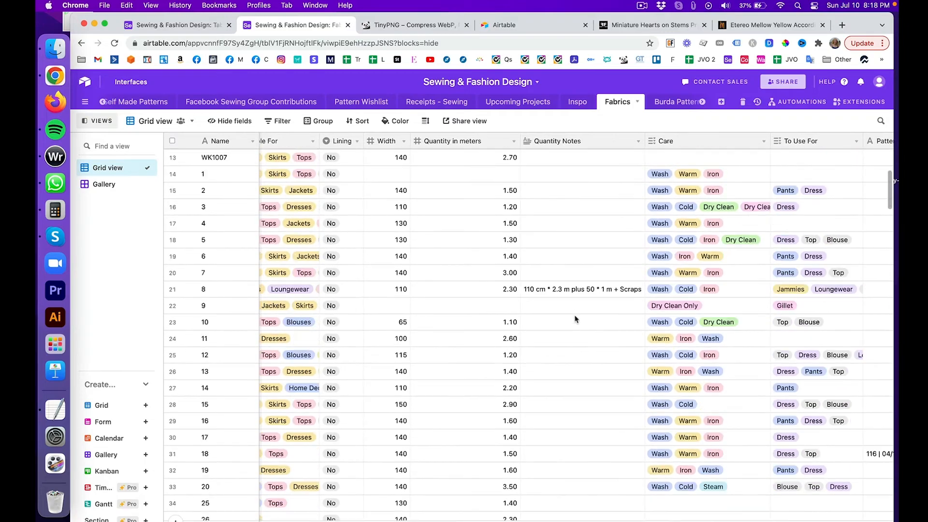
{"action": "scroll", "coordinate": [575, 319], "scroll_direction": "up", "scroll_amount": 5}
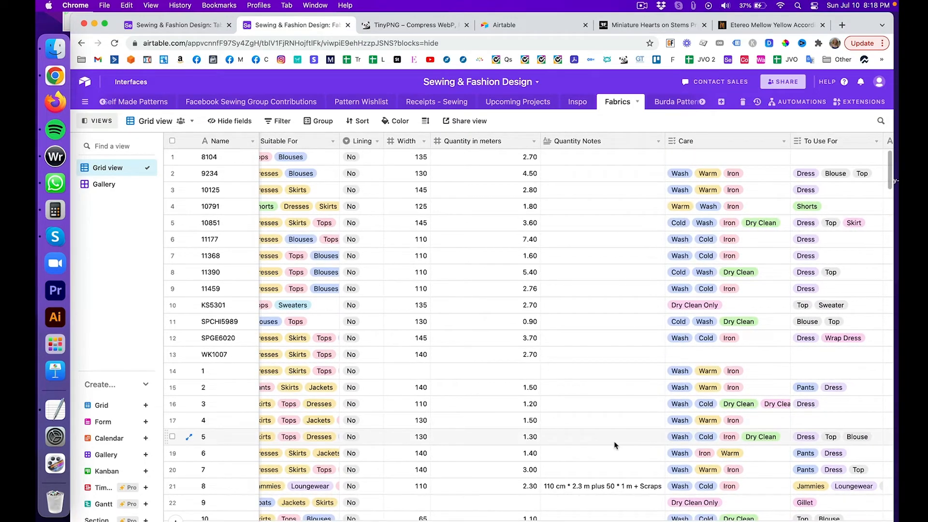
{"action": "scroll", "coordinate": [615, 444], "scroll_direction": "down", "scroll_amount": 2}
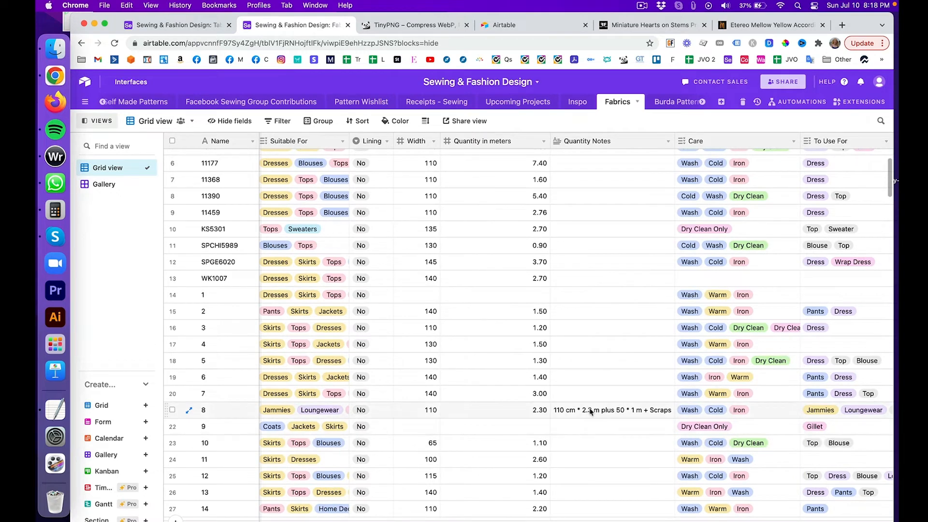
{"action": "scroll", "coordinate": [590, 414], "scroll_direction": "down", "scroll_amount": 15}
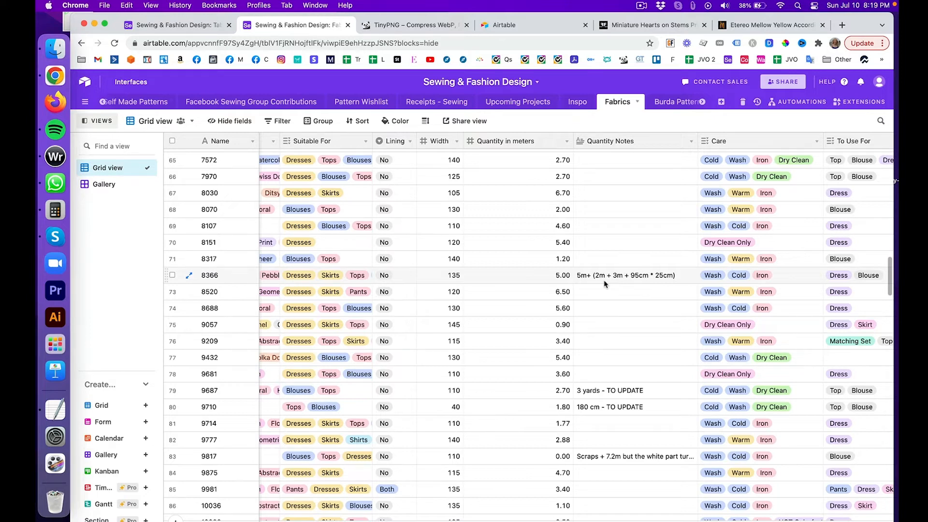
Step: In the Fabrics gallery view, remove the existing Floral type filter
{"action": "left_click", "coordinate": [100, 185]}
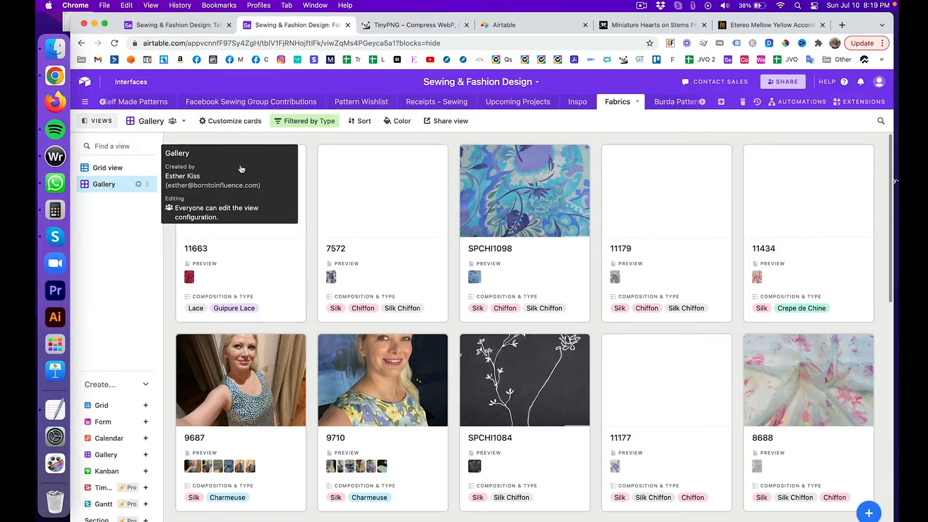
{"action": "left_click", "coordinate": [304, 121]}
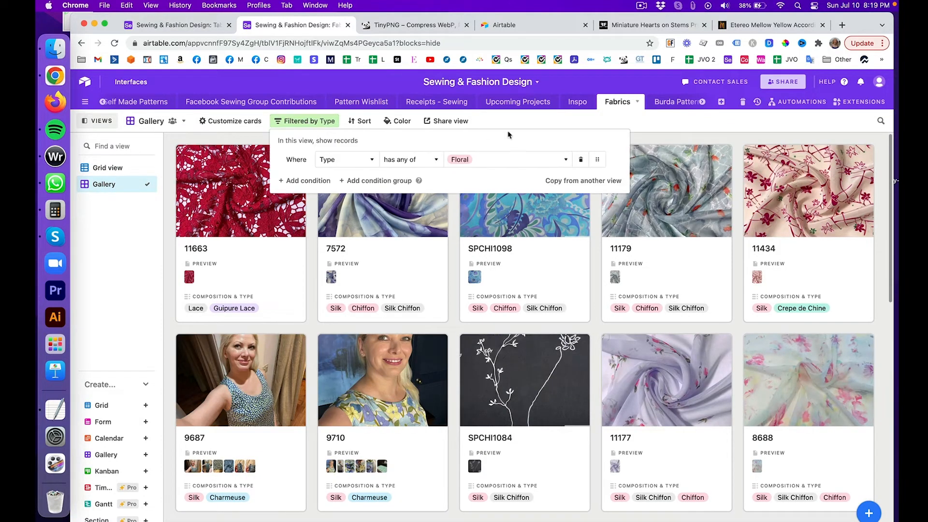
{"action": "left_click", "coordinate": [580, 160]}
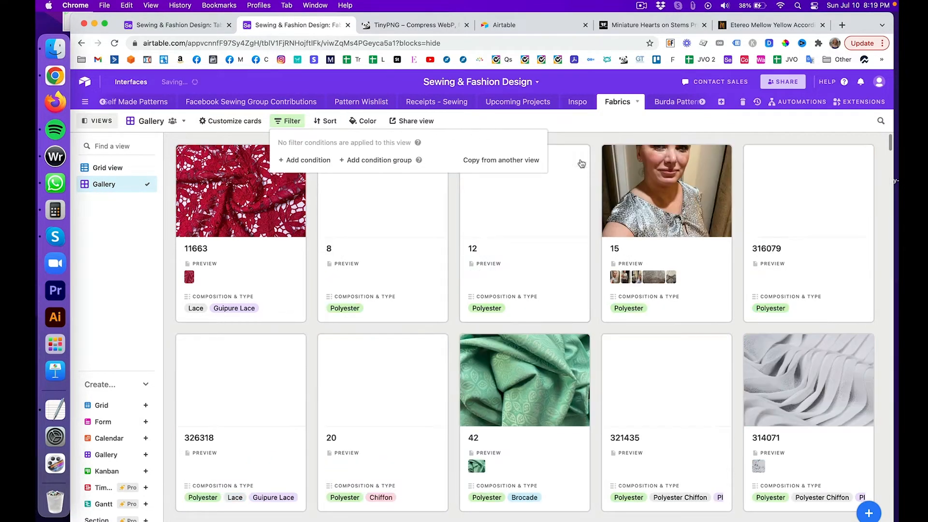
Step: Add a filter condition Quantity in meters > 3
{"action": "left_click", "coordinate": [306, 160]}
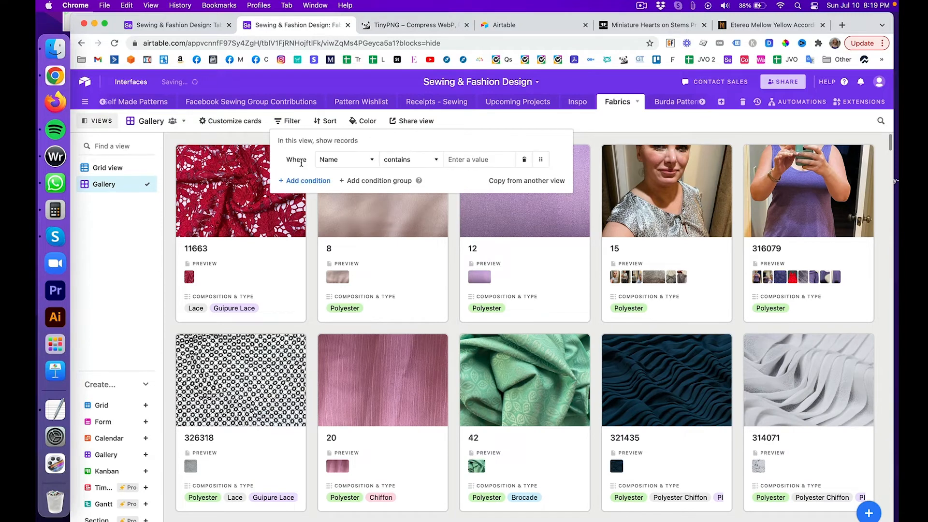
{"action": "left_click", "coordinate": [372, 160]}
{"action": "scroll", "coordinate": [368, 224], "scroll_direction": "down", "scroll_amount": 5}
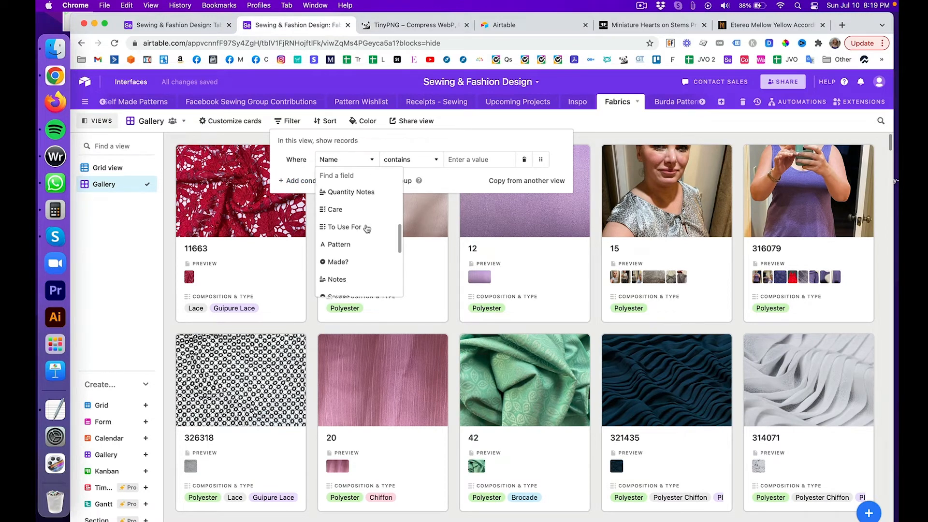
{"action": "scroll", "coordinate": [367, 228], "scroll_direction": "down", "scroll_amount": 3}
{"action": "scroll", "coordinate": [367, 228], "scroll_direction": "up", "scroll_amount": 2}
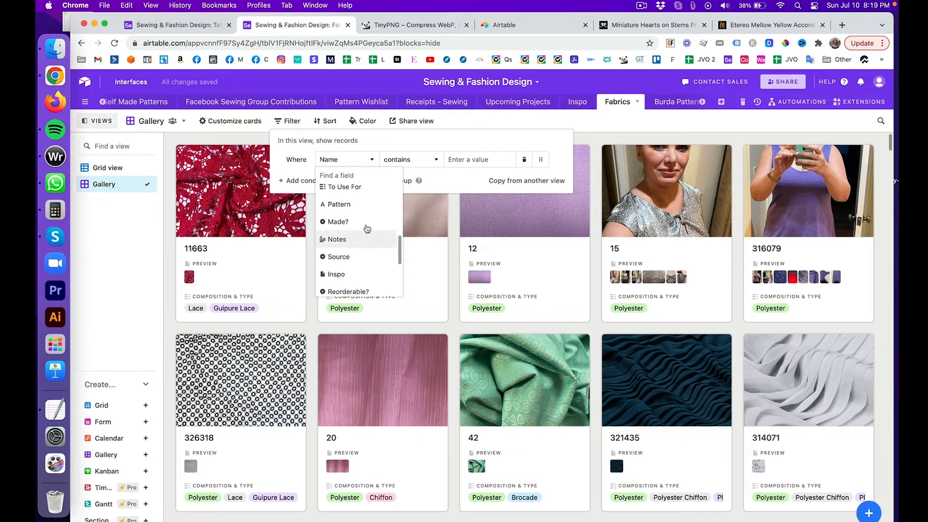
{"action": "scroll", "coordinate": [367, 228], "scroll_direction": "down", "scroll_amount": 4}
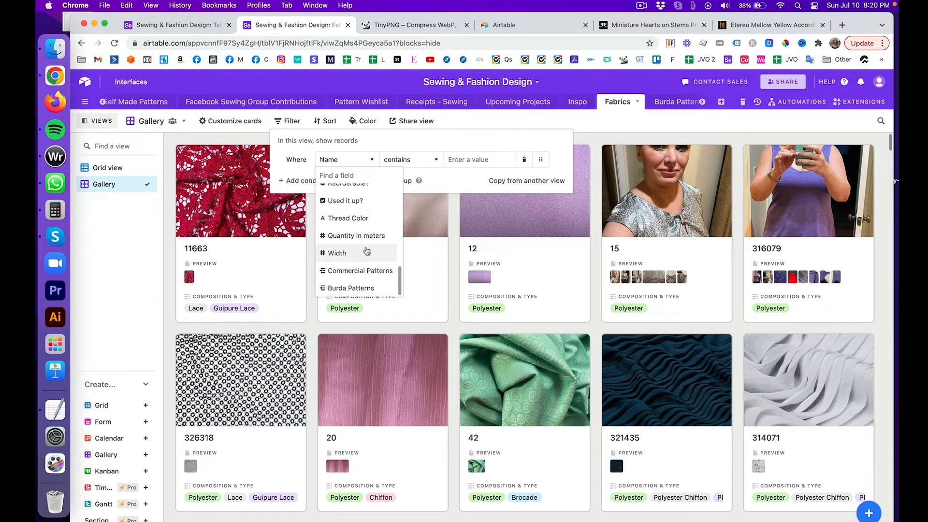
{"action": "left_click", "coordinate": [369, 236]}
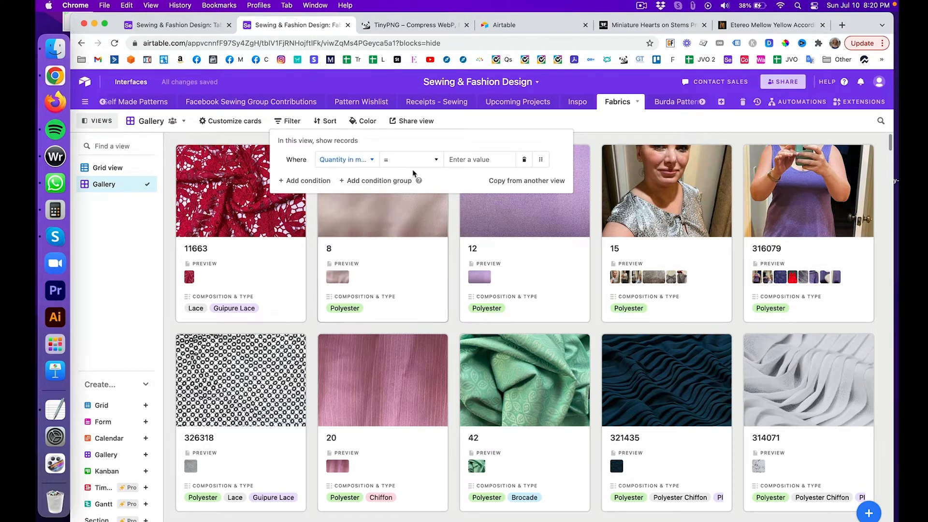
{"action": "left_click", "coordinate": [429, 159]}
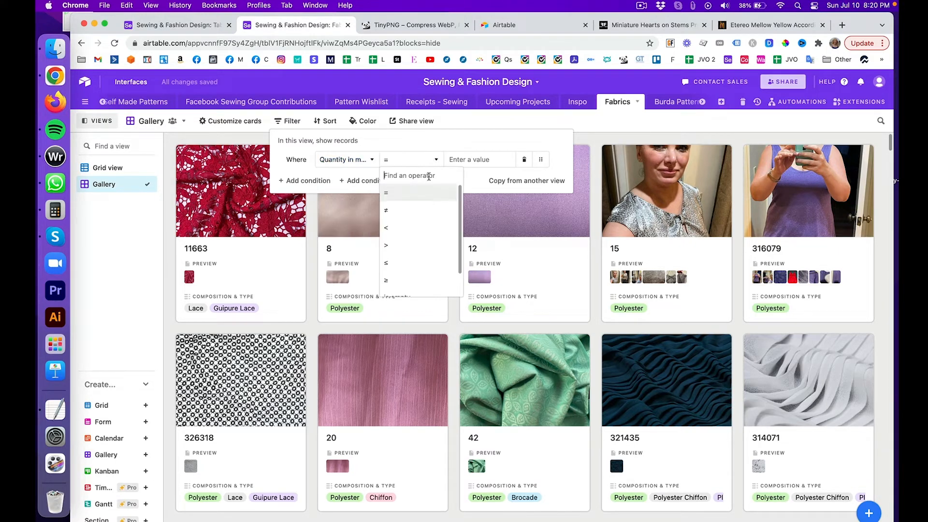
{"action": "left_click", "coordinate": [415, 244]}
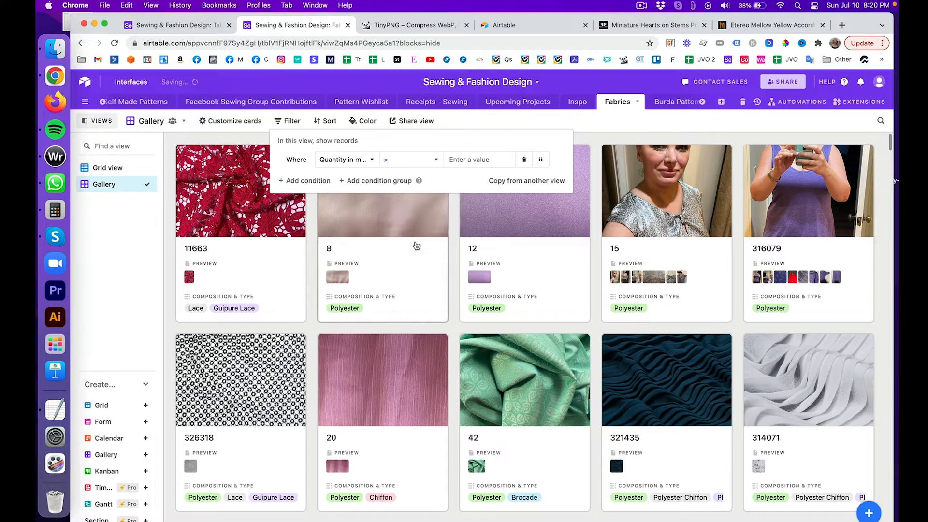
{"action": "left_click", "coordinate": [483, 163]}
{"action": "type", "text": "3"}
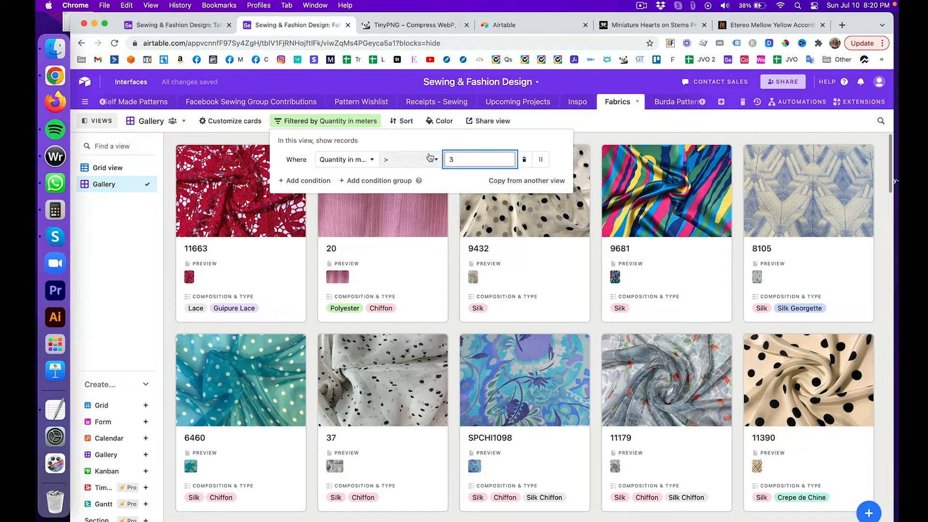
Step: Add a second condition, Quantity Notes is not empty, and close the filter panel
{"action": "left_click", "coordinate": [313, 181]}
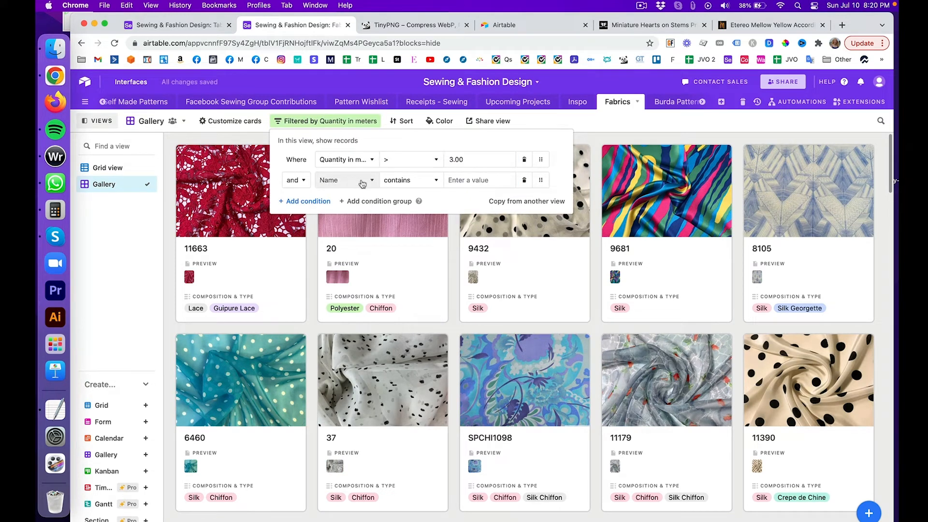
{"action": "left_click", "coordinate": [360, 181]}
{"action": "scroll", "coordinate": [360, 261], "scroll_direction": "down", "scroll_amount": 3}
{"action": "scroll", "coordinate": [360, 272], "scroll_direction": "down", "scroll_amount": 2}
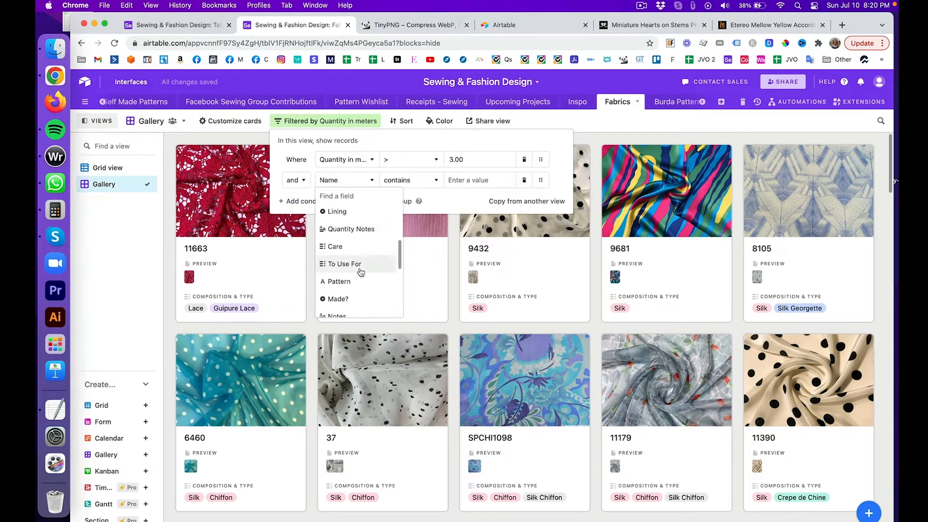
{"action": "left_click", "coordinate": [356, 228]}
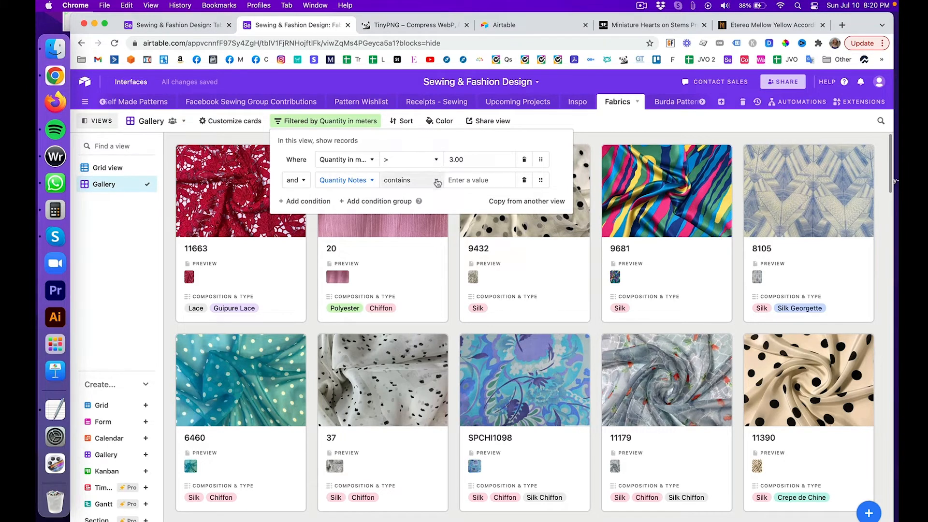
{"action": "left_click", "coordinate": [437, 182]}
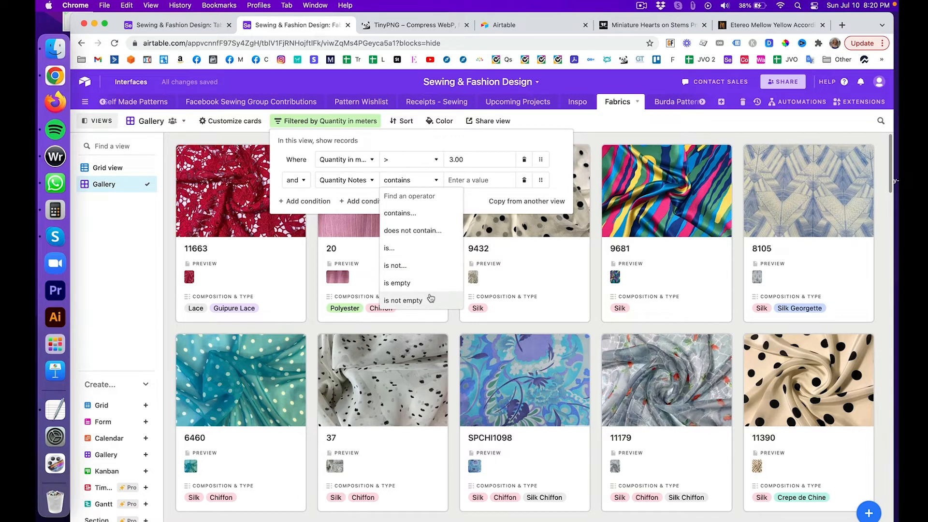
{"action": "left_click", "coordinate": [433, 286]}
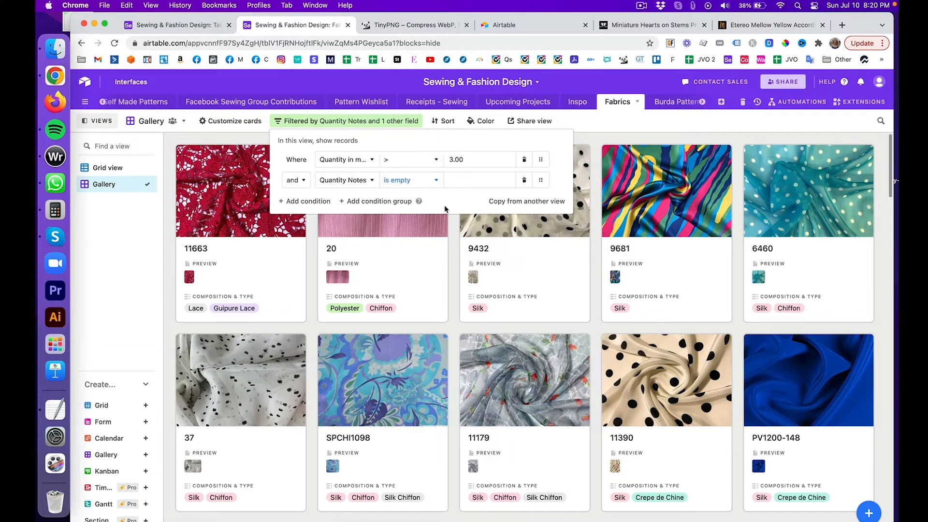
{"action": "left_click", "coordinate": [434, 180]}
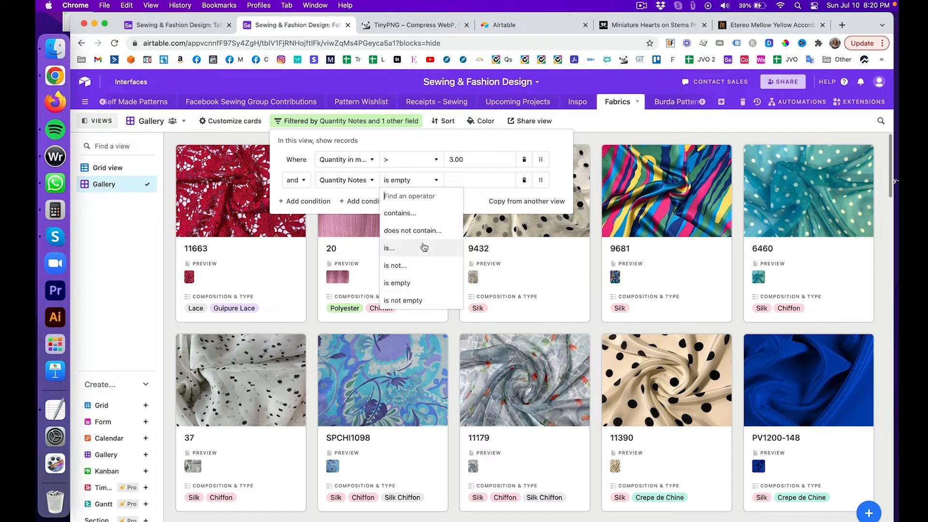
{"action": "left_click", "coordinate": [424, 265]}
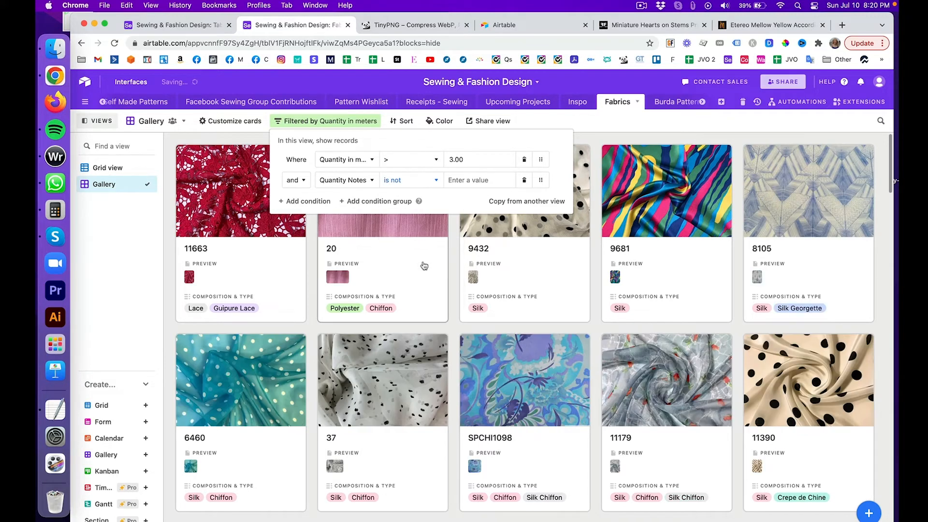
{"action": "left_click", "coordinate": [434, 179]}
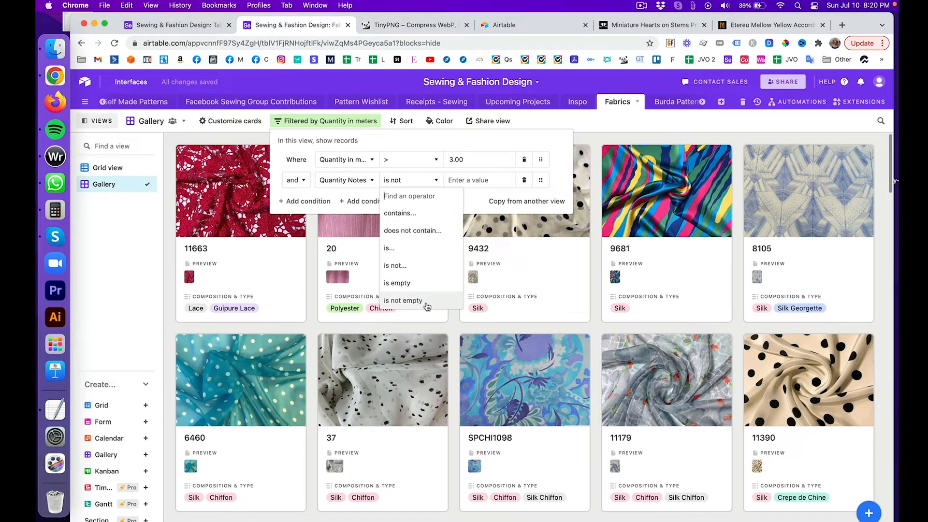
{"action": "left_click", "coordinate": [415, 300]}
{"action": "left_click", "coordinate": [528, 402]}
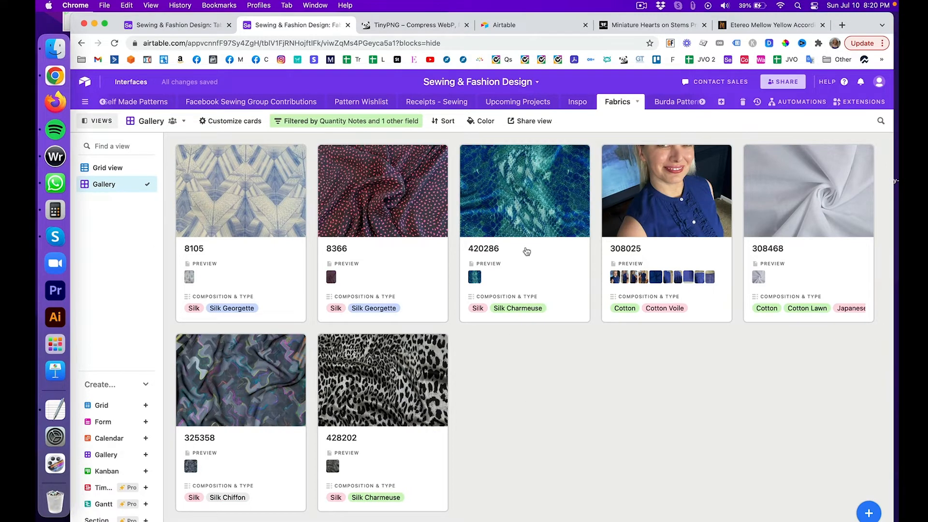
{"action": "left_click", "coordinate": [667, 197]}
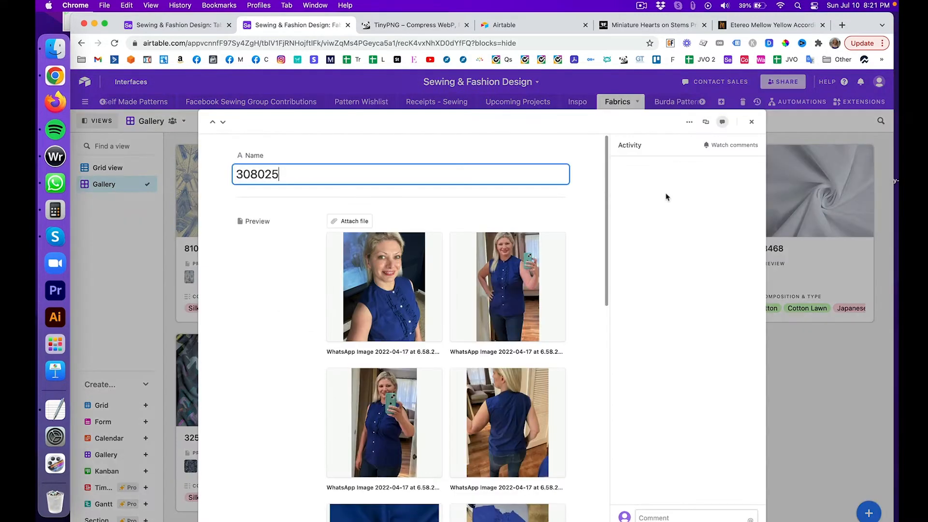
{"action": "scroll", "coordinate": [523, 224], "scroll_direction": "down", "scroll_amount": 5}
{"action": "scroll", "coordinate": [523, 225], "scroll_direction": "down", "scroll_amount": 10}
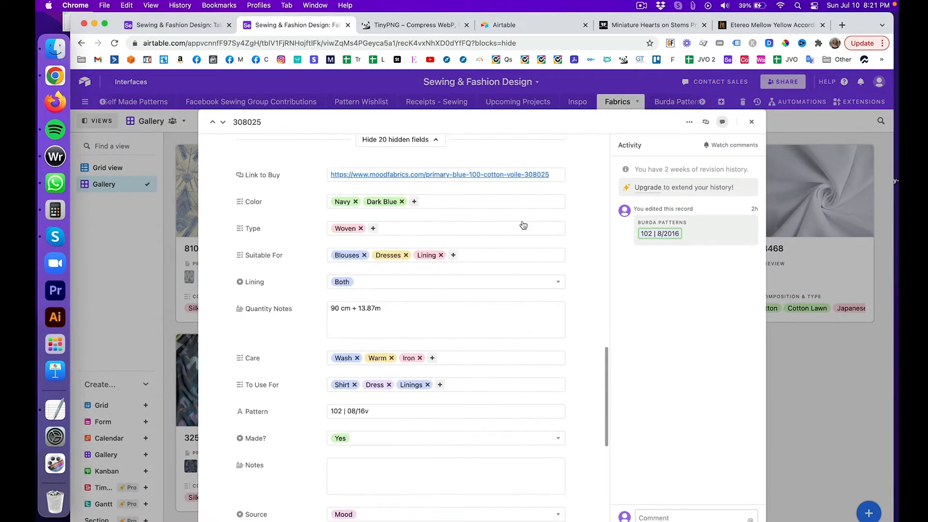
{"action": "scroll", "coordinate": [523, 224], "scroll_direction": "down", "scroll_amount": 3}
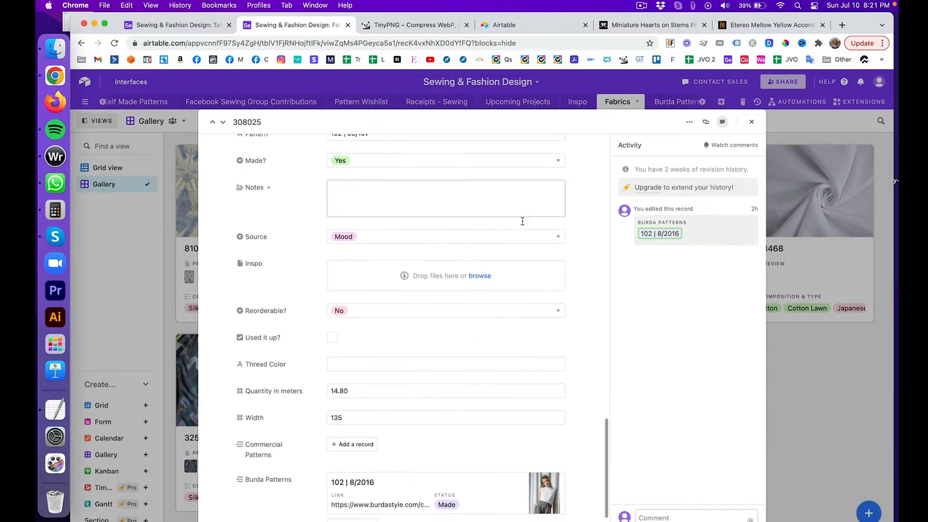
{"action": "scroll", "coordinate": [523, 225], "scroll_direction": "up", "scroll_amount": 8}
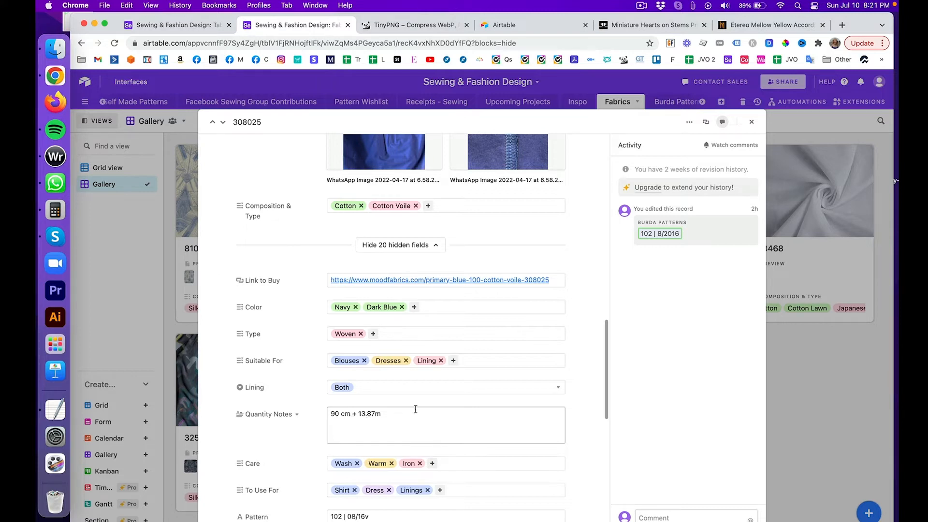
{"action": "scroll", "coordinate": [415, 409], "scroll_direction": "down", "scroll_amount": 10}
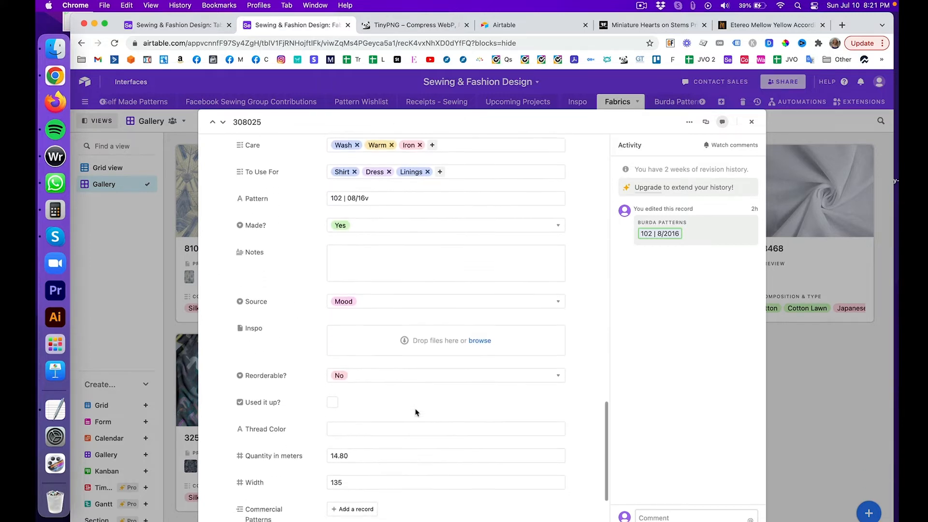
{"action": "scroll", "coordinate": [415, 412], "scroll_direction": "down", "scroll_amount": 2}
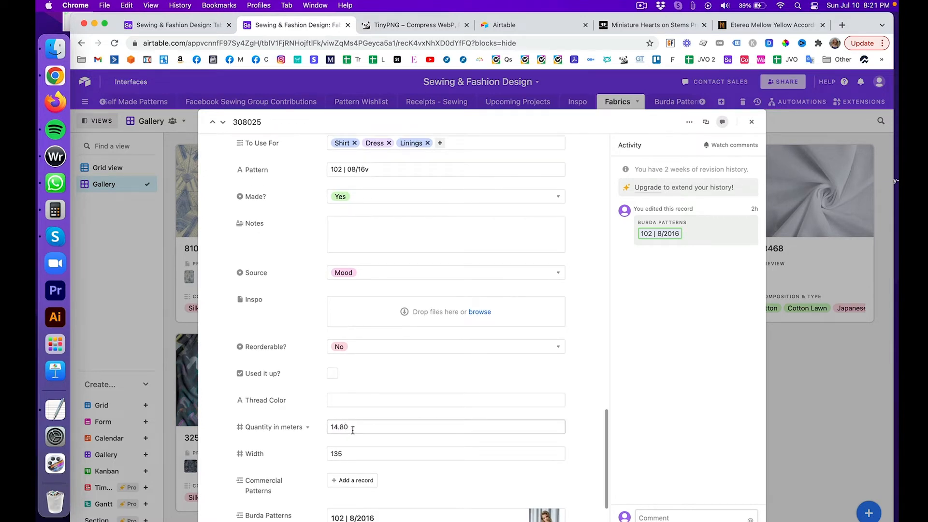
{"action": "scroll", "coordinate": [353, 426], "scroll_direction": "up", "scroll_amount": 5}
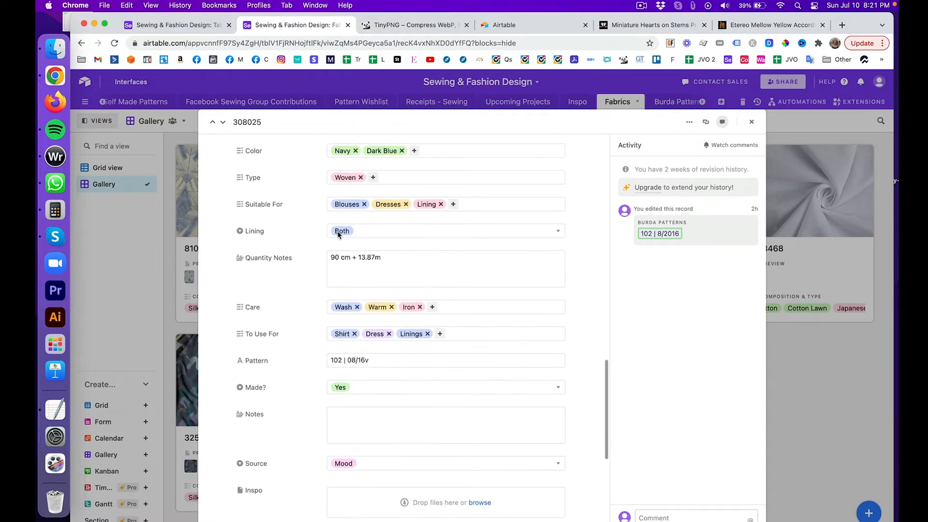
{"action": "left_click", "coordinate": [750, 121]}
{"action": "left_click", "coordinate": [399, 122]}
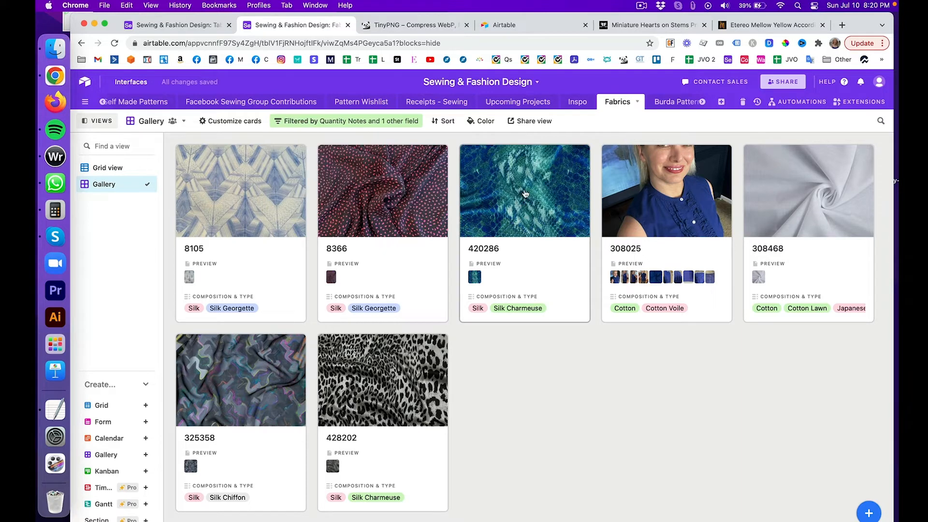
{"action": "left_click", "coordinate": [525, 194]}
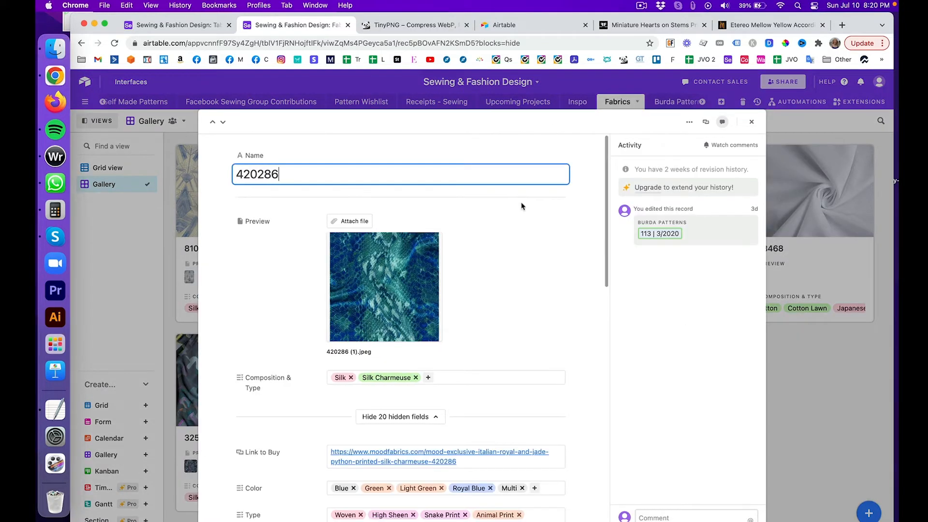
{"action": "scroll", "coordinate": [494, 263], "scroll_direction": "down", "scroll_amount": 10}
{"action": "scroll", "coordinate": [493, 263], "scroll_direction": "down", "scroll_amount": 5}
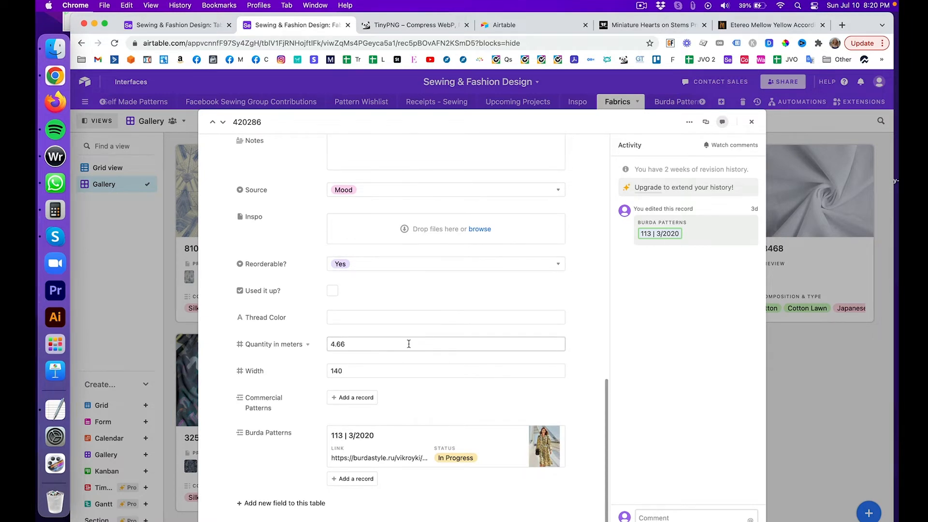
{"action": "scroll", "coordinate": [352, 380], "scroll_direction": "up", "scroll_amount": 5}
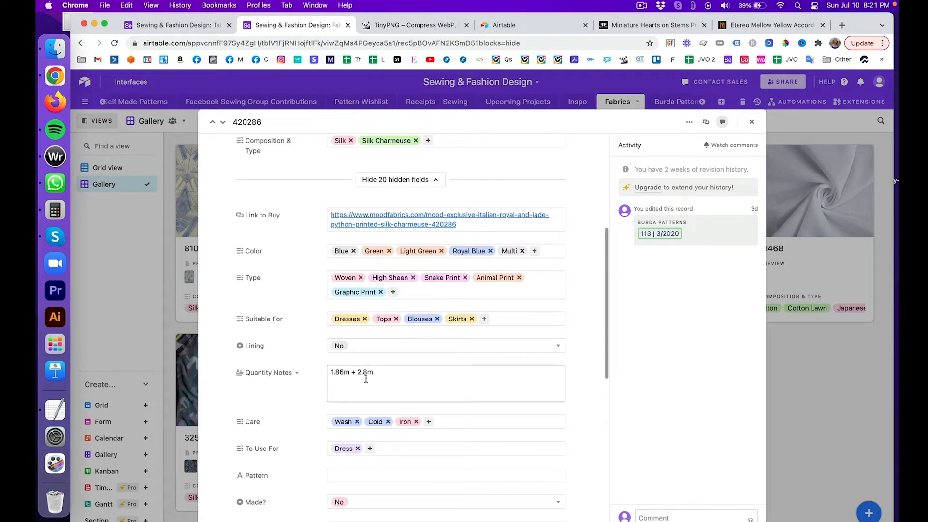
{"action": "scroll", "coordinate": [366, 378], "scroll_direction": "down", "scroll_amount": 5}
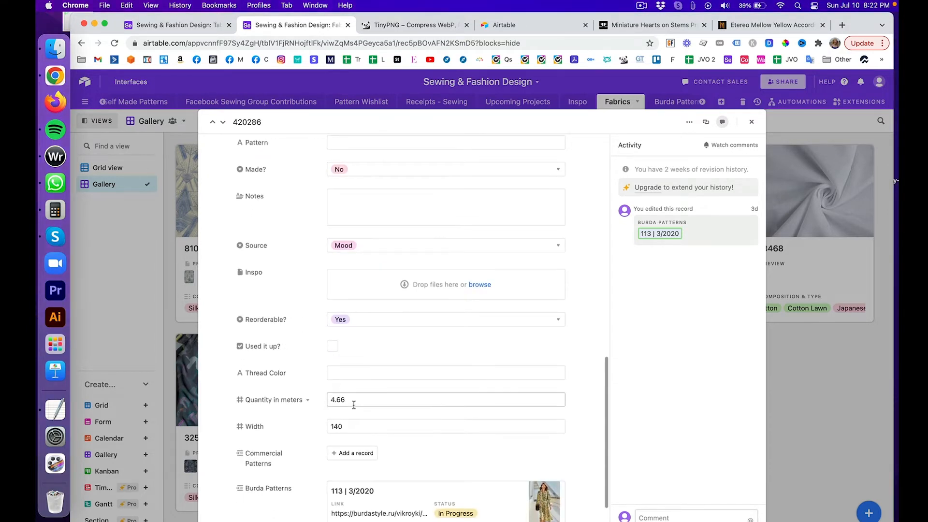
{"action": "scroll", "coordinate": [354, 408], "scroll_direction": "up", "scroll_amount": 5}
{"action": "scroll", "coordinate": [344, 358], "scroll_direction": "up", "scroll_amount": 2}
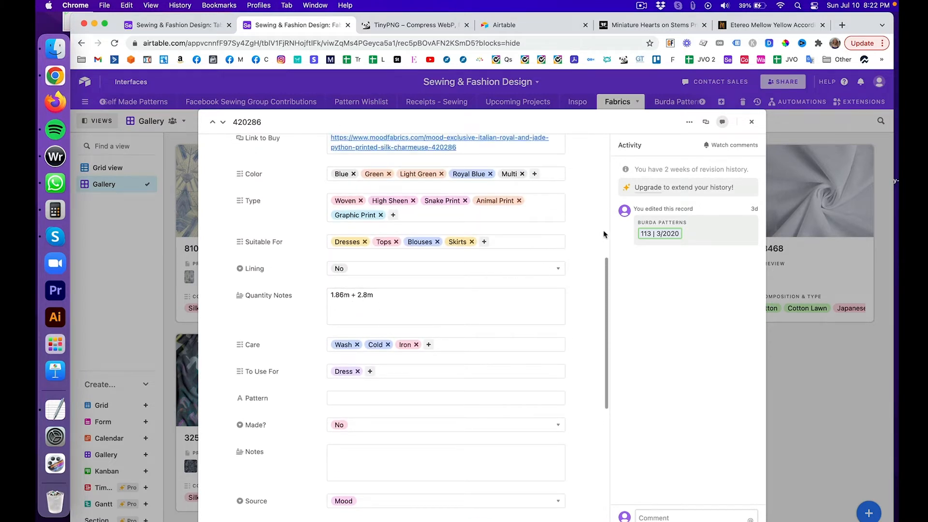
{"action": "left_click", "coordinate": [751, 121]}
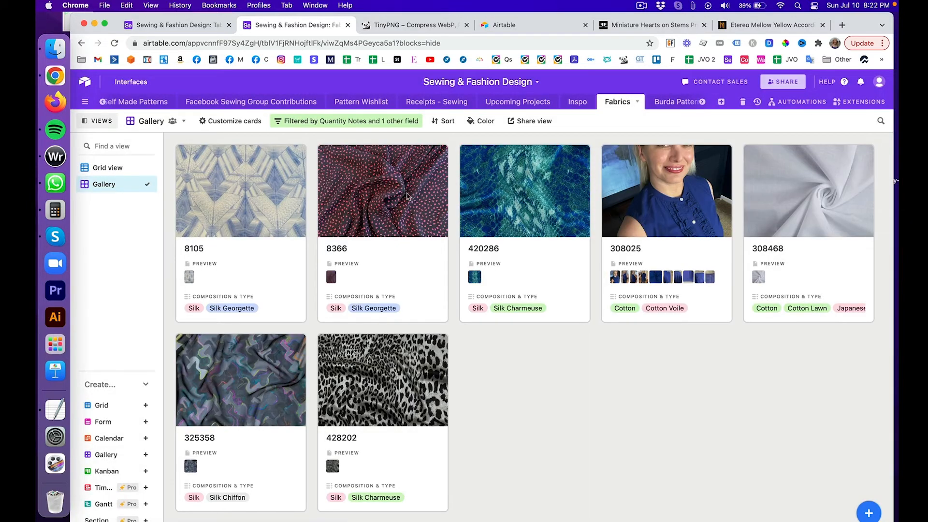
Step: Remove the Quantity and Quantity Notes filter conditions and switch to the Fabrics grid view
{"action": "left_click", "coordinate": [386, 121]}
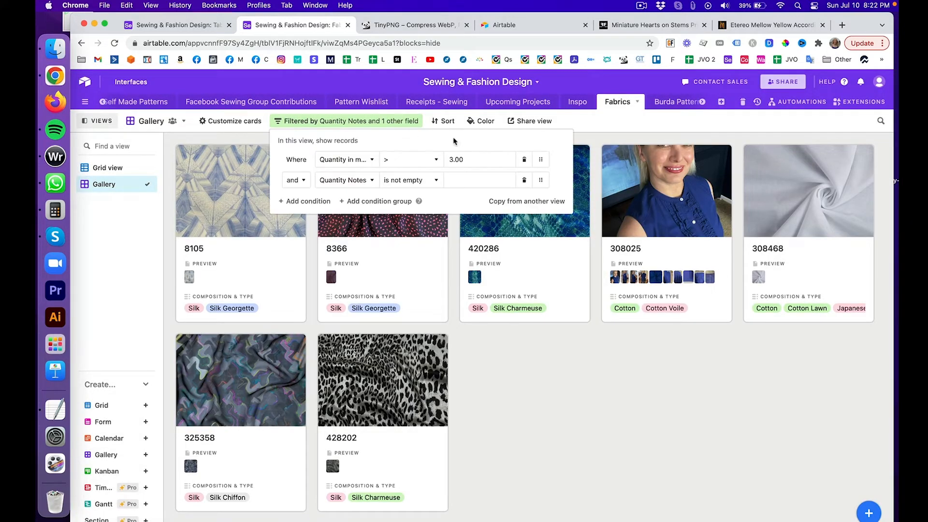
{"action": "left_click", "coordinate": [526, 159]}
{"action": "left_click", "coordinate": [525, 160]}
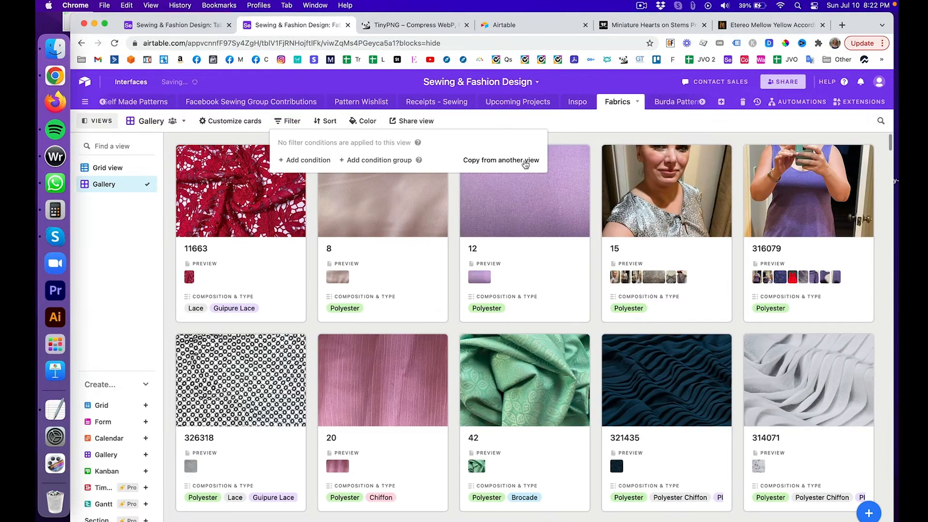
{"action": "left_click", "coordinate": [121, 168]}
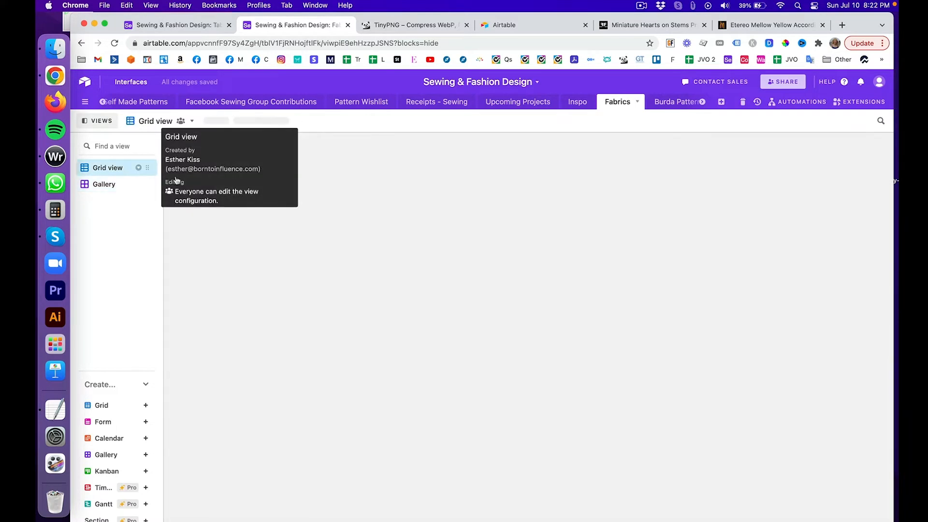
Step: Scroll through the Fabrics grid columns, then return to Table 10
{"action": "scroll", "coordinate": [590, 224], "scroll_direction": "up", "scroll_amount": 20}
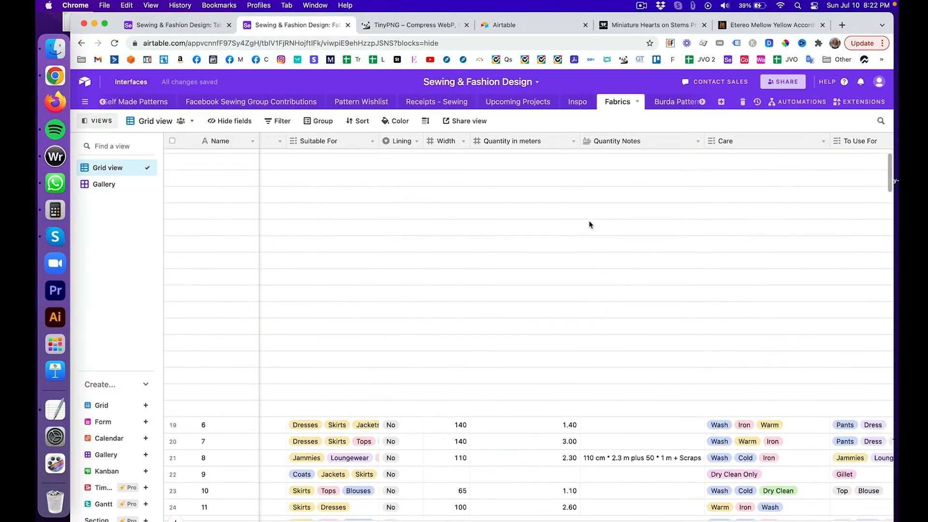
{"action": "scroll", "coordinate": [541, 204], "scroll_direction": "right", "scroll_amount": 8}
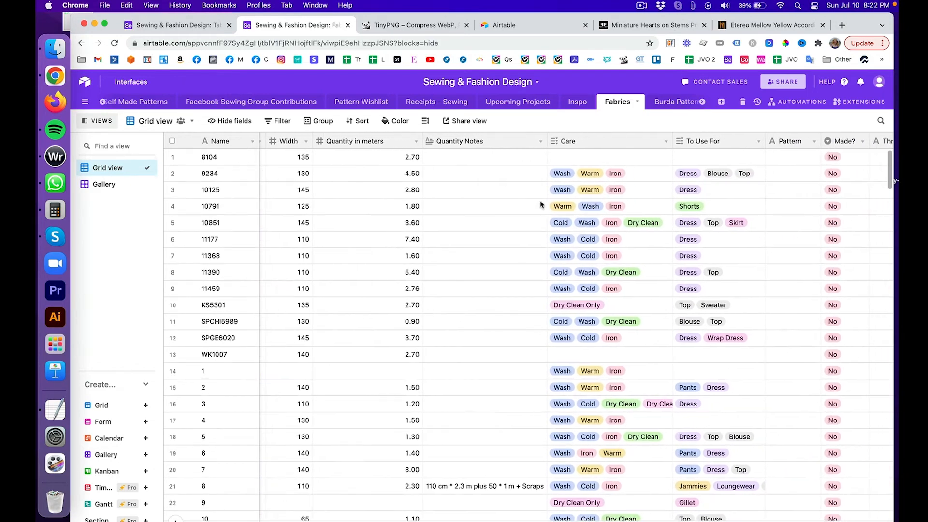
{"action": "scroll", "coordinate": [401, 197], "scroll_direction": "left", "scroll_amount": 8}
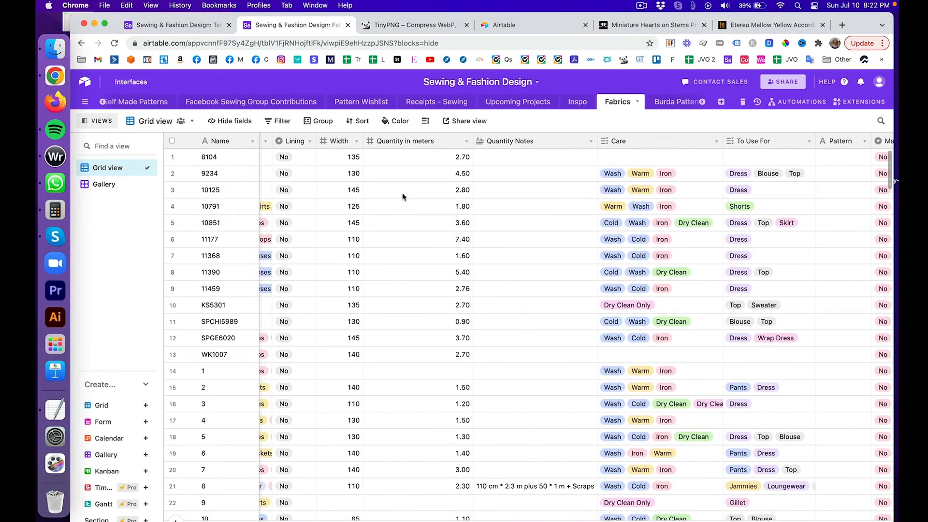
{"action": "scroll", "coordinate": [402, 196], "scroll_direction": "left", "scroll_amount": 3}
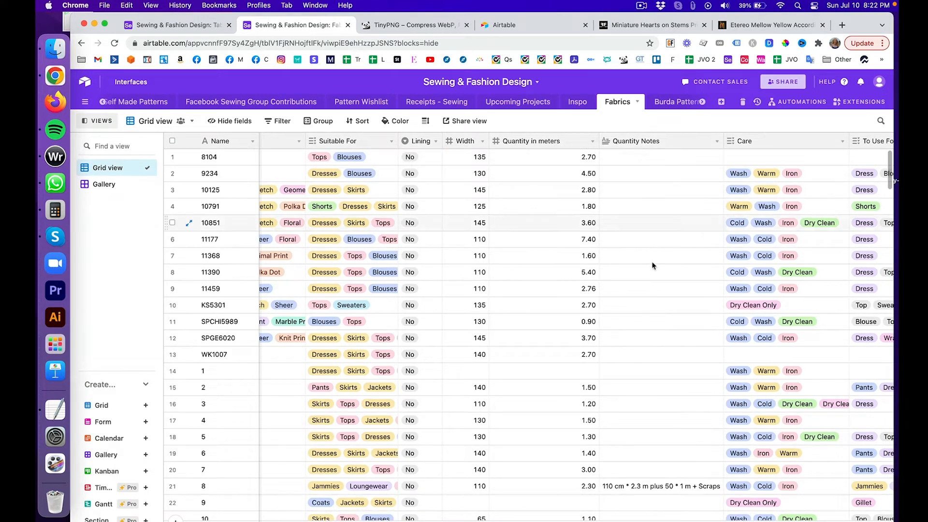
{"action": "scroll", "coordinate": [642, 321], "scroll_direction": "right", "scroll_amount": 10}
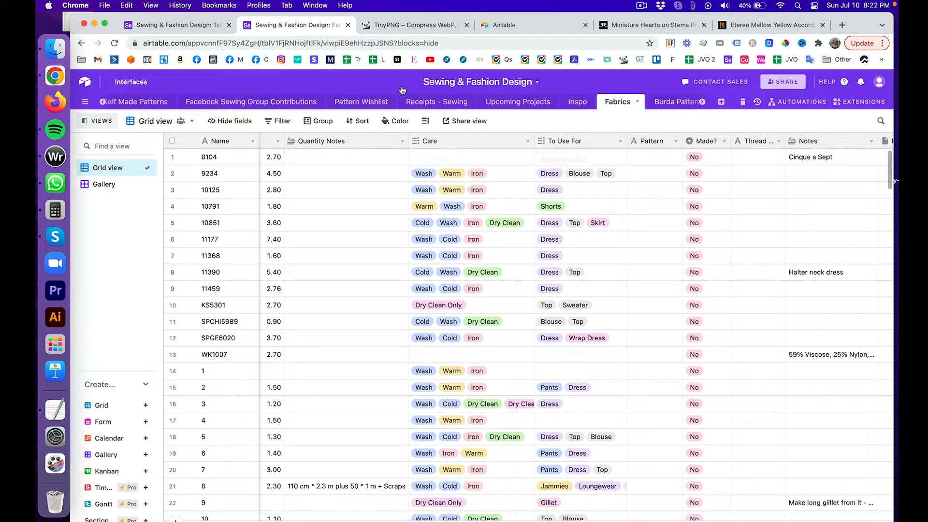
{"action": "left_click", "coordinate": [175, 22]}
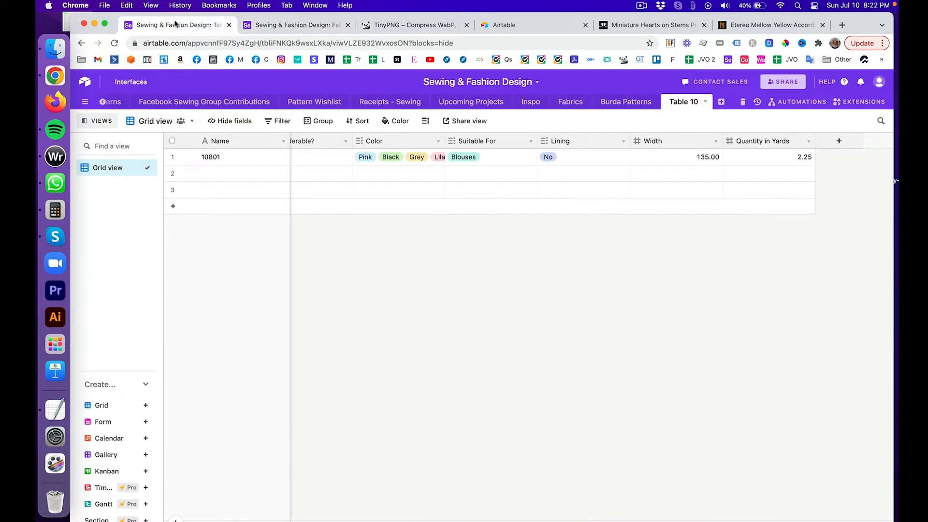
Step: Start a Care multiple-select field with options Wash, Cold and Warm
{"action": "left_click", "coordinate": [839, 140]}
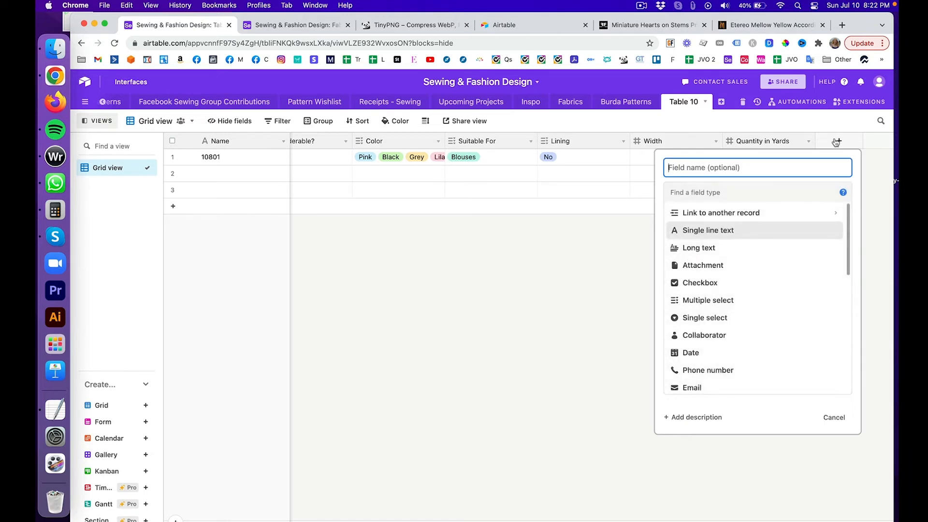
{"action": "type", "text": "Care"}
{"action": "left_click", "coordinate": [803, 299]}
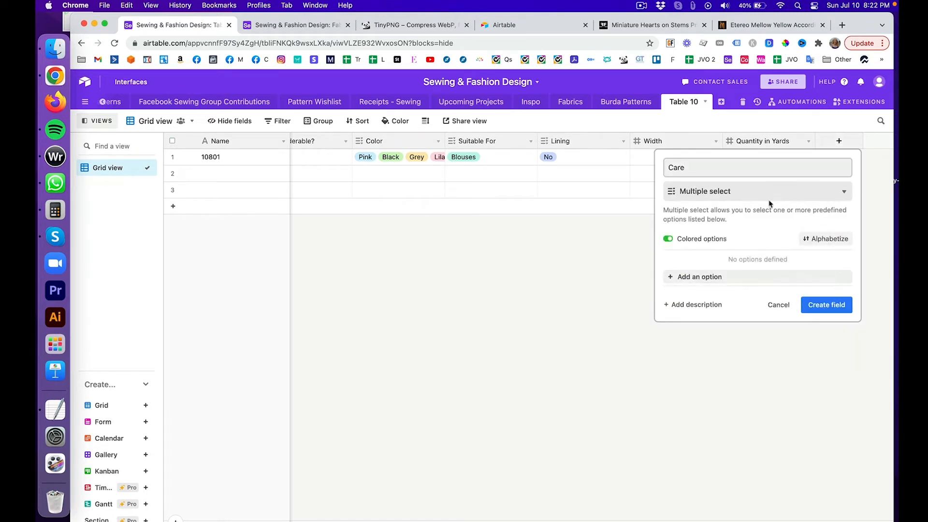
{"action": "left_click", "coordinate": [773, 279]}
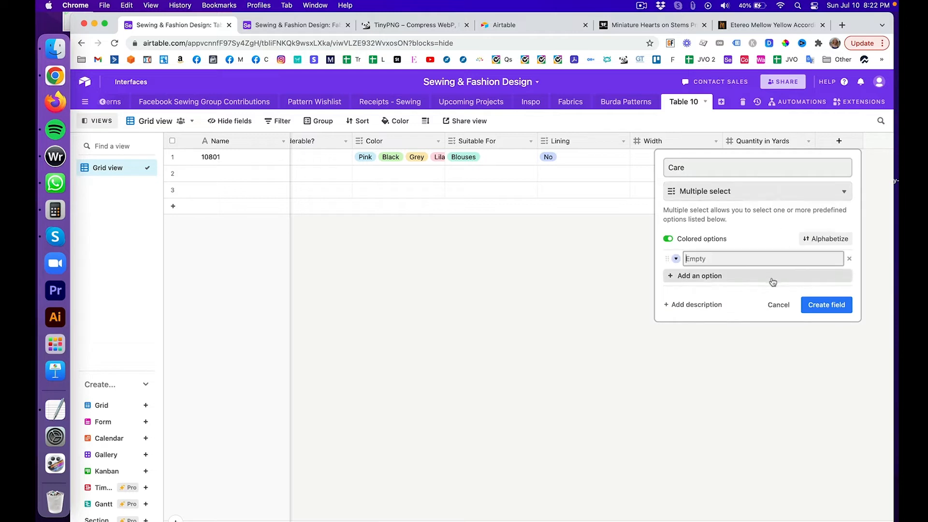
{"action": "type", "text": "Wash"}
{"action": "key", "text": "Return"}
{"action": "type", "text": "Cold"}
{"action": "key", "text": "Return"}
{"action": "type", "text": "W"}
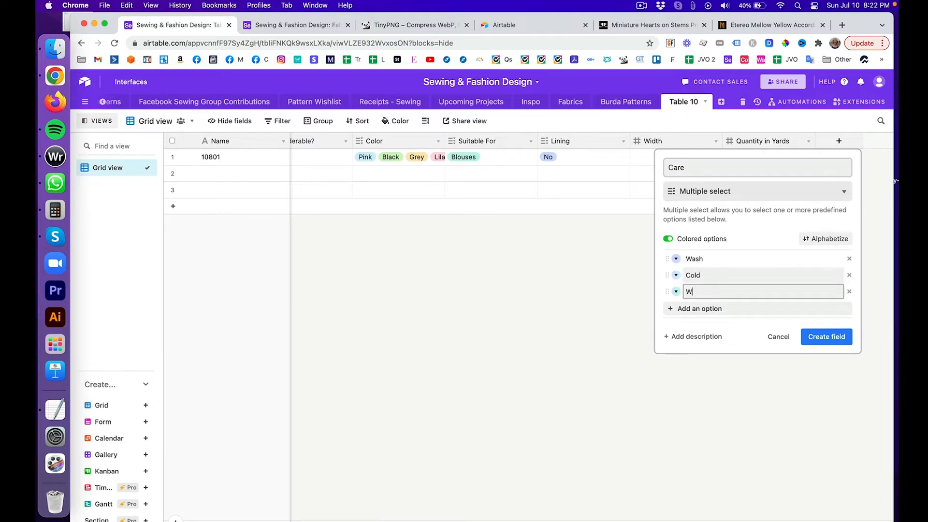
{"action": "type", "text": "arm"}
{"action": "key", "text": "Return"}
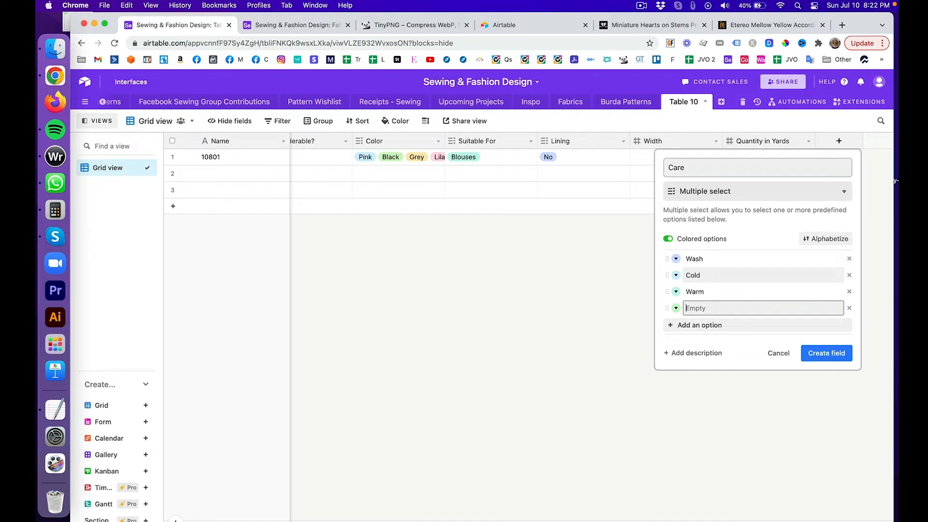
Step: Add the Dry Clean Only, Iron and Steam options and remove the leftover empty option
{"action": "type", "text": "Dry Clean Only"}
{"action": "key", "text": "Return"}
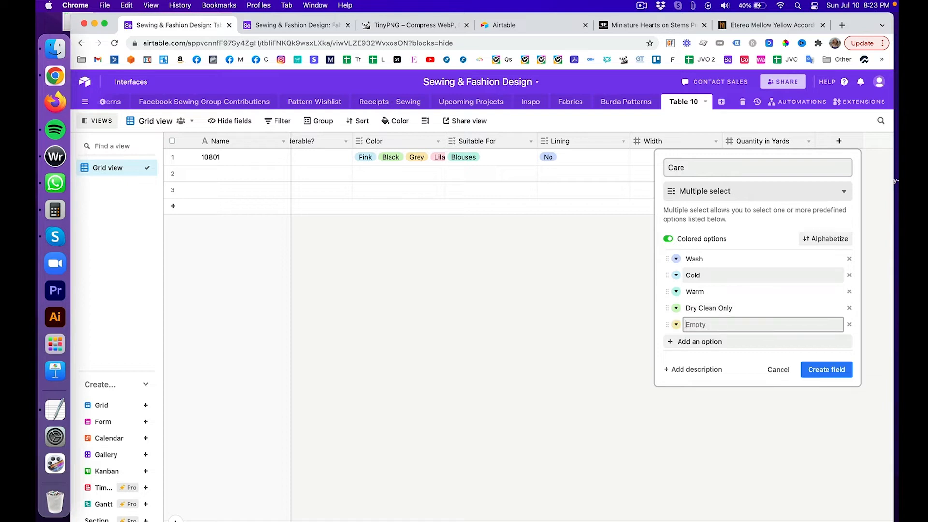
{"action": "type", "text": "Iron"}
{"action": "key", "text": "Return"}
{"action": "type", "text": "Steam"}
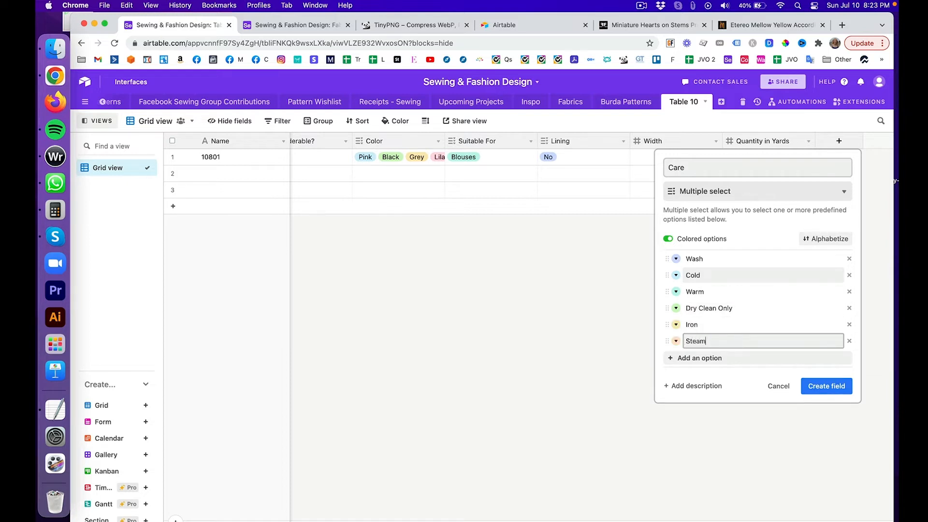
{"action": "key", "text": "Return"}
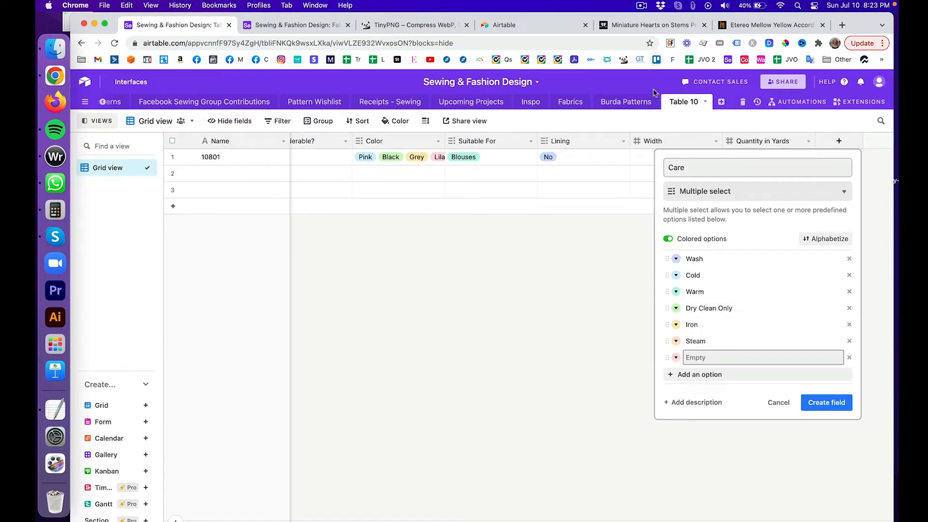
{"action": "left_click", "coordinate": [849, 358]}
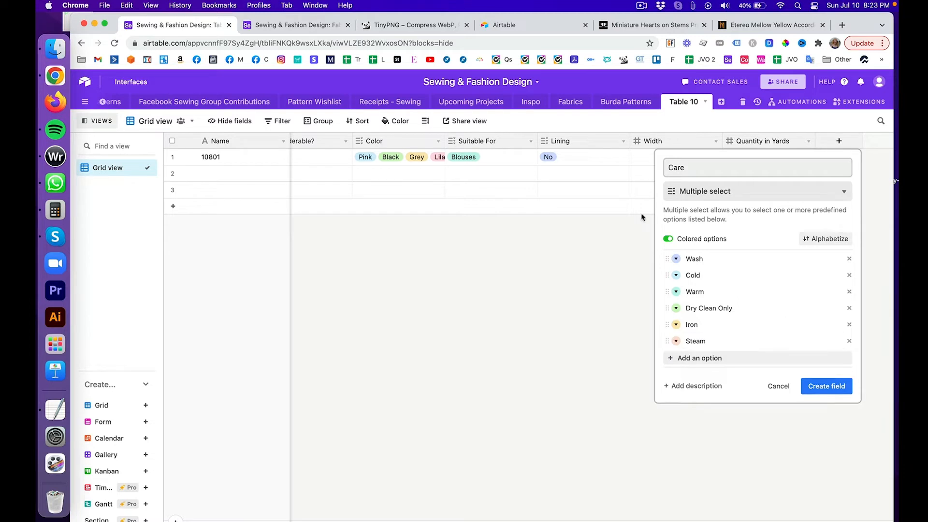
Step: Colour Warm and Dry Clean Only pink, Iron and Steam green, and create the field
{"action": "left_click", "coordinate": [676, 292]}
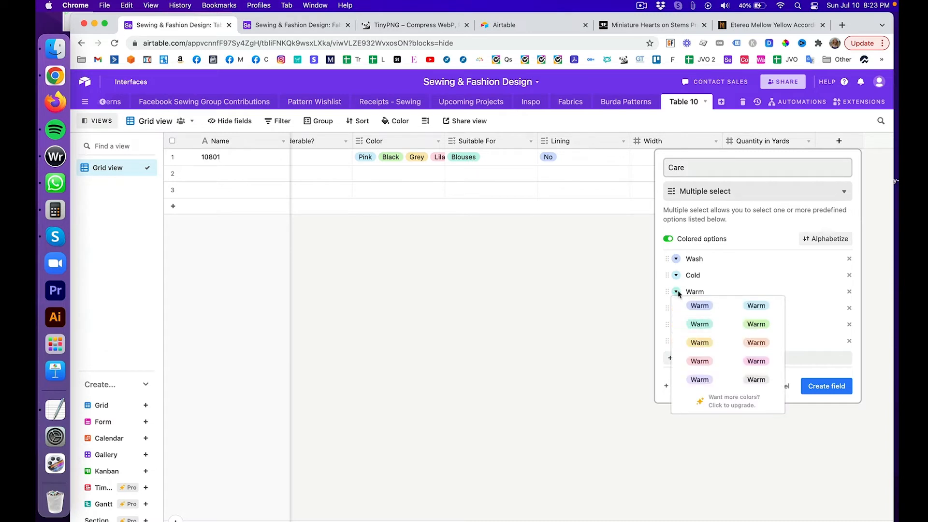
{"action": "left_click", "coordinate": [699, 361]}
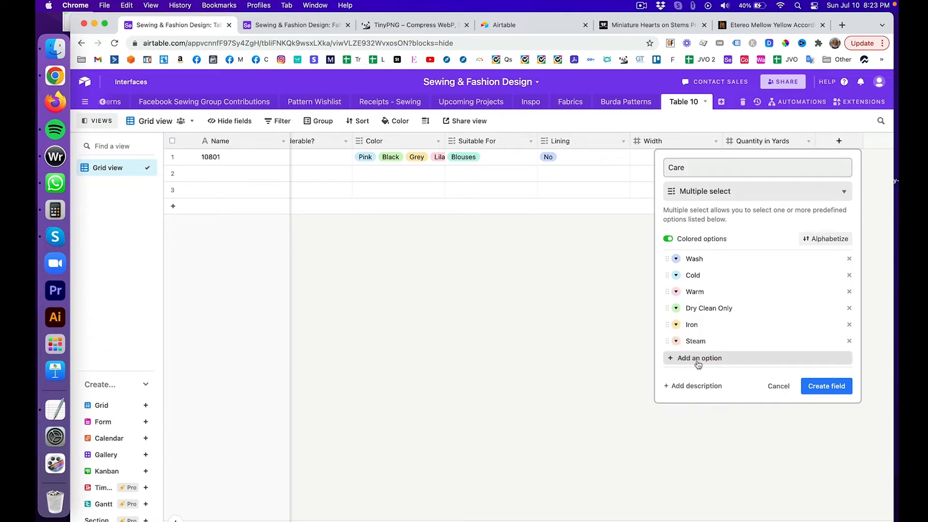
{"action": "left_click", "coordinate": [677, 309]}
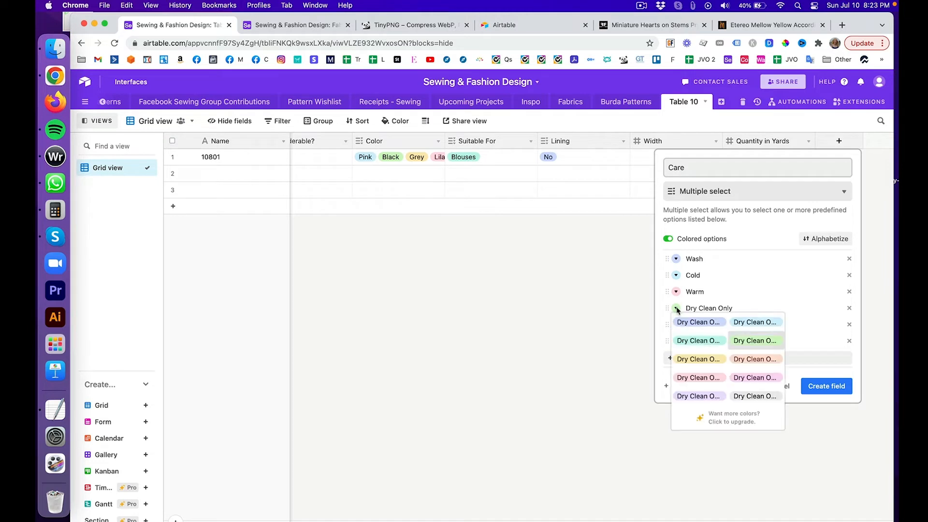
{"action": "left_click", "coordinate": [699, 379]}
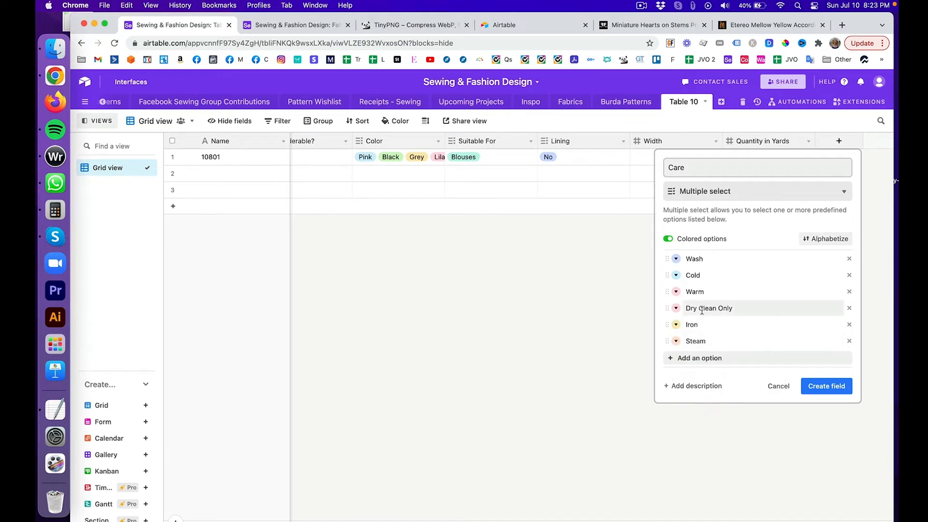
{"action": "left_click", "coordinate": [677, 326]}
{"action": "left_click", "coordinate": [697, 356]}
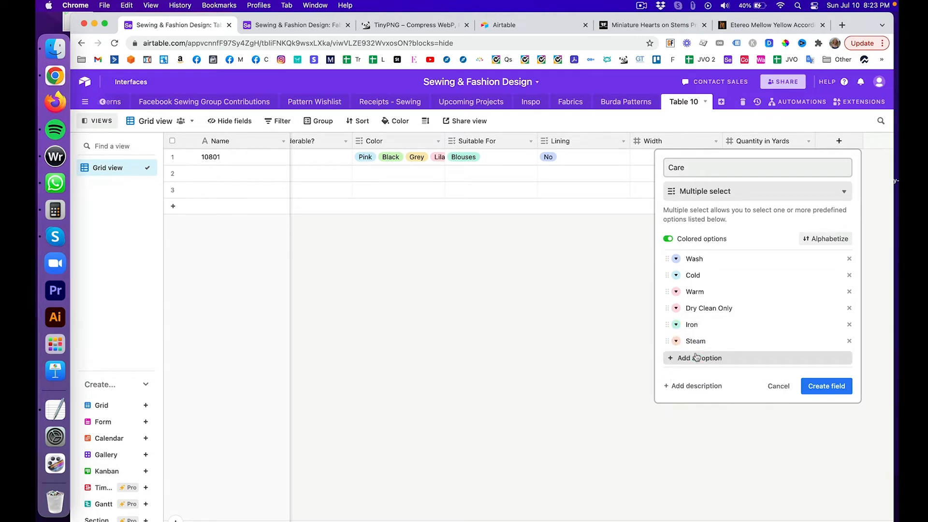
{"action": "left_click", "coordinate": [676, 342]}
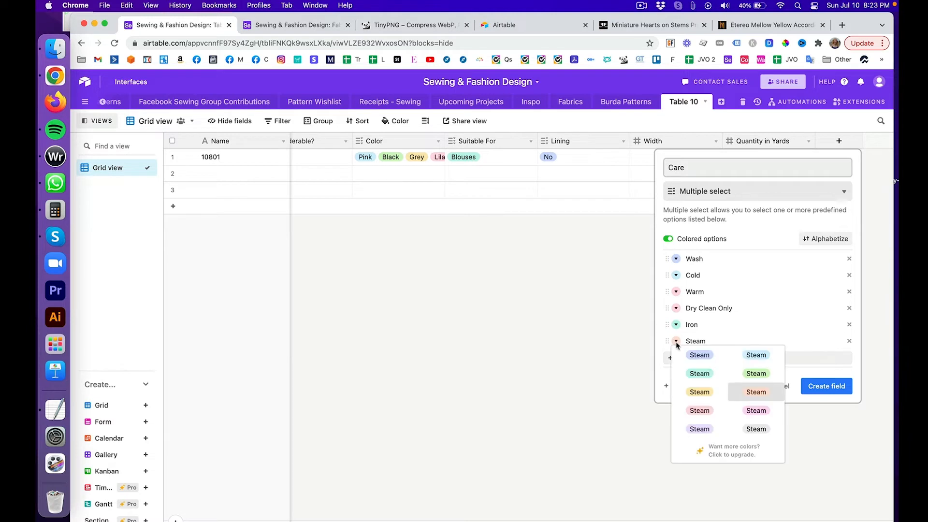
{"action": "left_click", "coordinate": [705, 377]}
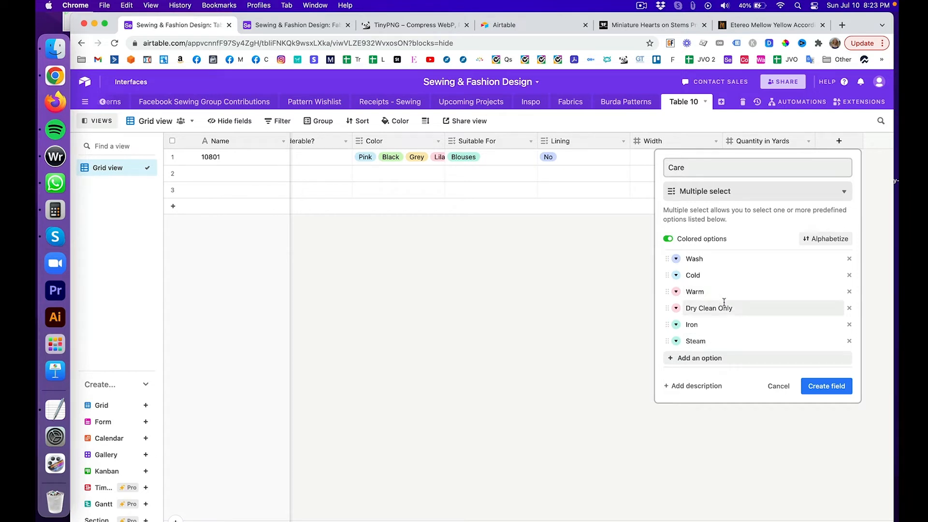
{"action": "left_click", "coordinate": [820, 386]}
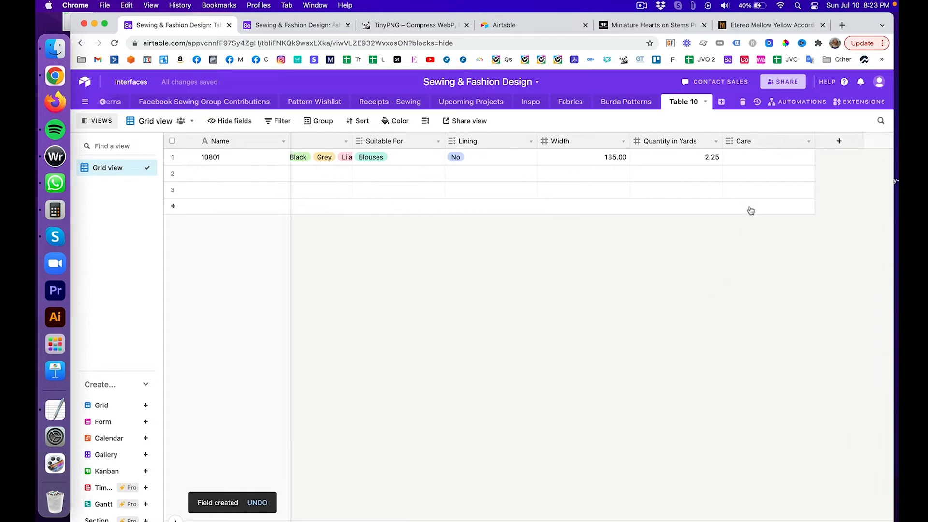
Step: Tag fabric 10801's Care with Wash and Warm, then switch to the Fabrics table
{"action": "scroll", "coordinate": [481, 163], "scroll_direction": "left", "scroll_amount": 10}
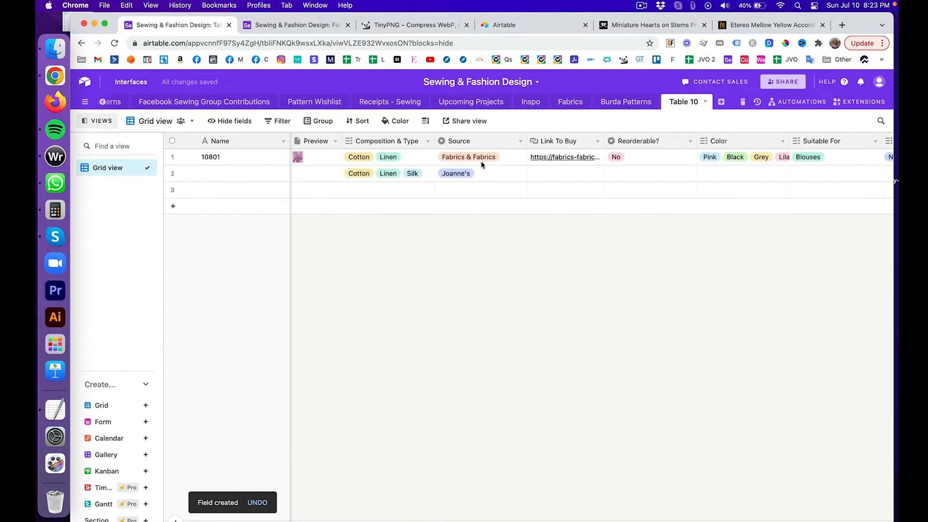
{"action": "scroll", "coordinate": [350, 163], "scroll_direction": "right", "scroll_amount": 10}
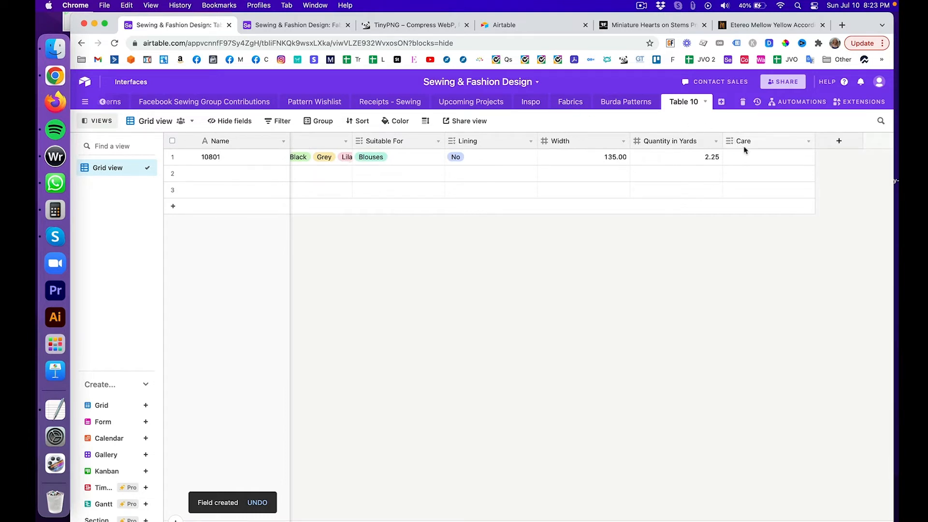
{"action": "left_click", "coordinate": [750, 156]}
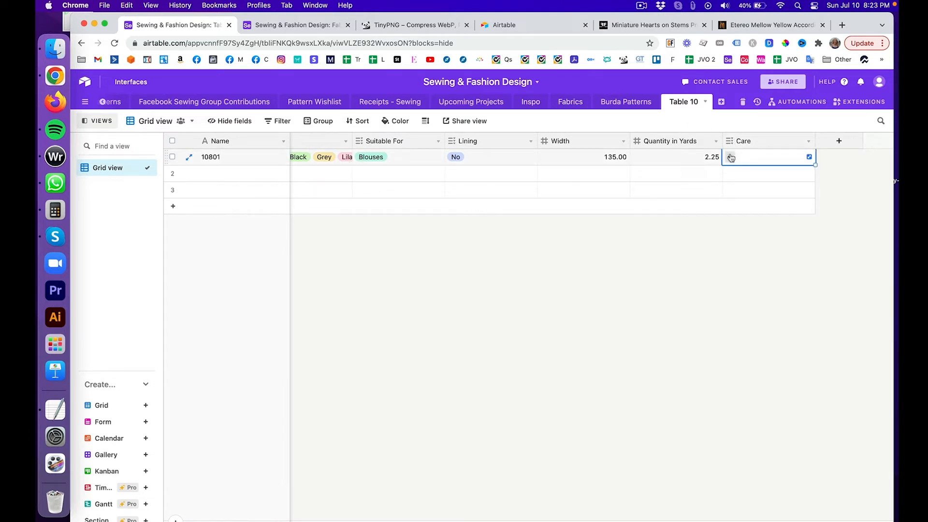
{"action": "left_click", "coordinate": [731, 158]}
{"action": "left_click", "coordinate": [741, 188]}
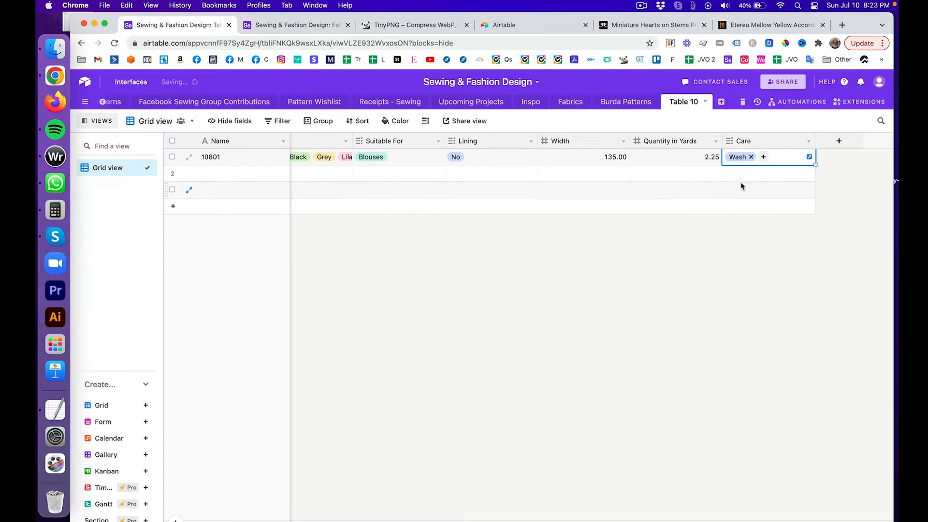
{"action": "left_click", "coordinate": [763, 157]}
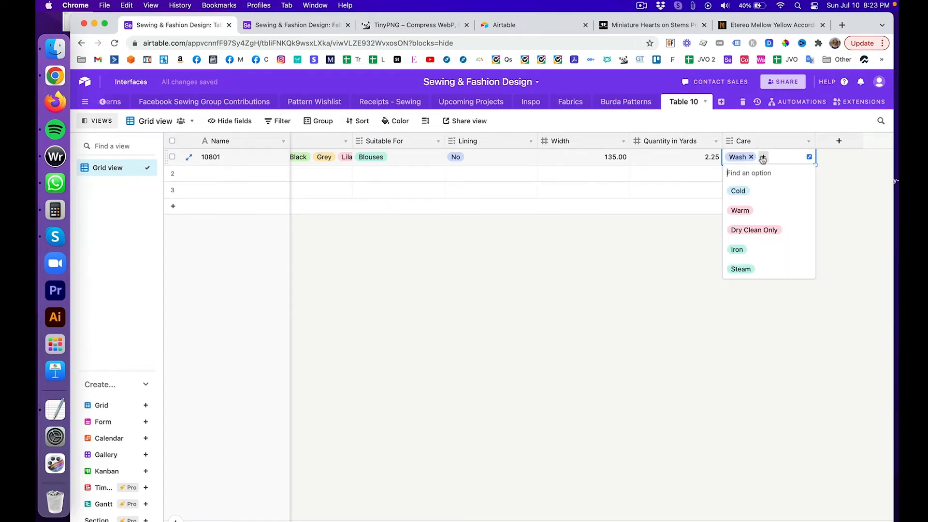
{"action": "left_click", "coordinate": [768, 210]}
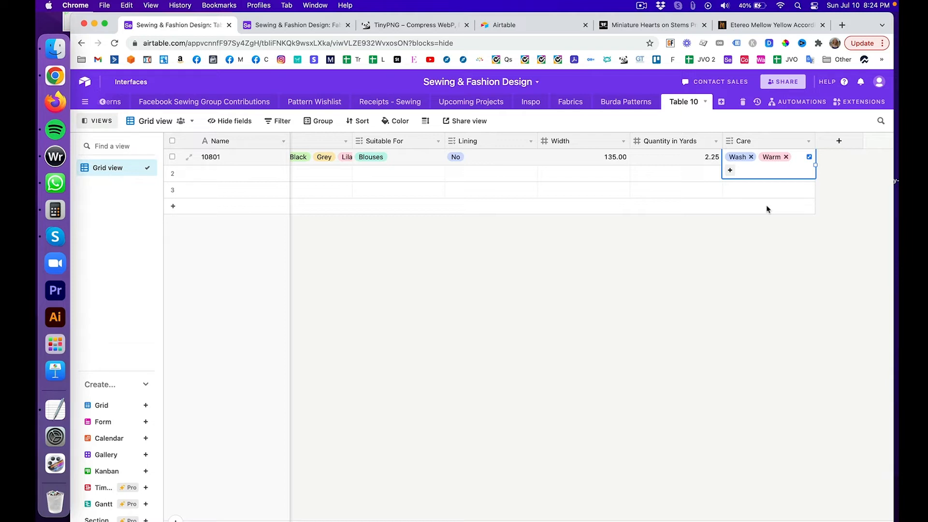
{"action": "left_click", "coordinate": [839, 225]}
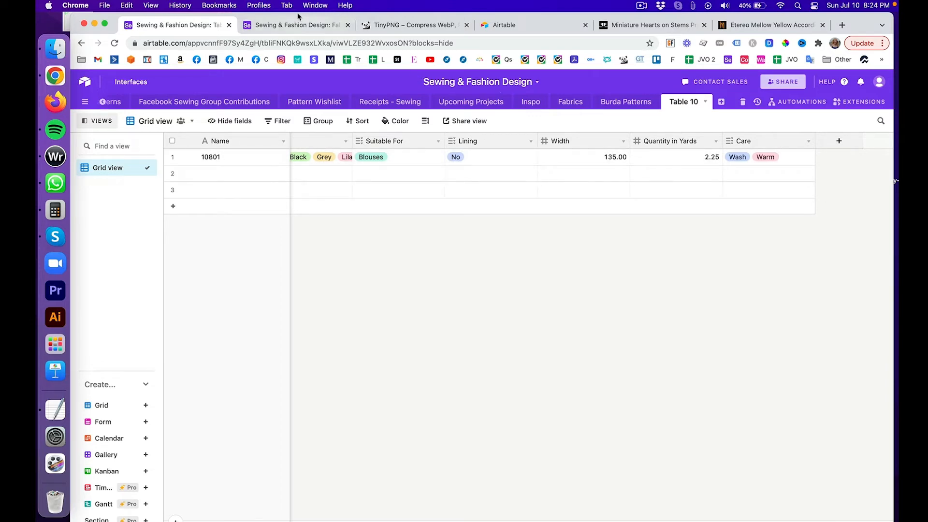
{"action": "left_click", "coordinate": [301, 28]}
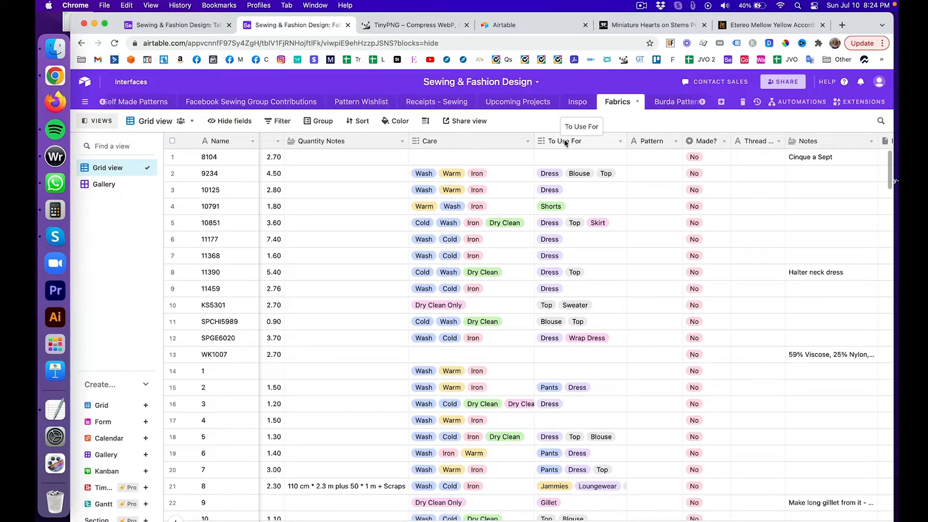
Step: Review the Fabrics grid's To Use For and Made? columns, then return to Table 10
{"action": "scroll", "coordinate": [503, 162], "scroll_direction": "left", "scroll_amount": 5}
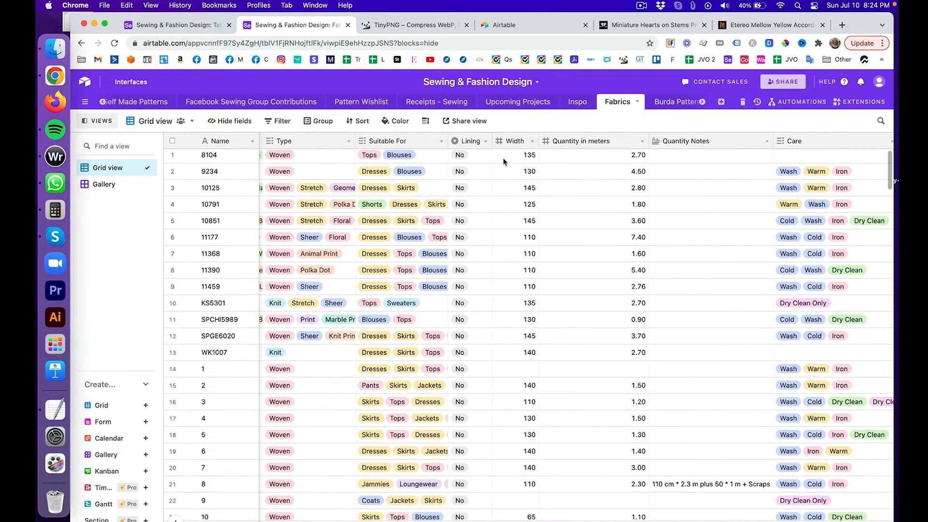
{"action": "scroll", "coordinate": [504, 162], "scroll_direction": "left", "scroll_amount": 2}
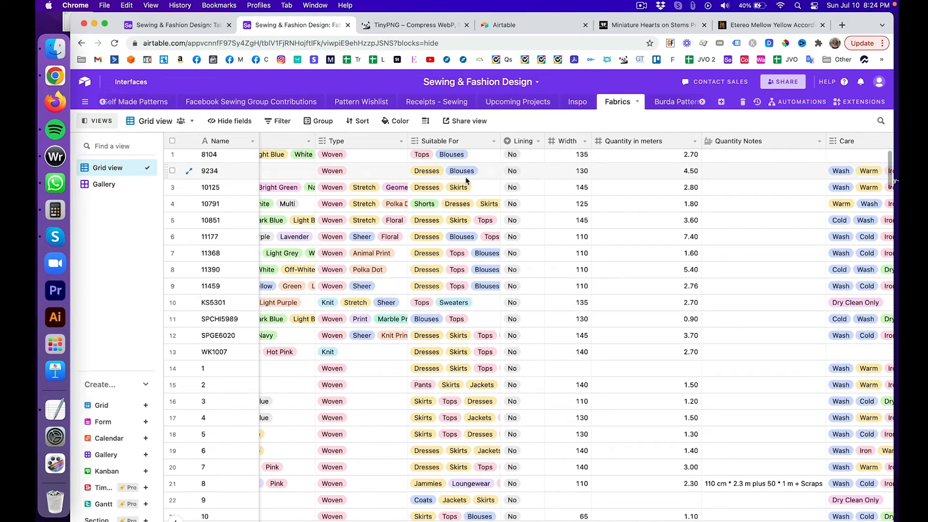
{"action": "scroll", "coordinate": [467, 180], "scroll_direction": "left", "scroll_amount": 1}
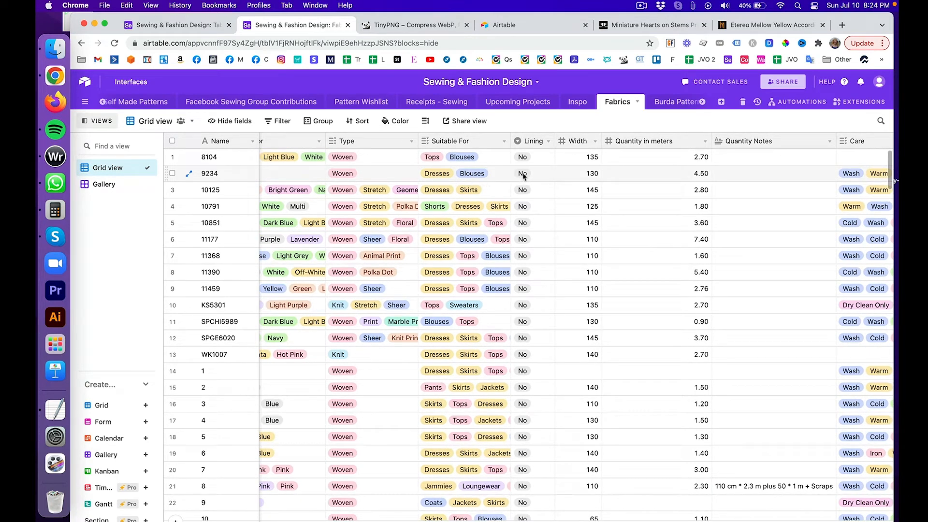
{"action": "scroll", "coordinate": [483, 176], "scroll_direction": "right", "scroll_amount": 10}
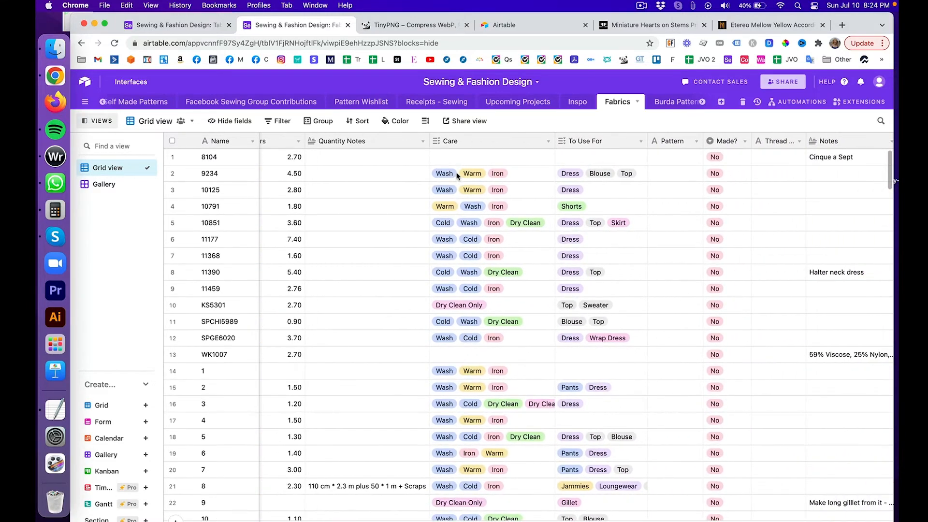
{"action": "scroll", "coordinate": [456, 175], "scroll_direction": "right", "scroll_amount": 2}
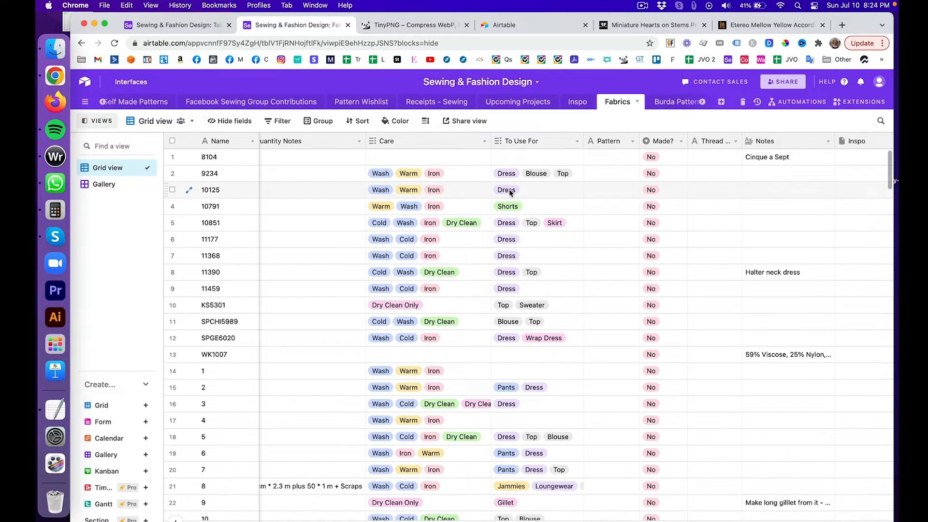
{"action": "left_click_drag", "start_coordinate": [510, 193], "coordinate": [560, 195]}
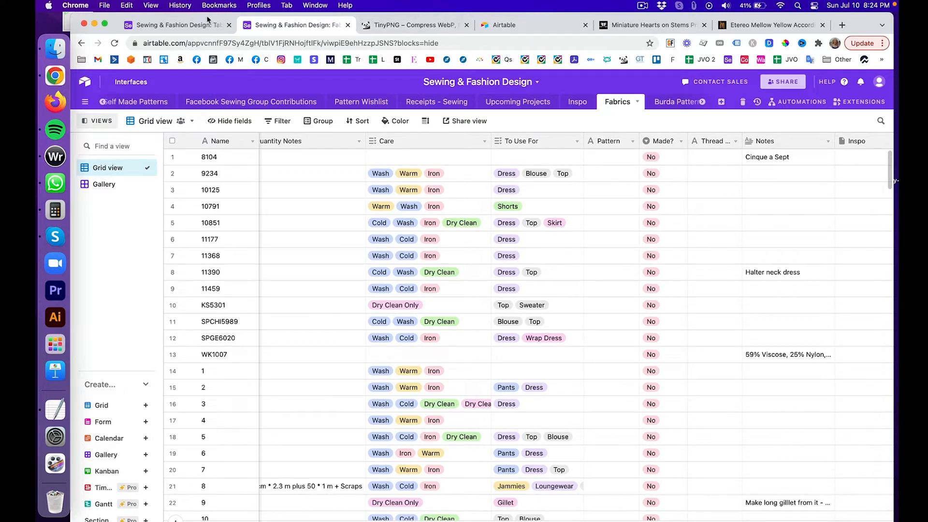
{"action": "left_click", "coordinate": [197, 28]}
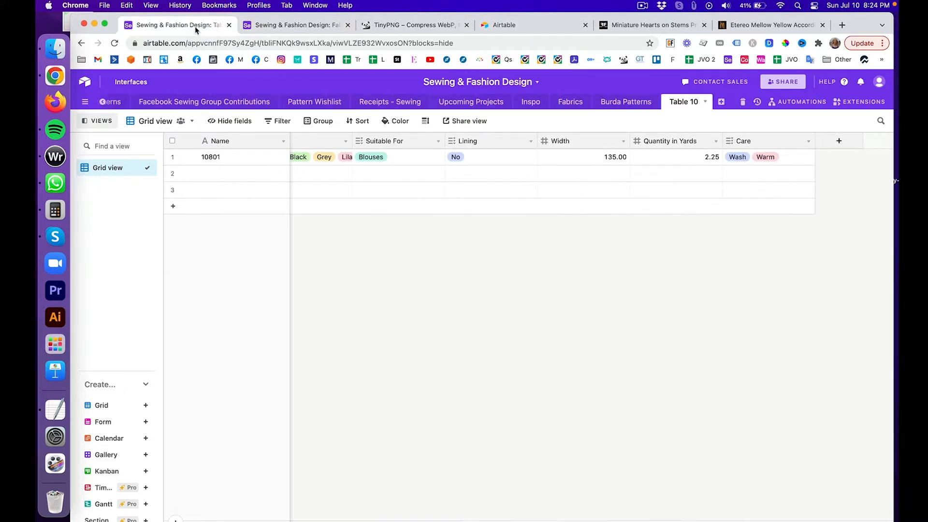
Step: Add a To Use For field to Table 10 and make it multiple select
{"action": "left_click", "coordinate": [840, 141]}
{"action": "type", "text": "To"}
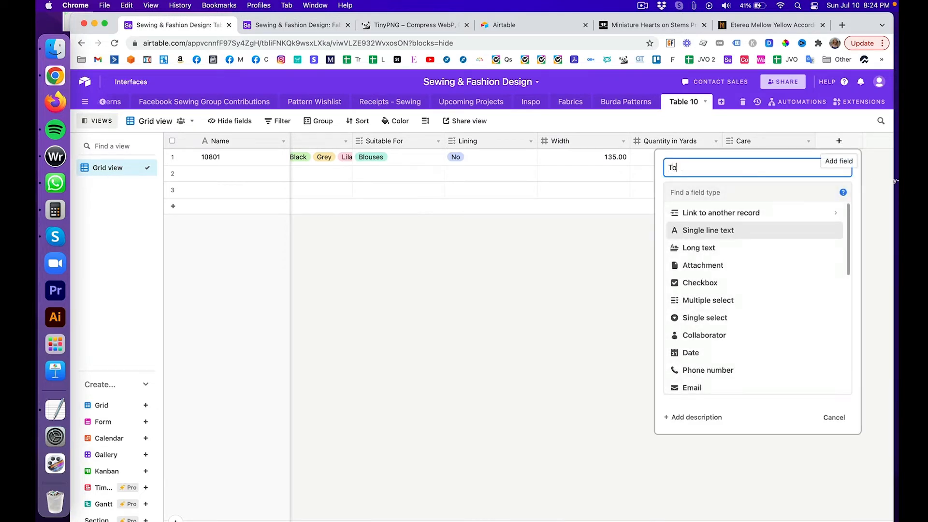
{"action": "type", "text": " Use For"}
{"action": "key", "text": "Return"}
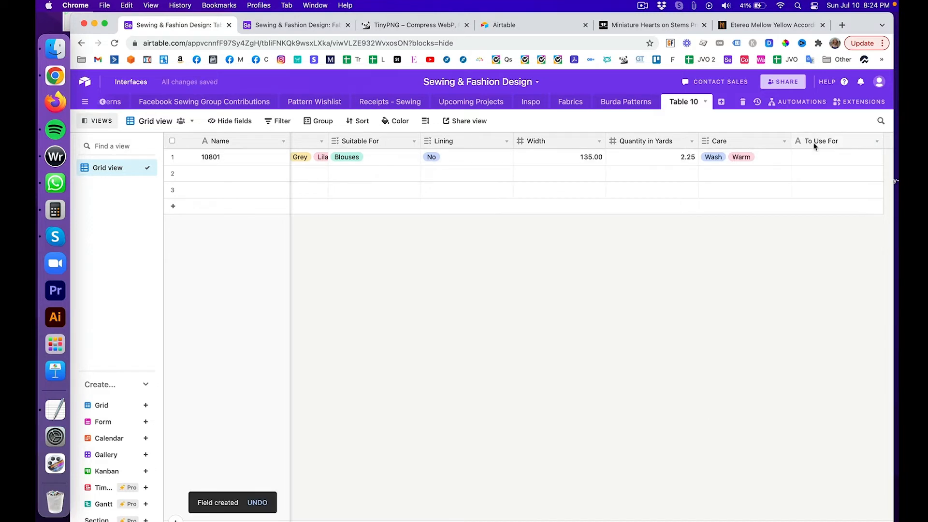
{"action": "left_click", "coordinate": [876, 140]}
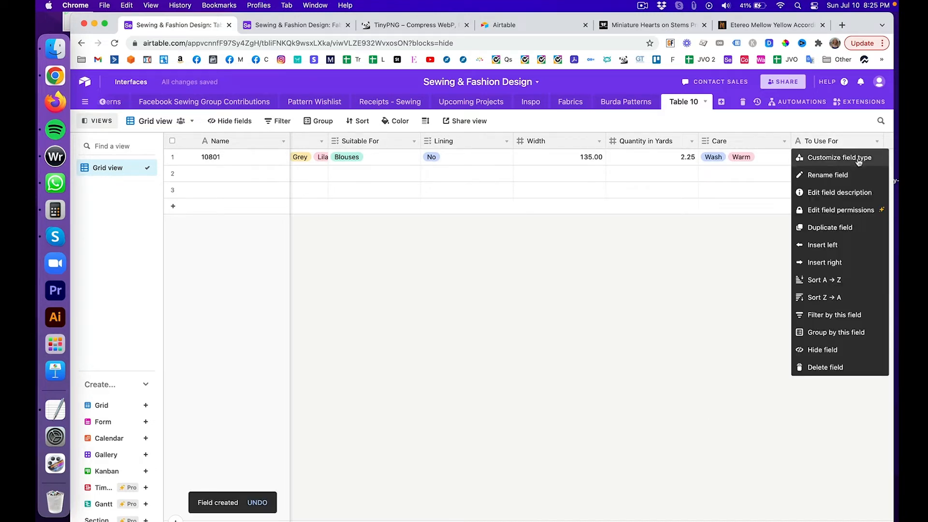
{"action": "left_click", "coordinate": [858, 160]}
{"action": "left_click", "coordinate": [536, 196]}
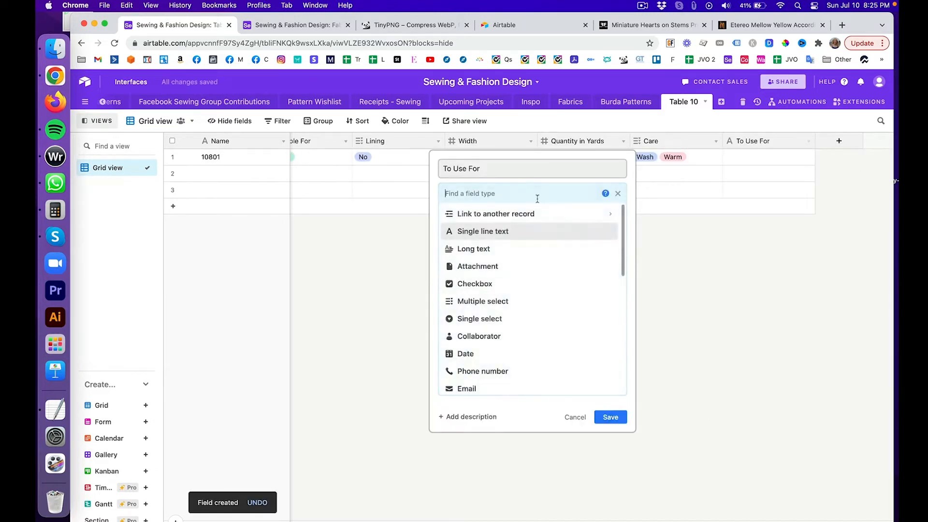
{"action": "left_click", "coordinate": [538, 301]}
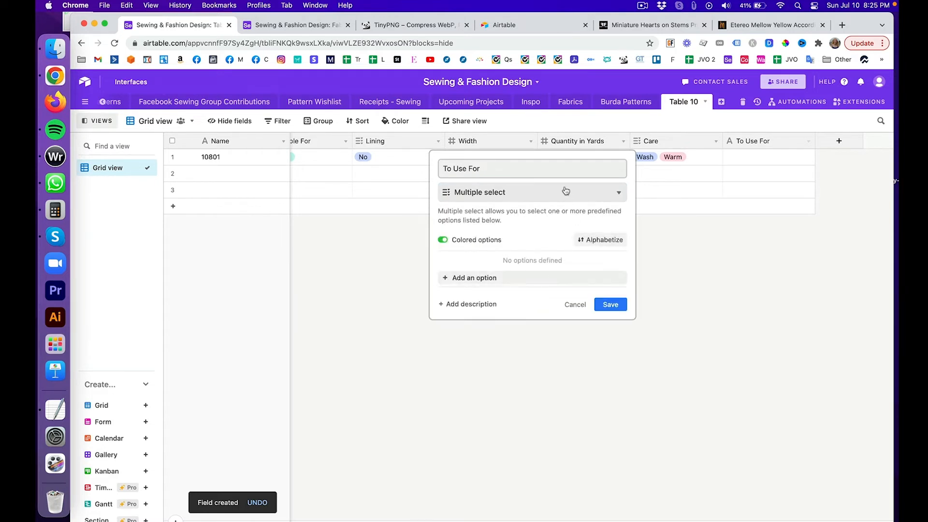
Step: Add the options Dress, Blouse, Top, Skirt, Pants, Coat and Jacket
{"action": "left_click", "coordinate": [543, 277]}
{"action": "type", "text": "Dress"}
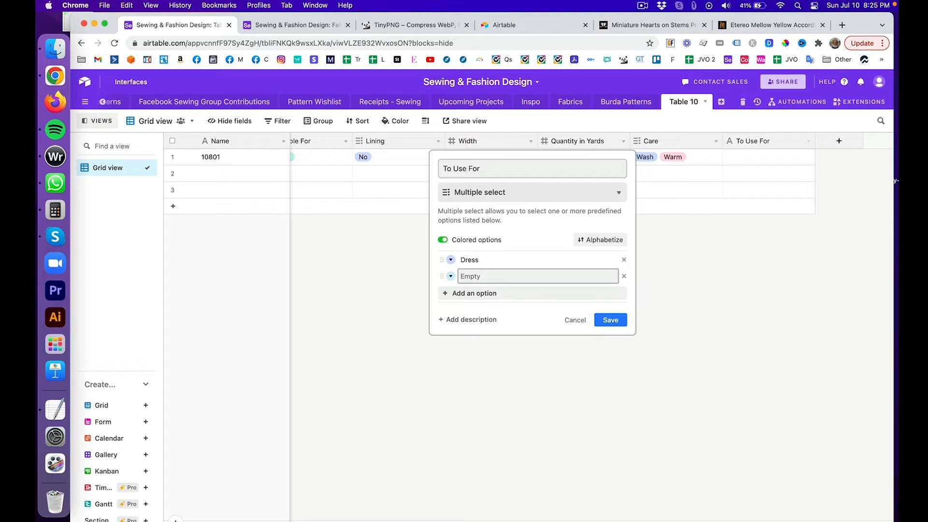
{"action": "type", "text": "Blouse"}
{"action": "key", "text": "Return"}
{"action": "type", "text": "Top"}
{"action": "key", "text": "Return"}
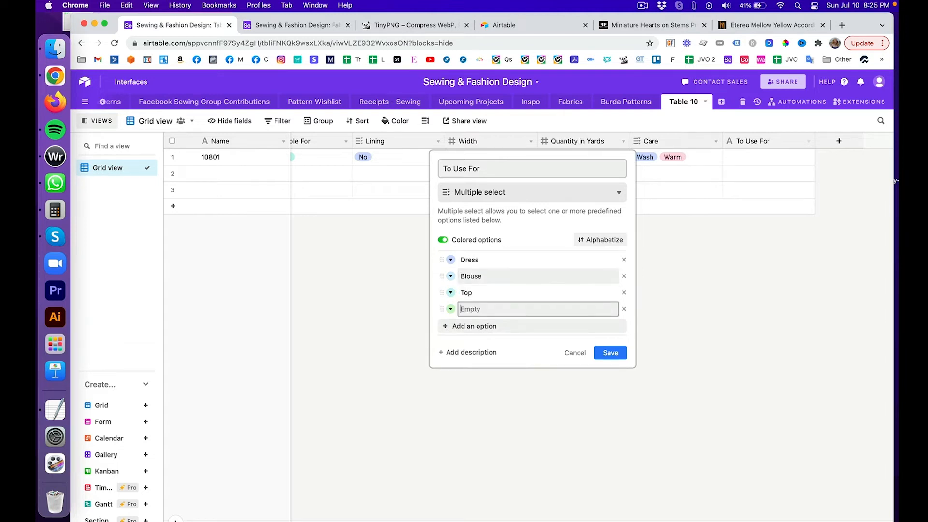
{"action": "type", "text": "Skirt"}
{"action": "key", "text": "Return"}
{"action": "type", "text": "P"}
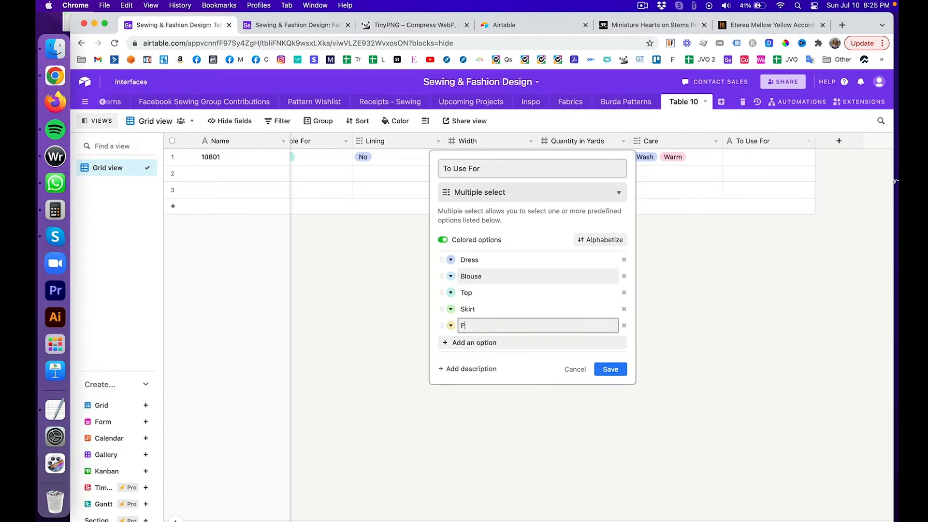
{"action": "type", "text": "ants"}
{"action": "key", "text": "Return"}
{"action": "type", "text": "Coat"}
{"action": "key", "text": "Return"}
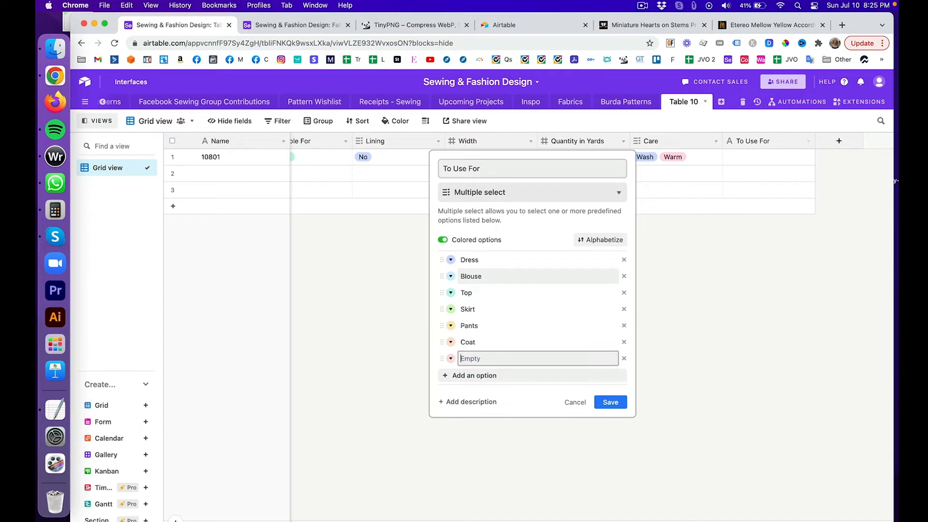
{"action": "type", "text": "Hack"}
{"action": "key", "text": "BackSpace"}
{"action": "key", "text": "BackSpace"}
{"action": "type", "text": "Jacket"}
{"action": "key", "text": "Return"}
Step: Add Jumpsuit, Apron, Tea Towel and Pillowcase, drop the empty option, and save the field
{"action": "type", "text": "Jump"}
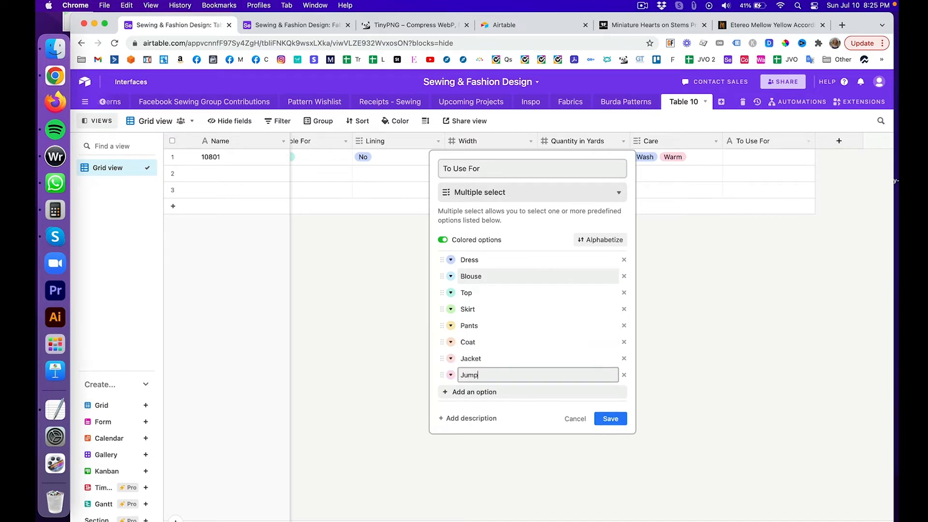
{"action": "type", "text": "suit"}
{"action": "key", "text": "Return"}
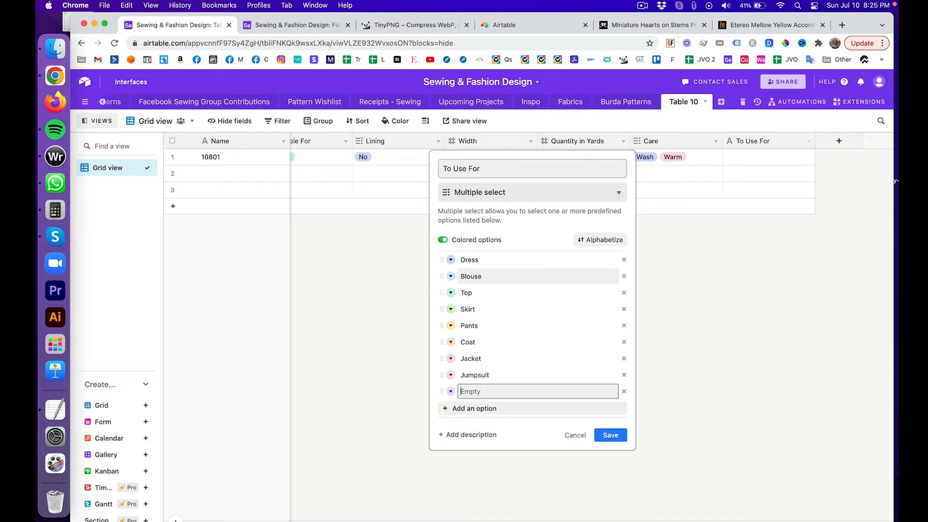
{"action": "type", "text": "Apron"}
{"action": "key", "text": "Return"}
{"action": "type", "text": "Tea Tow"}
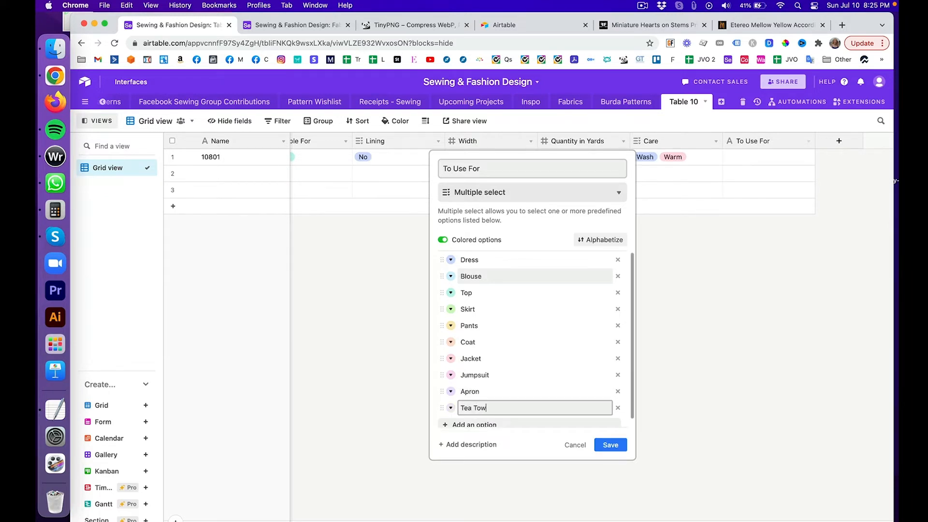
{"action": "type", "text": "el"}
{"action": "key", "text": "Return"}
{"action": "type", "text": "Pillowcase"}
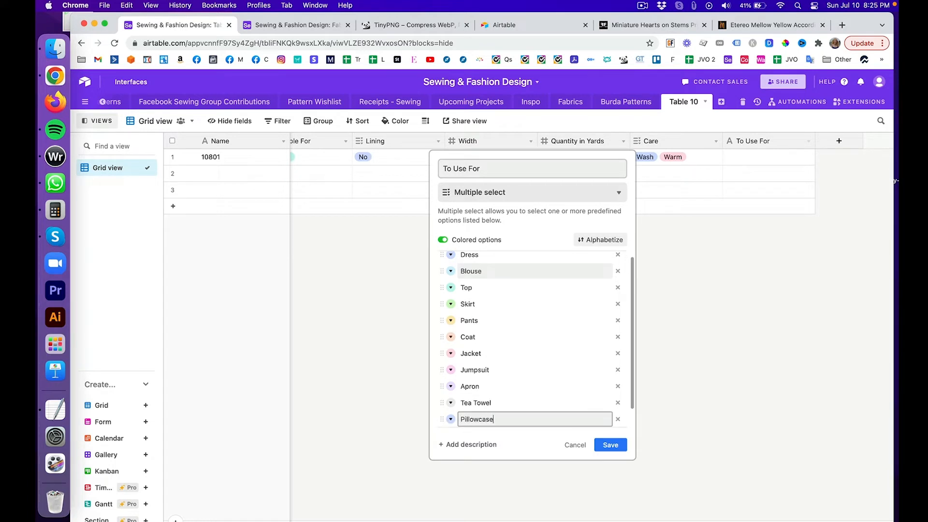
{"action": "key", "text": "Return"}
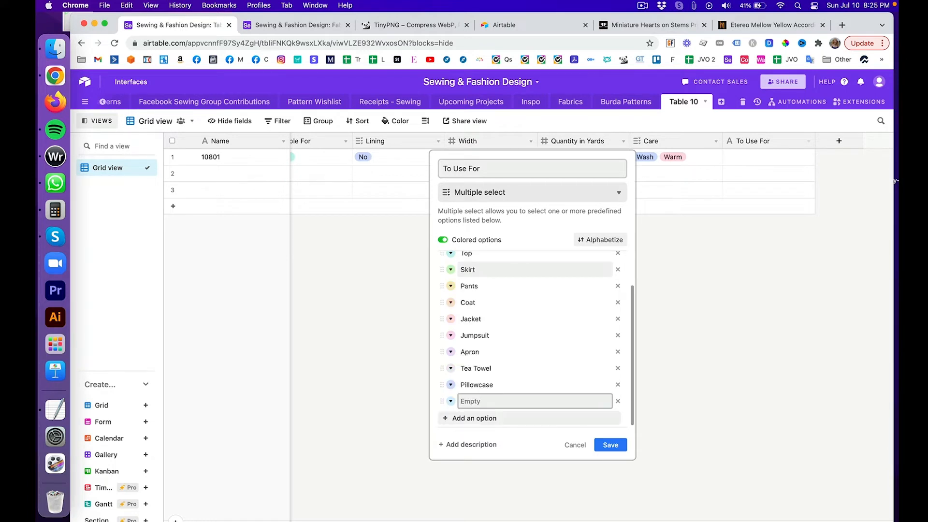
{"action": "type", "text": "Me"}
{"action": "key", "text": "BackSpace"}
{"action": "key", "text": "BackSpace"}
{"action": "key", "text": "BackSpace"}
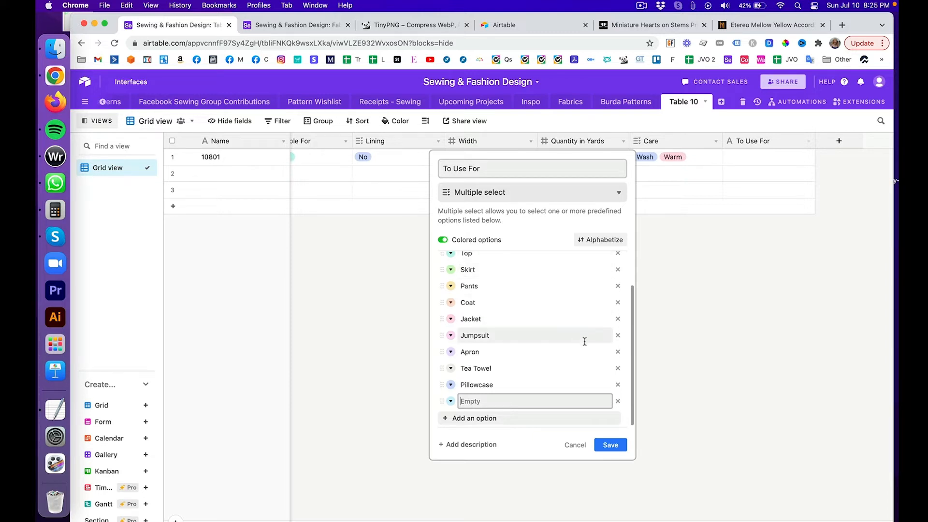
{"action": "left_click", "coordinate": [619, 401]}
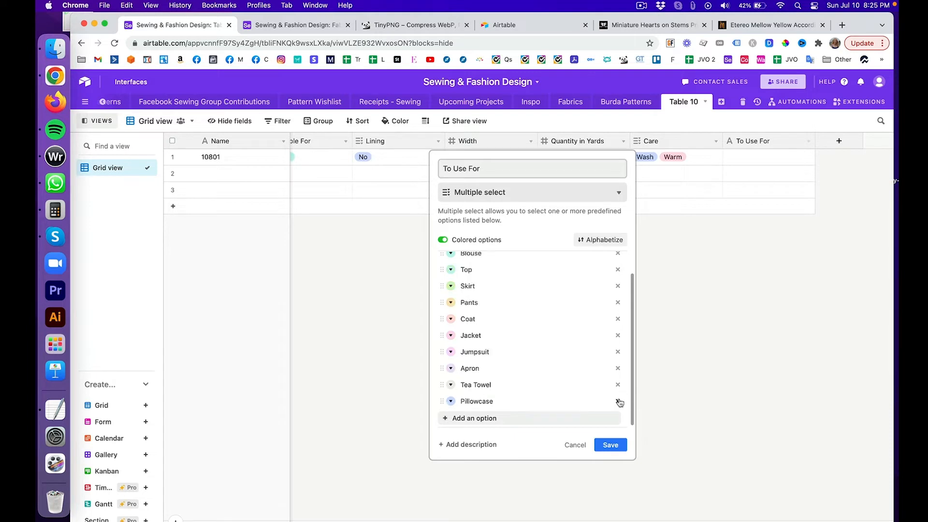
{"action": "left_click", "coordinate": [611, 444]}
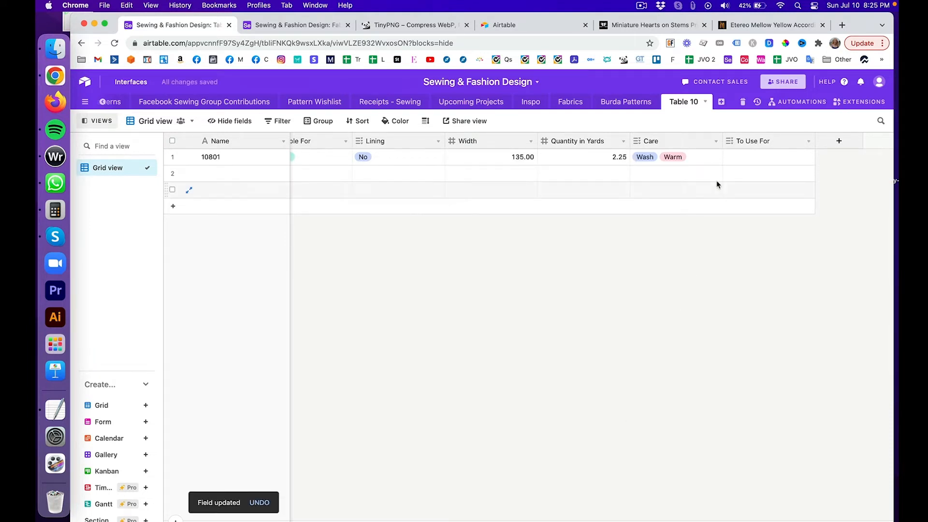
Step: Set fabric 10801's To Use For to Blouse, then switch to the Fabrics table
{"action": "left_click", "coordinate": [732, 158]}
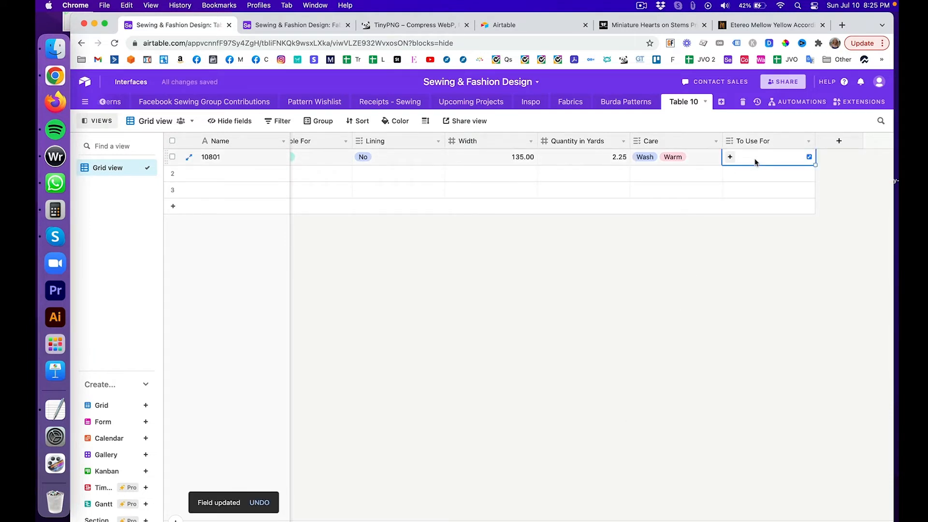
{"action": "left_click", "coordinate": [730, 157]}
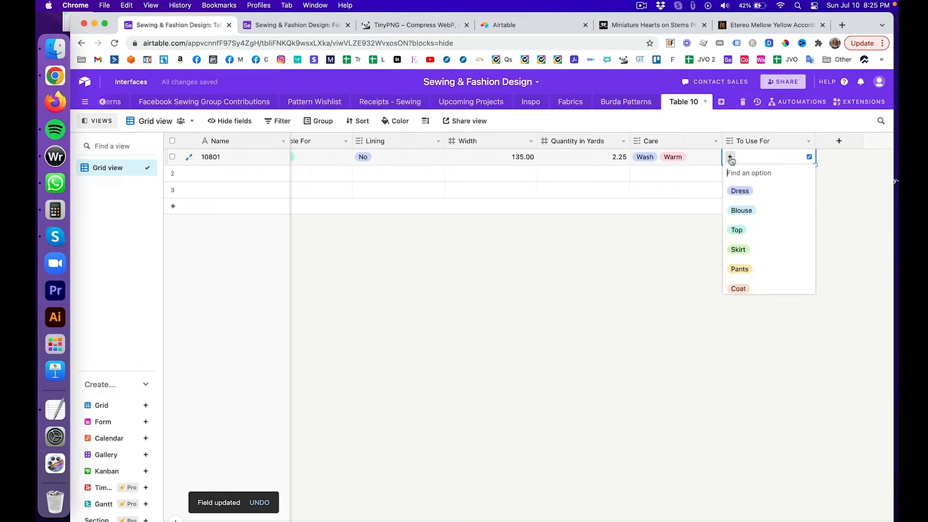
{"action": "left_click", "coordinate": [761, 213]}
{"action": "left_click", "coordinate": [749, 293]}
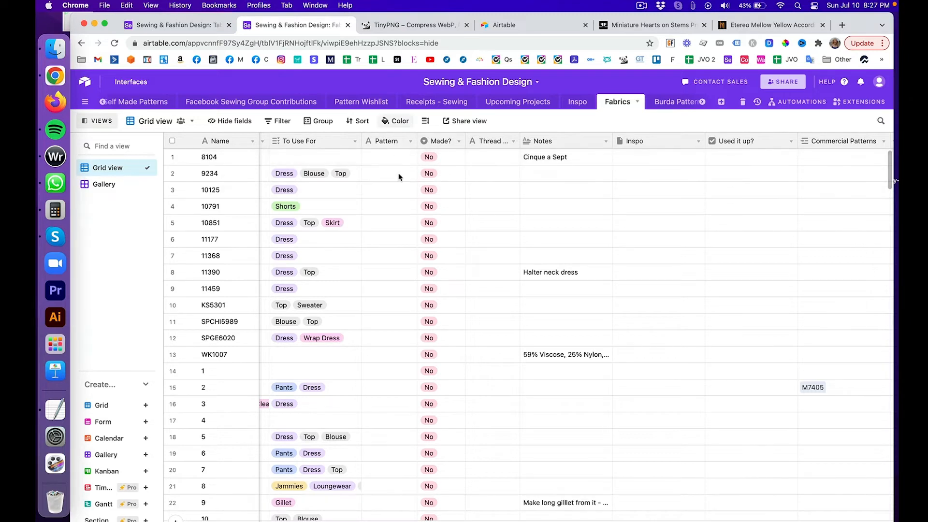
Step: Look at the Fabrics Made? field options and Share view, then switch back to Table 10
{"action": "scroll", "coordinate": [386, 252], "scroll_direction": "down", "scroll_amount": 3}
{"action": "scroll", "coordinate": [386, 252], "scroll_direction": "up", "scroll_amount": 3}
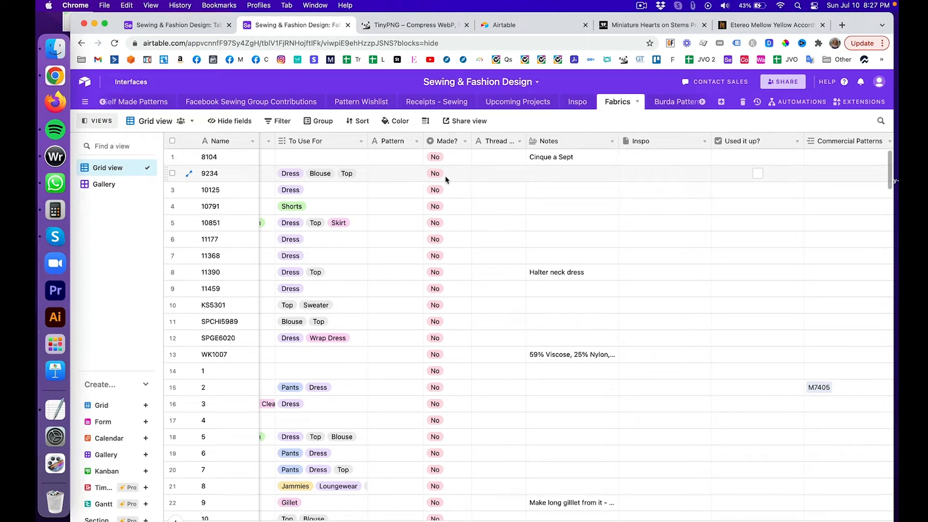
{"action": "left_click", "coordinate": [464, 141]}
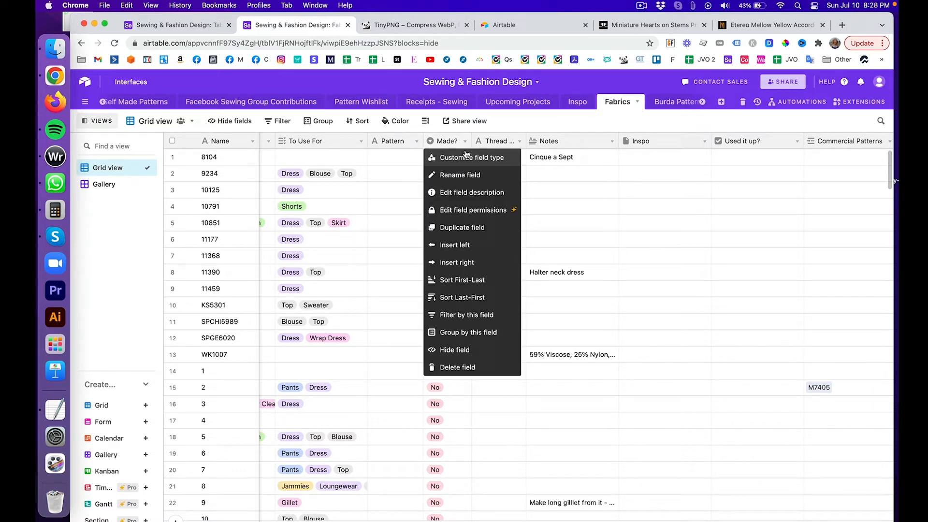
{"action": "left_click", "coordinate": [468, 122]}
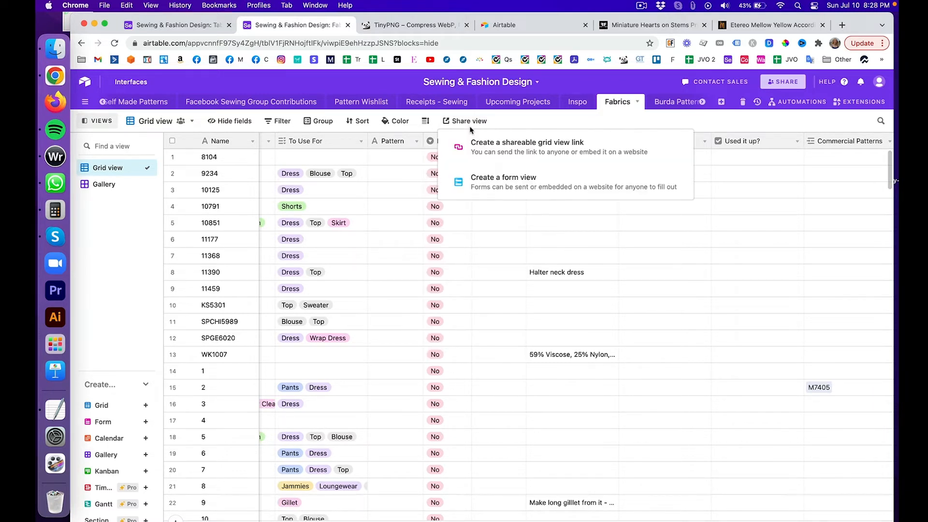
{"action": "left_click", "coordinate": [532, 123]}
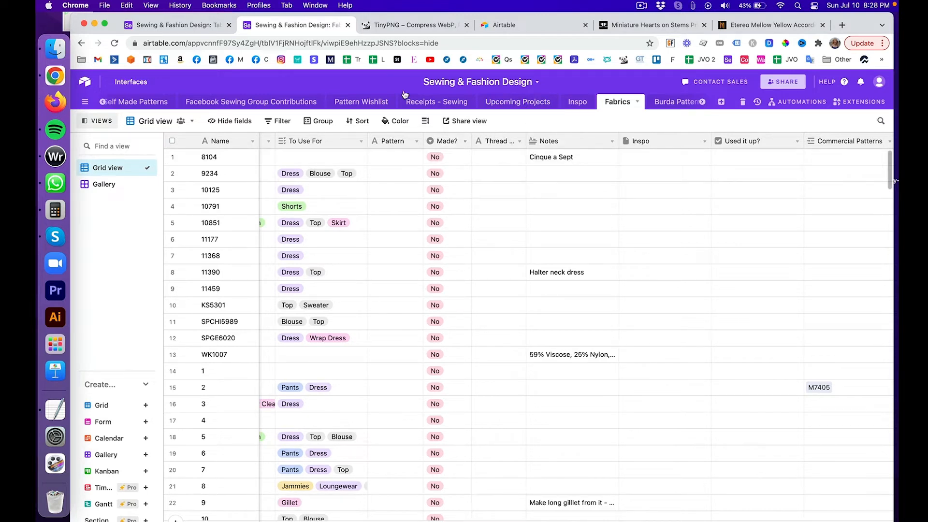
{"action": "left_click", "coordinate": [168, 25]}
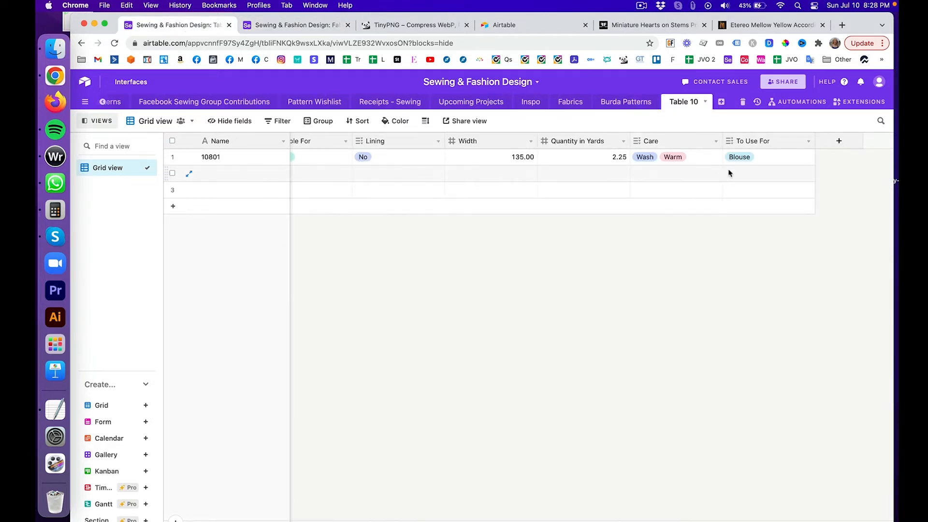
Step: Add a single-select field named Made? to Table 10
{"action": "left_click", "coordinate": [838, 142]}
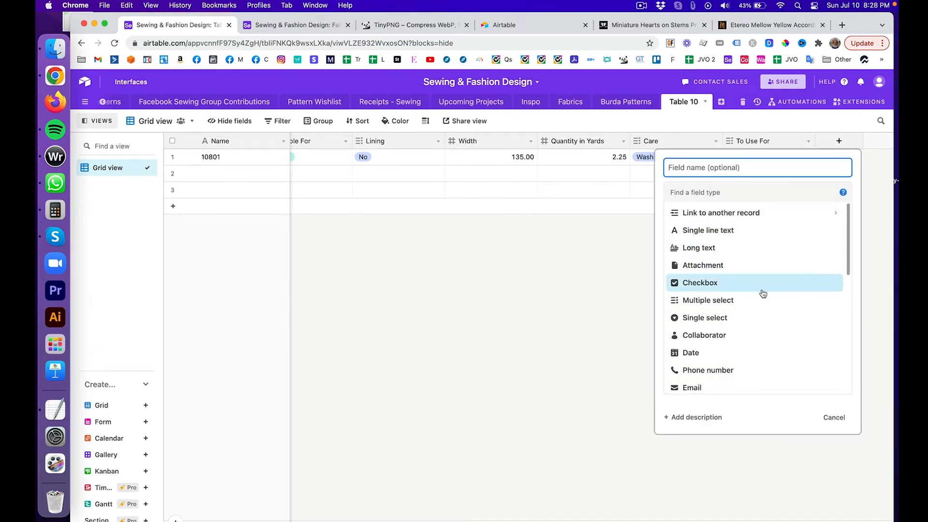
{"action": "left_click", "coordinate": [760, 318]}
{"action": "left_click", "coordinate": [741, 169]}
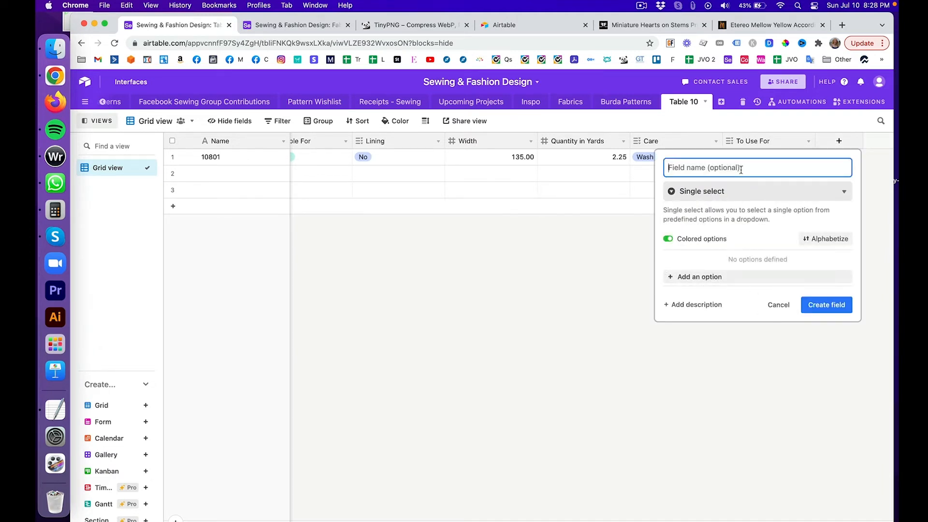
{"action": "type", "text": "Made?"}
{"action": "key", "text": "Return"}
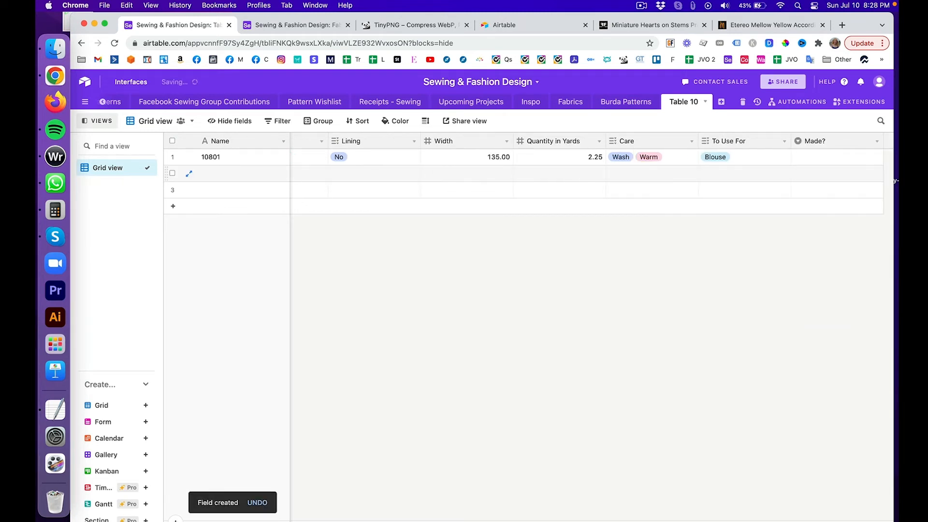
Step: Enter Yes, No and Yes but have more in 10801's Made? cell, keeping the last
{"action": "left_click", "coordinate": [864, 158]}
{"action": "type", "text": "Yes"}
{"action": "key", "text": "Return"}
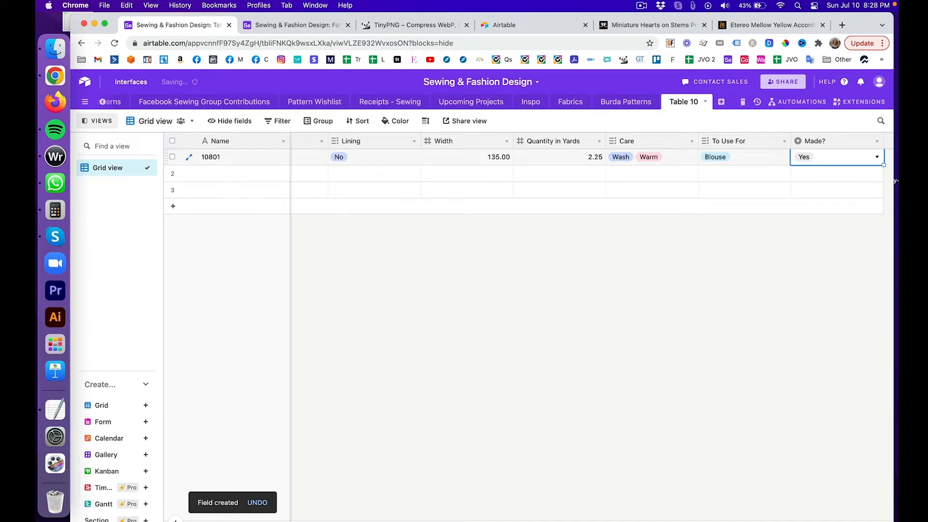
{"action": "type", "text": "No"}
{"action": "key", "text": "Return"}
{"action": "type", "text": "Yes but hav"}
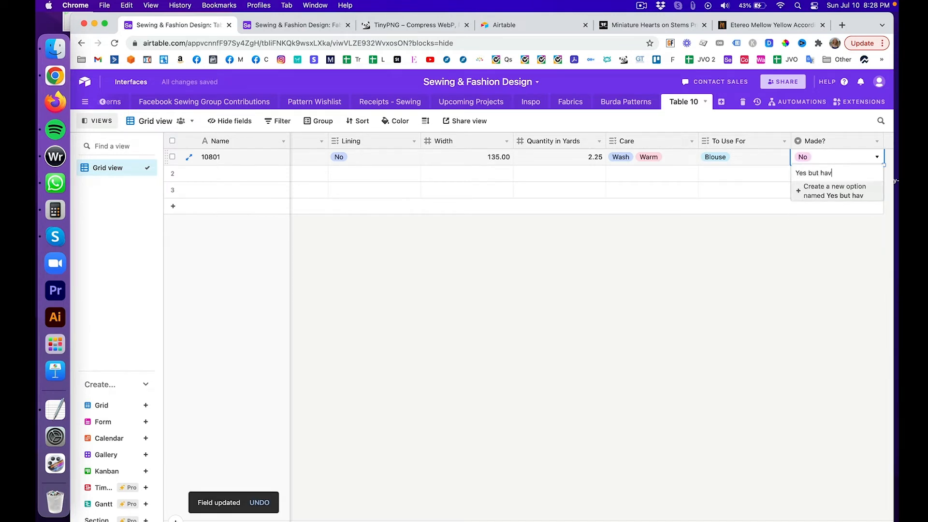
{"action": "type", "text": "e more"}
{"action": "key", "text": "Return"}
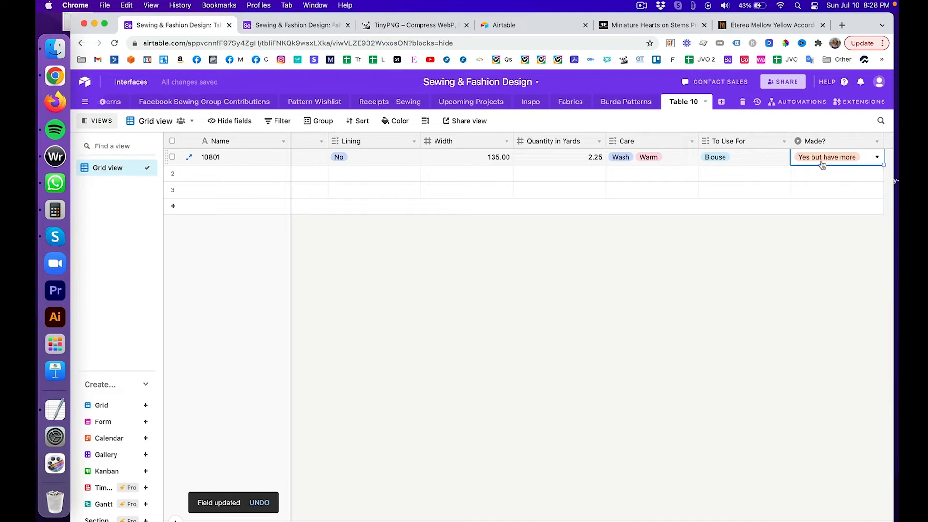
Step: Make Yes green, move No above Yes, make Yes but have more teal, and save
{"action": "left_click", "coordinate": [876, 141]}
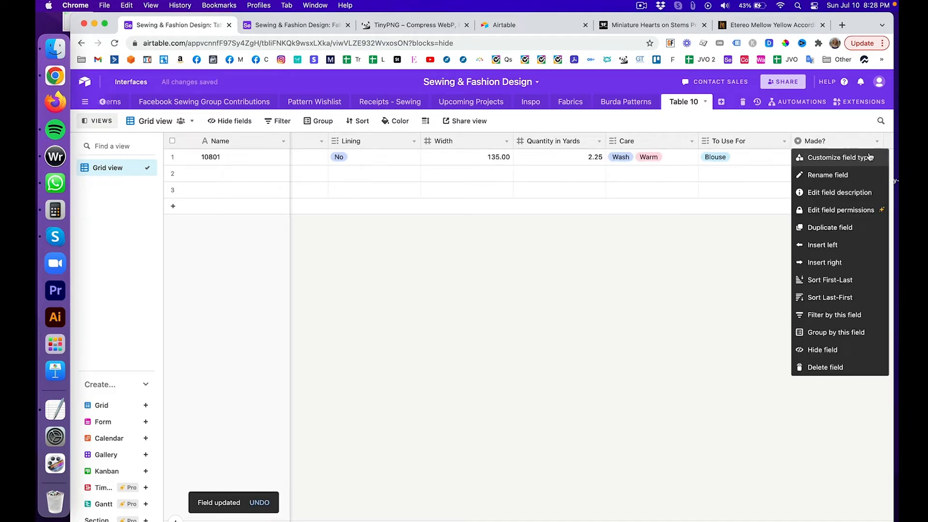
{"action": "left_click", "coordinate": [869, 156]}
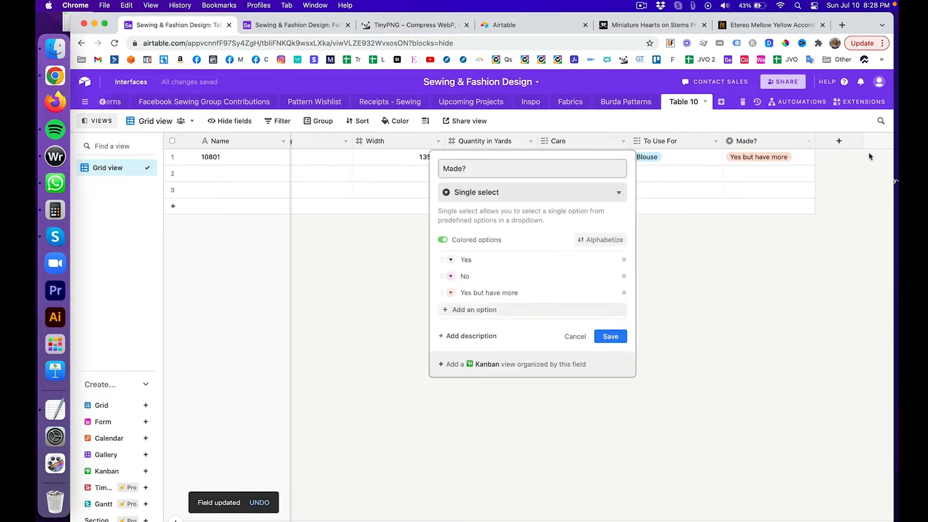
{"action": "left_click", "coordinate": [450, 260]}
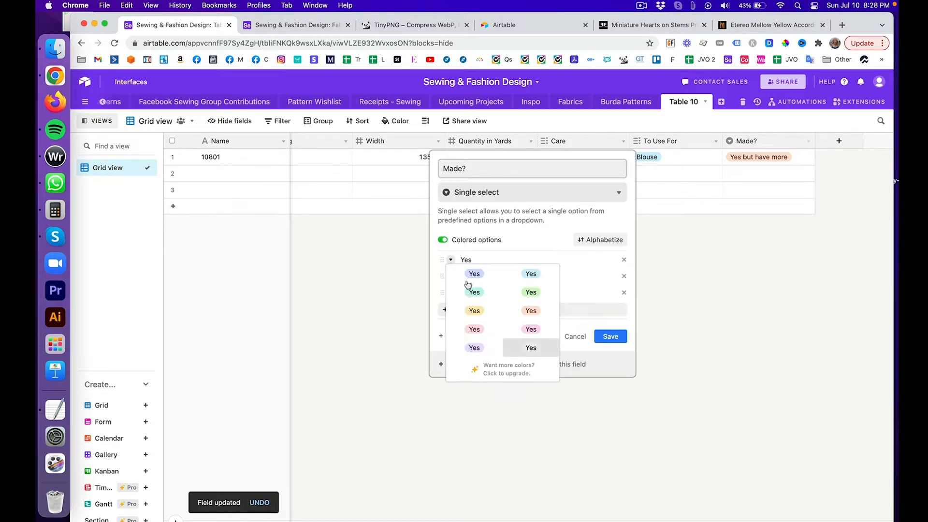
{"action": "left_click", "coordinate": [527, 294]}
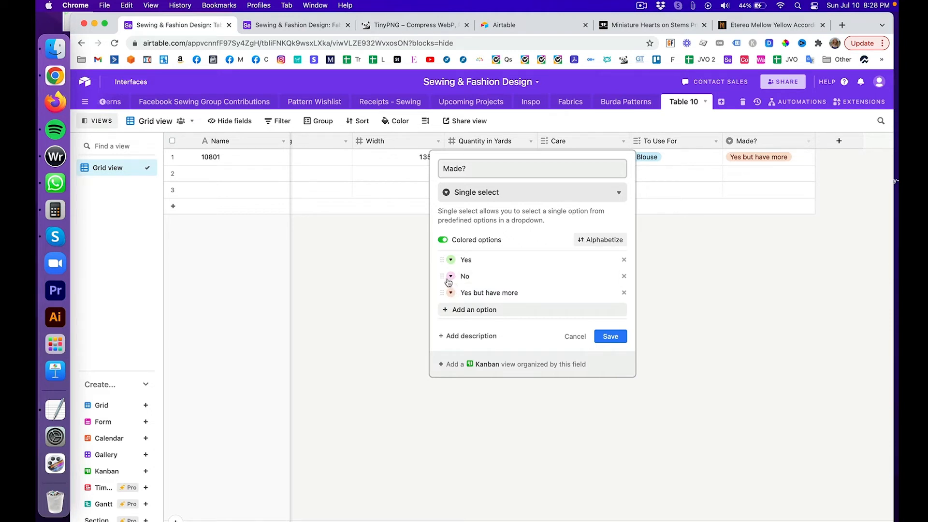
{"action": "left_click_drag", "start_coordinate": [441, 275], "coordinate": [442, 260]}
{"action": "left_click", "coordinate": [450, 293]}
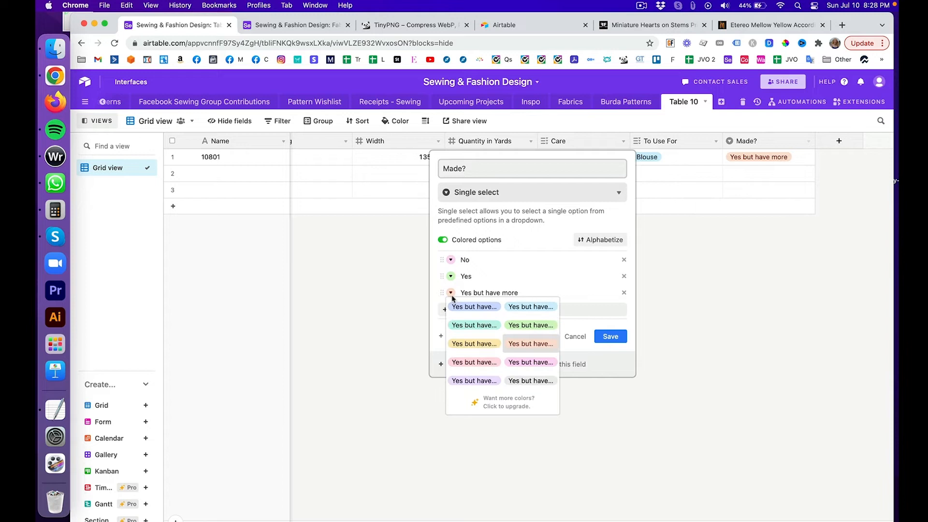
{"action": "left_click", "coordinate": [480, 325]}
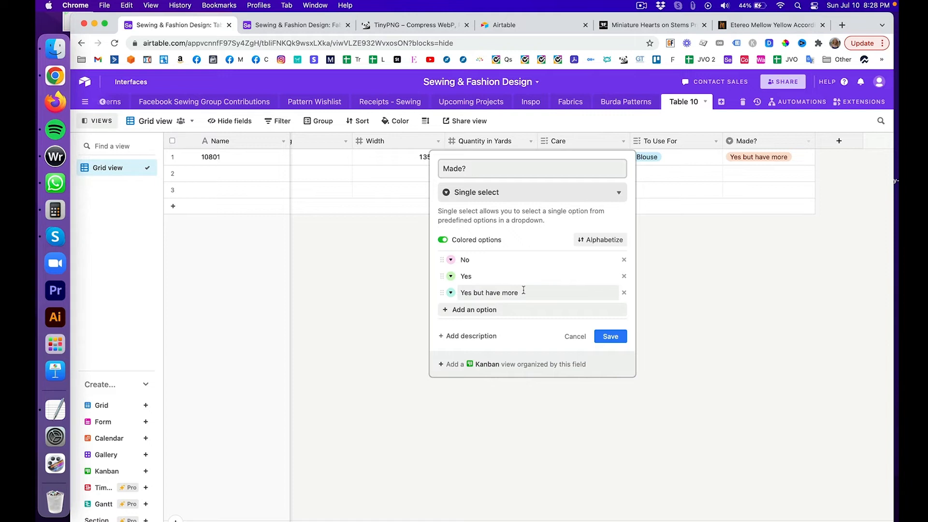
{"action": "left_click", "coordinate": [607, 336]}
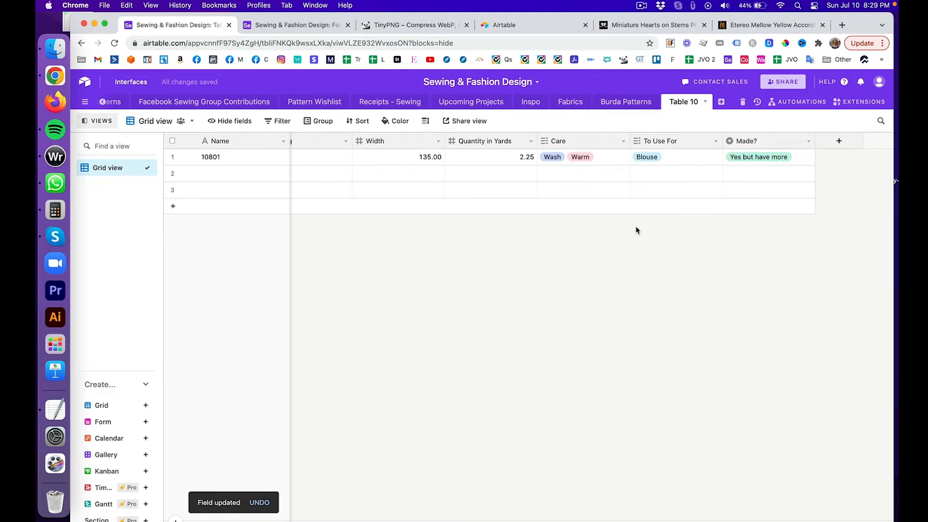
Step: Filter the Fabrics gallery view to show only fabrics where Made? is Yes
{"action": "left_click", "coordinate": [279, 25]}
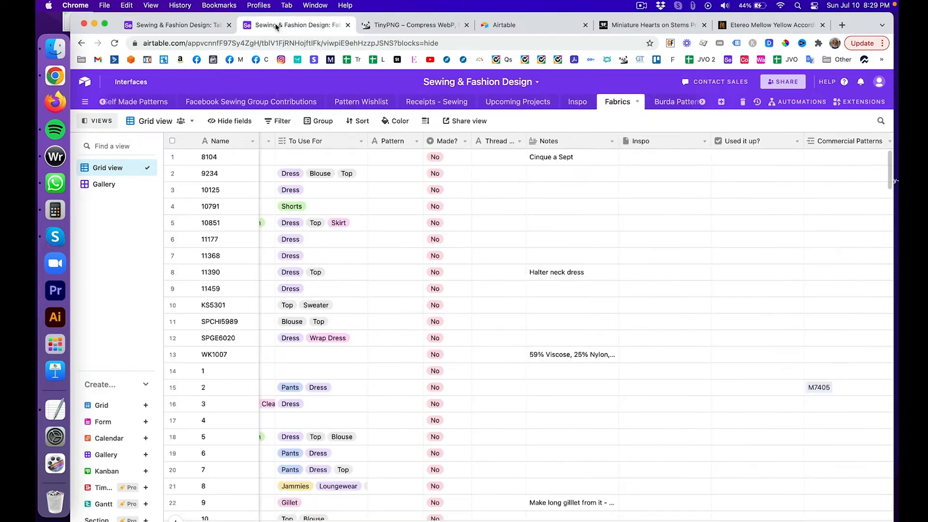
{"action": "left_click", "coordinate": [99, 183]}
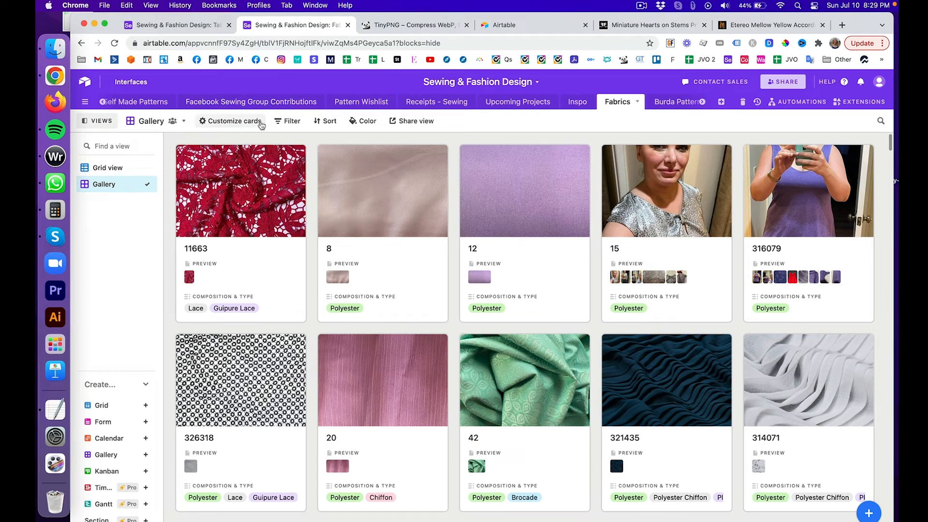
{"action": "left_click", "coordinate": [289, 122]}
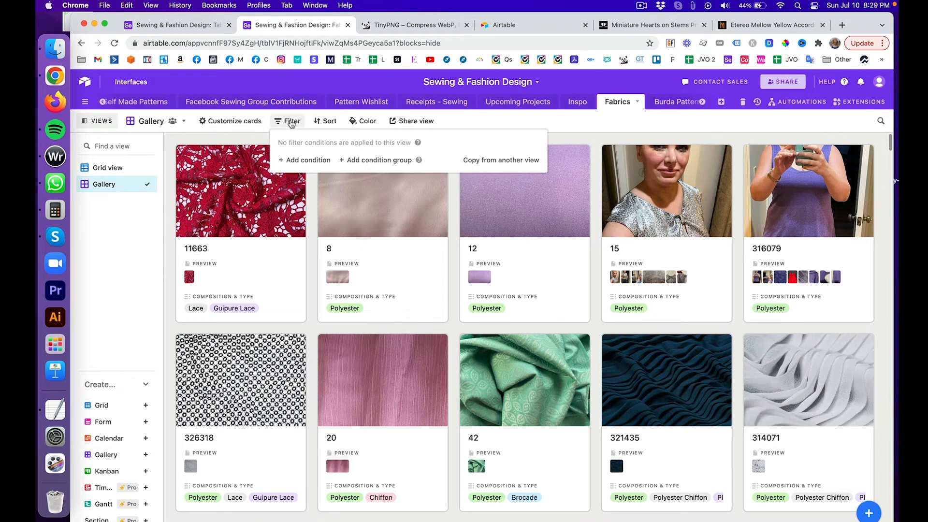
{"action": "left_click", "coordinate": [323, 156]}
{"action": "left_click", "coordinate": [338, 159]}
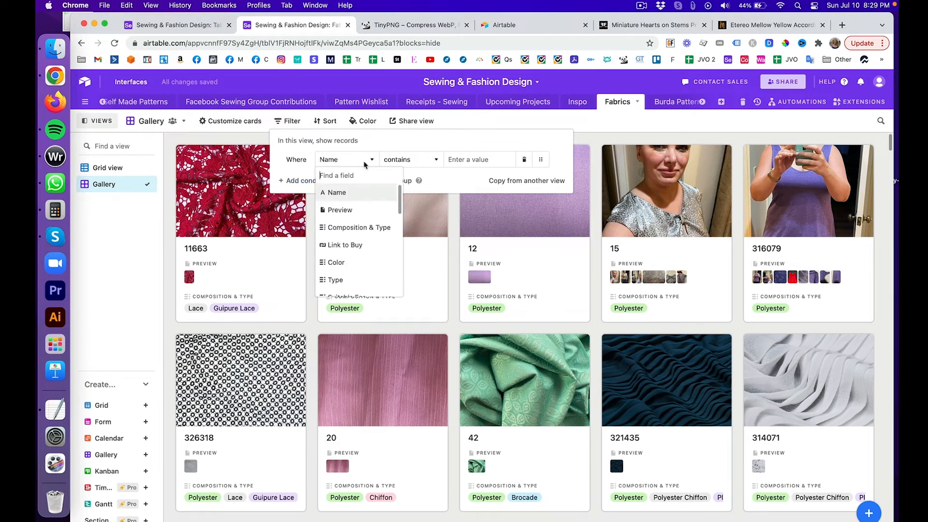
{"action": "scroll", "coordinate": [373, 218], "scroll_direction": "down", "scroll_amount": 5}
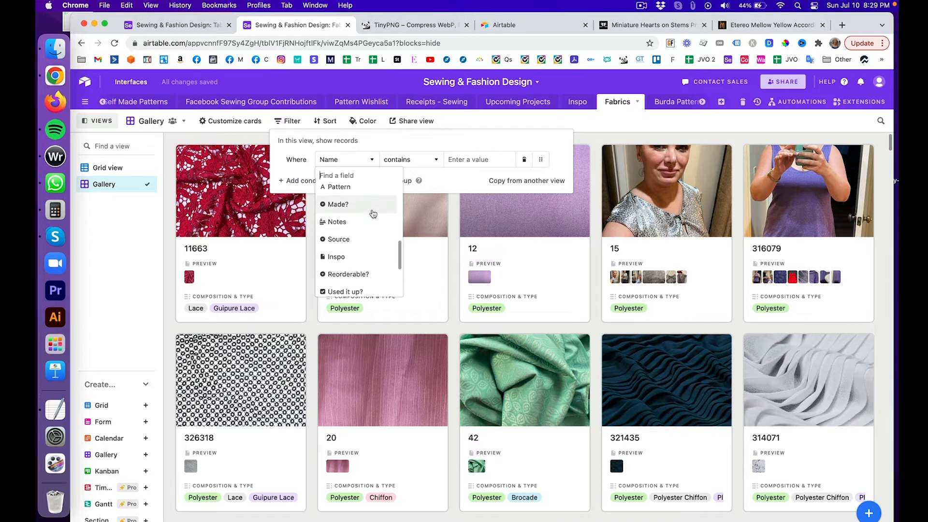
{"action": "left_click", "coordinate": [373, 213]}
{"action": "left_click", "coordinate": [493, 160]}
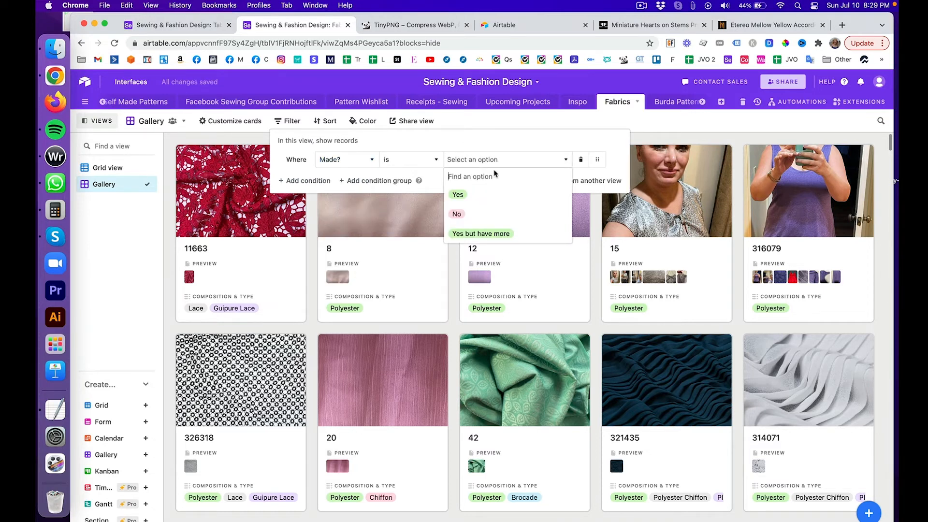
{"action": "left_click", "coordinate": [496, 195]}
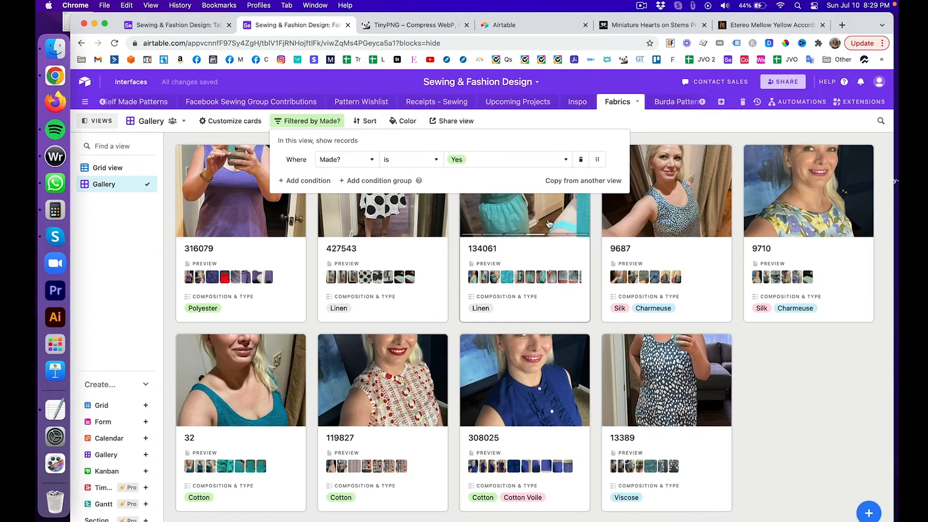
{"action": "left_click", "coordinate": [784, 402]}
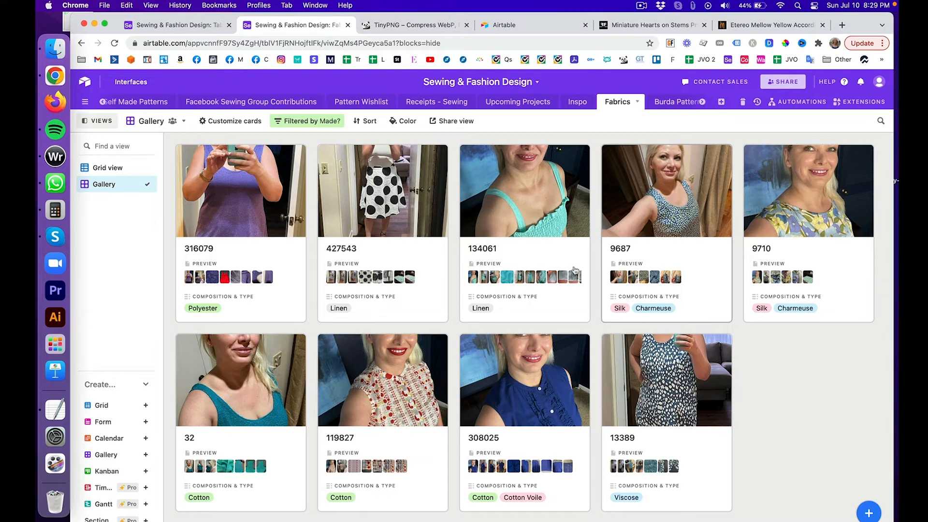
Step: Change the Made? filter value to Yes but have more
{"action": "left_click", "coordinate": [332, 124]}
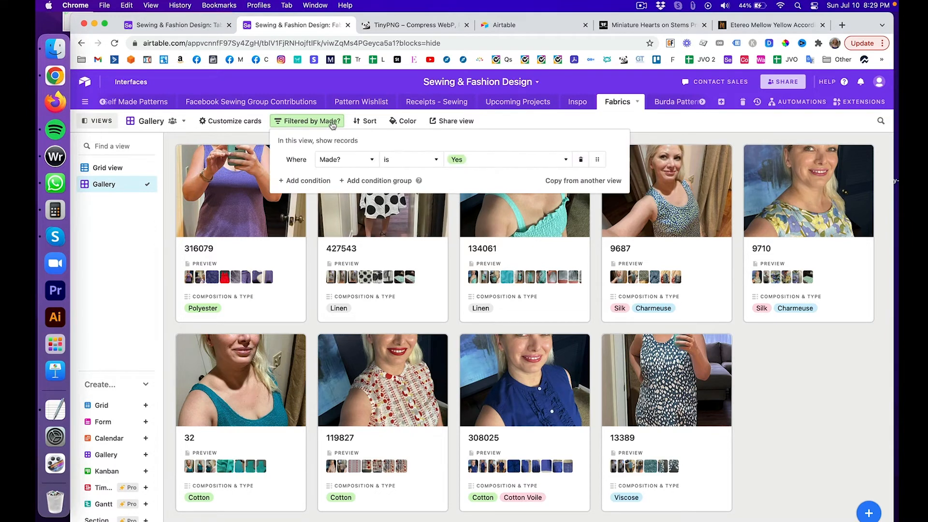
{"action": "left_click", "coordinate": [492, 161]}
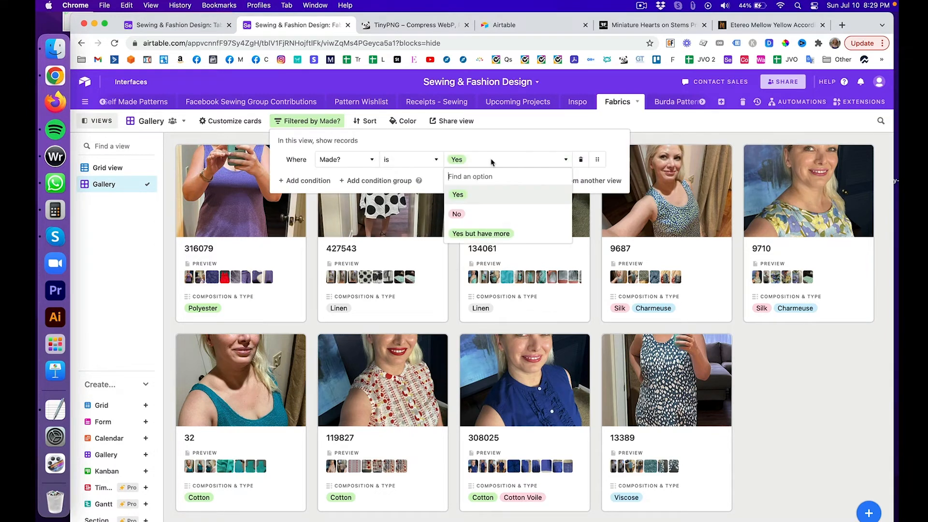
{"action": "left_click", "coordinate": [503, 233]}
{"action": "left_click", "coordinate": [691, 293]}
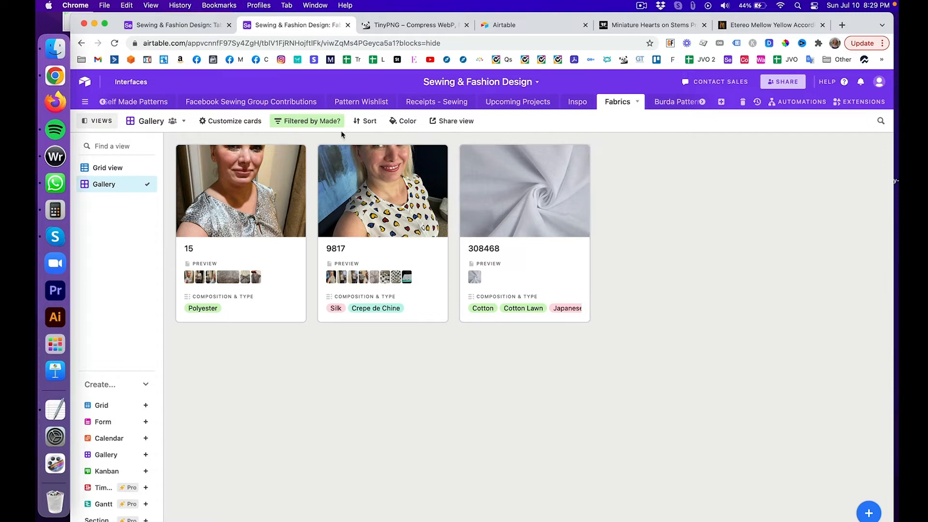
Step: Delete the Made? filter from the Fabrics gallery and go back to the Table 10 tab
{"action": "left_click", "coordinate": [313, 122]}
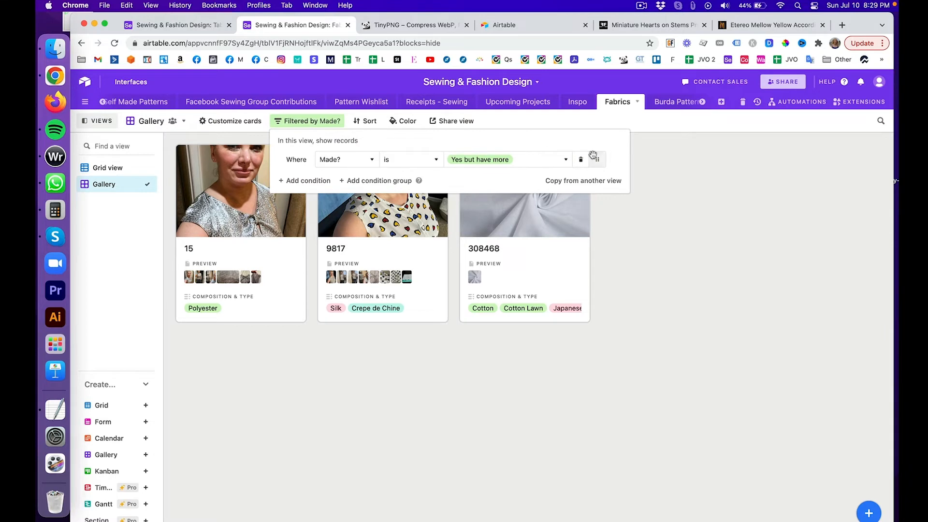
{"action": "left_click", "coordinate": [582, 160]}
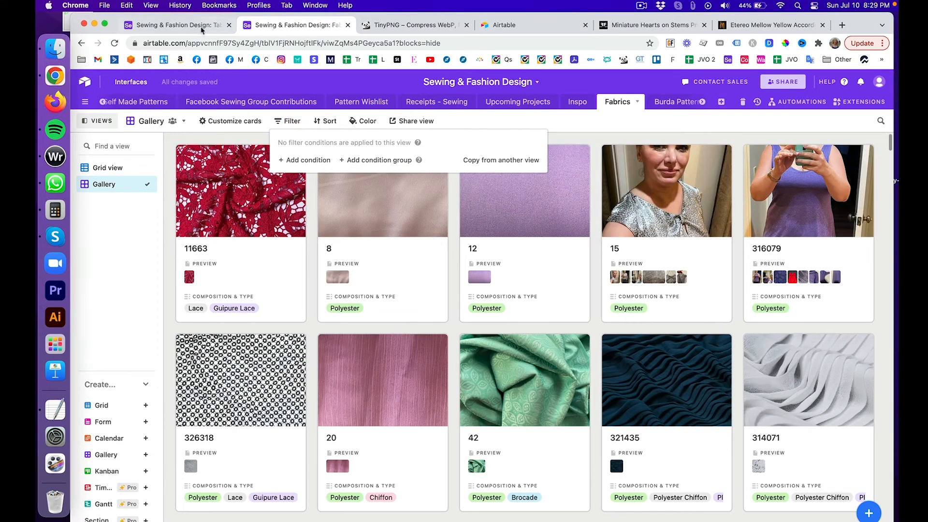
{"action": "left_click", "coordinate": [189, 28]}
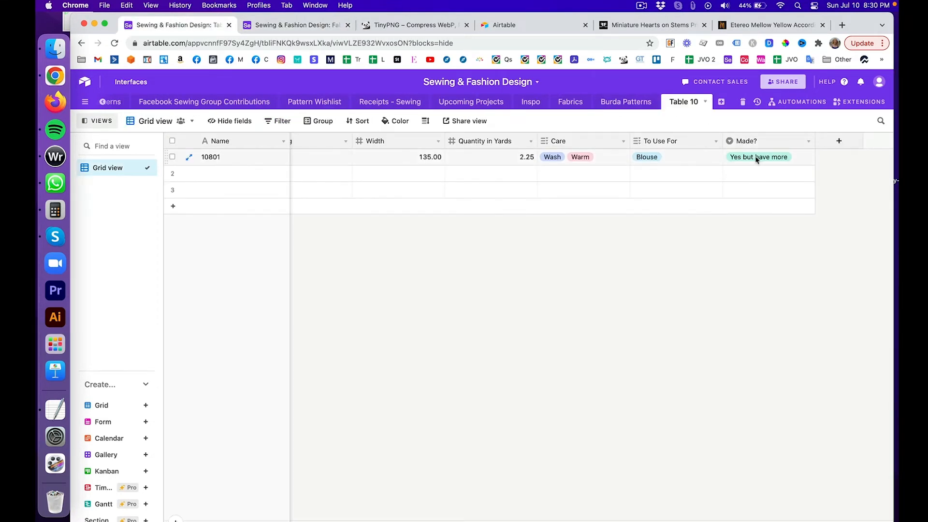
Step: Look over the Made? options for Table 10's first record without changing them
{"action": "left_click", "coordinate": [799, 160]}
{"action": "left_click", "coordinate": [801, 160]}
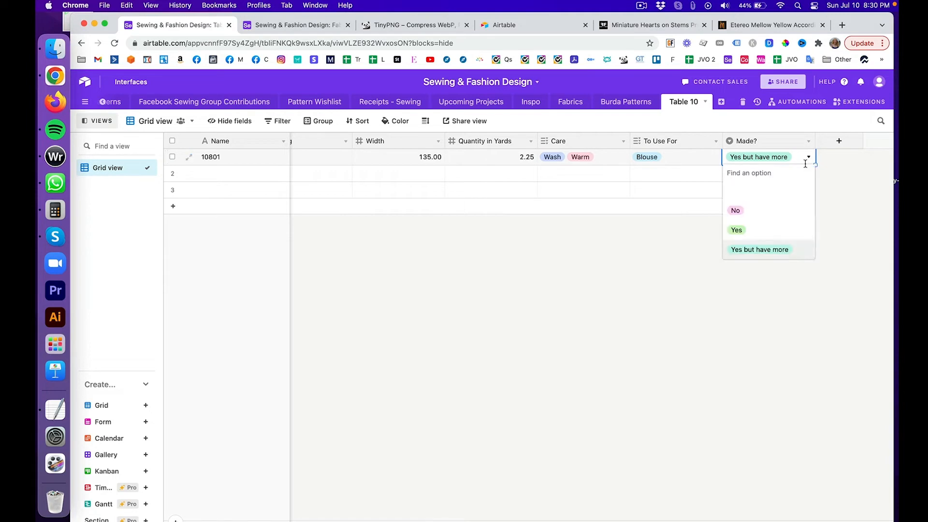
{"action": "left_click", "coordinate": [805, 163]}
Step: Switch the Fabrics table to Grid view and briefly select the Thread Color column
{"action": "left_click", "coordinate": [291, 27]}
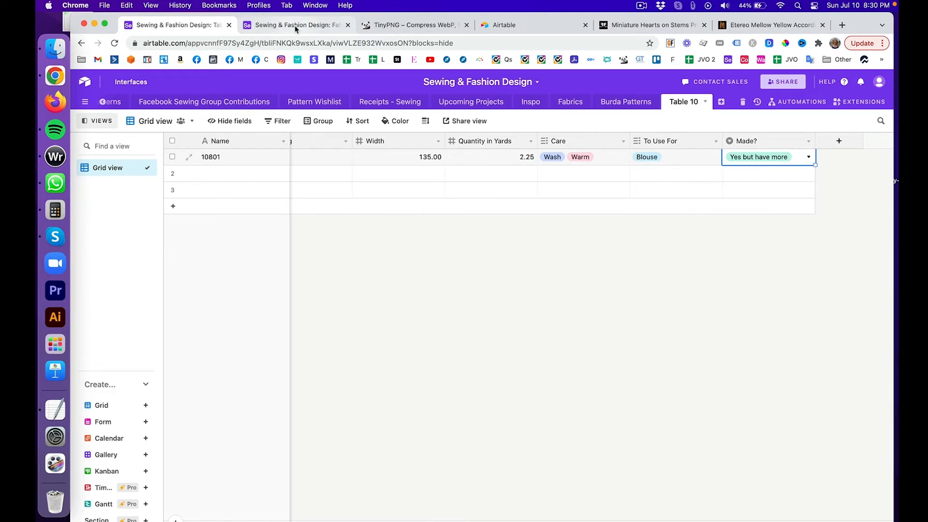
{"action": "left_click", "coordinate": [120, 168]}
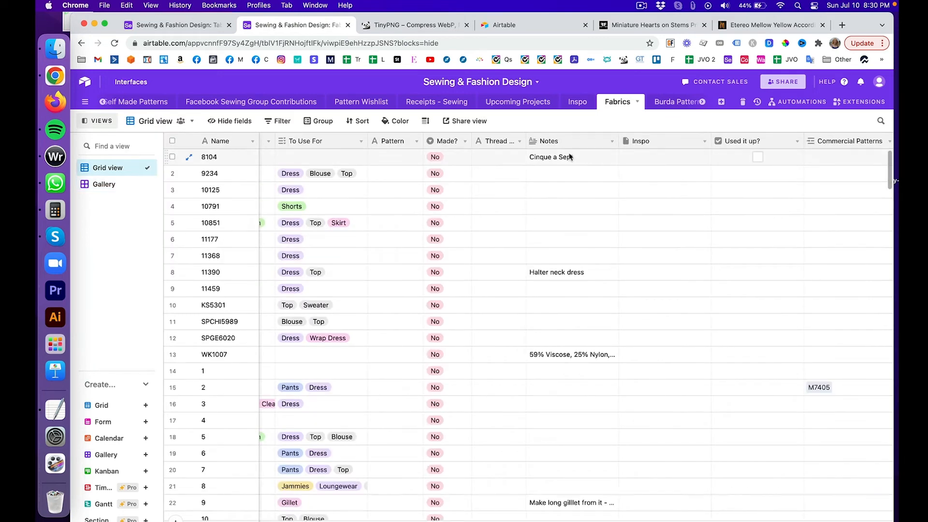
{"action": "left_click", "coordinate": [496, 141]}
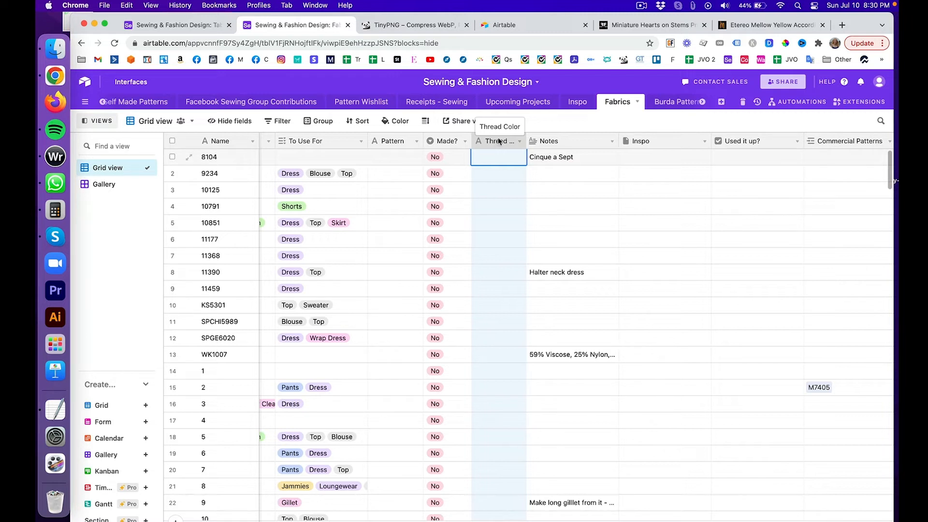
{"action": "left_click", "coordinate": [539, 126]}
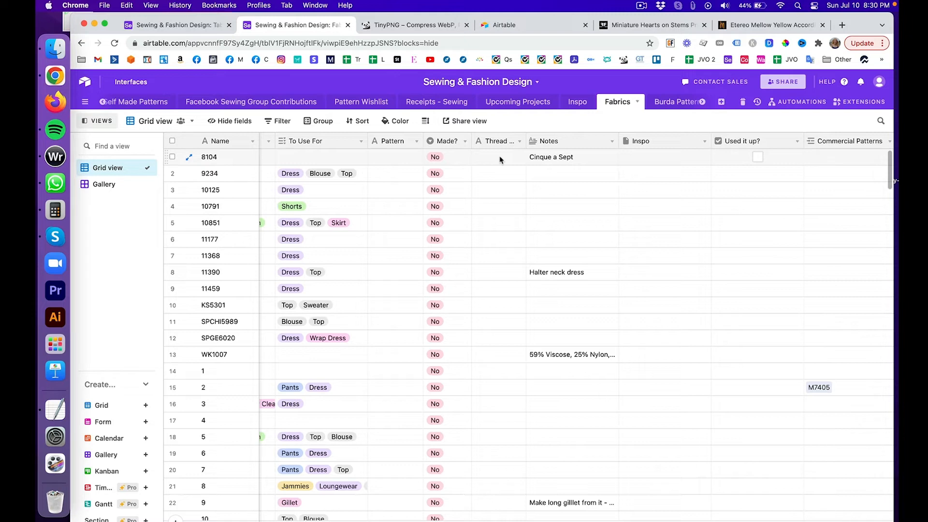
Step: Scroll to record 9817 and check its Made? value and thread number 3789
{"action": "scroll", "coordinate": [500, 158], "scroll_direction": "down", "scroll_amount": 10}
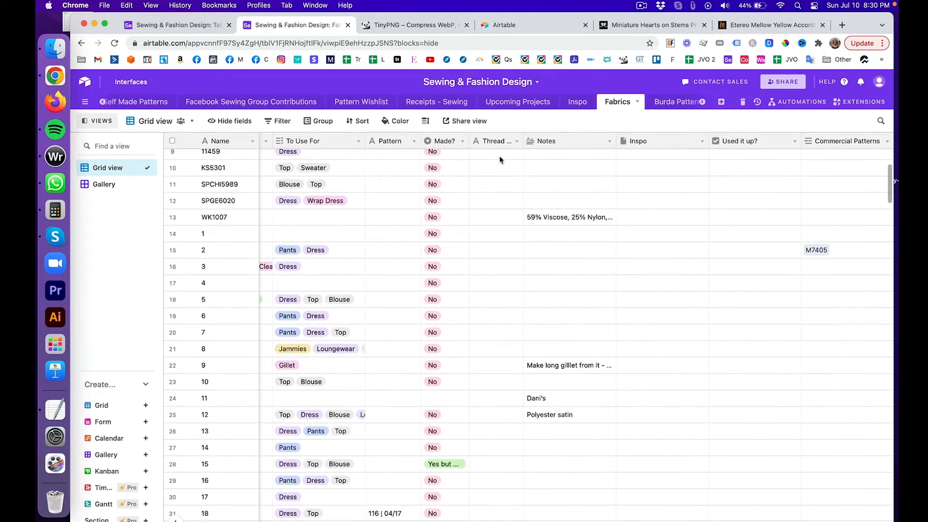
{"action": "scroll", "coordinate": [499, 159], "scroll_direction": "down", "scroll_amount": 20}
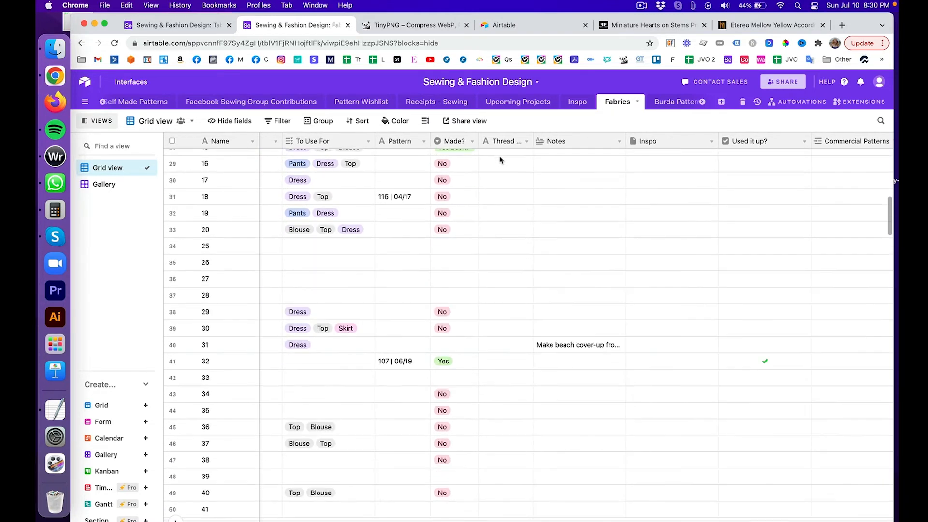
{"action": "scroll", "coordinate": [499, 159], "scroll_direction": "down", "scroll_amount": 5}
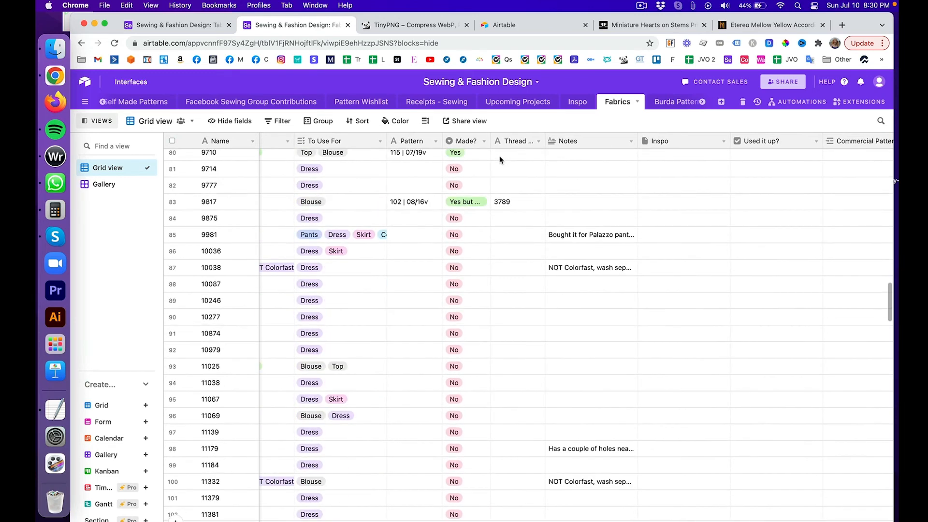
{"action": "scroll", "coordinate": [500, 157], "scroll_direction": "up", "scroll_amount": 2}
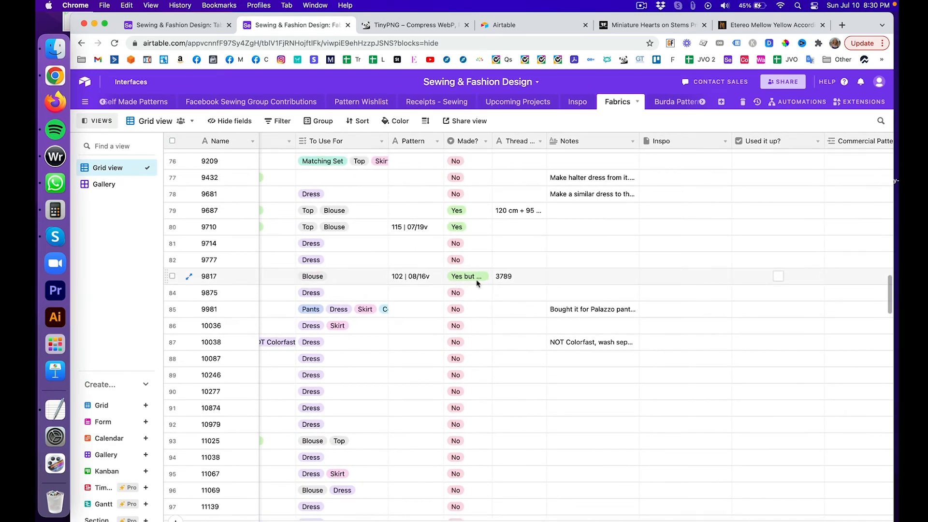
{"action": "left_click", "coordinate": [477, 283]}
{"action": "left_click", "coordinate": [477, 283]}
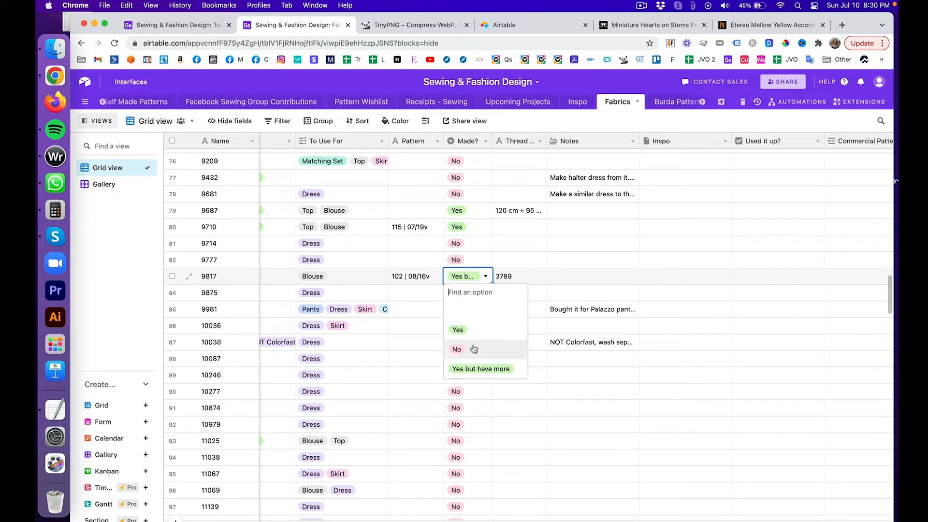
{"action": "left_click", "coordinate": [540, 274]}
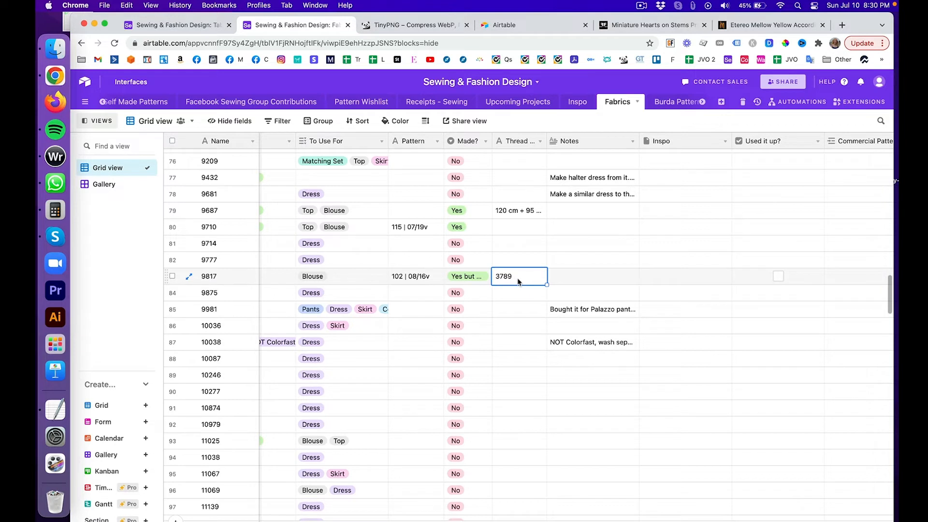
{"action": "left_click", "coordinate": [573, 282]}
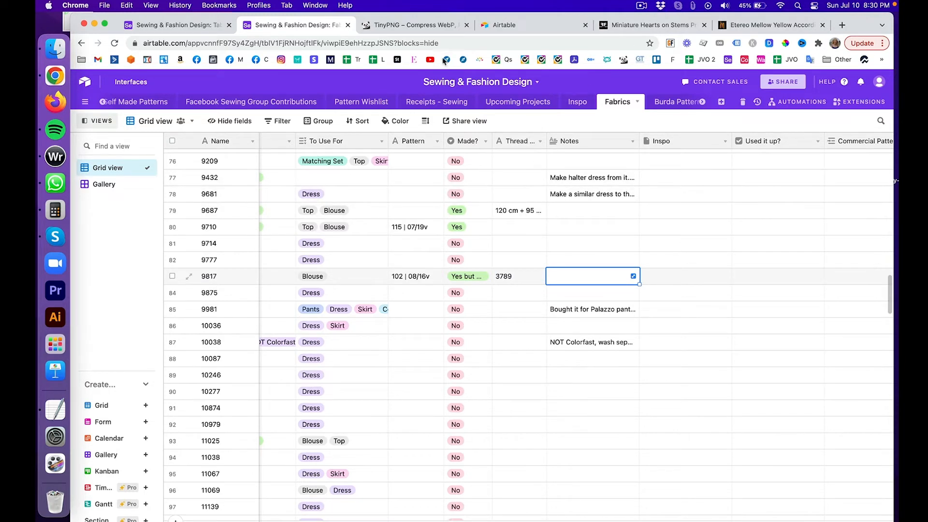
Step: Create a single line text field called 'Thread number' after Made? in Table 10
{"action": "left_click", "coordinate": [185, 26]}
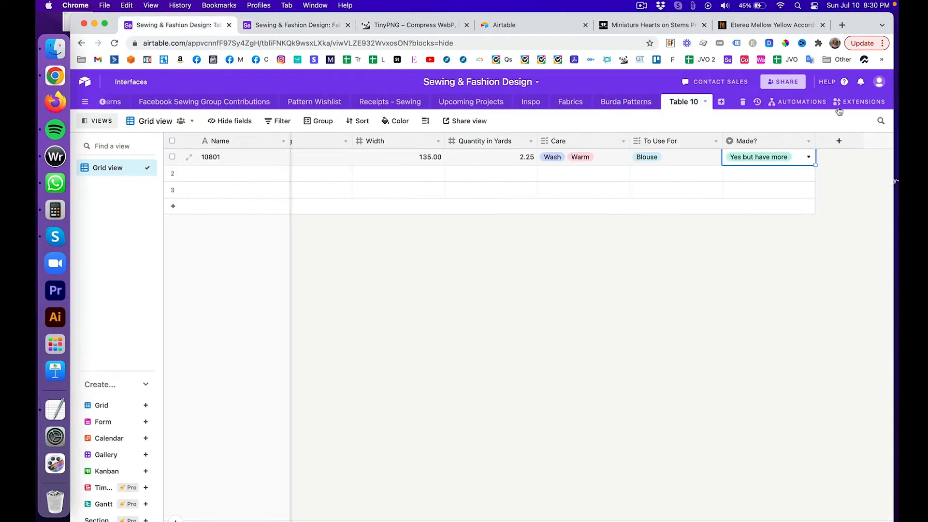
{"action": "left_click", "coordinate": [840, 142]}
{"action": "type", "text": "T"}
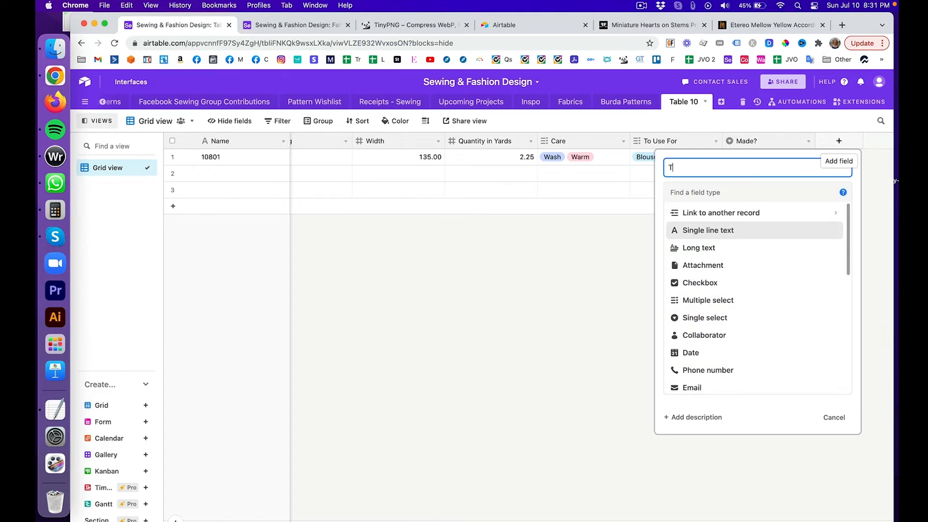
{"action": "type", "text": "hread number"}
{"action": "left_click", "coordinate": [757, 231]}
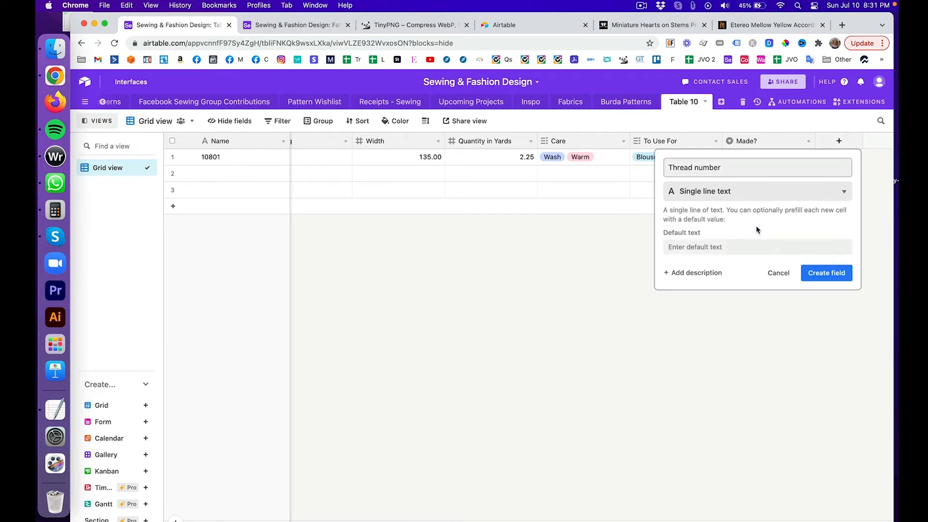
{"action": "left_click", "coordinate": [825, 274]}
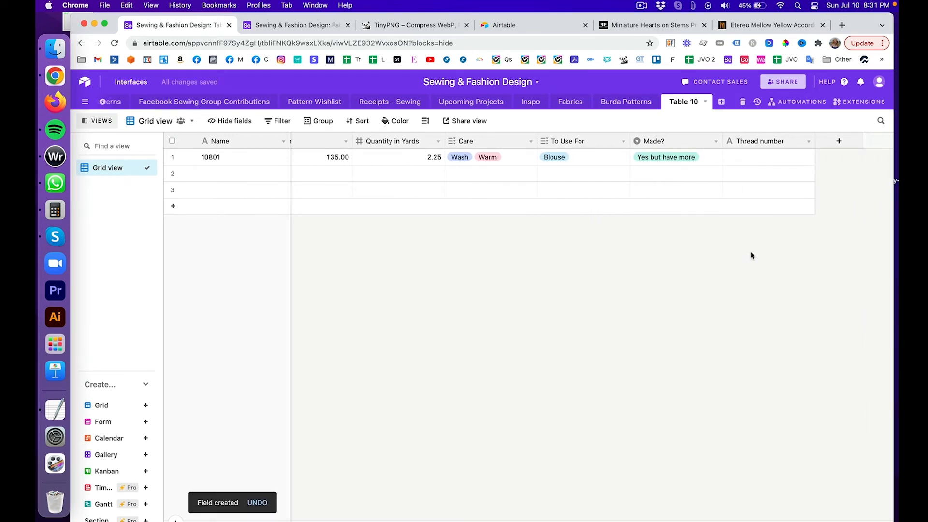
{"action": "left_click", "coordinate": [261, 33]}
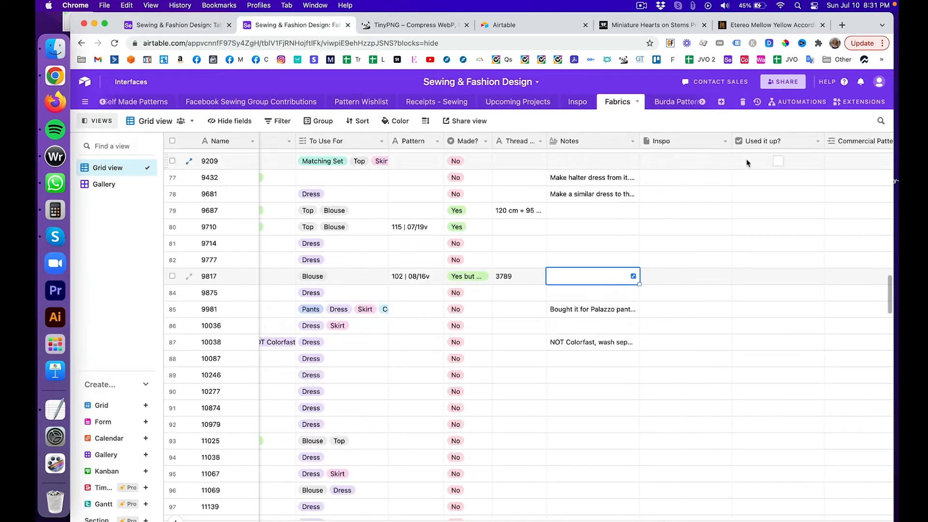
{"action": "left_click", "coordinate": [570, 140]}
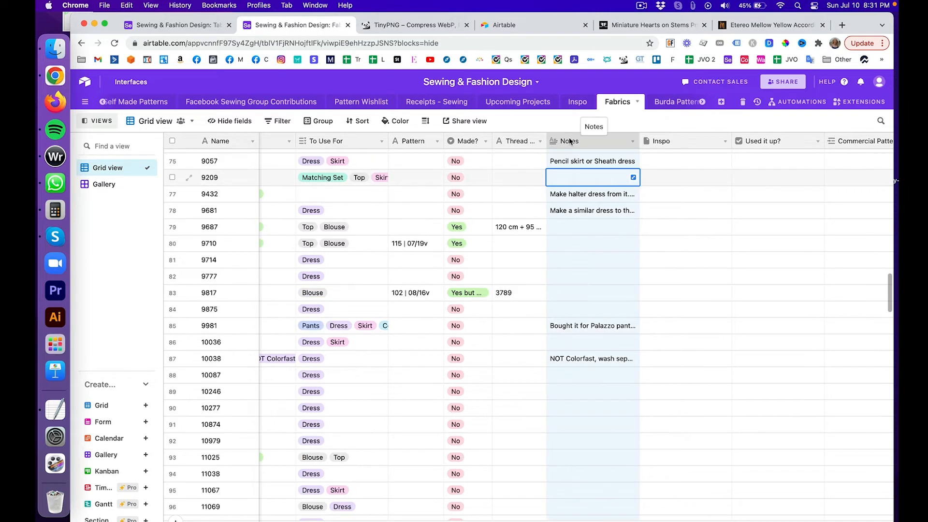
{"action": "key", "text": "Up"}
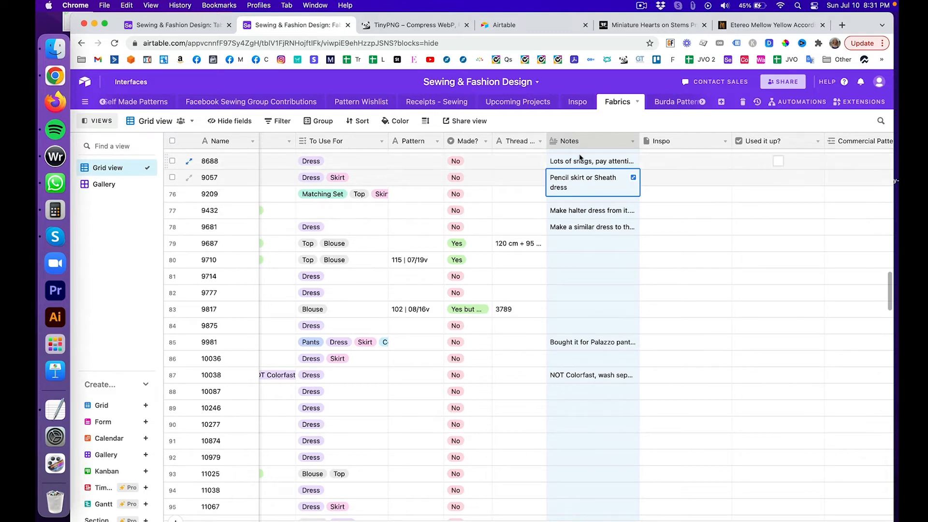
{"action": "left_click", "coordinate": [605, 211]}
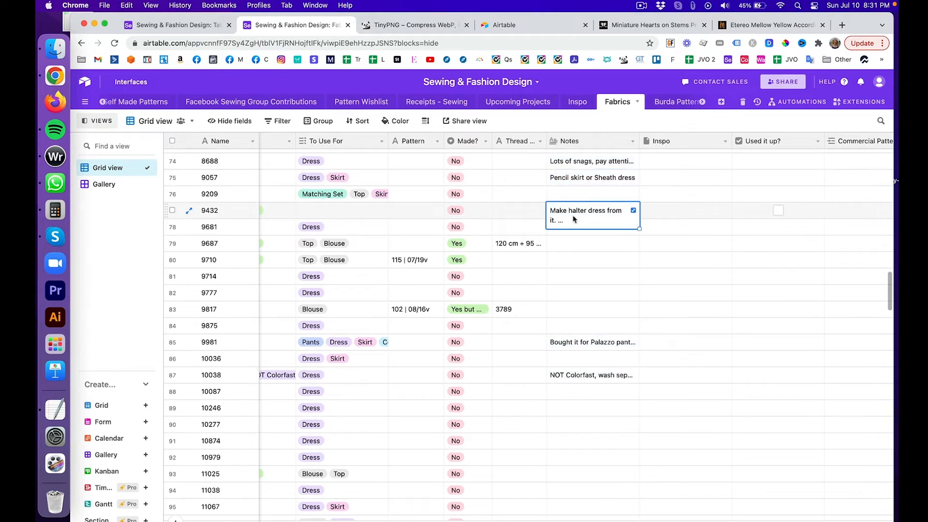
{"action": "left_click", "coordinate": [634, 212]}
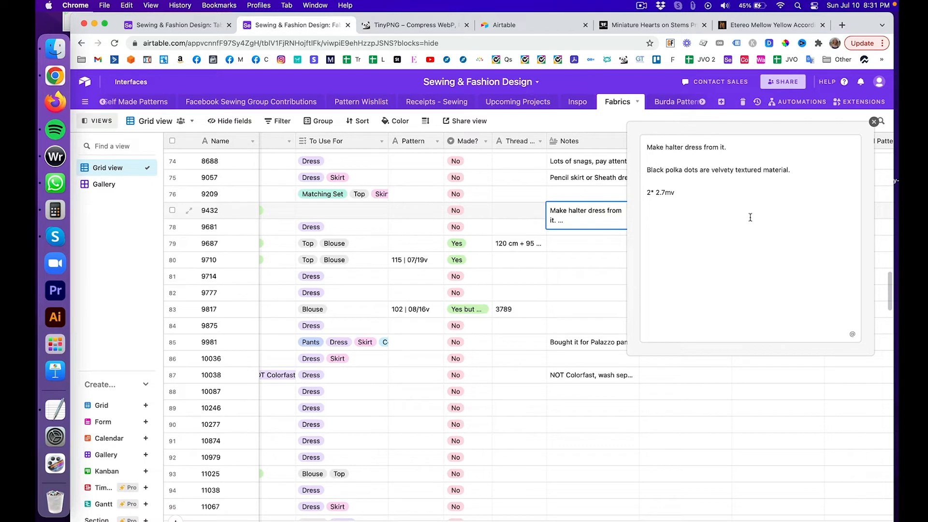
{"action": "left_click", "coordinate": [873, 122]}
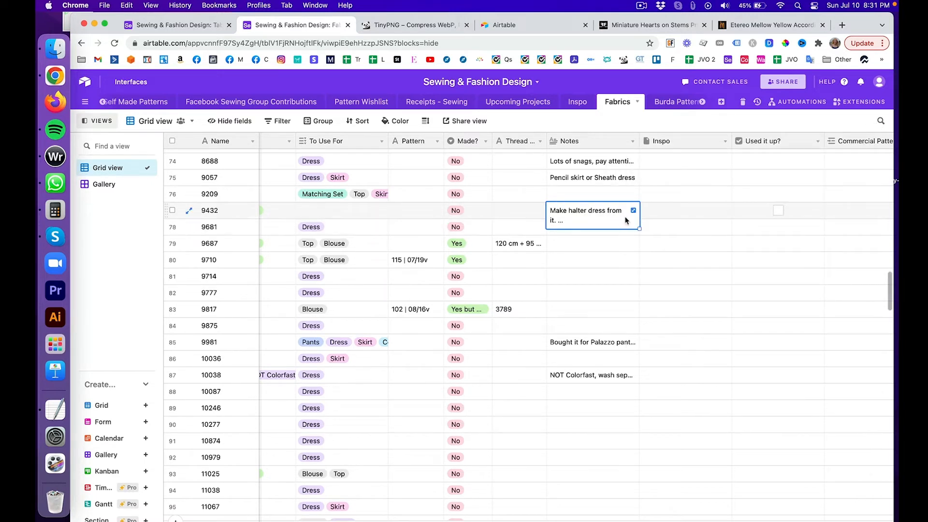
{"action": "left_click", "coordinate": [614, 341]}
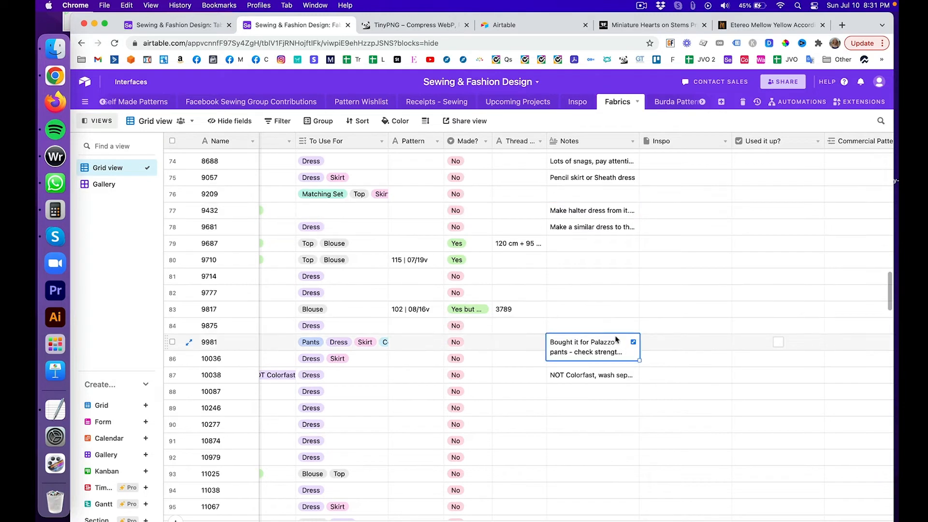
{"action": "left_click", "coordinate": [633, 343]}
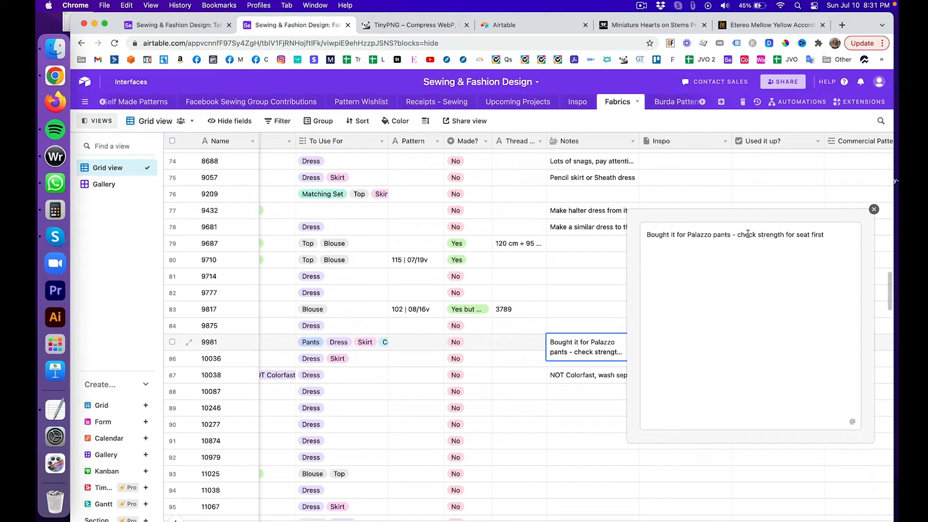
{"action": "left_click", "coordinate": [874, 210]}
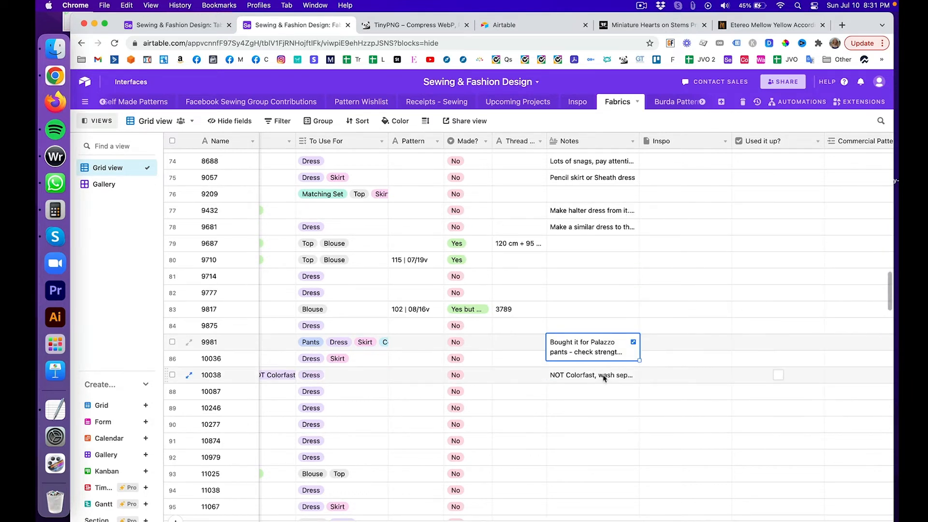
{"action": "left_click", "coordinate": [605, 377]}
{"action": "left_click", "coordinate": [632, 376]}
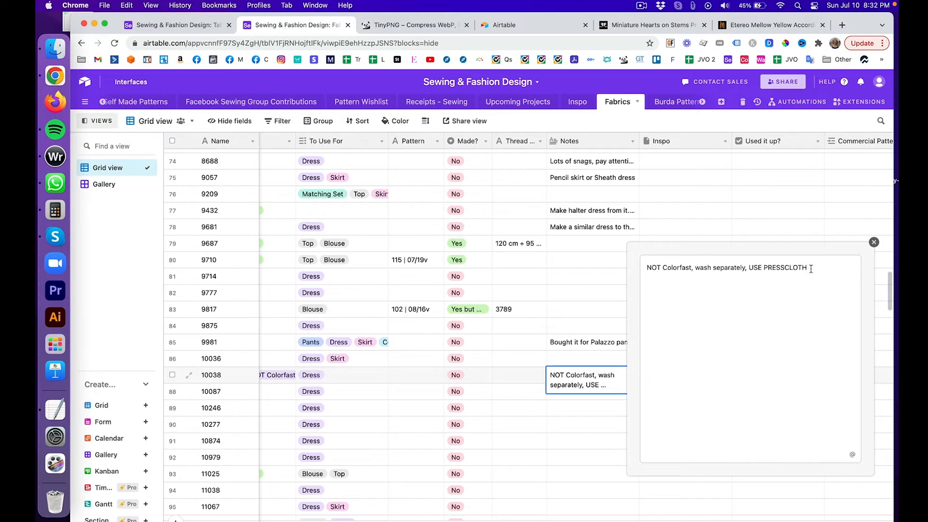
{"action": "left_click", "coordinate": [873, 242]}
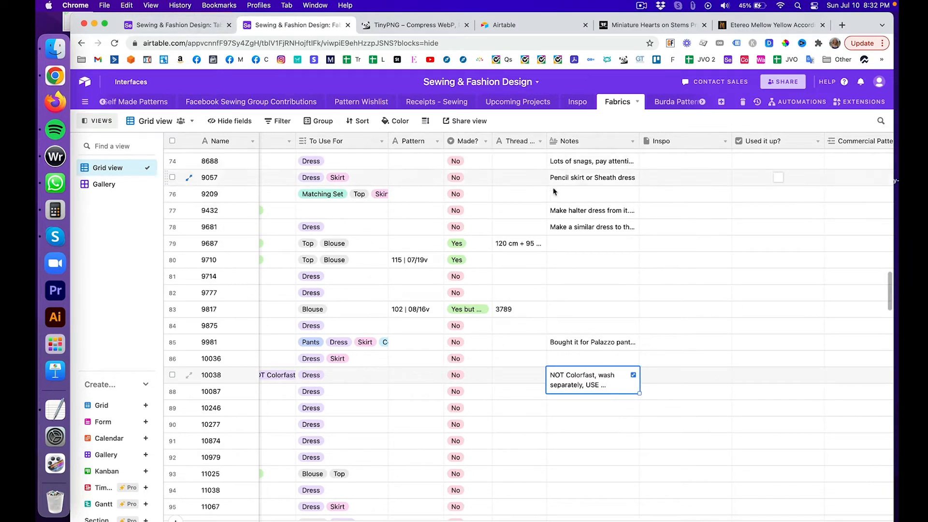
{"action": "left_click", "coordinate": [207, 25]}
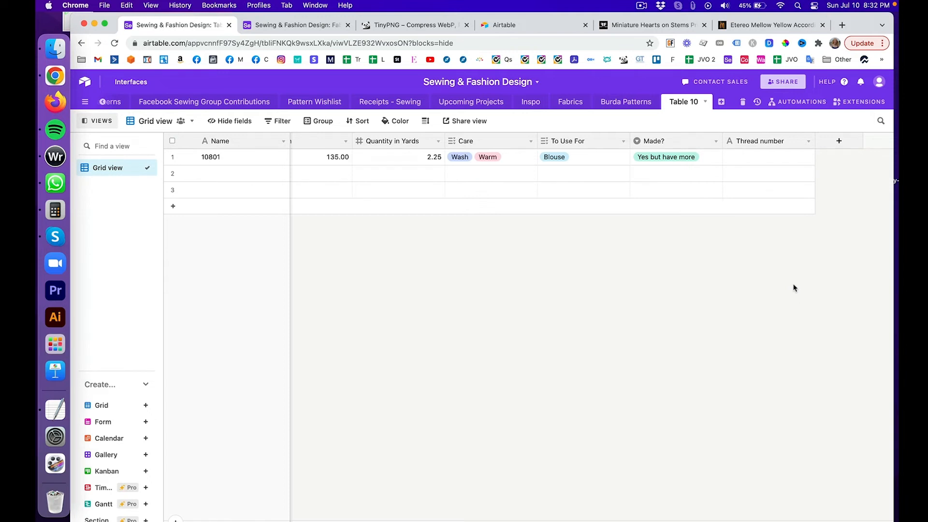
Step: Create a long text field named 'Notes' in Table 10
{"action": "left_click", "coordinate": [839, 141]}
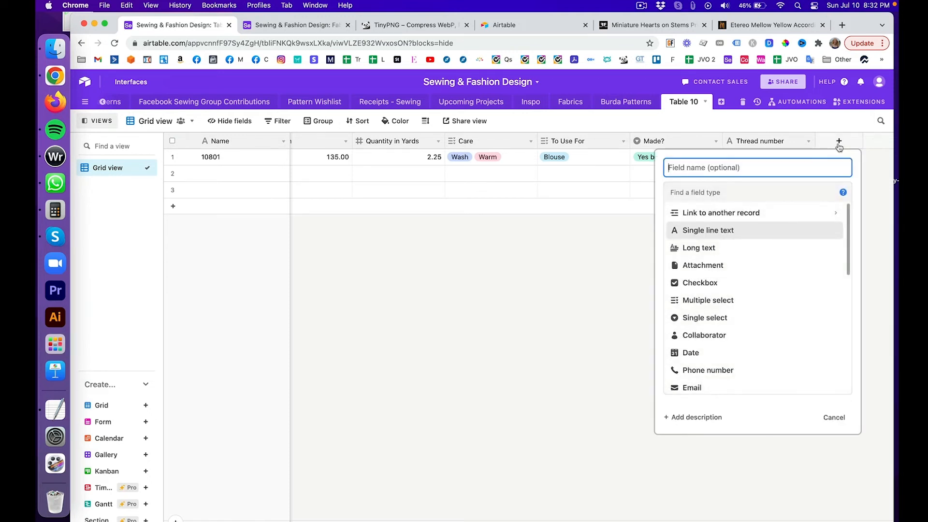
{"action": "left_click", "coordinate": [768, 248]}
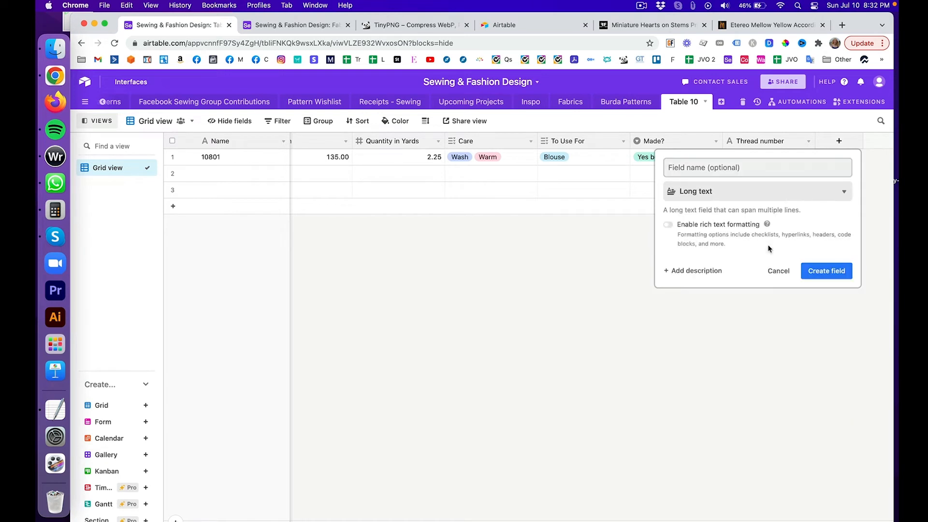
{"action": "left_click", "coordinate": [740, 168]}
{"action": "type", "text": "Note"}
{"action": "key", "text": "BackSpace"}
{"action": "type", "text": "tes"}
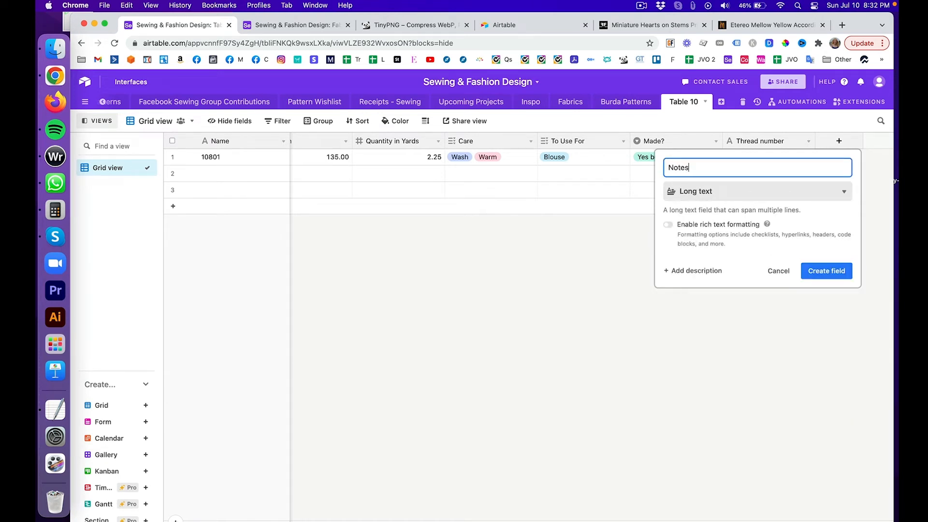
{"action": "left_click", "coordinate": [814, 273]}
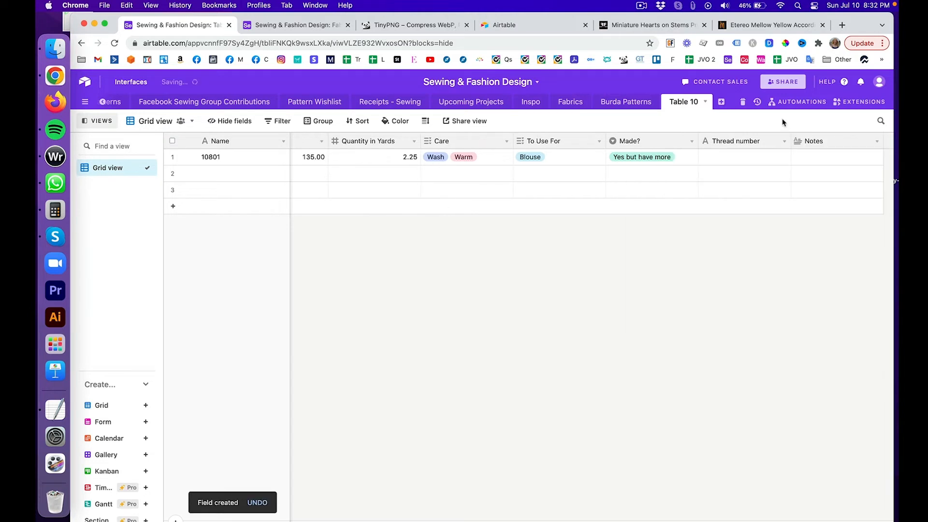
Step: Enter 'Find a cool pattern for this fabric' as record 10801's note, view it expanded, then return to Fabrics
{"action": "left_click", "coordinate": [814, 159]}
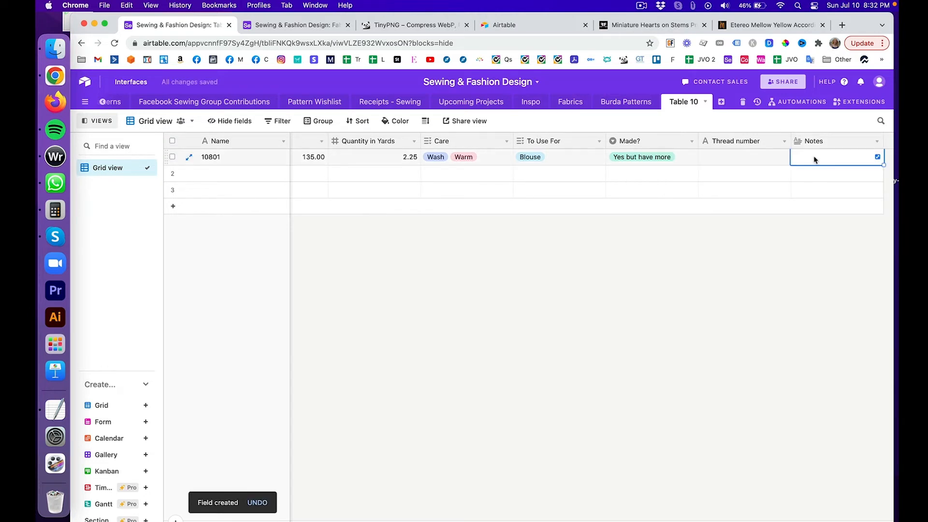
{"action": "type", "text": "Find "}
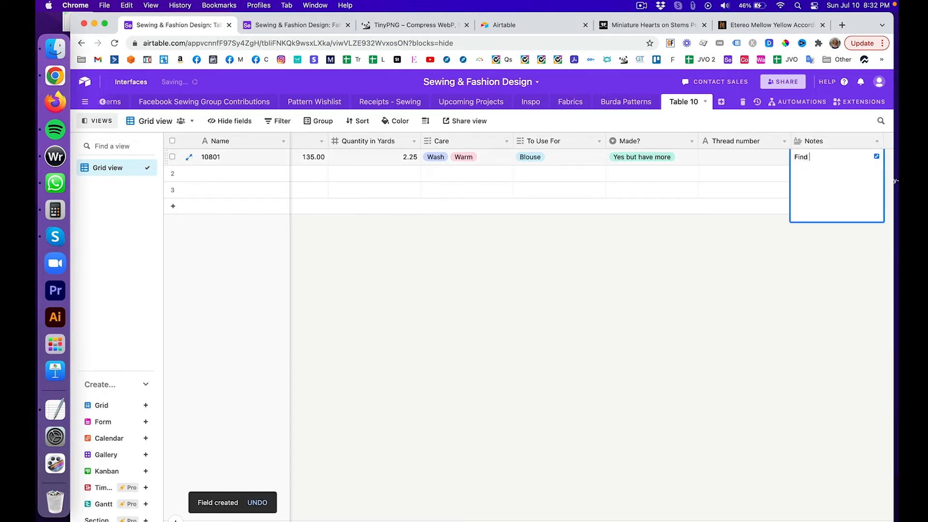
{"action": "type", "text": "a cool pattern for this fabric"}
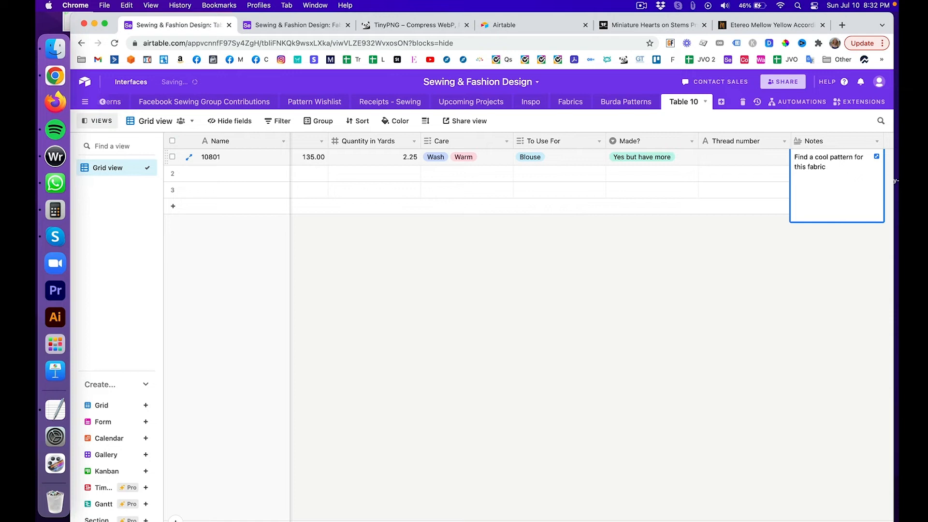
{"action": "left_click", "coordinate": [809, 287]}
{"action": "scroll", "coordinate": [725, 282], "scroll_direction": "right", "scroll_amount": 1}
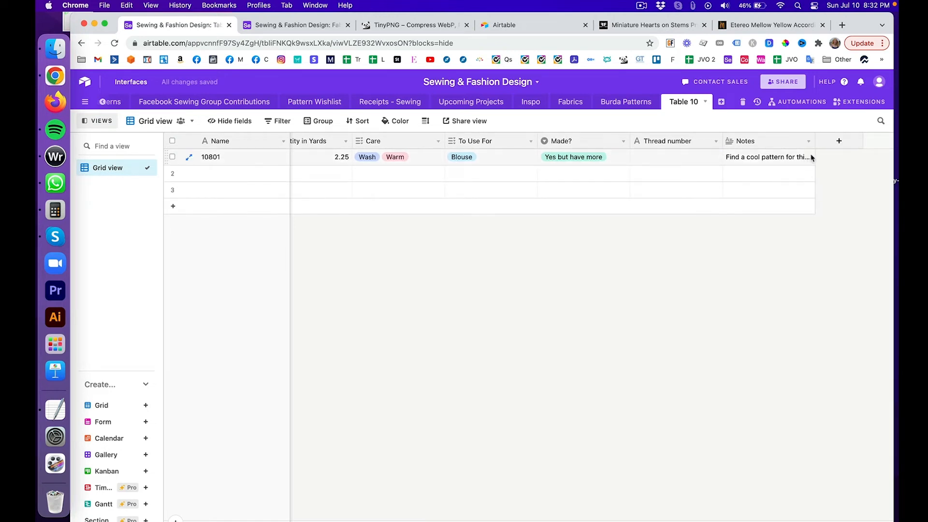
{"action": "left_click", "coordinate": [808, 158]}
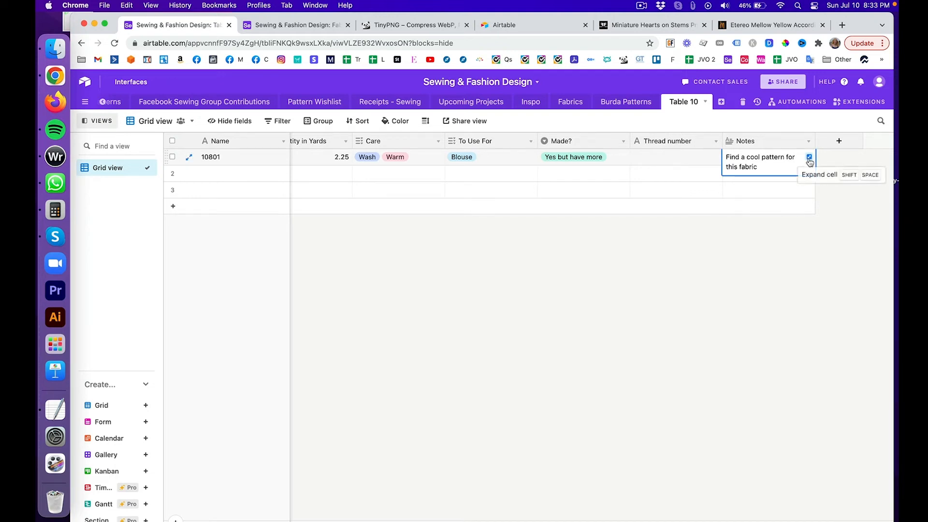
{"action": "left_click", "coordinate": [809, 158]}
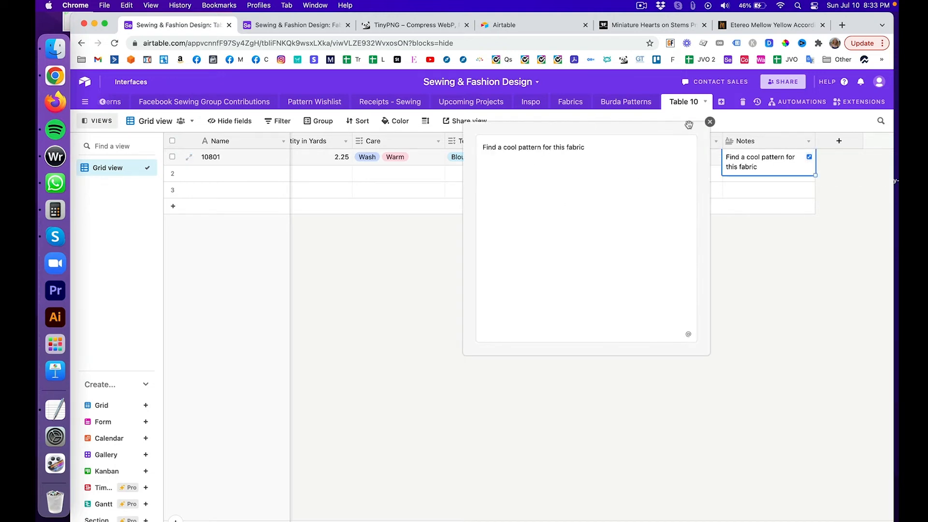
{"action": "left_click", "coordinate": [710, 122]}
{"action": "left_click", "coordinate": [277, 27]}
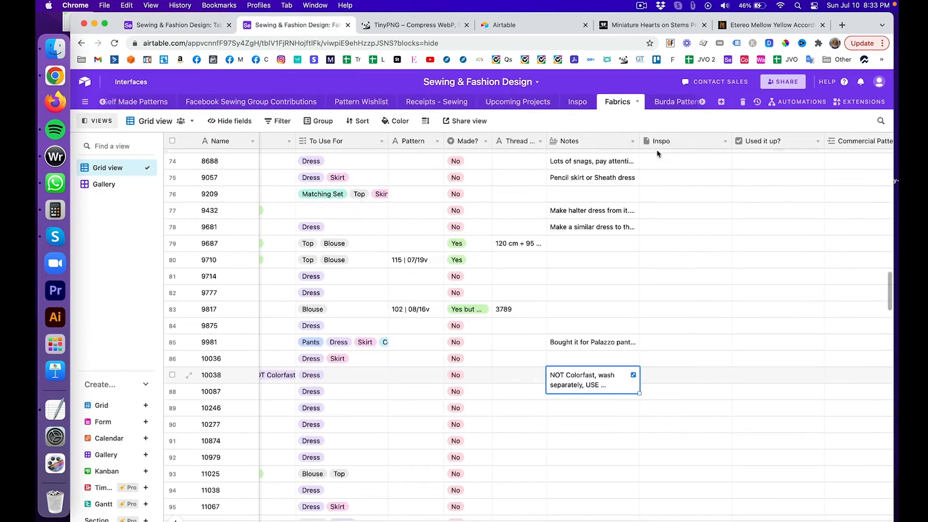
{"action": "left_click", "coordinate": [682, 146]}
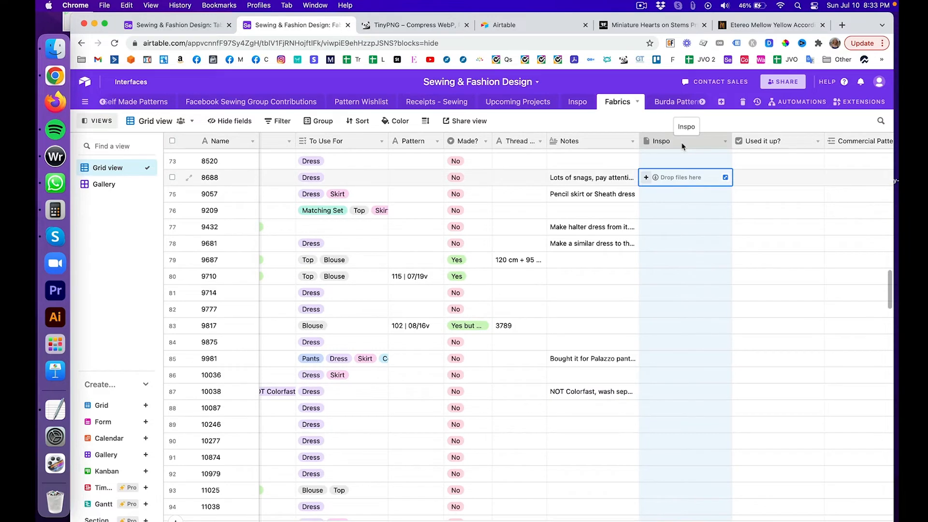
{"action": "key", "text": "Escape"}
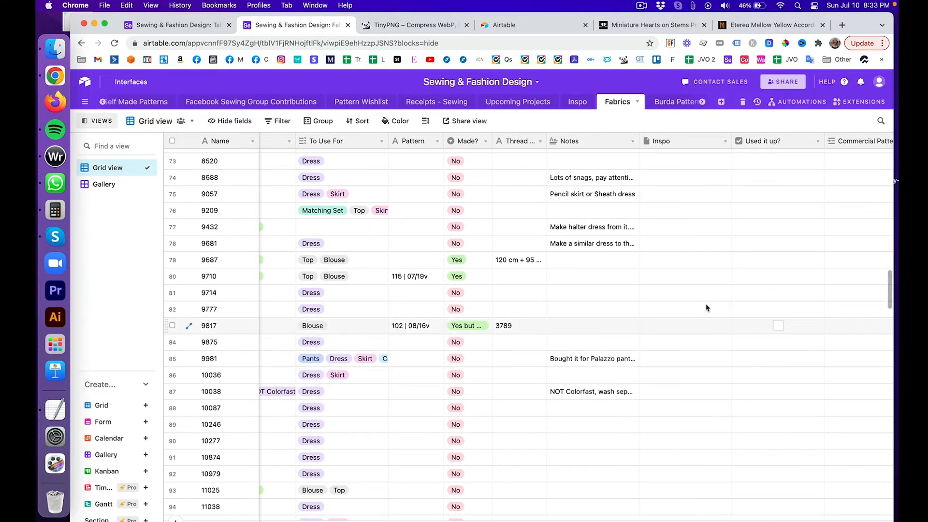
{"action": "scroll", "coordinate": [696, 264], "scroll_direction": "up", "scroll_amount": 2}
{"action": "scroll", "coordinate": [696, 264], "scroll_direction": "down", "scroll_amount": 2}
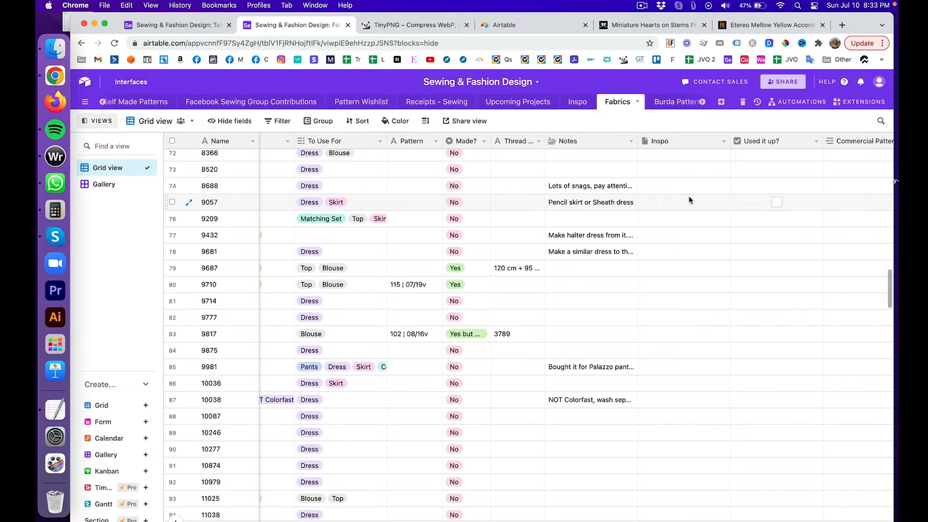
{"action": "scroll", "coordinate": [698, 356], "scroll_direction": "up", "scroll_amount": 3}
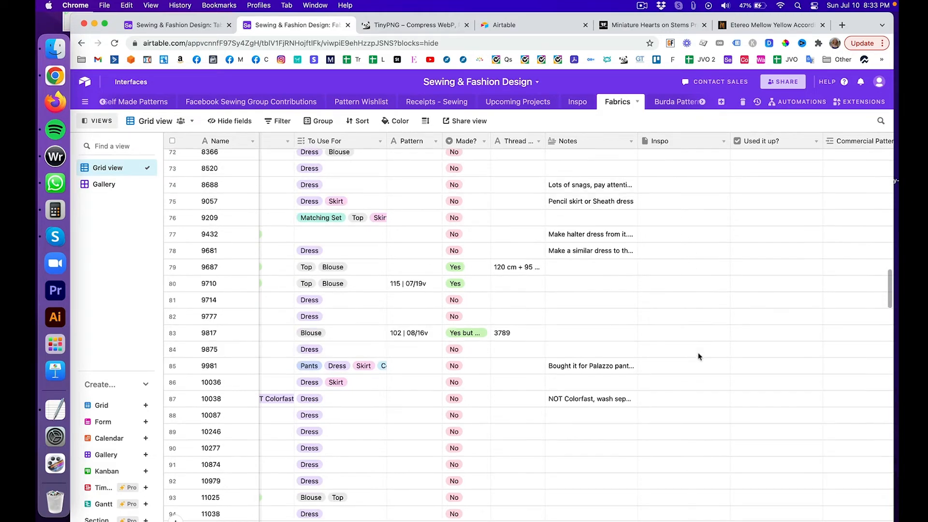
{"action": "scroll", "coordinate": [698, 356], "scroll_direction": "up", "scroll_amount": 8}
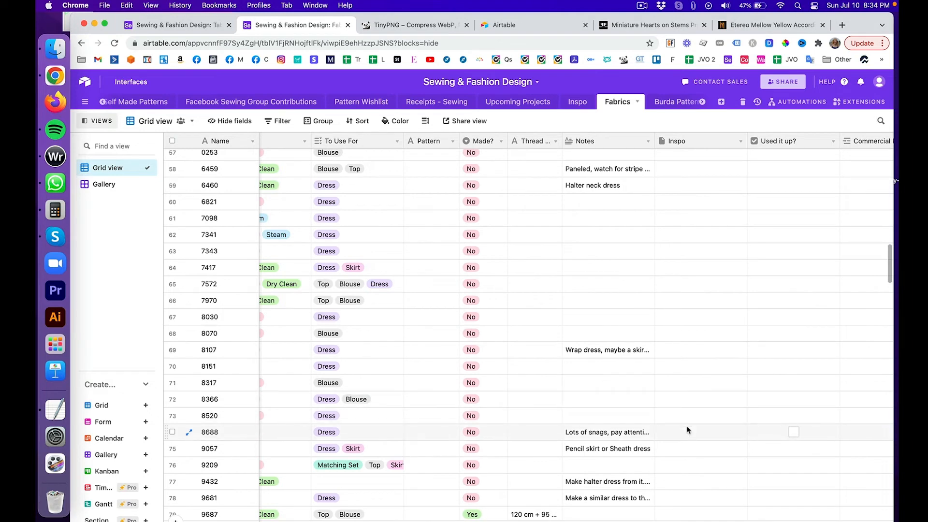
{"action": "scroll", "coordinate": [677, 203], "scroll_direction": "right", "scroll_amount": 10}
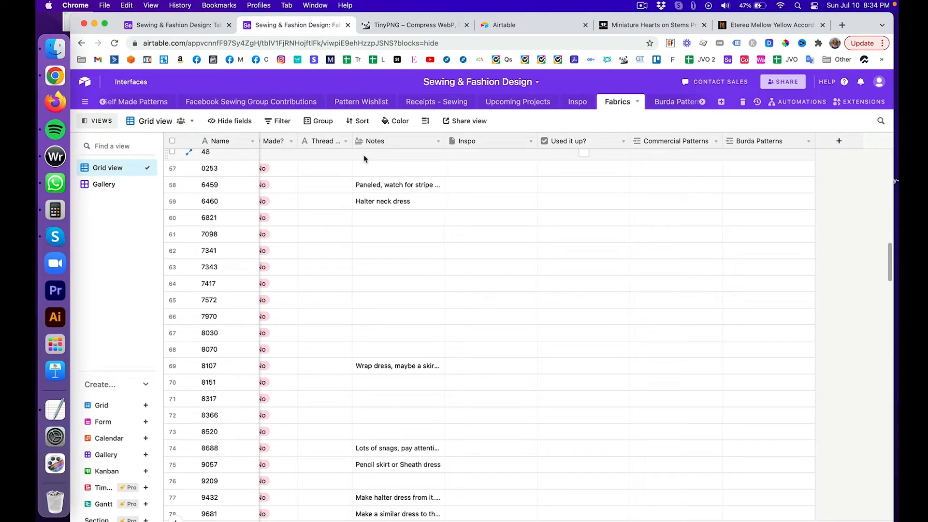
{"action": "scroll", "coordinate": [457, 218], "scroll_direction": "left", "scroll_amount": 10}
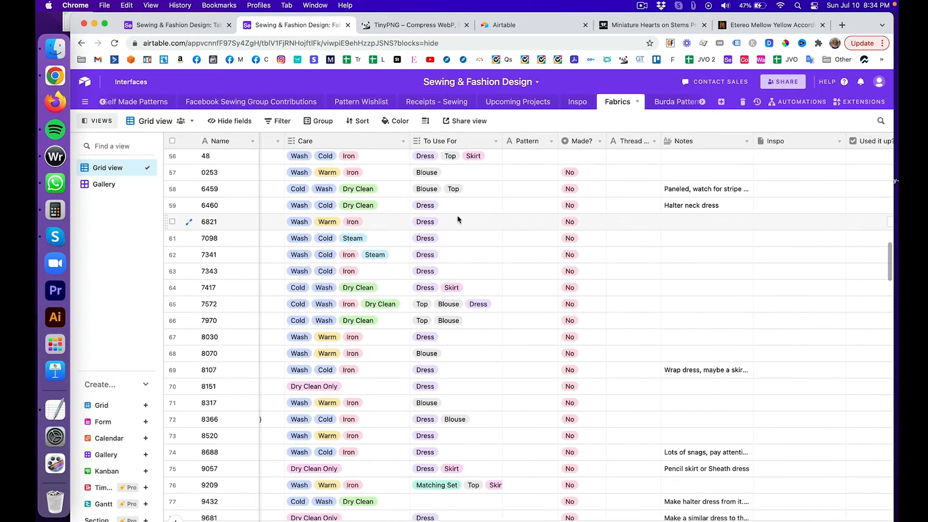
Step: Review the Made? field's type and choices without making changes
{"action": "left_click", "coordinate": [601, 141]}
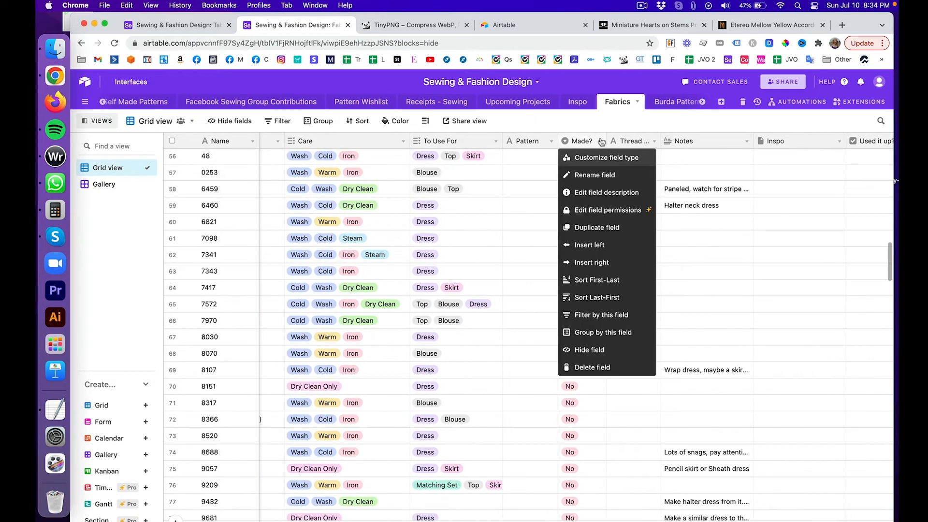
{"action": "left_click", "coordinate": [603, 158]}
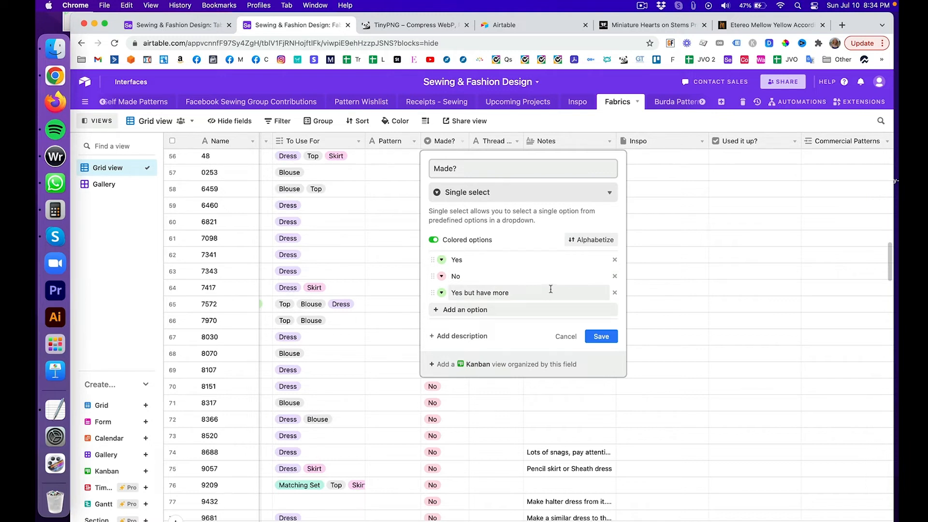
{"action": "left_click", "coordinate": [694, 124]}
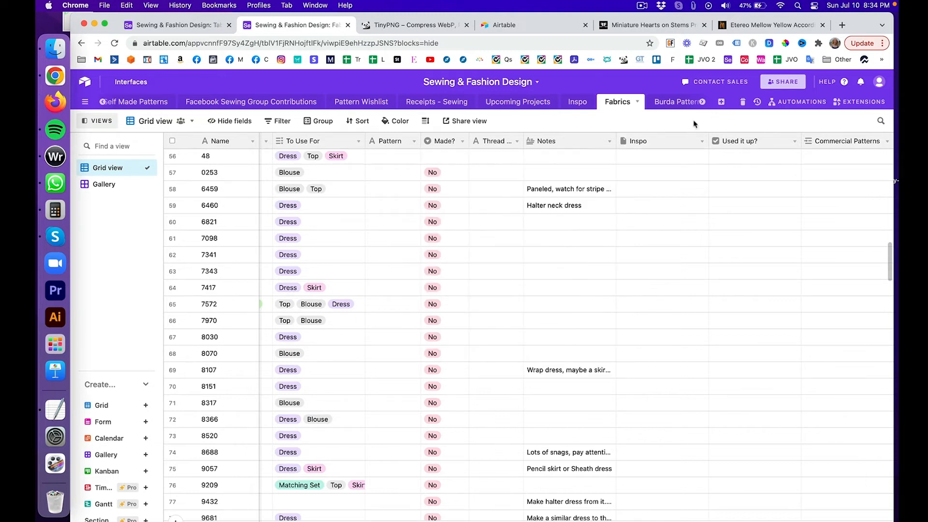
Step: Review the Used it up? field settings, then switch Fabrics to Gallery view
{"action": "scroll", "coordinate": [642, 209], "scroll_direction": "right", "scroll_amount": 3}
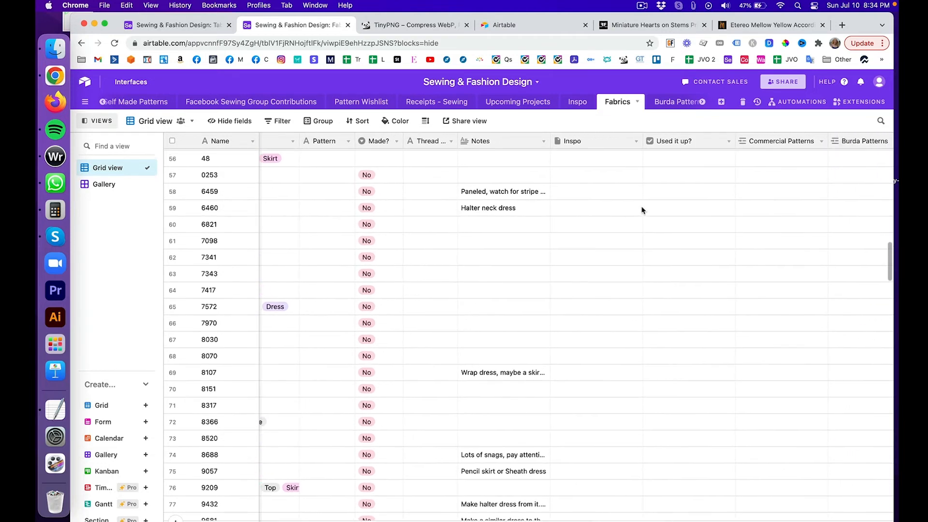
{"action": "left_click", "coordinate": [727, 143]}
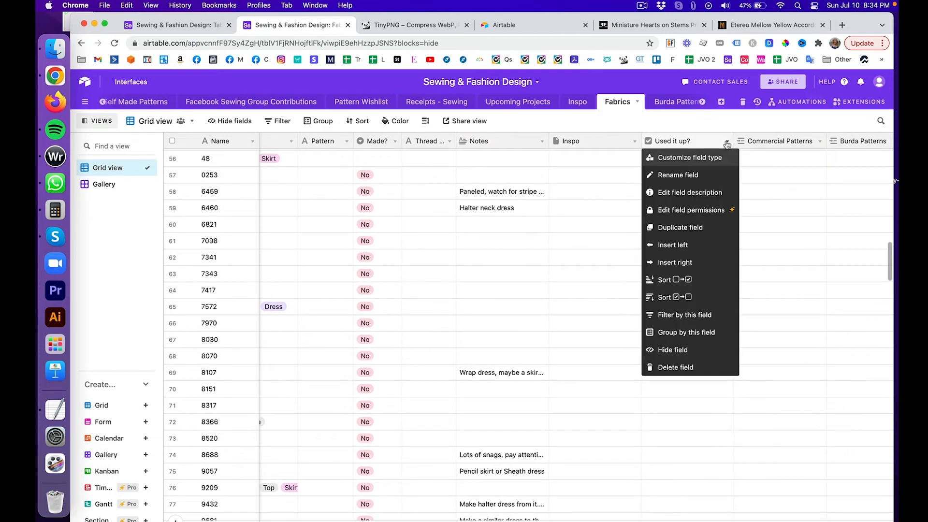
{"action": "left_click", "coordinate": [726, 158]}
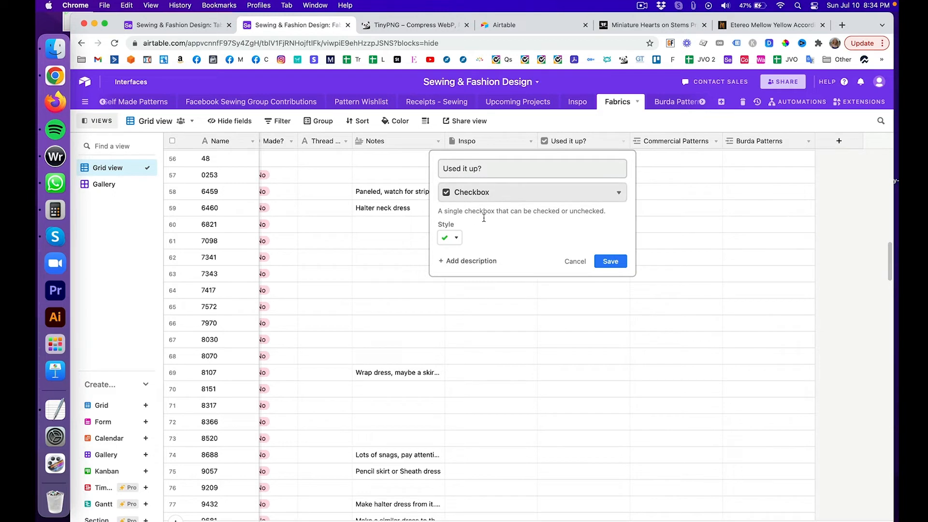
{"action": "left_click", "coordinate": [571, 262]}
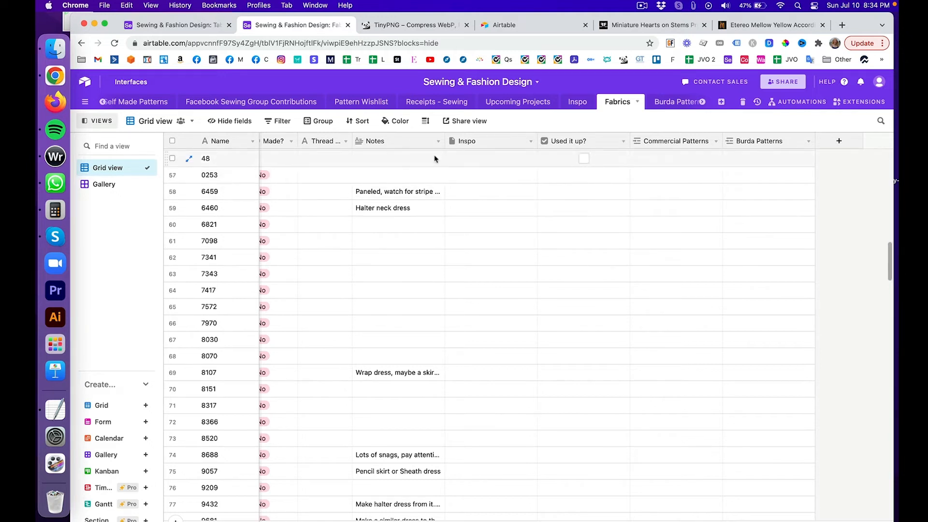
{"action": "left_click", "coordinate": [118, 183]}
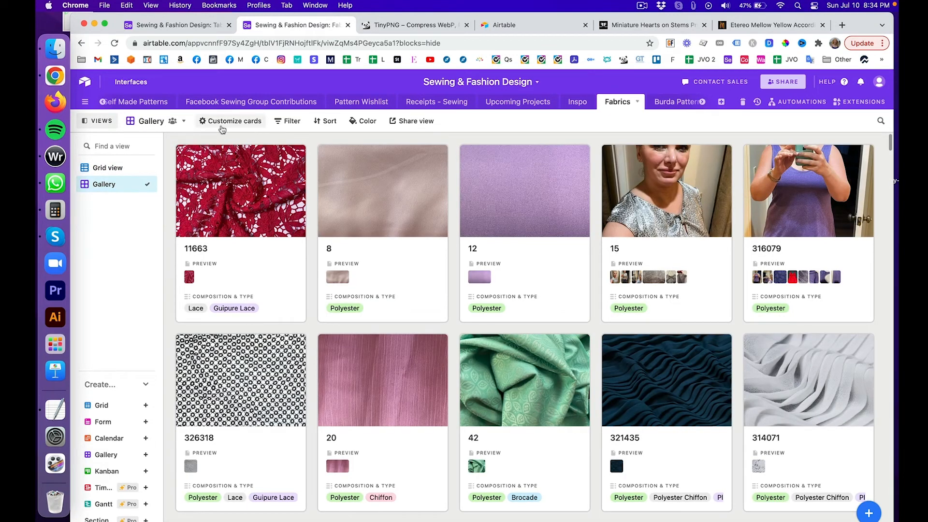
Step: Add a gallery filter condition on the Used it up? field
{"action": "left_click", "coordinate": [285, 121]}
{"action": "left_click", "coordinate": [315, 159]}
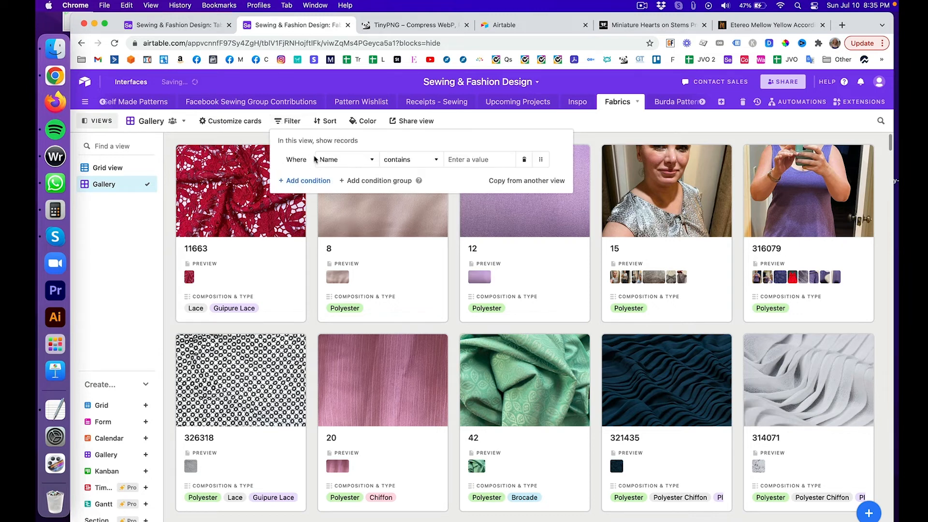
{"action": "left_click", "coordinate": [366, 161]}
{"action": "scroll", "coordinate": [366, 234], "scroll_direction": "down", "scroll_amount": 10}
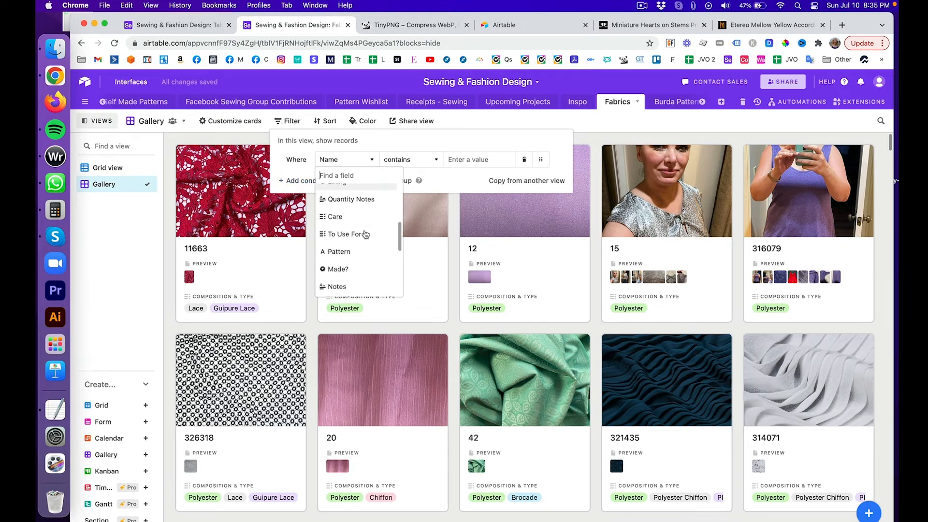
{"action": "scroll", "coordinate": [366, 235], "scroll_direction": "down", "scroll_amount": 3}
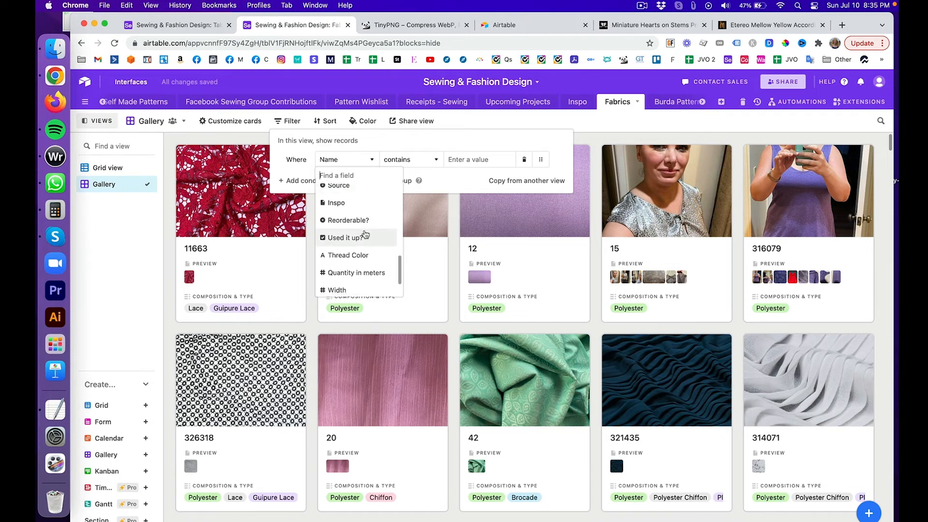
{"action": "left_click", "coordinate": [358, 237]}
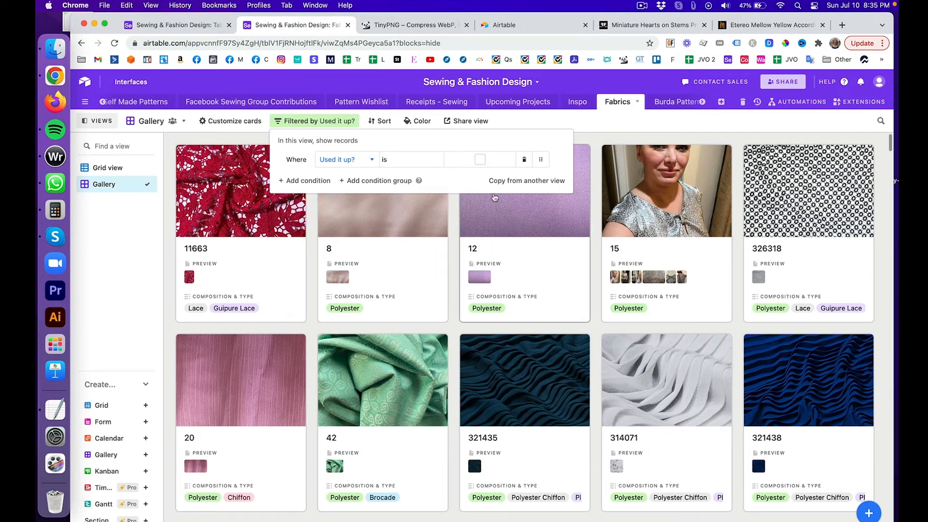
Step: Show only used-up fabrics 316079, 134061 and 32, and expand record 134061
{"action": "scroll", "coordinate": [494, 197], "scroll_direction": "down", "scroll_amount": 10}
{"action": "scroll", "coordinate": [494, 197], "scroll_direction": "down", "scroll_amount": 10}
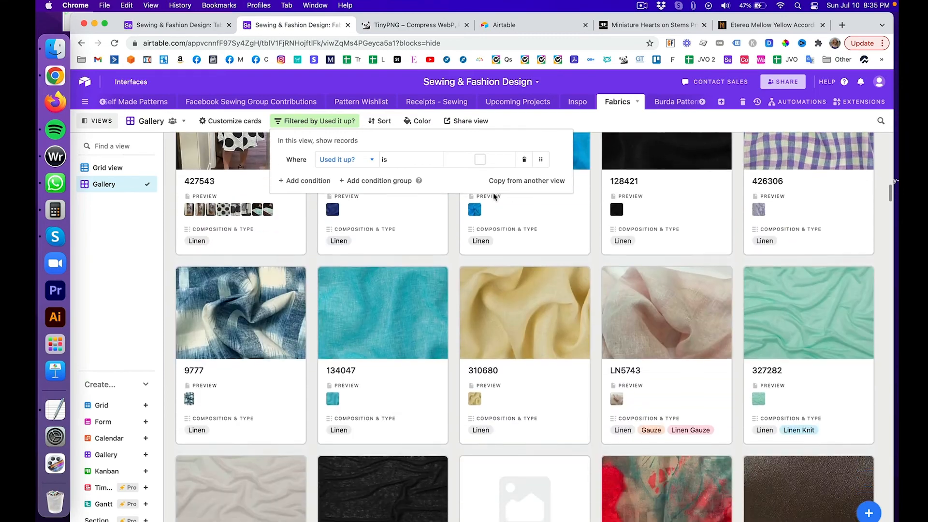
{"action": "scroll", "coordinate": [494, 196], "scroll_direction": "down", "scroll_amount": 10}
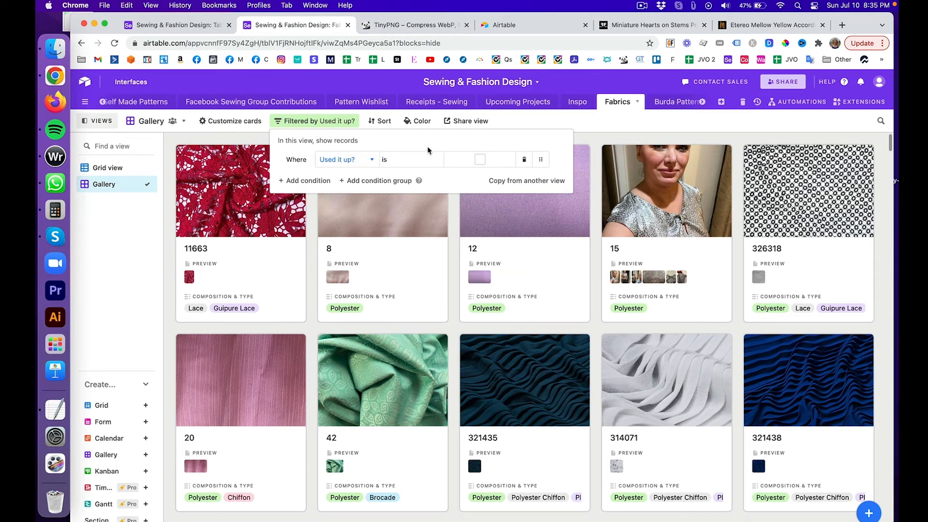
{"action": "left_click", "coordinate": [482, 162]}
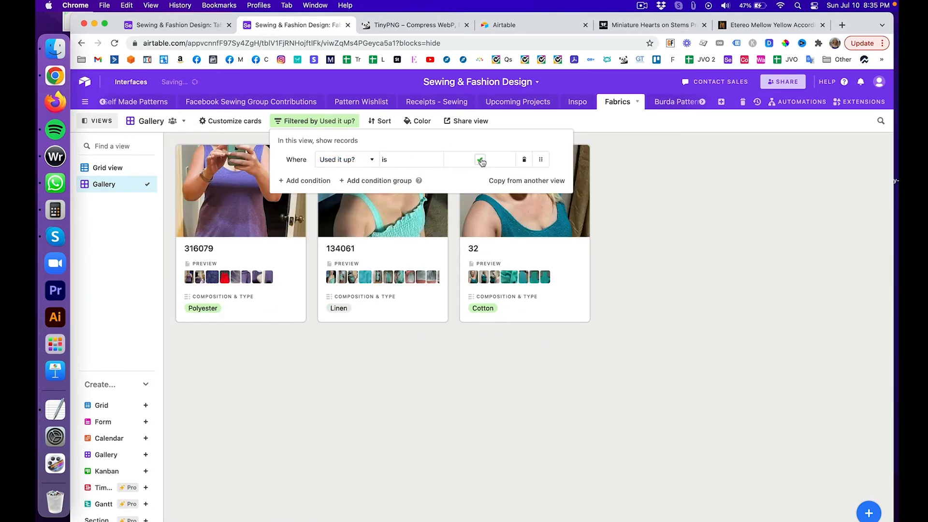
{"action": "left_click", "coordinate": [615, 192]}
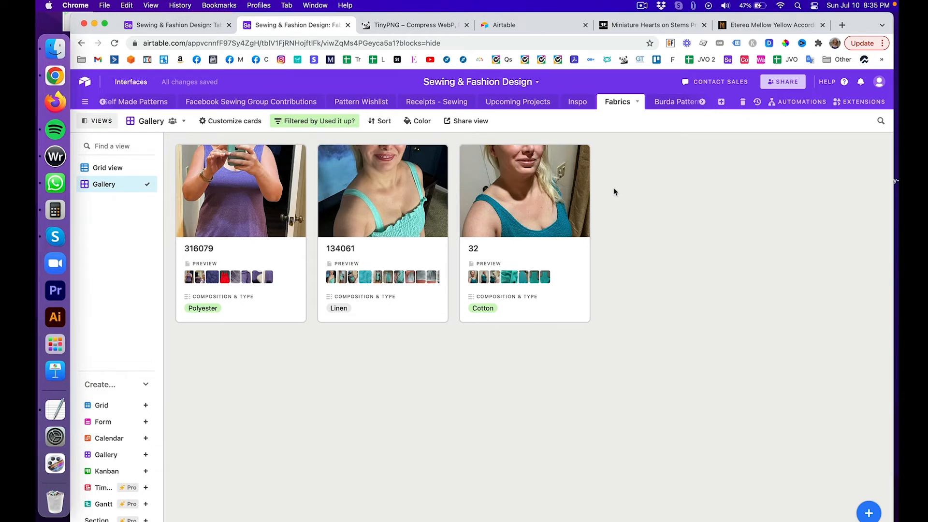
{"action": "left_click", "coordinate": [372, 207]}
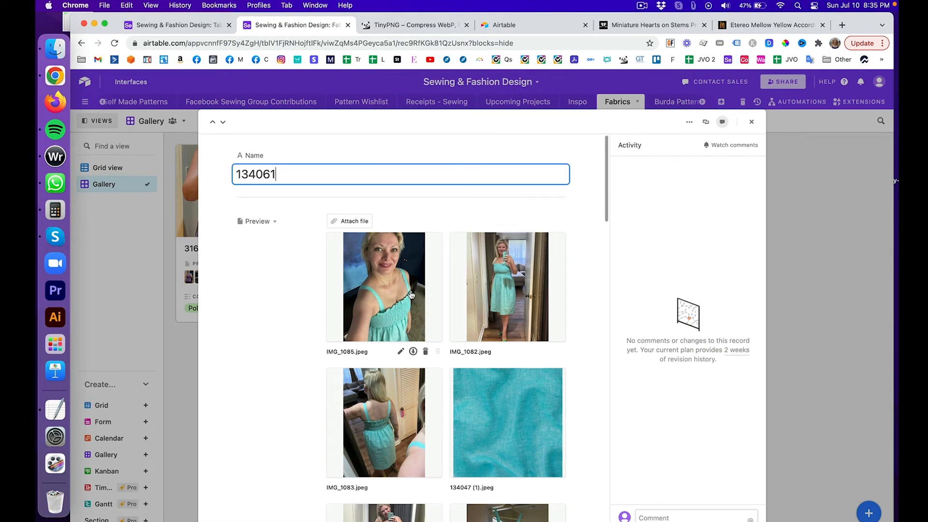
Step: Visit fabric 134061's Link to Buy shop page, then close the record and return to Grid view
{"action": "scroll", "coordinate": [411, 294], "scroll_direction": "down", "scroll_amount": 2}
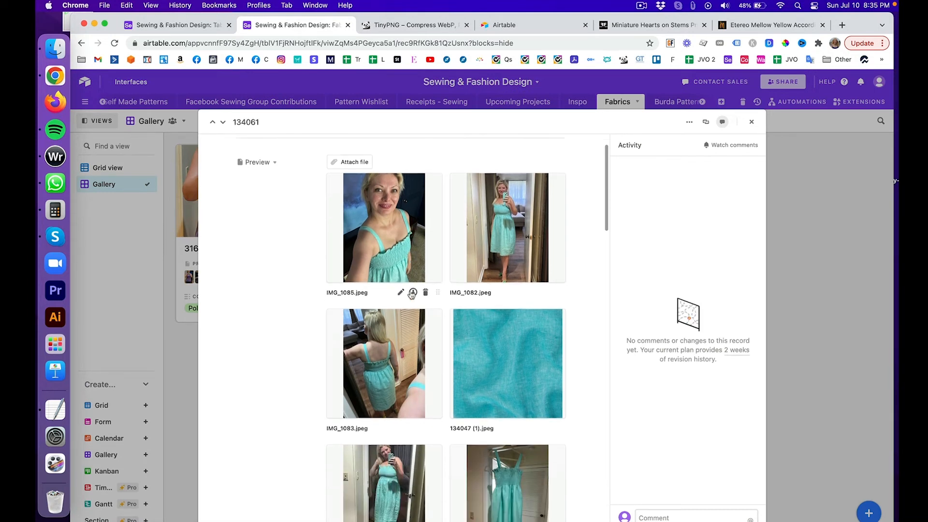
{"action": "scroll", "coordinate": [411, 294], "scroll_direction": "down", "scroll_amount": 15}
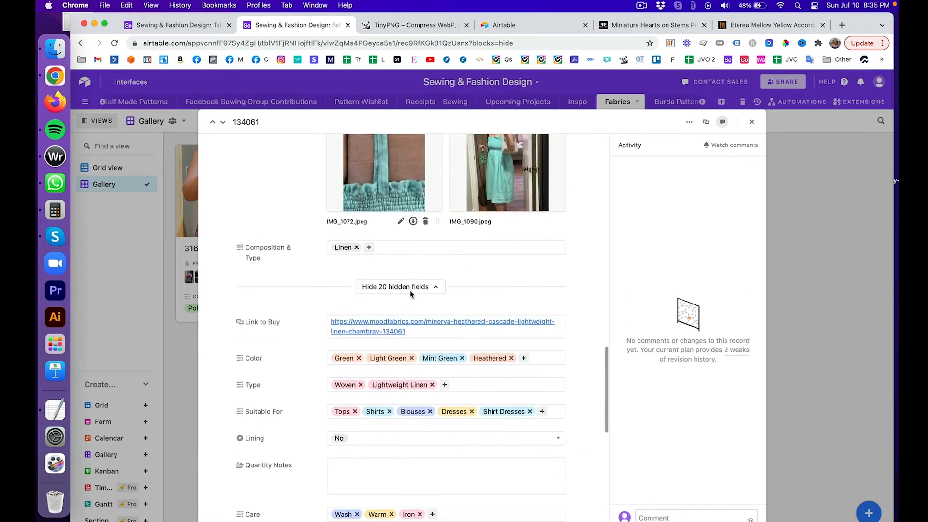
{"action": "scroll", "coordinate": [411, 294], "scroll_direction": "down", "scroll_amount": 1}
{"action": "left_click", "coordinate": [399, 295]}
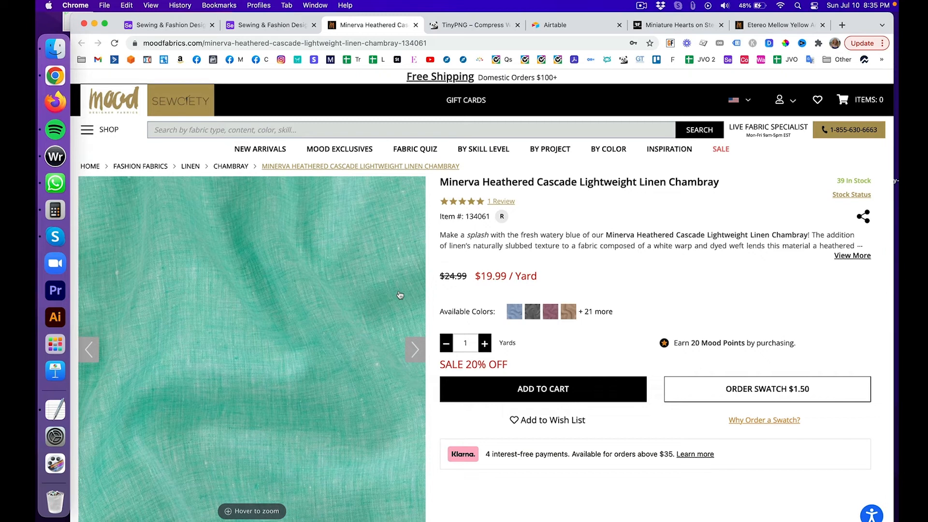
{"action": "left_click", "coordinate": [275, 25]}
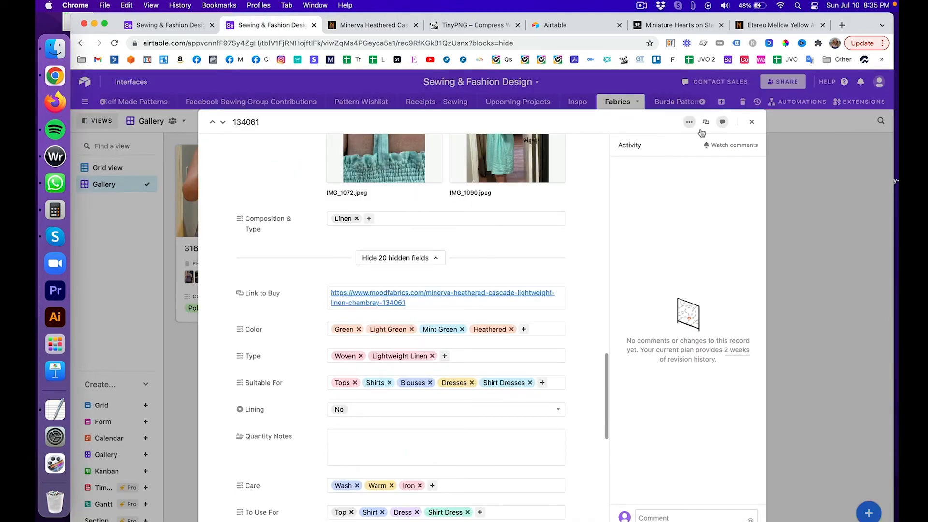
{"action": "left_click", "coordinate": [752, 121]}
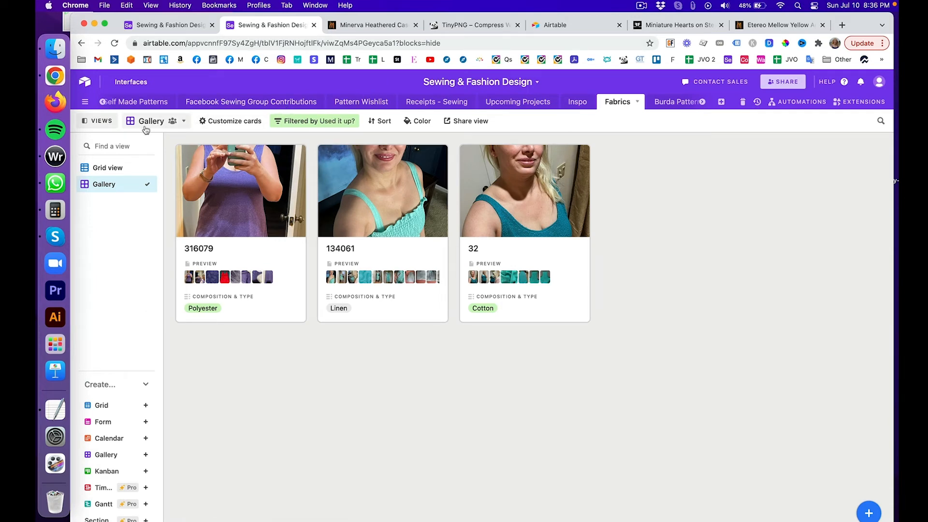
{"action": "left_click", "coordinate": [108, 167]}
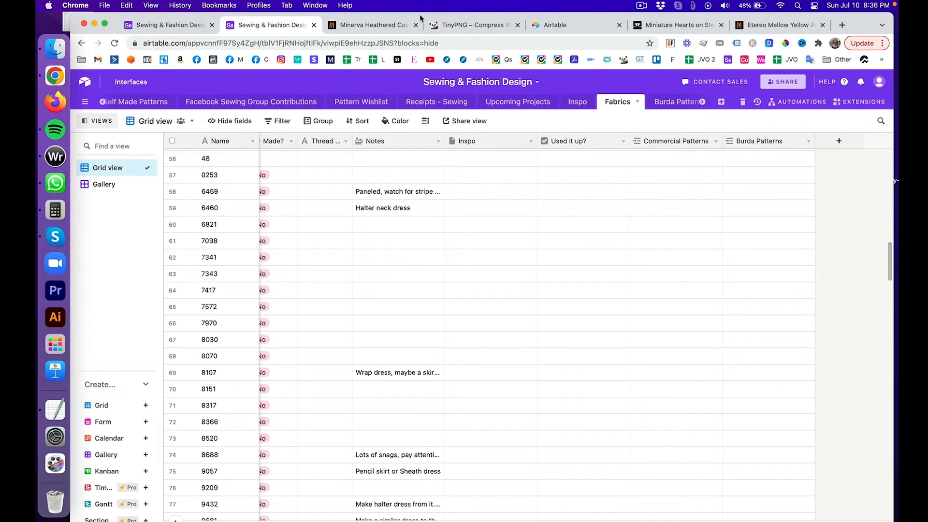
Step: Create a checkbox field named 'Used it up?' in Table 10
{"action": "left_click", "coordinate": [162, 25]}
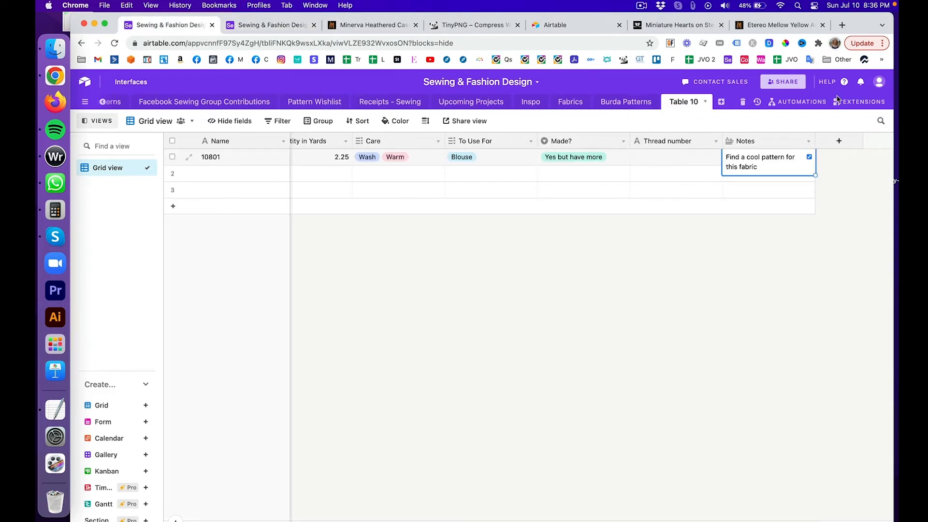
{"action": "left_click", "coordinate": [840, 141]}
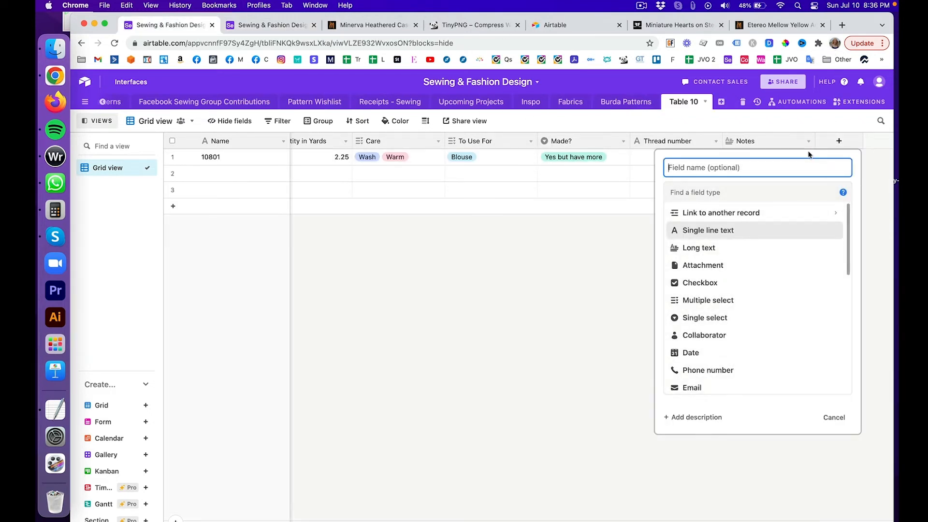
{"action": "type", "text": "Used it up?"}
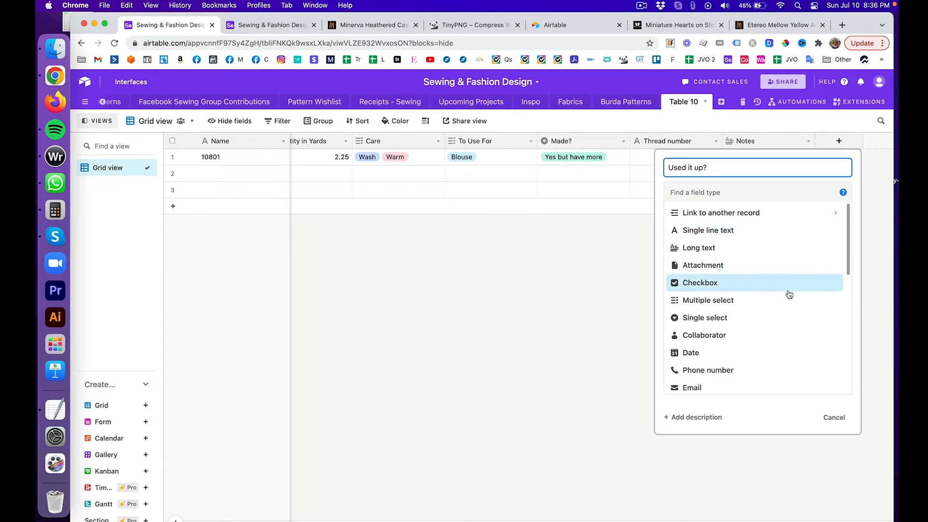
{"action": "scroll", "coordinate": [788, 295], "scroll_direction": "down", "scroll_amount": 2}
{"action": "scroll", "coordinate": [789, 298], "scroll_direction": "down", "scroll_amount": 5}
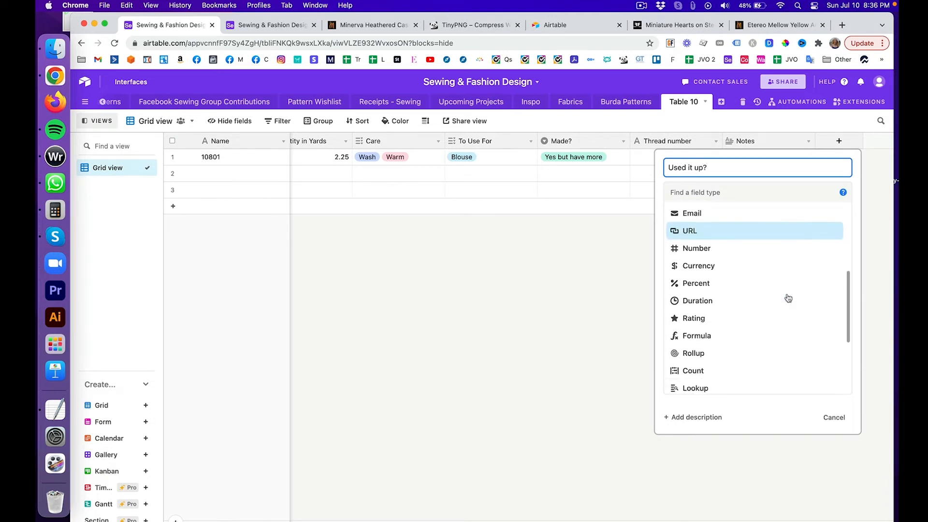
{"action": "scroll", "coordinate": [788, 298], "scroll_direction": "up", "scroll_amount": 10}
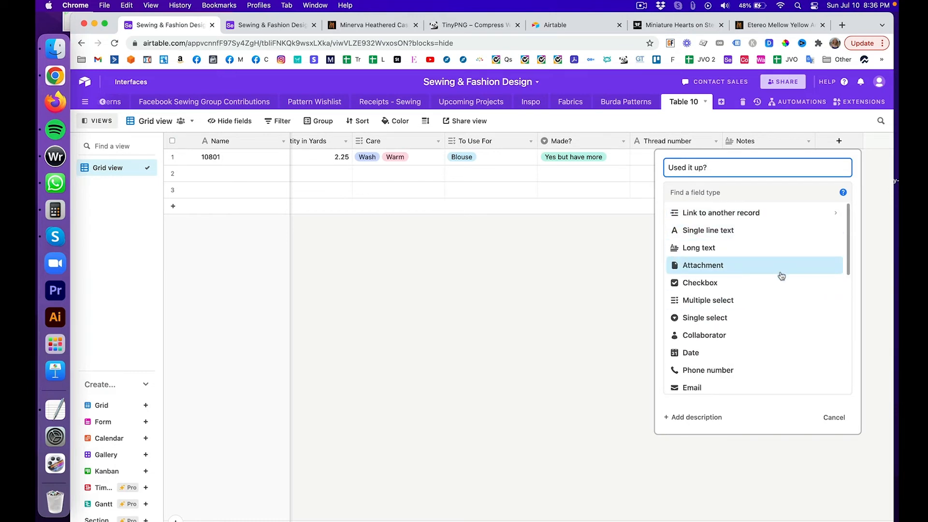
{"action": "left_click", "coordinate": [779, 282]}
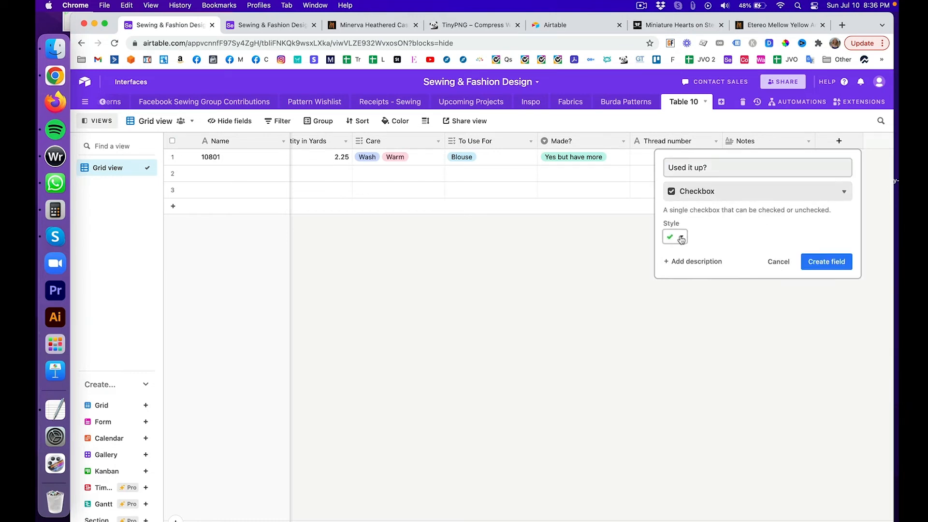
{"action": "left_click", "coordinate": [823, 266]}
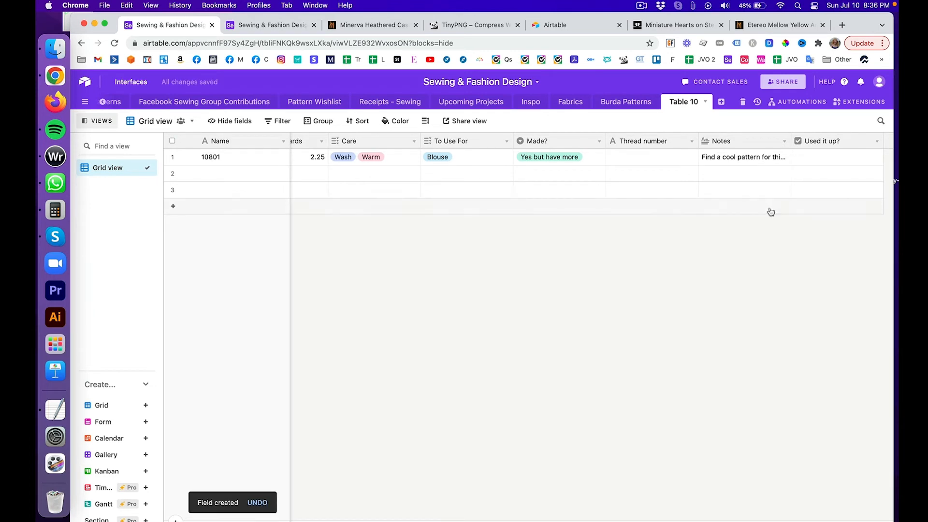
Step: Tick and untick record 10801's Used it up? box, then narrow the column
{"action": "left_click", "coordinate": [769, 158]}
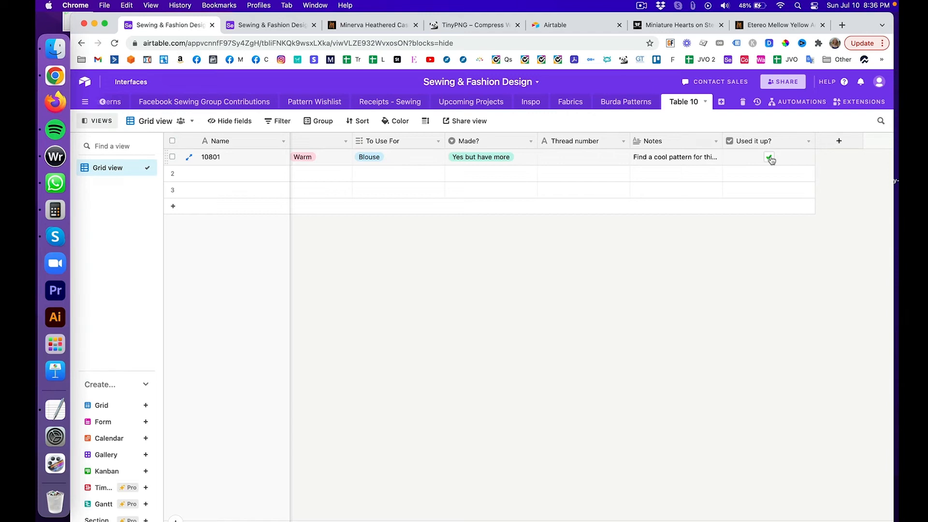
{"action": "left_click", "coordinate": [770, 158]}
{"action": "left_click_drag", "start_coordinate": [811, 141], "coordinate": [784, 139]}
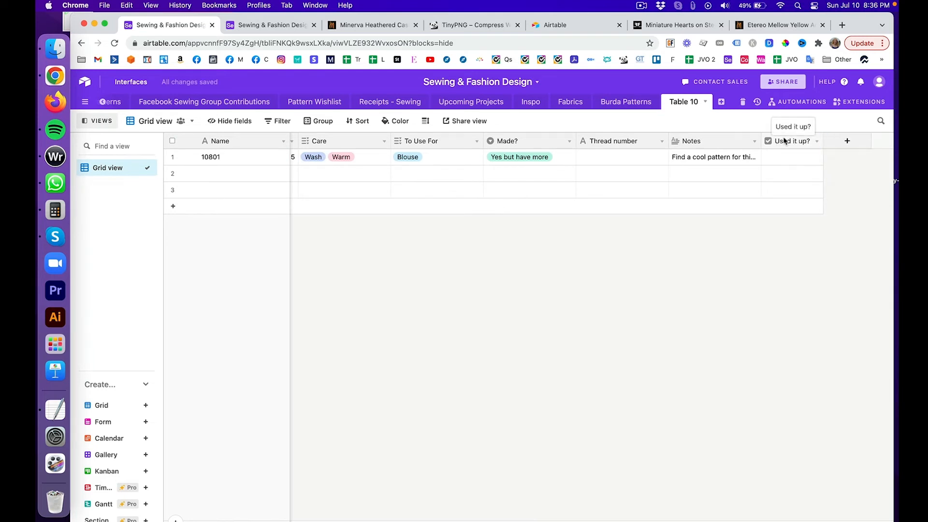
{"action": "scroll", "coordinate": [737, 289], "scroll_direction": "right", "scroll_amount": 1}
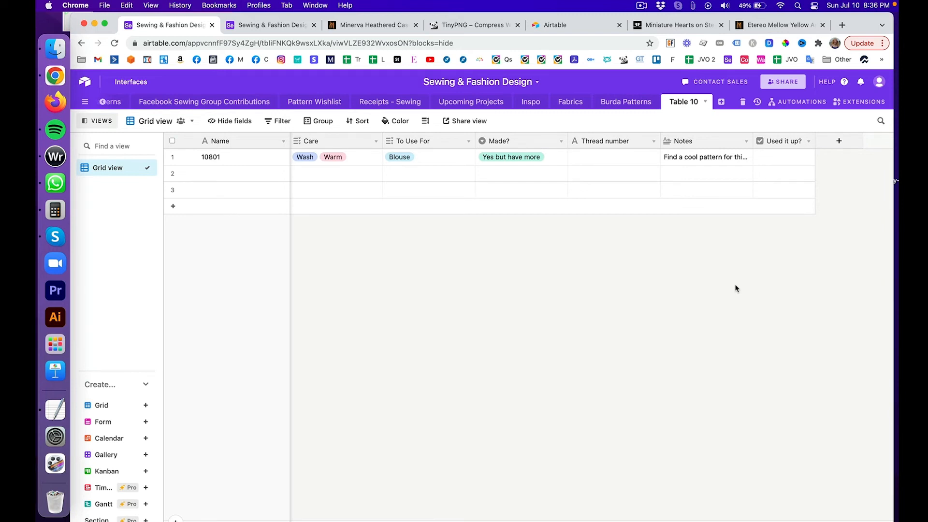
Step: Scroll the Fabrics grid back up to row 1, then return to the Table 10 tab
{"action": "left_click", "coordinate": [245, 25]}
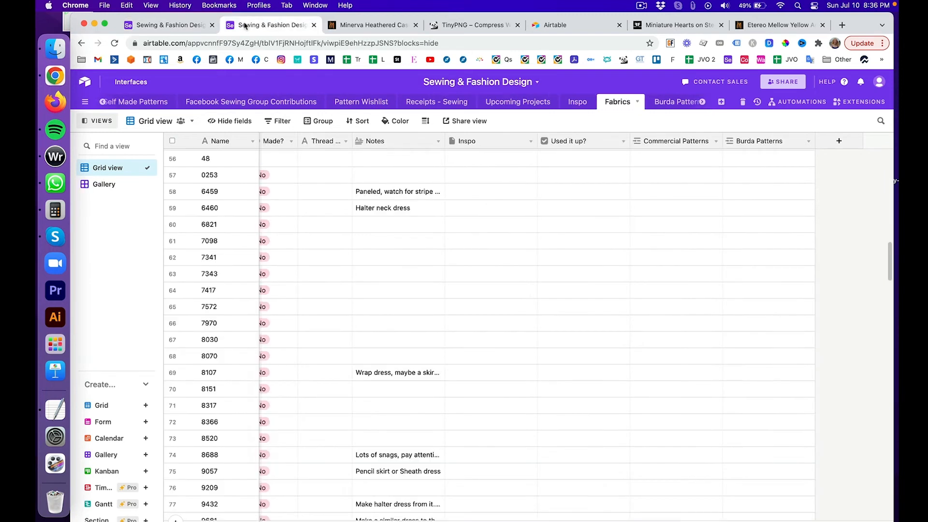
{"action": "scroll", "coordinate": [629, 215], "scroll_direction": "up", "scroll_amount": 1}
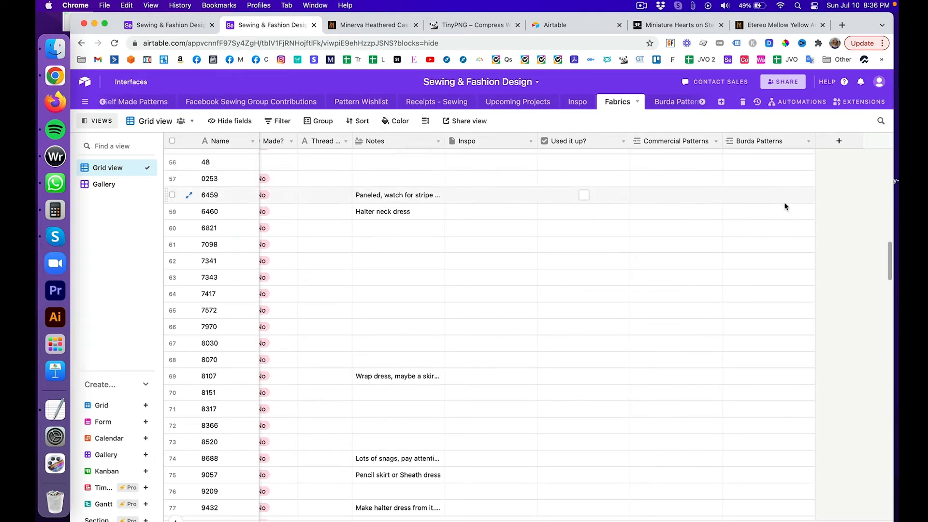
{"action": "scroll", "coordinate": [725, 186], "scroll_direction": "up", "scroll_amount": 5}
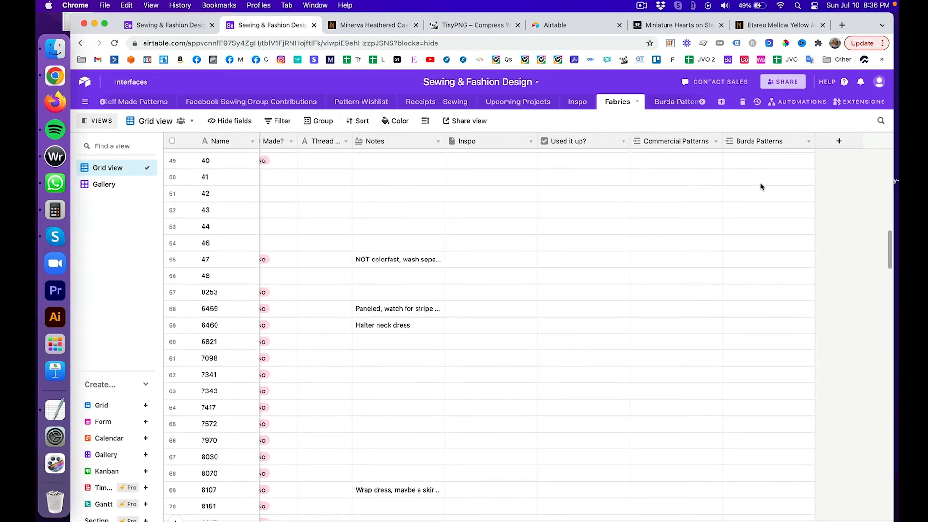
{"action": "scroll", "coordinate": [760, 186], "scroll_direction": "up", "scroll_amount": 15}
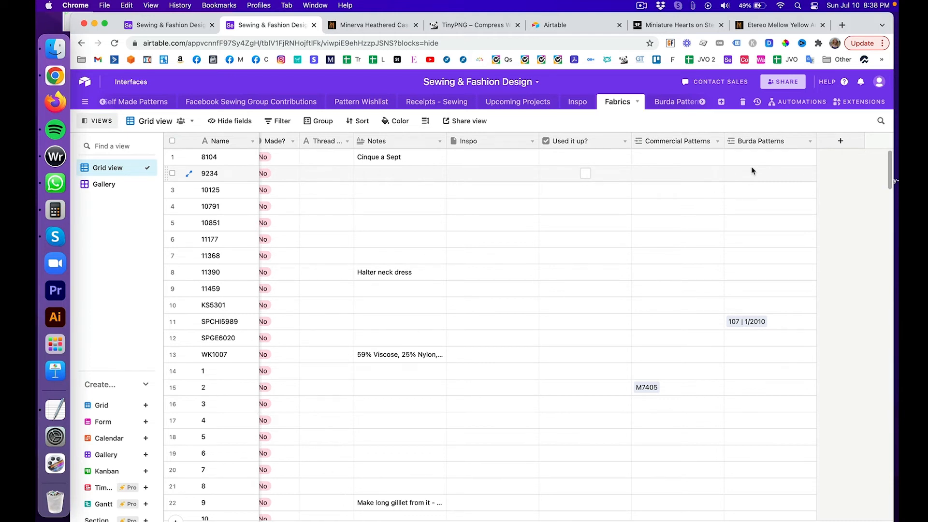
{"action": "left_click", "coordinate": [167, 27]}
Step: Start a multiple select field named 'Pattern Co' in Table 10
{"action": "left_click", "coordinate": [840, 141]}
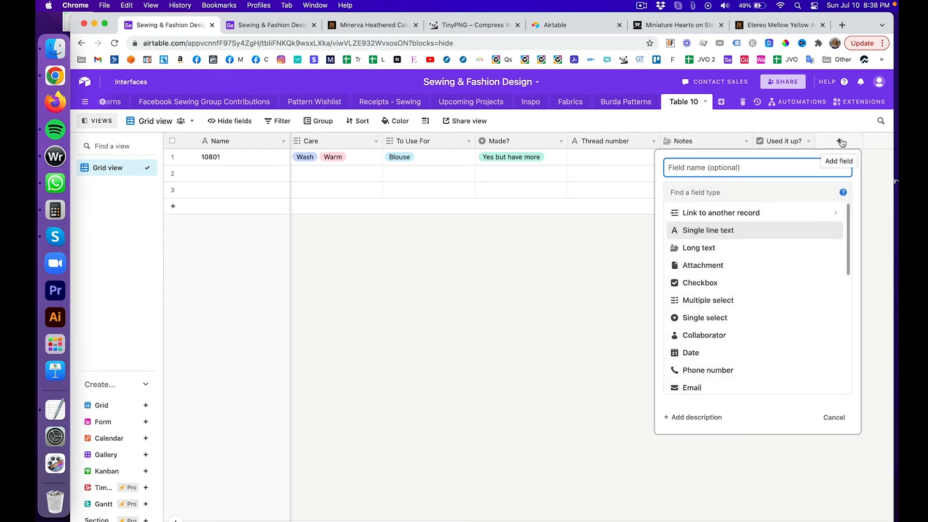
{"action": "left_click", "coordinate": [791, 303]}
{"action": "left_click", "coordinate": [790, 169]}
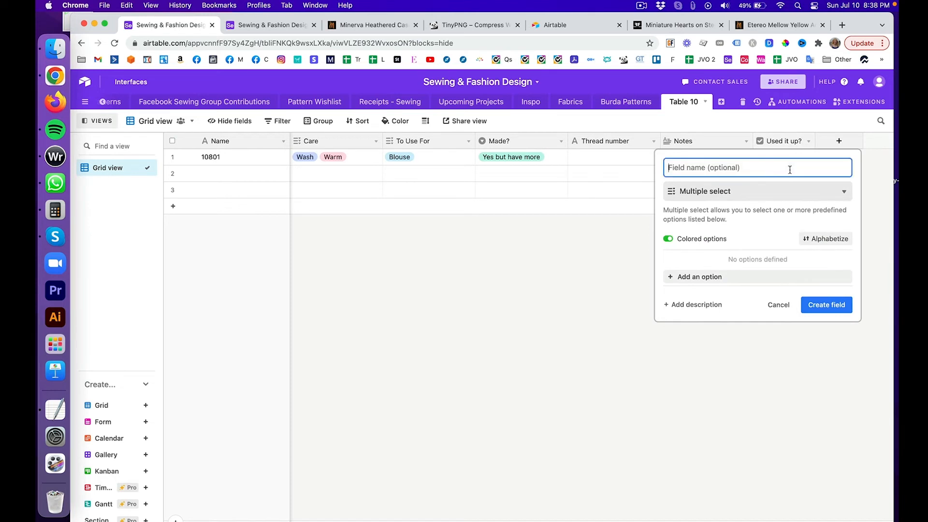
{"action": "type", "text": "Pattern Co"}
Step: Add options Burda, Ellie & Mac, Peony Patterns and Patterns for Pirates
{"action": "left_click", "coordinate": [737, 279]}
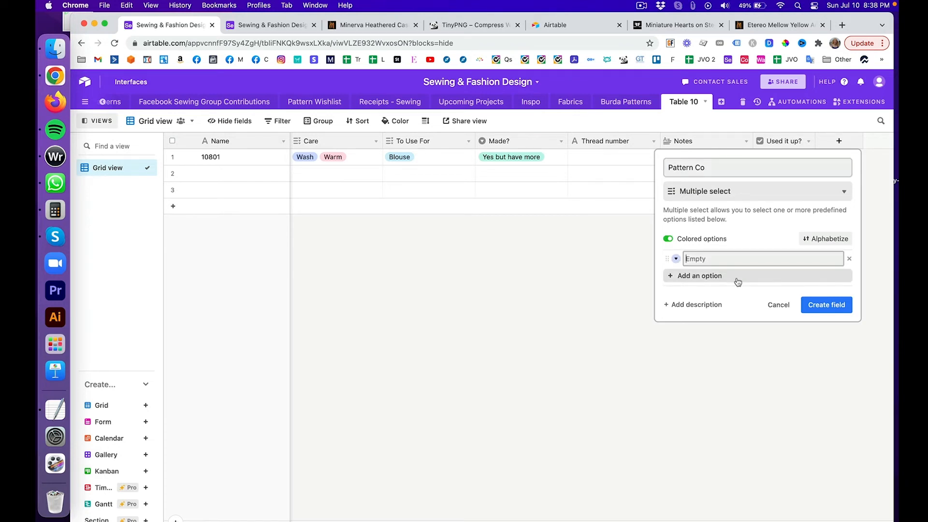
{"action": "type", "text": "Burda"}
{"action": "key", "text": "Return"}
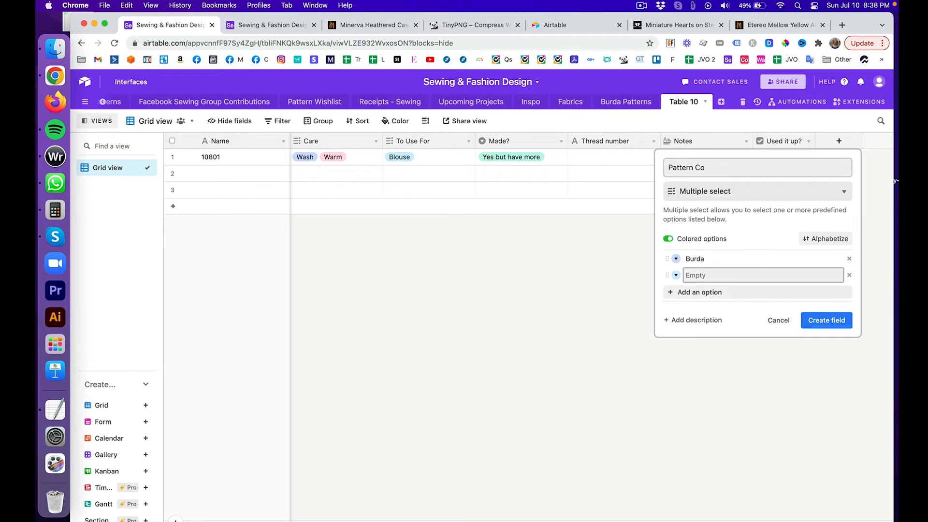
{"action": "type", "text": "Ellie & Mac"}
{"action": "key", "text": "Return"}
{"action": "type", "text": "Peo"}
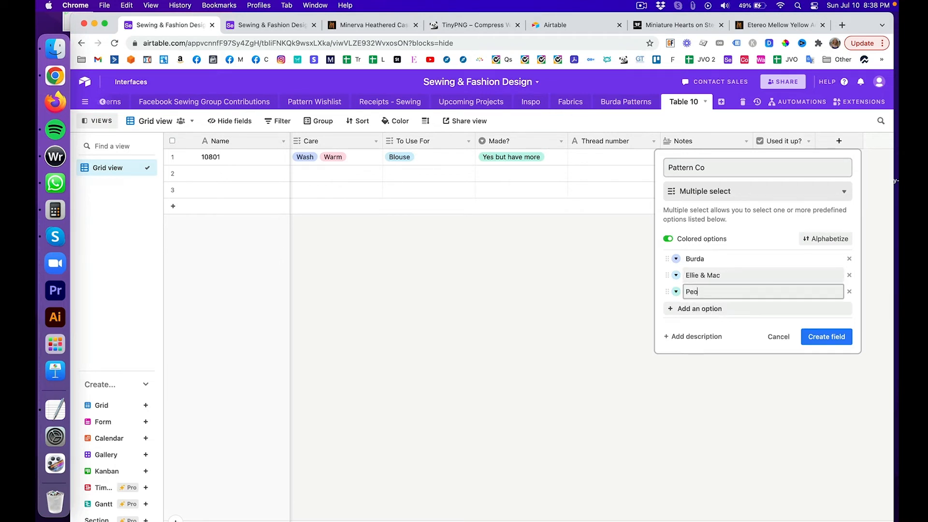
{"action": "type", "text": "ny Patterns"}
{"action": "key", "text": "Return"}
{"action": "type", "text": "Pattern"}
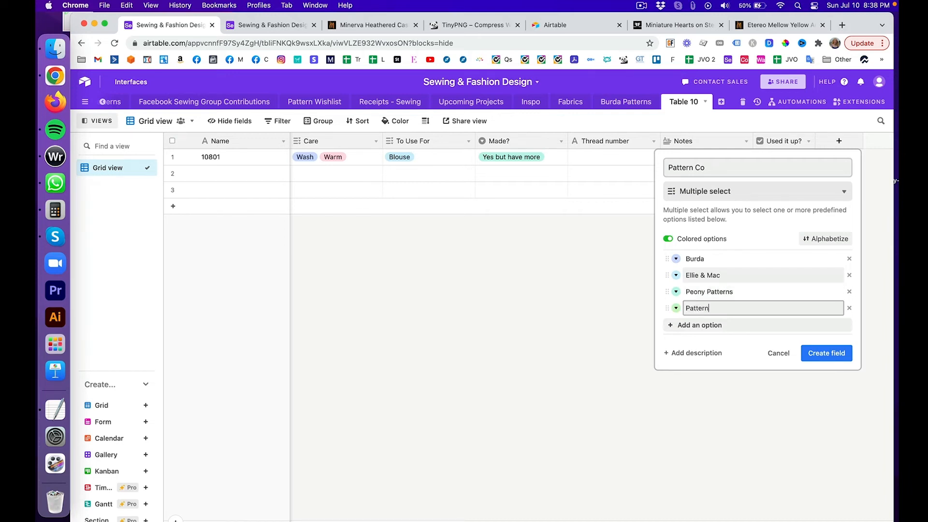
{"action": "type", "text": "s for Pirates"}
{"action": "key", "text": "Return"}
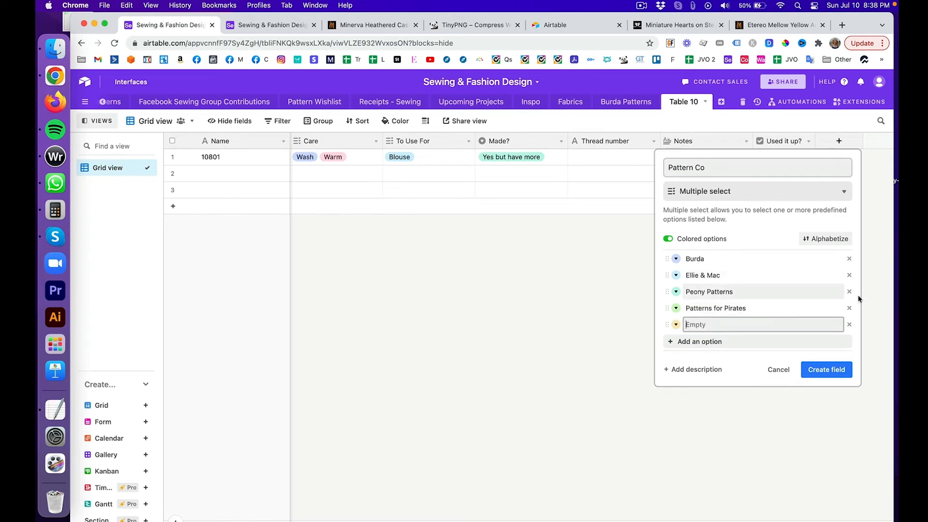
Step: Replace the blank option with Mood Patterns and create the Pattern Co field
{"action": "left_click", "coordinate": [849, 325]}
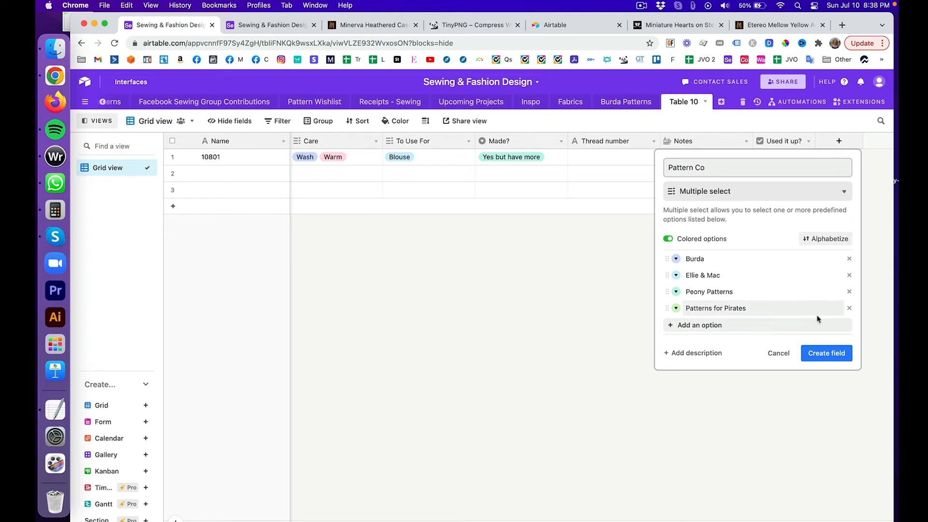
{"action": "left_click", "coordinate": [795, 325]}
{"action": "type", "text": "Mood"}
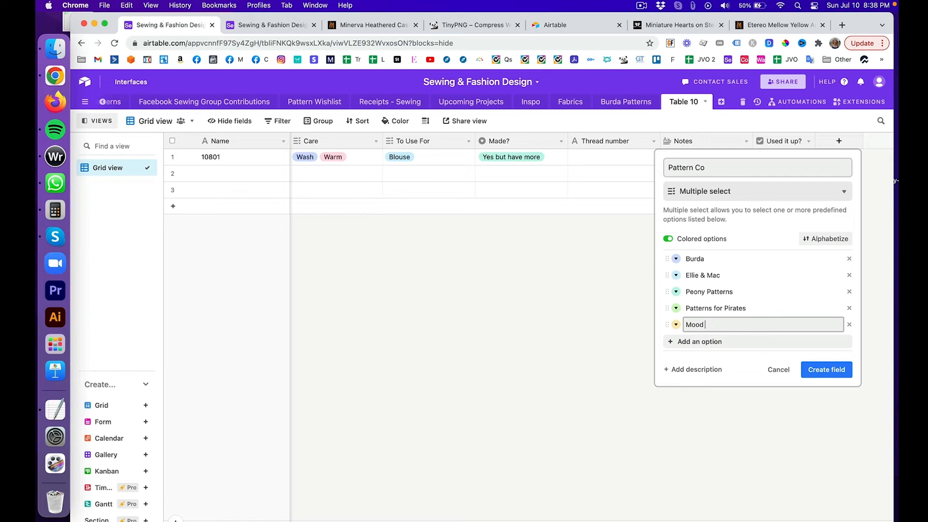
{"action": "type", "text": " Patterns"}
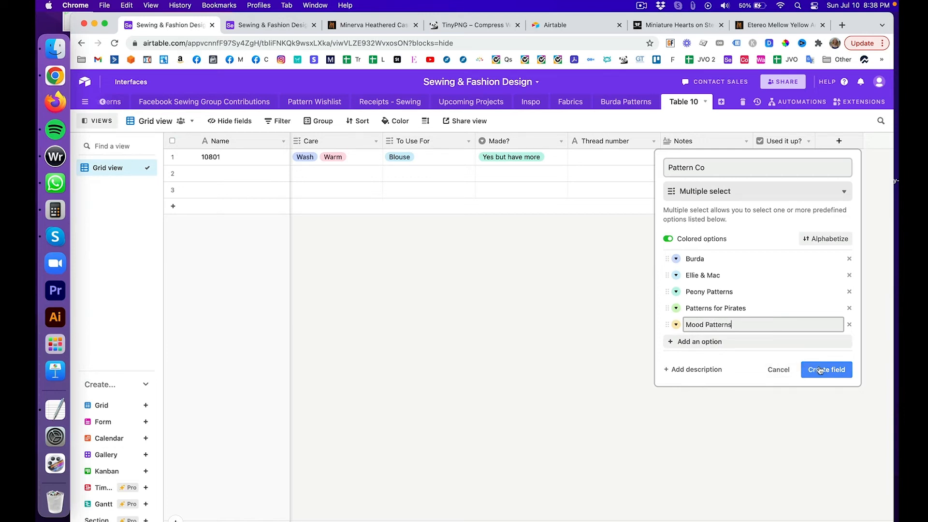
{"action": "left_click", "coordinate": [820, 370]}
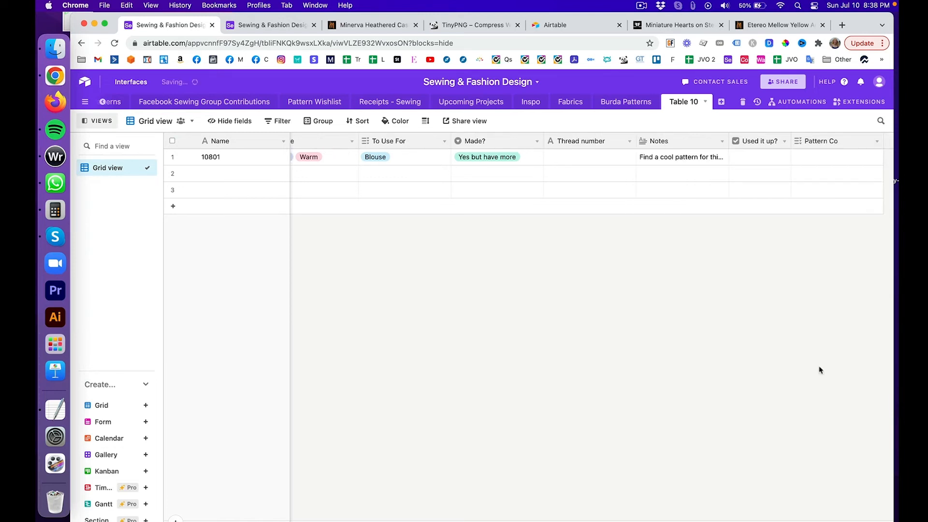
Step: Delete Burda from the Pattern Co options, keeping the other four companies, and begin a new field
{"action": "left_click", "coordinate": [835, 161]}
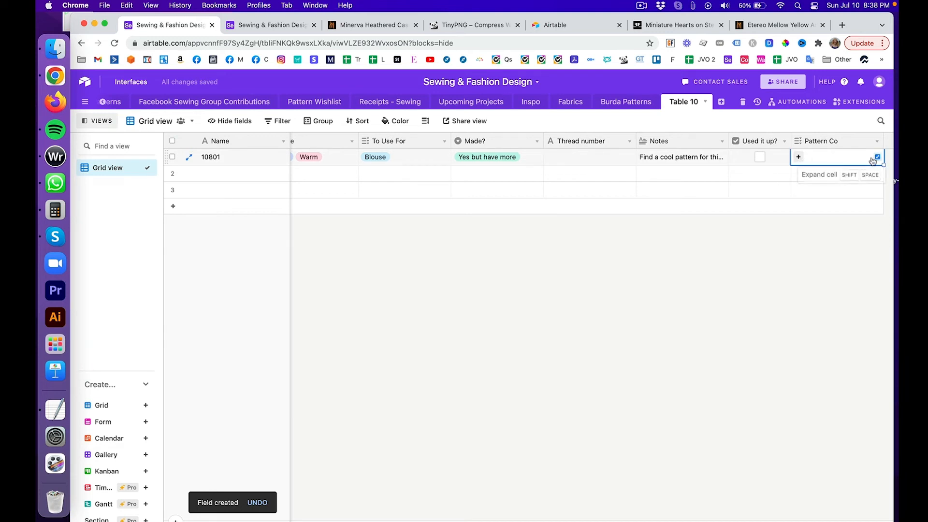
{"action": "left_click", "coordinate": [799, 157]}
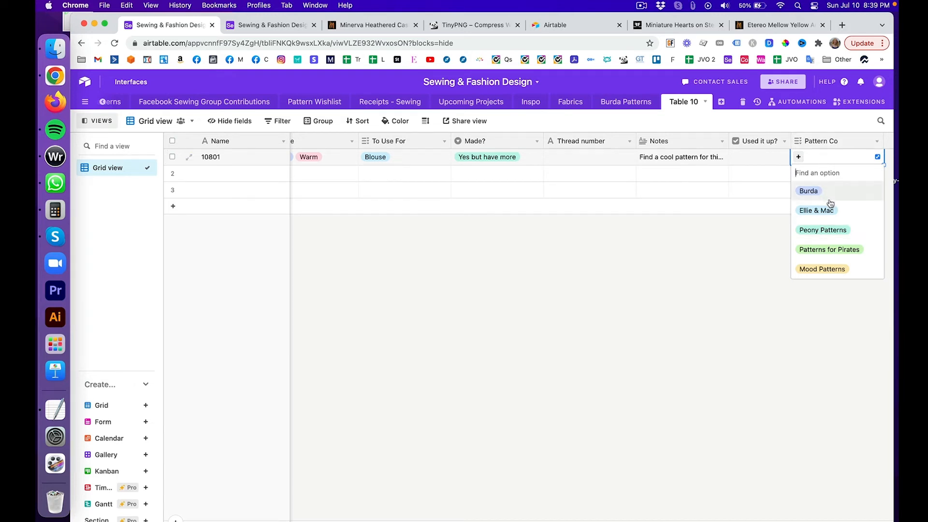
{"action": "left_click", "coordinate": [876, 144]}
{"action": "left_click", "coordinate": [870, 159]}
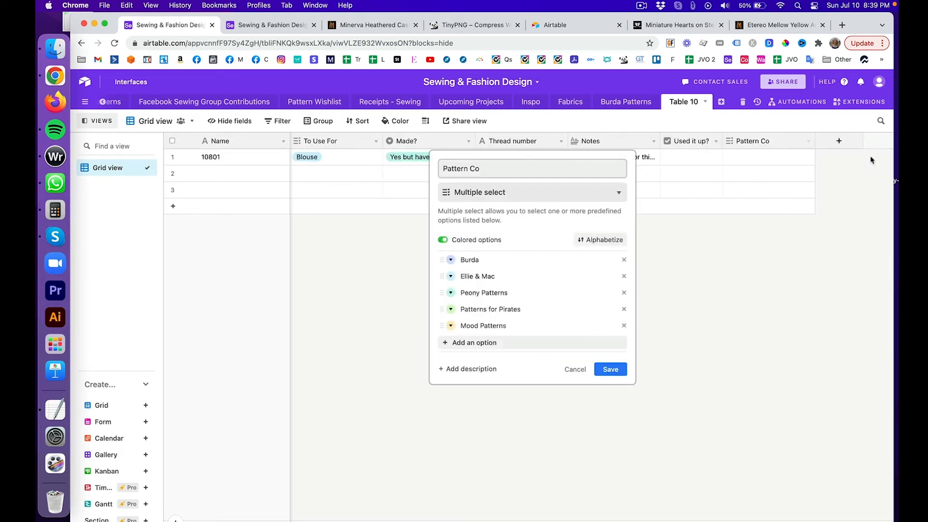
{"action": "left_click", "coordinate": [624, 261]}
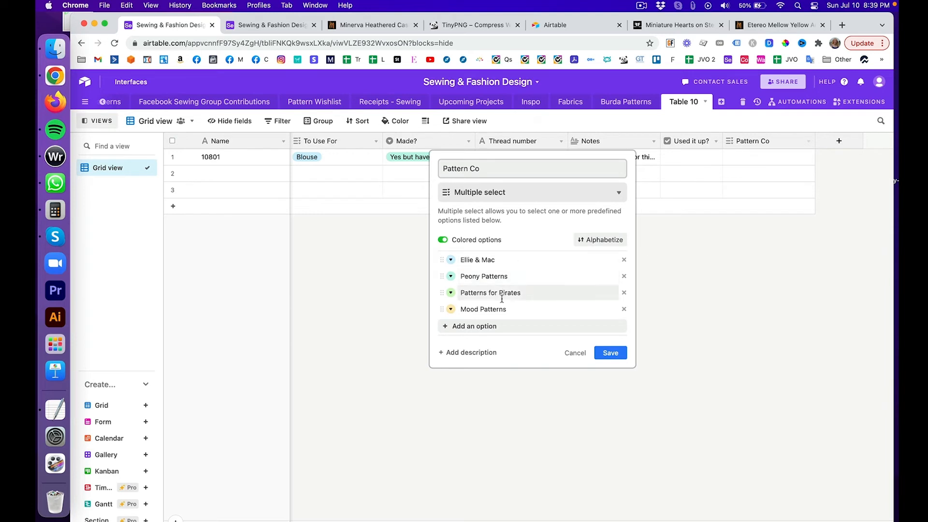
{"action": "left_click", "coordinate": [493, 328]}
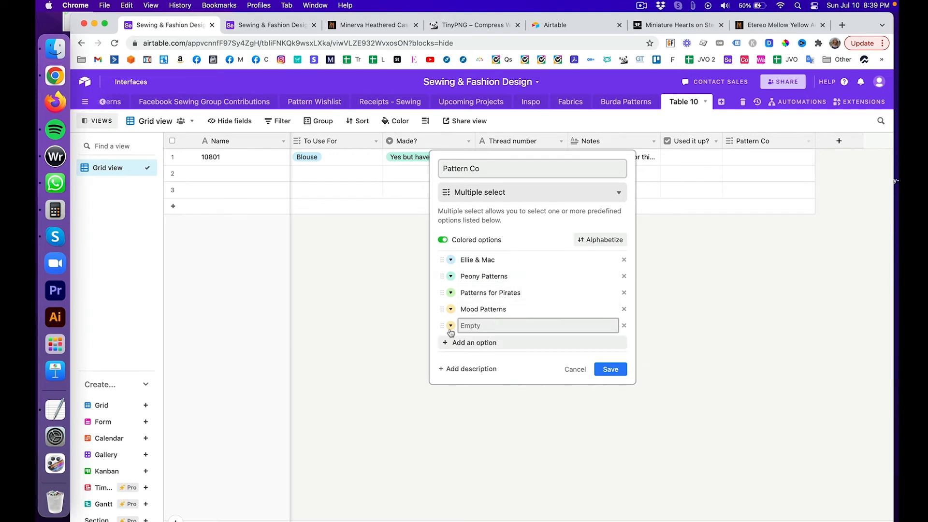
{"action": "left_click", "coordinate": [624, 326]}
{"action": "left_click", "coordinate": [610, 353]}
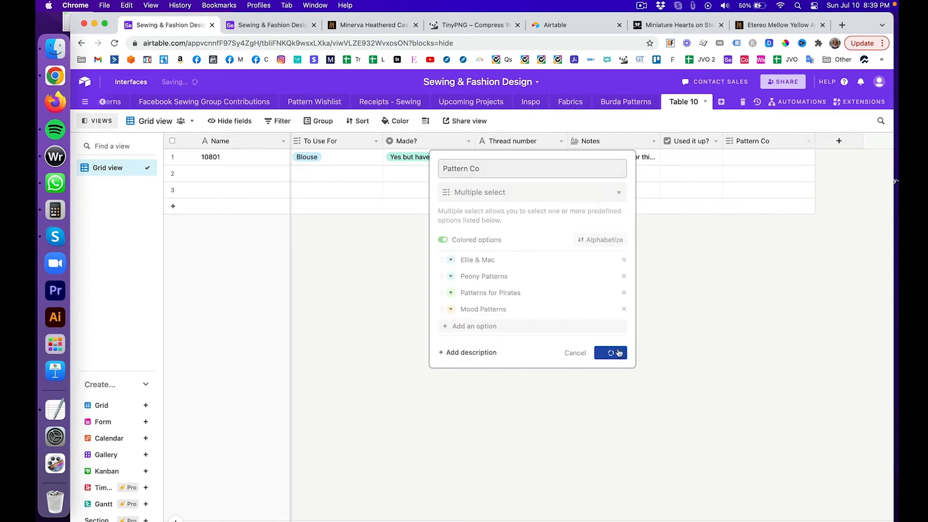
{"action": "left_click", "coordinate": [838, 140]}
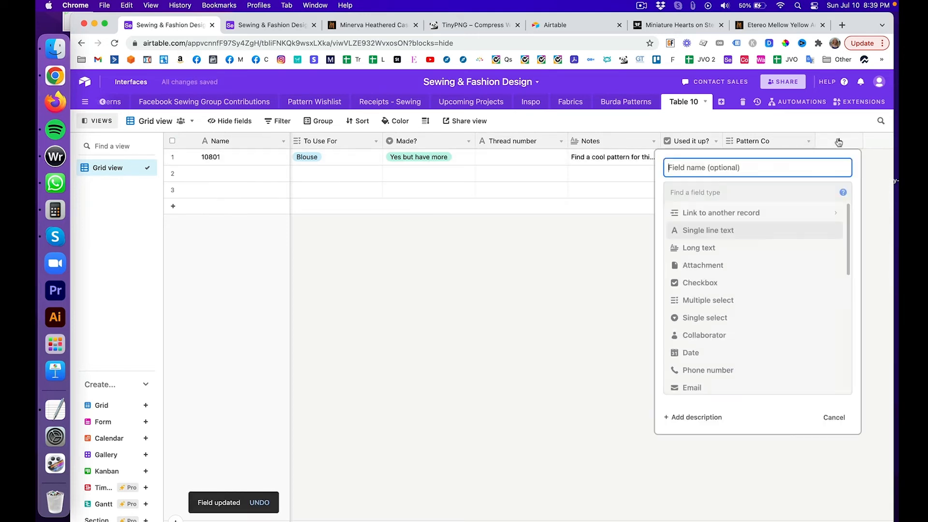
Step: Name the new field 'Pattern Name', set it to Multiple select, then reopen the field-type list
{"action": "type", "text": "Pa"}
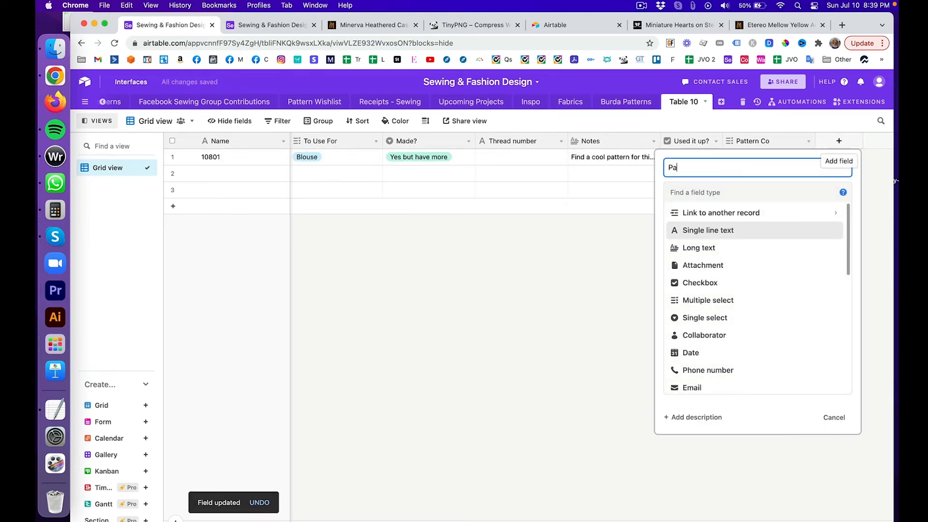
{"action": "type", "text": "ttern Name"}
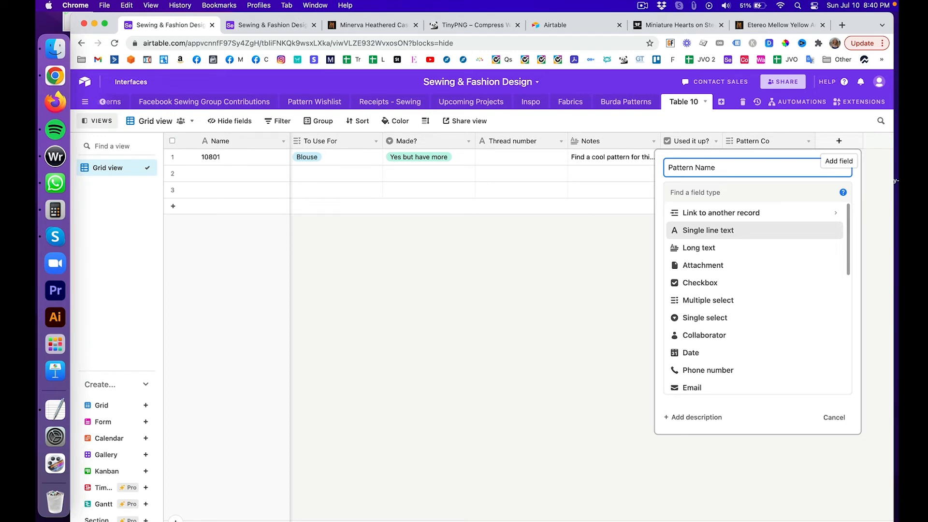
{"action": "left_click", "coordinate": [747, 301]}
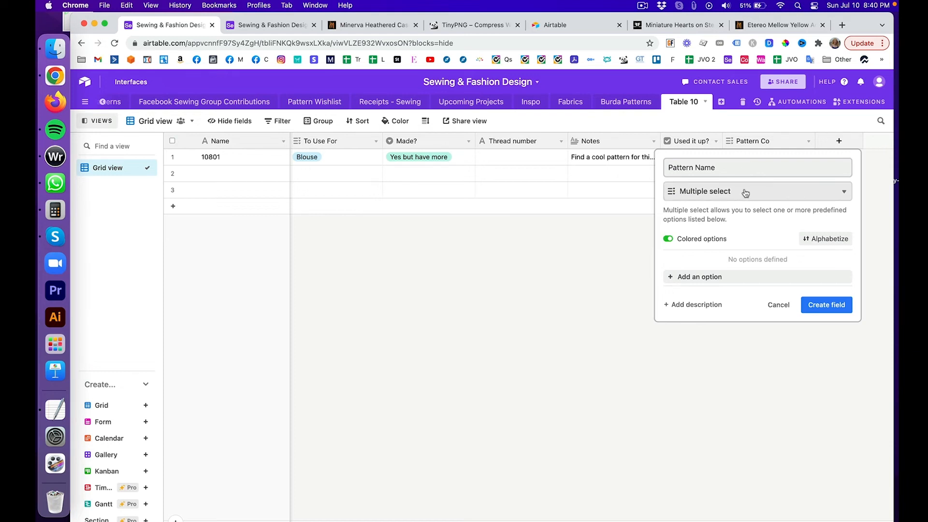
{"action": "left_click", "coordinate": [746, 192]}
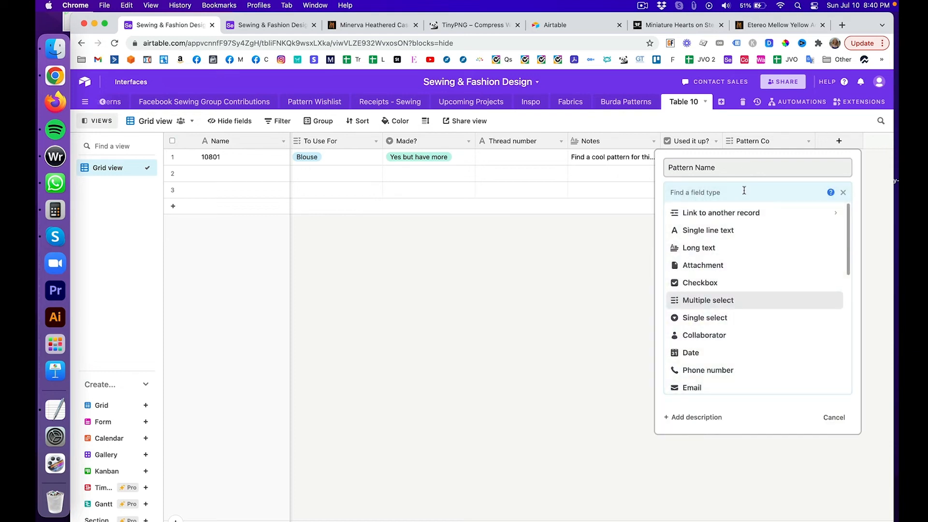
Step: Make Pattern Name a link to Burda Patterns records, skipping the lookup fields
{"action": "left_click", "coordinate": [739, 215]}
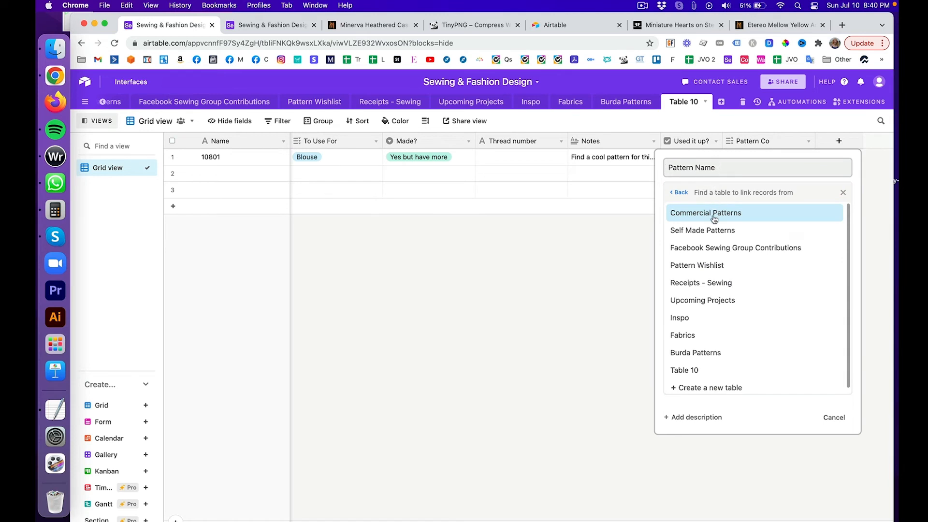
{"action": "scroll", "coordinate": [714, 219], "scroll_direction": "down", "scroll_amount": 1}
{"action": "scroll", "coordinate": [714, 220], "scroll_direction": "up", "scroll_amount": 1}
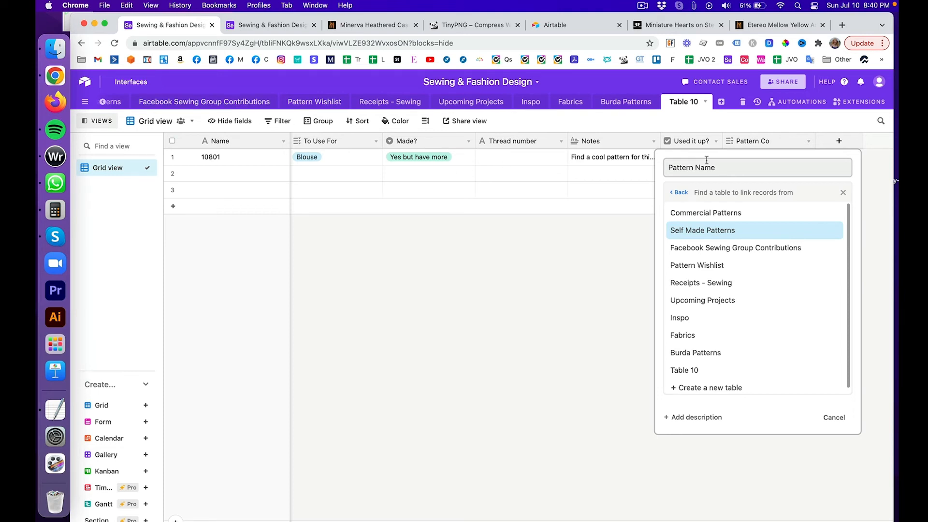
{"action": "left_click", "coordinate": [696, 353]}
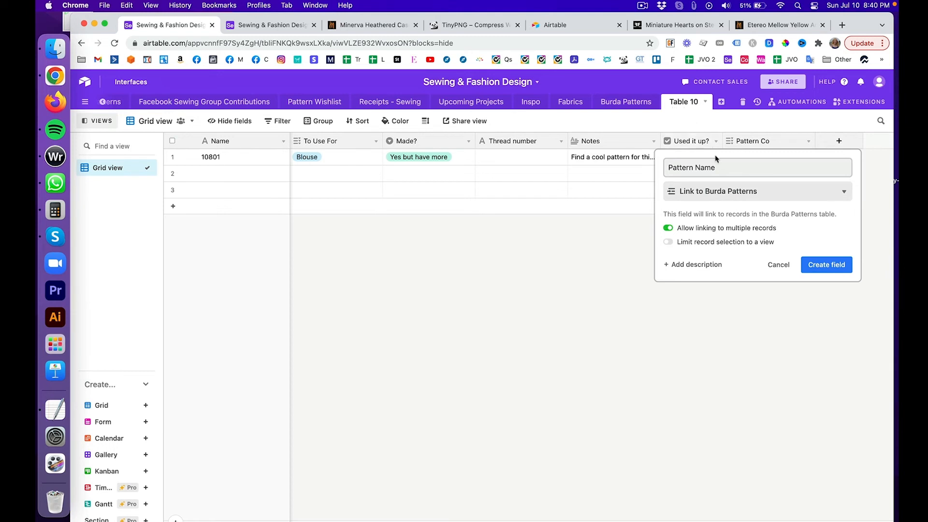
{"action": "left_click", "coordinate": [819, 263]}
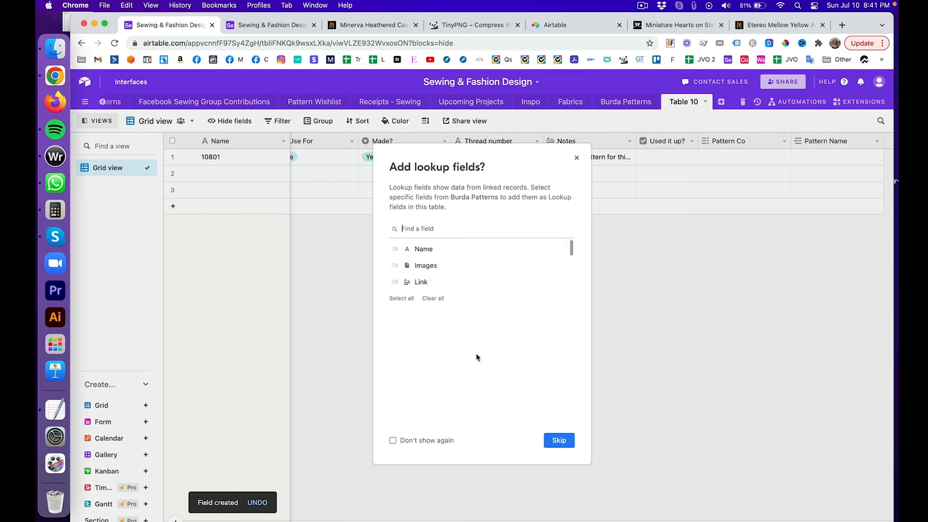
{"action": "left_click", "coordinate": [557, 440]}
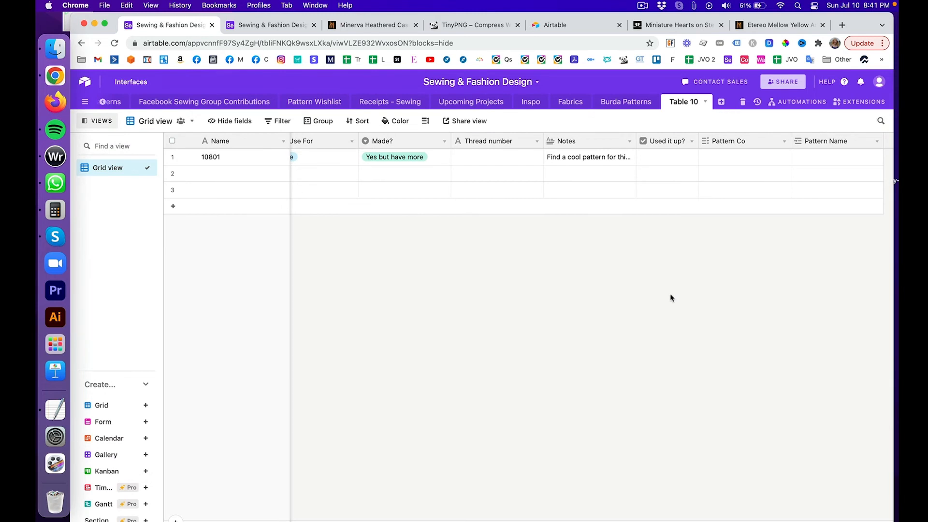
Step: Re-add Burda as a new Pattern Co option and apply it to record 10801
{"action": "scroll", "coordinate": [685, 296], "scroll_direction": "right", "scroll_amount": 3}
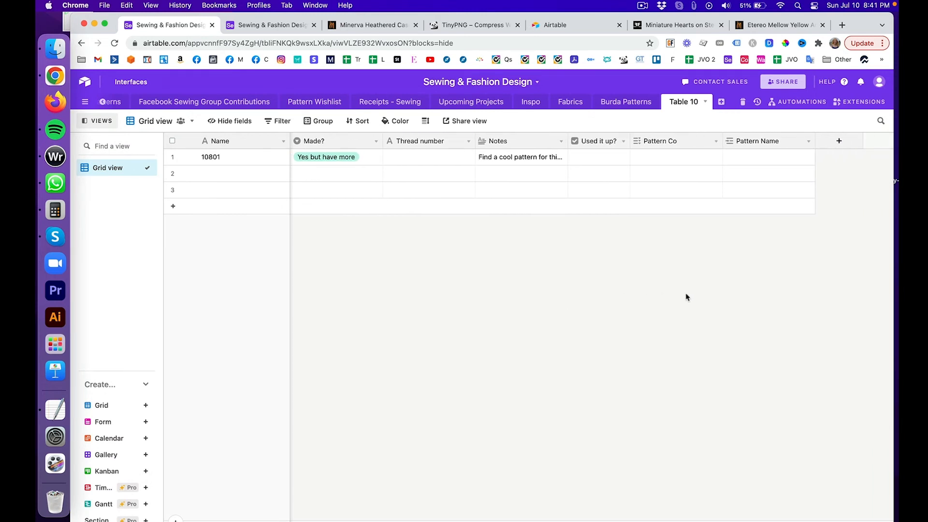
{"action": "left_click", "coordinate": [678, 159]}
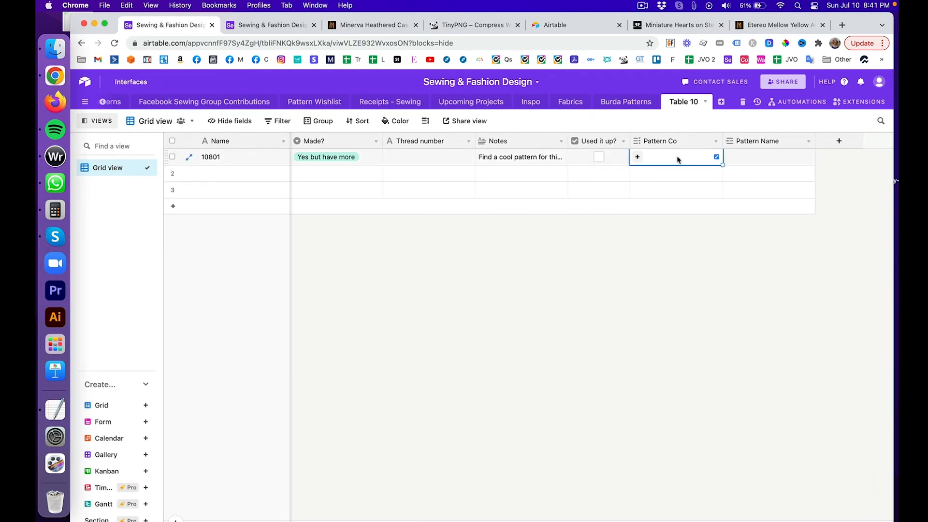
{"action": "left_click", "coordinate": [638, 158]}
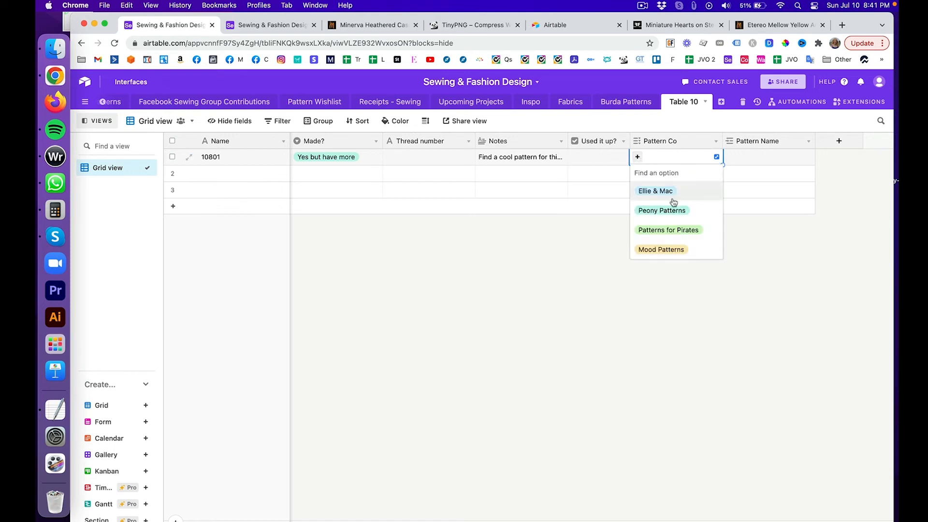
{"action": "type", "text": "Burda"}
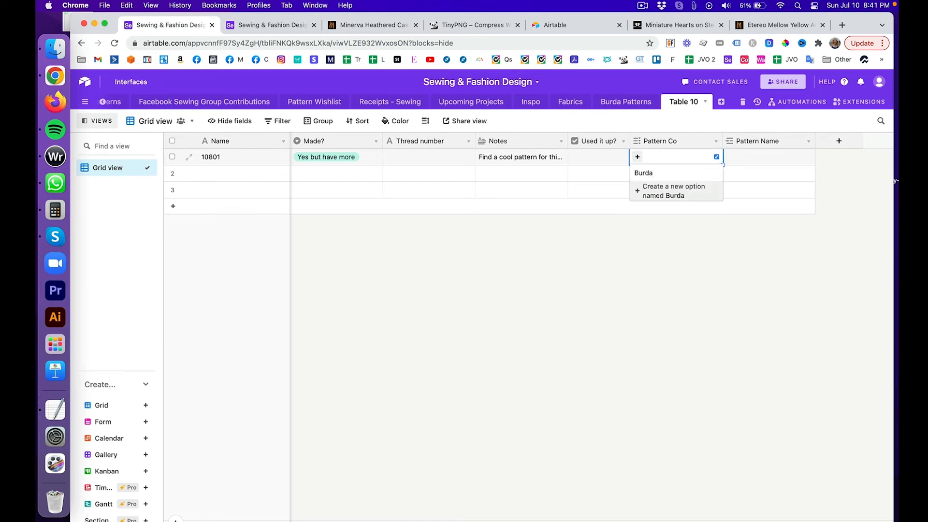
{"action": "key", "text": "Return"}
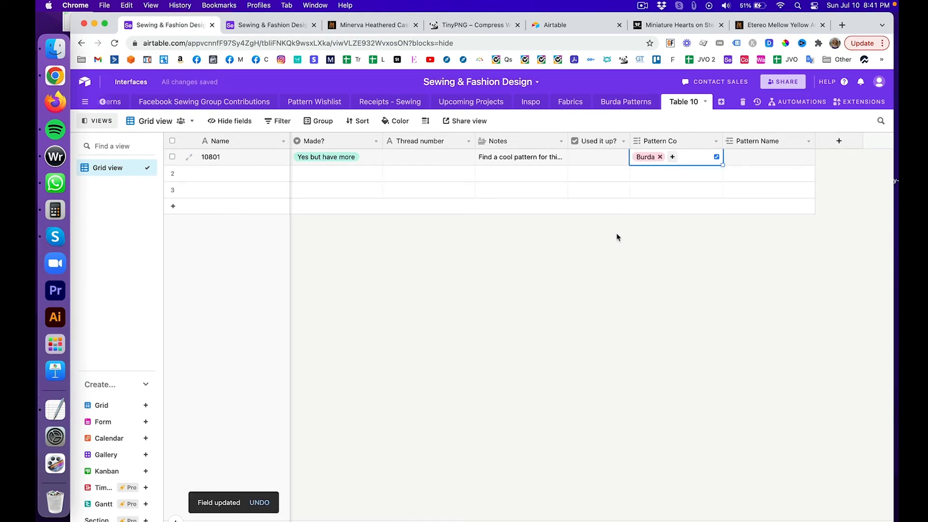
{"action": "left_click", "coordinate": [786, 157]}
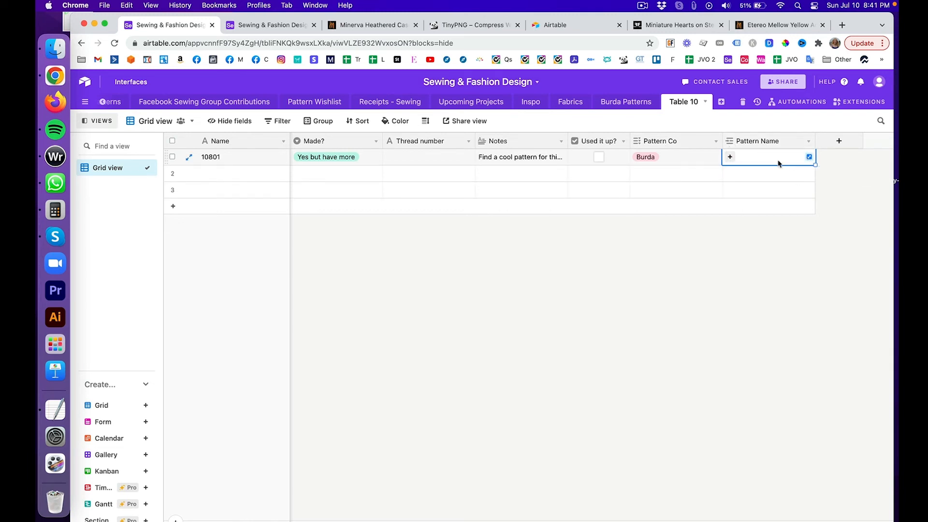
Step: Open the Burda Patterns record picker for 10801's Pattern Name and browse its entries
{"action": "left_click", "coordinate": [730, 157]}
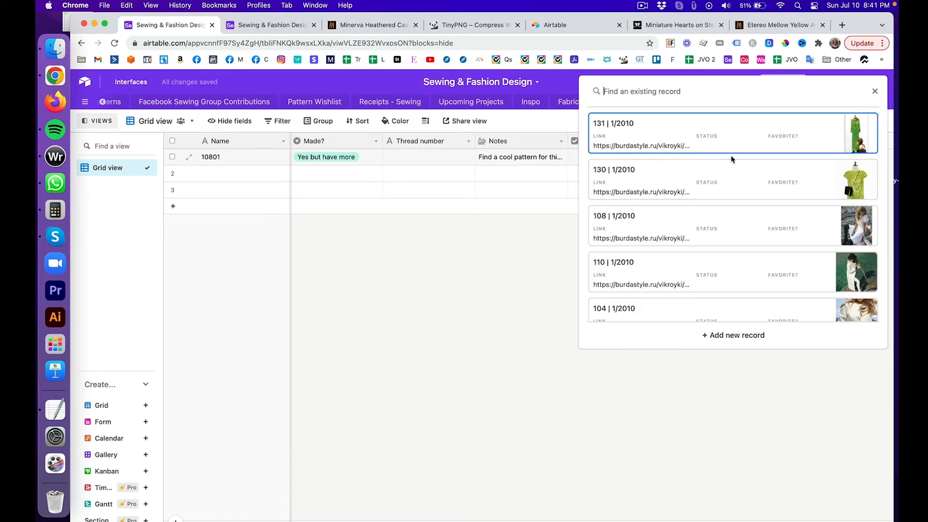
{"action": "scroll", "coordinate": [732, 160], "scroll_direction": "down", "scroll_amount": 10}
{"action": "scroll", "coordinate": [732, 159], "scroll_direction": "down", "scroll_amount": 10}
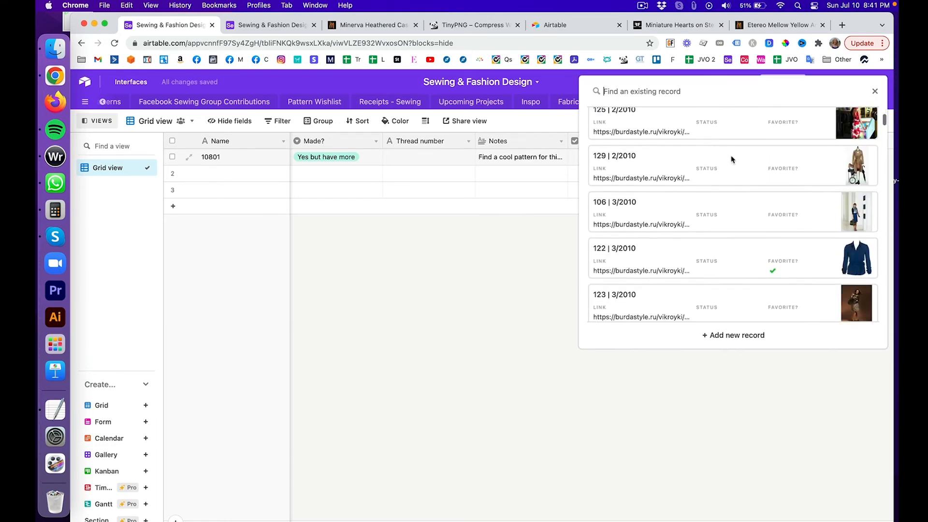
{"action": "scroll", "coordinate": [732, 159], "scroll_direction": "down", "scroll_amount": 5}
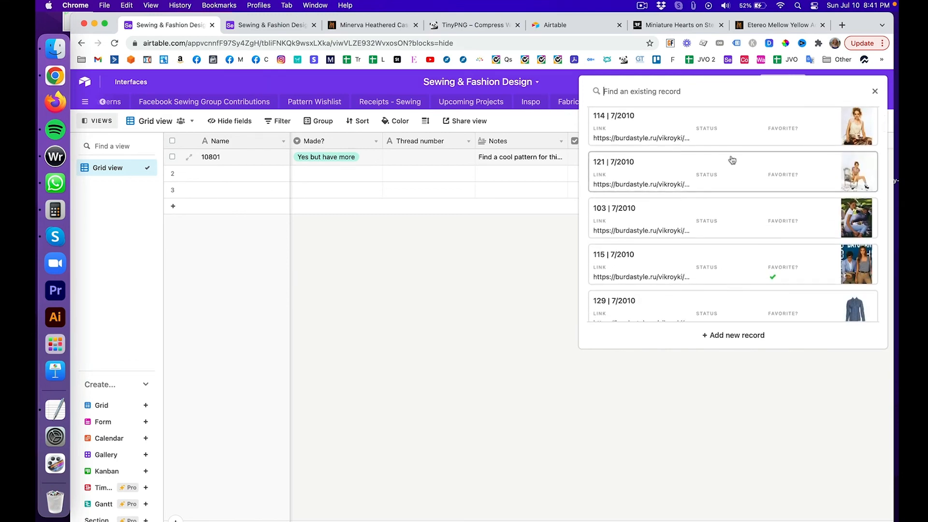
{"action": "scroll", "coordinate": [732, 160], "scroll_direction": "down", "scroll_amount": 10}
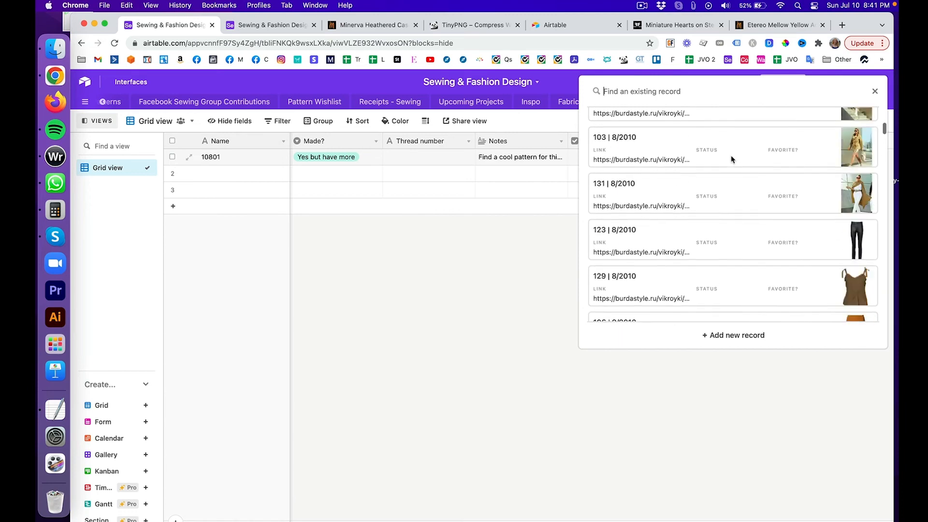
{"action": "scroll", "coordinate": [732, 159], "scroll_direction": "up", "scroll_amount": 10}
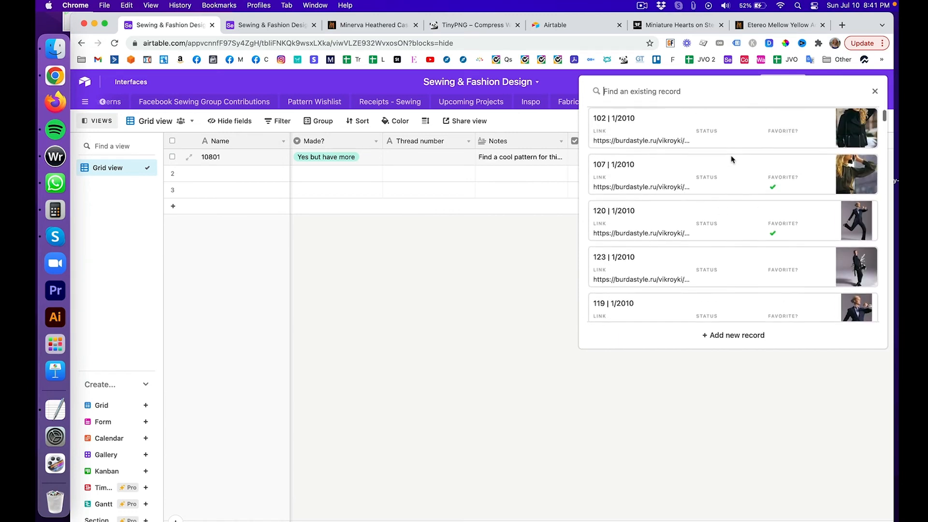
{"action": "scroll", "coordinate": [732, 160], "scroll_direction": "up", "scroll_amount": 5}
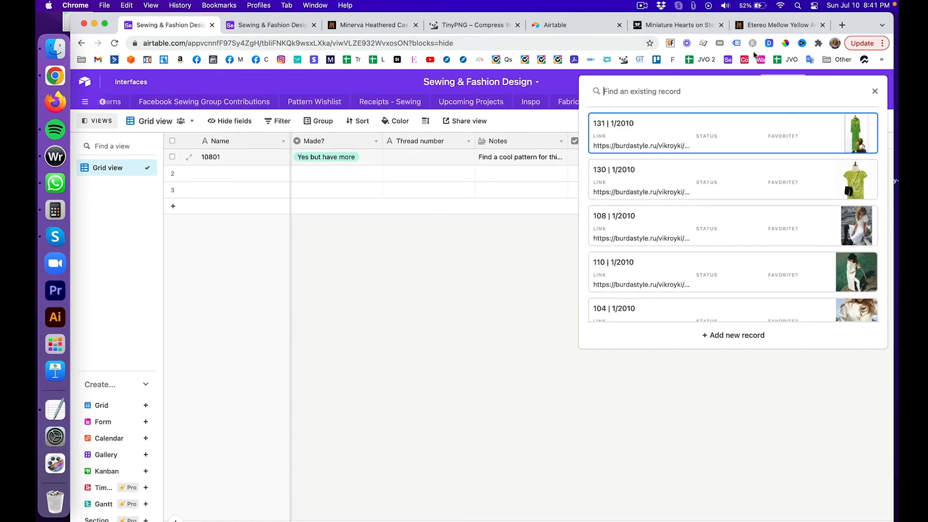
Step: In the other copy of the base, show the Burda Patterns table in Gallery view
{"action": "left_click", "coordinate": [259, 25]}
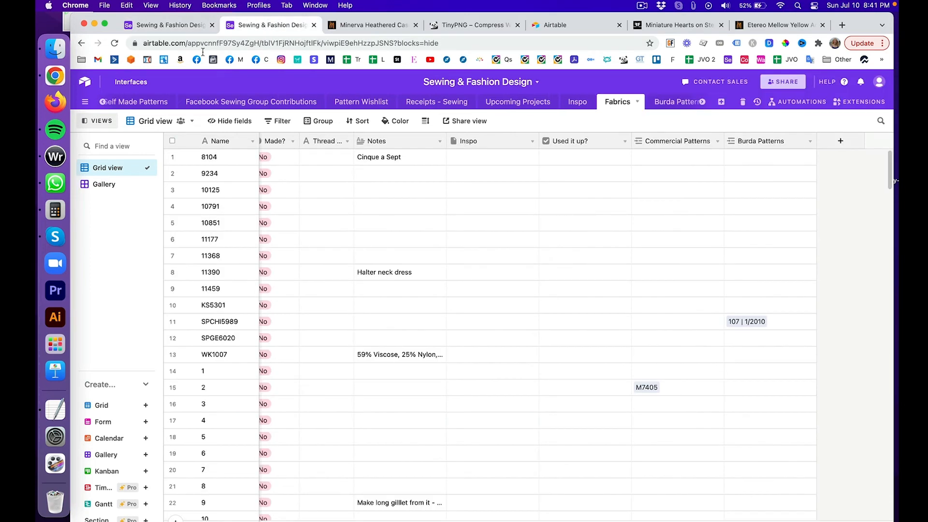
{"action": "left_click", "coordinate": [672, 103]}
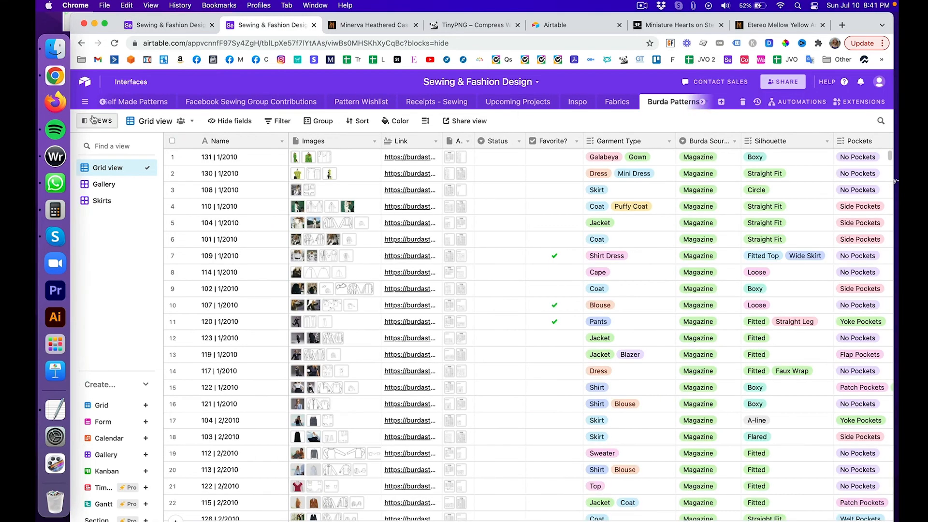
{"action": "left_click", "coordinate": [115, 187]}
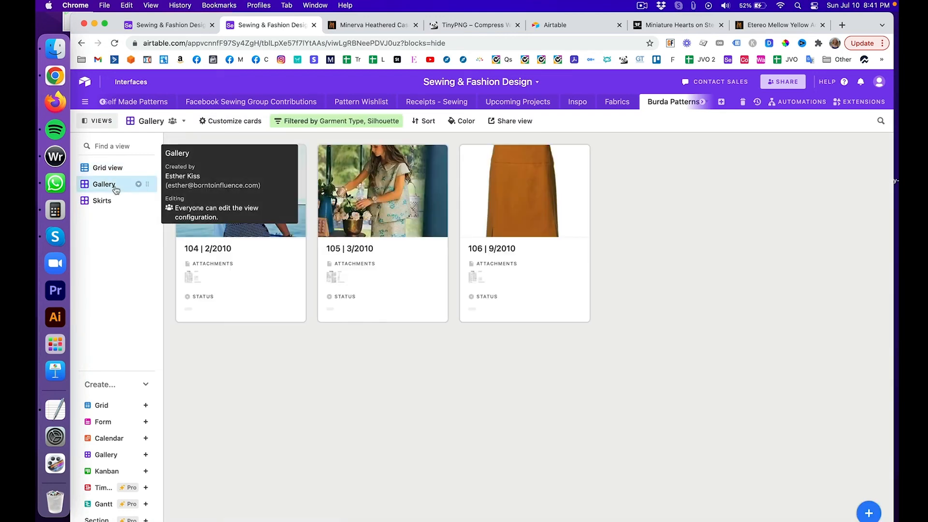
Step: Remove the Garment Type and Silhouette filter conditions from the gallery
{"action": "left_click", "coordinate": [339, 123]}
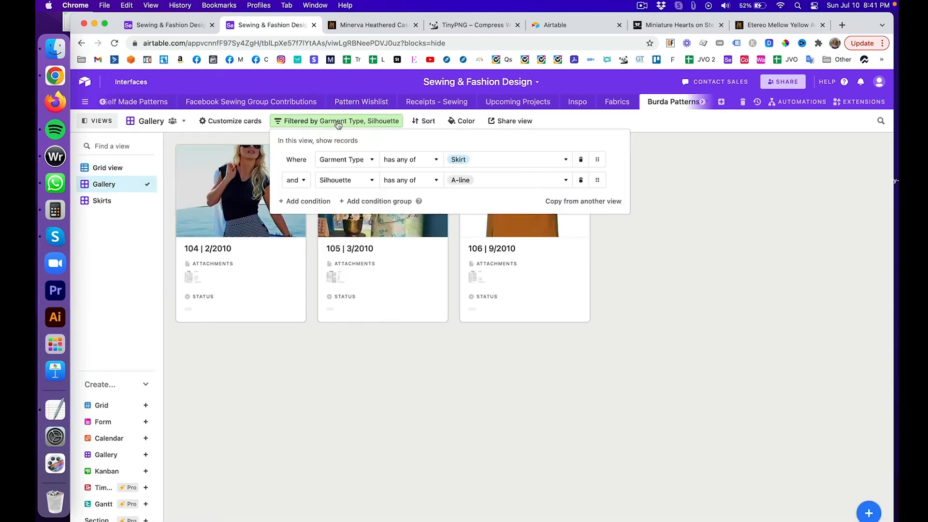
{"action": "left_click", "coordinate": [581, 162]}
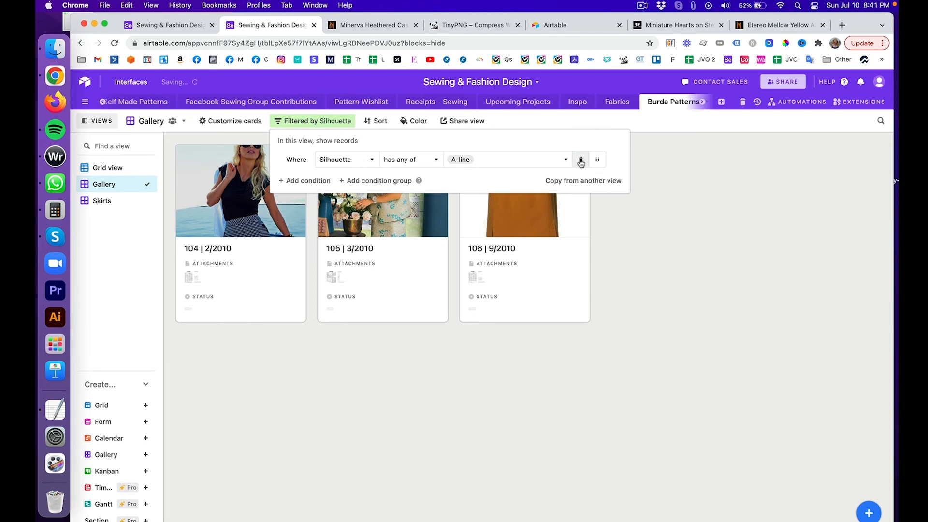
{"action": "left_click", "coordinate": [580, 160]}
{"action": "scroll", "coordinate": [649, 250], "scroll_direction": "down", "scroll_amount": 10}
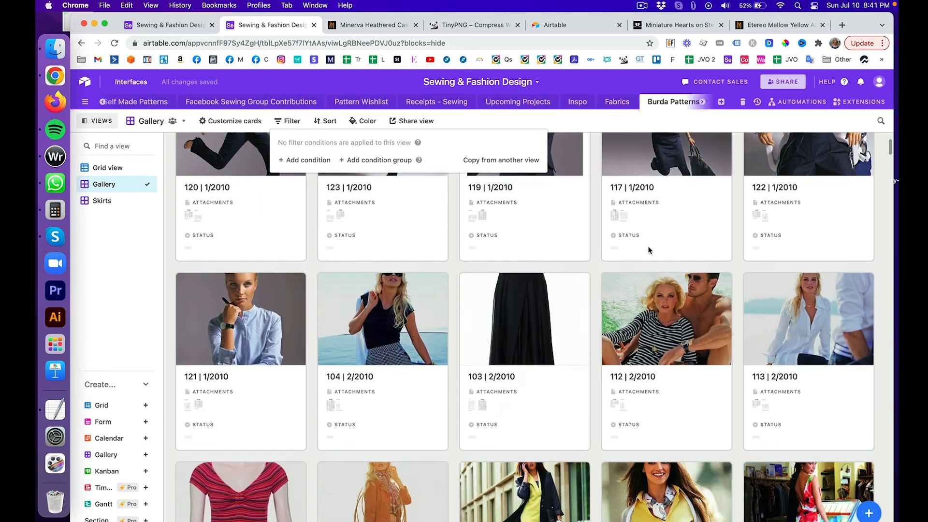
{"action": "left_click", "coordinate": [587, 122]}
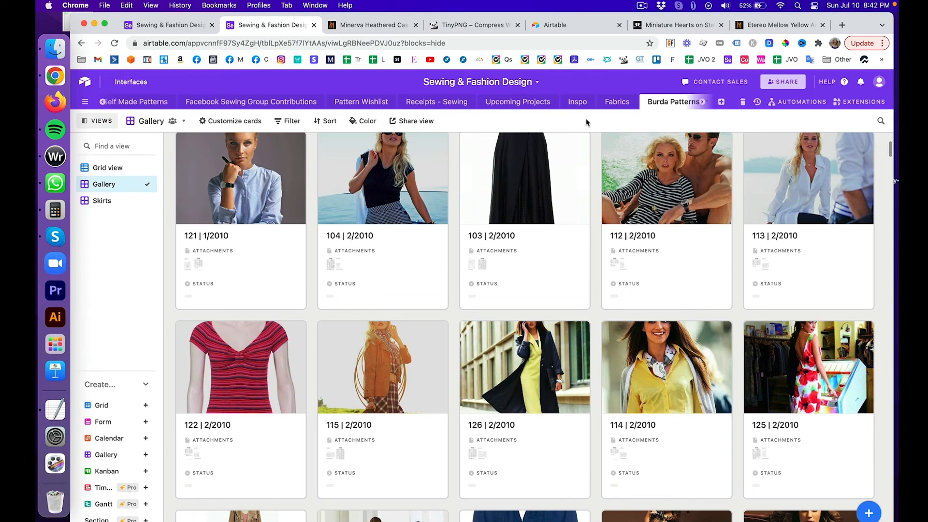
{"action": "scroll", "coordinate": [567, 272], "scroll_direction": "down", "scroll_amount": 2}
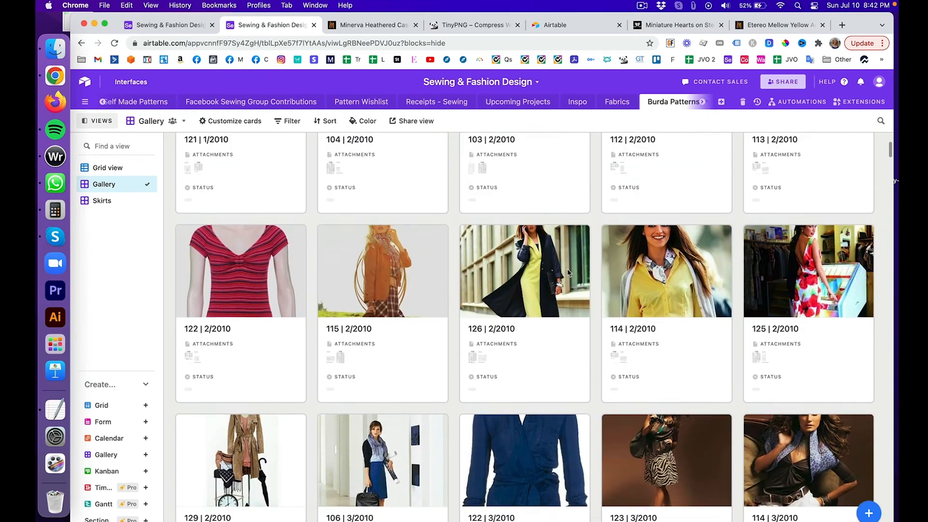
{"action": "scroll", "coordinate": [568, 273], "scroll_direction": "up", "scroll_amount": 4}
{"action": "scroll", "coordinate": [567, 272], "scroll_direction": "up", "scroll_amount": 2}
{"action": "left_click", "coordinate": [257, 454]}
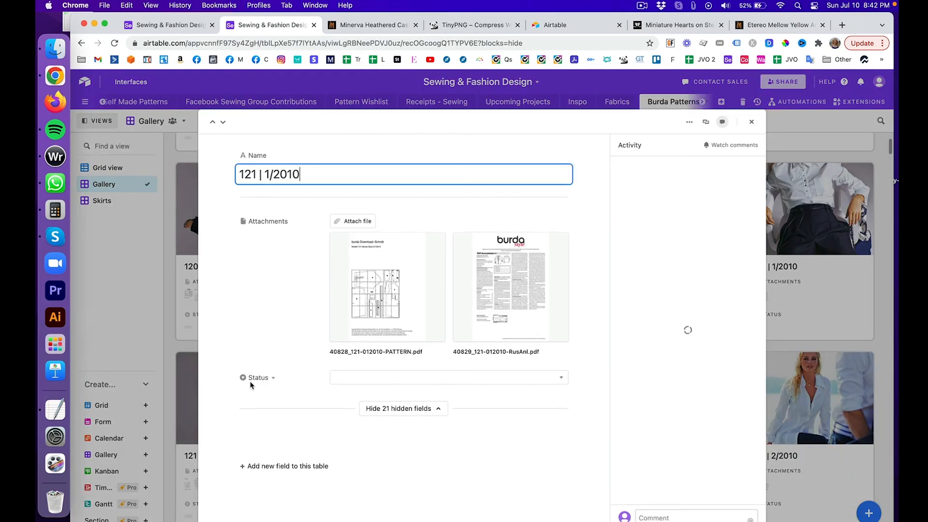
{"action": "scroll", "coordinate": [401, 271], "scroll_direction": "down", "scroll_amount": 6}
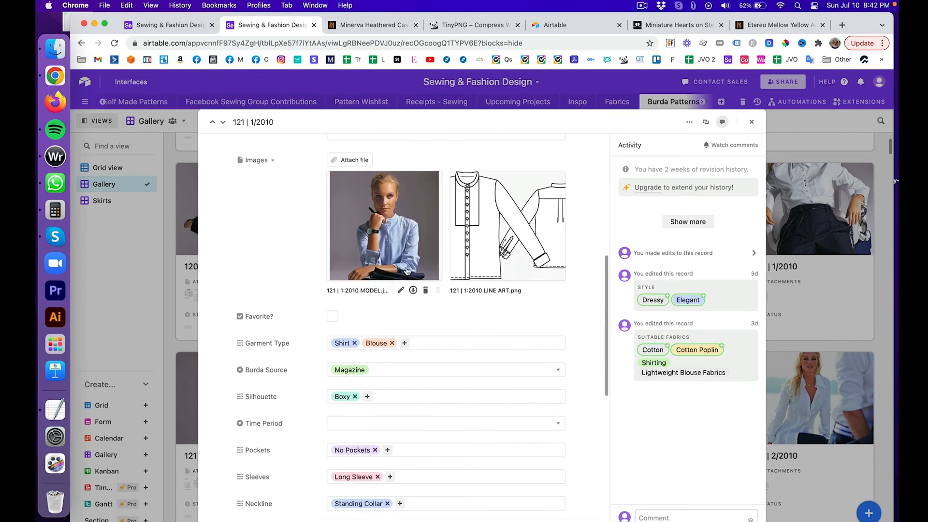
{"action": "left_click", "coordinate": [397, 233]}
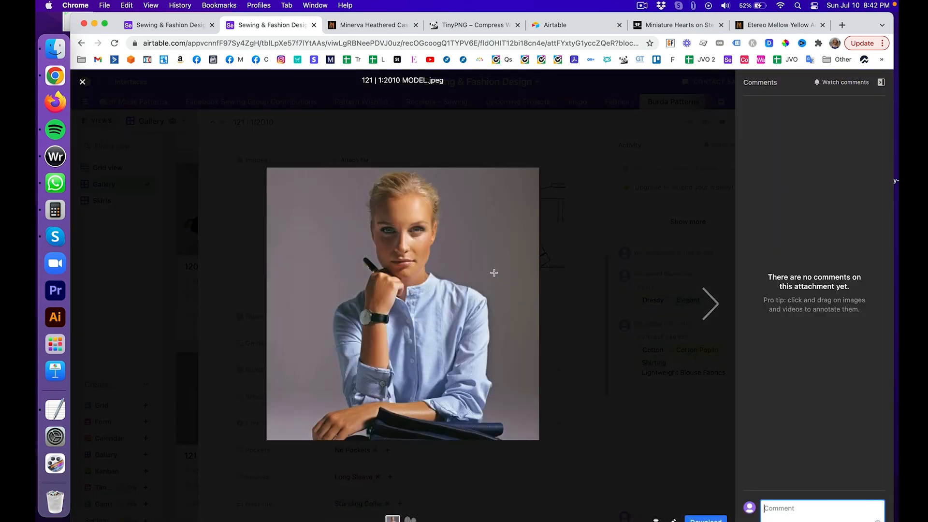
{"action": "left_click", "coordinate": [667, 25]}
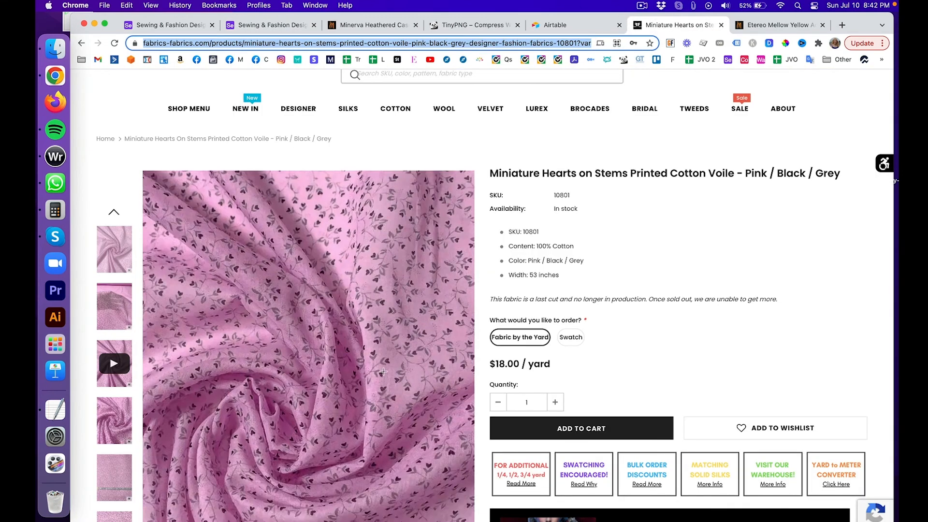
{"action": "left_click", "coordinate": [784, 25]}
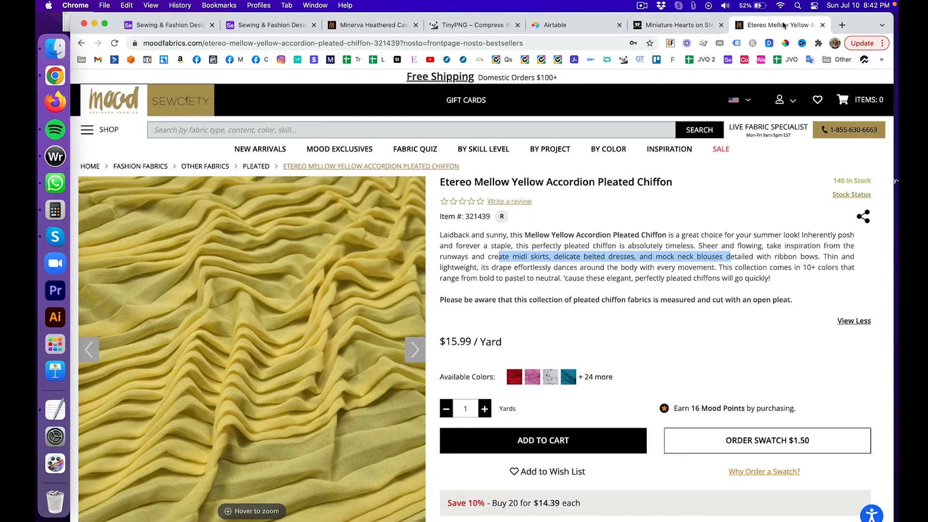
{"action": "left_click", "coordinate": [273, 25]}
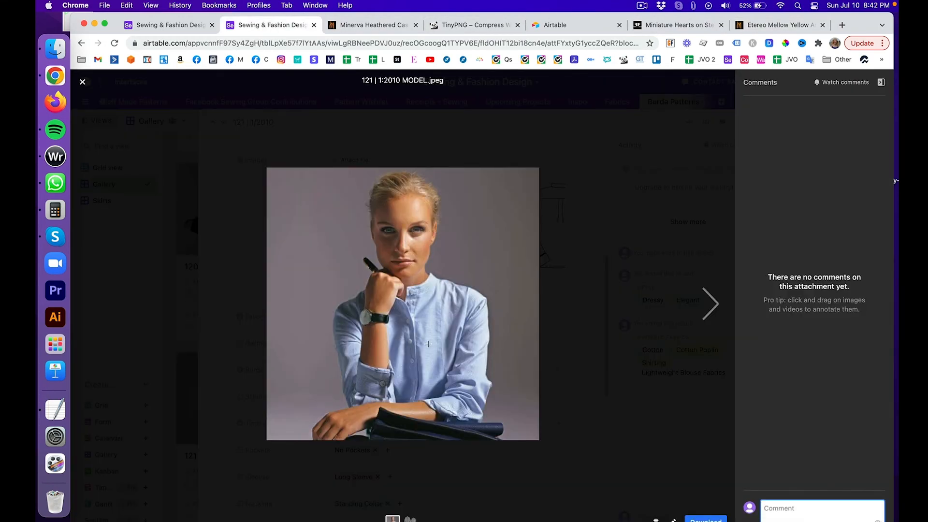
{"action": "left_click", "coordinate": [81, 83]}
{"action": "scroll", "coordinate": [279, 187], "scroll_direction": "up", "scroll_amount": 2}
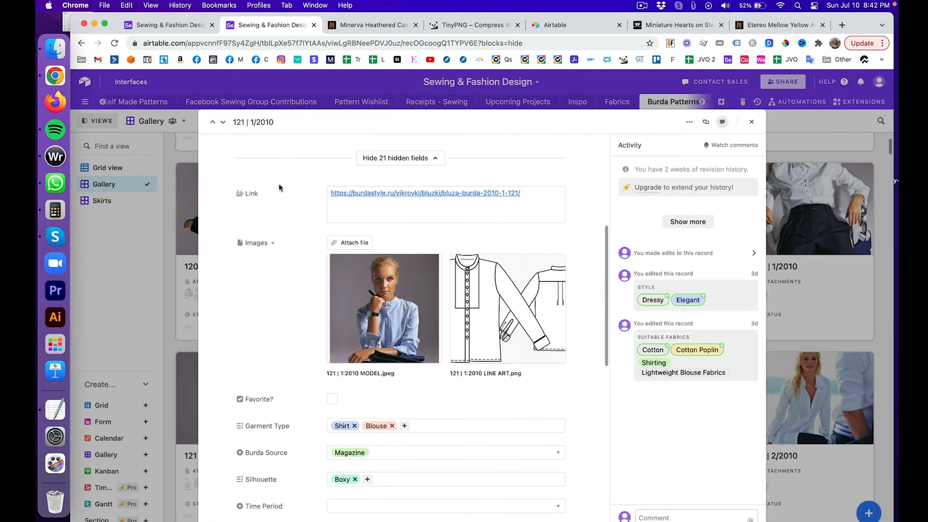
{"action": "scroll", "coordinate": [280, 187], "scroll_direction": "up", "scroll_amount": 5}
{"action": "left_click_drag", "start_coordinate": [306, 175], "coordinate": [227, 175]}
{"action": "key", "text": "super+c"}
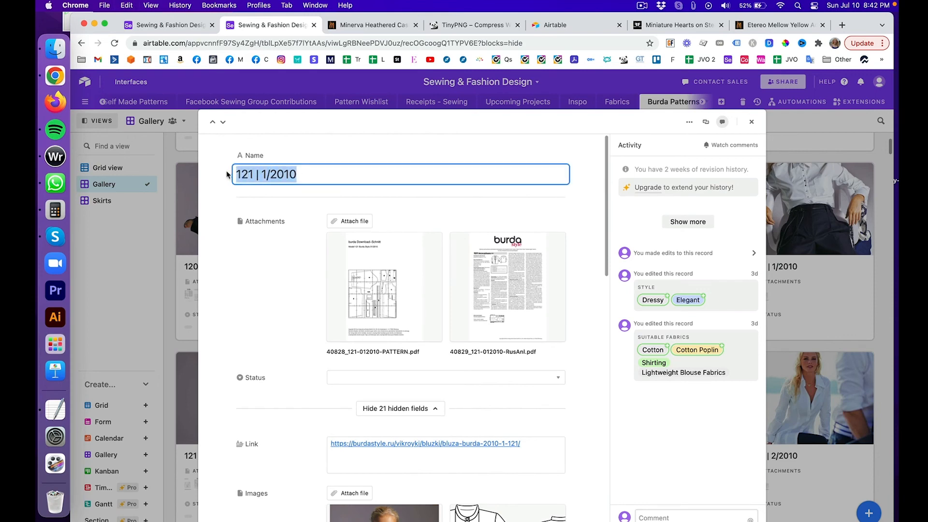
{"action": "left_click", "coordinate": [752, 122]}
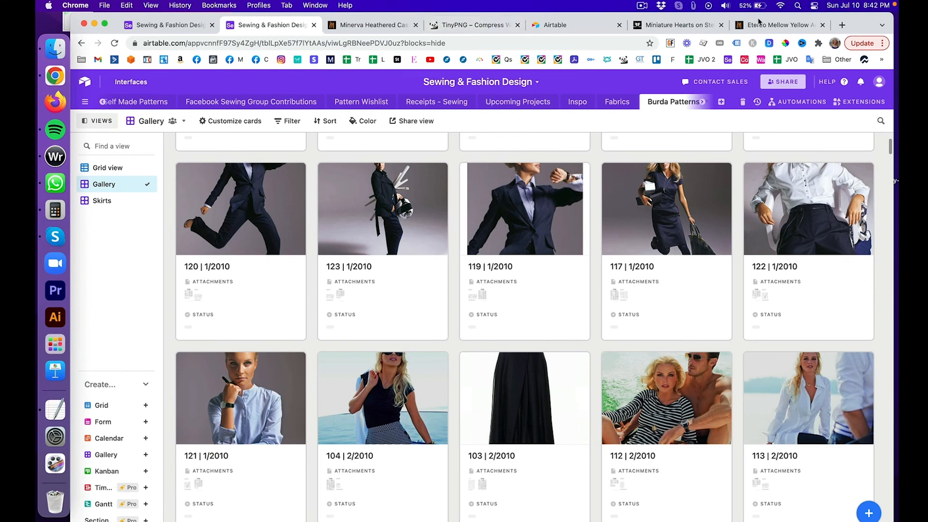
Step: Search for pattern 121 | 1/2010 and link it to fabric 10801's Pattern Name
{"action": "left_click", "coordinate": [165, 26]}
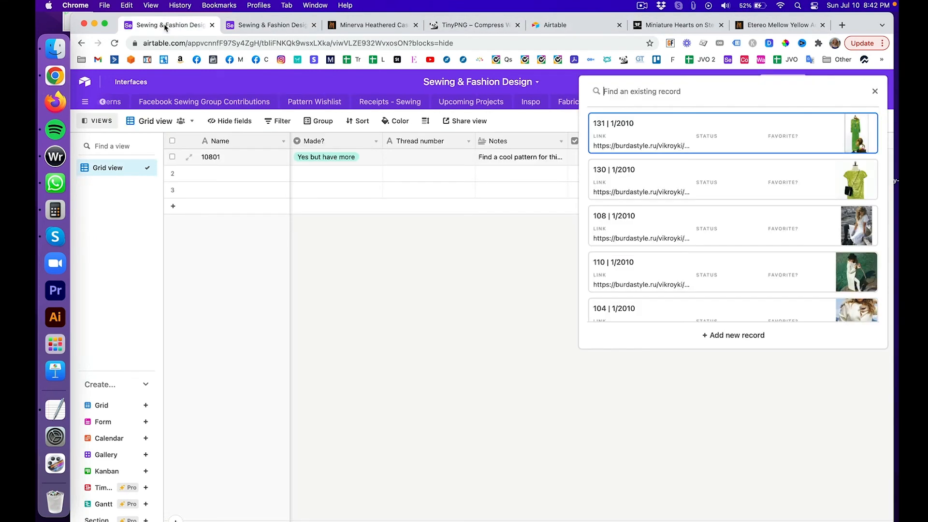
{"action": "left_click", "coordinate": [875, 91]}
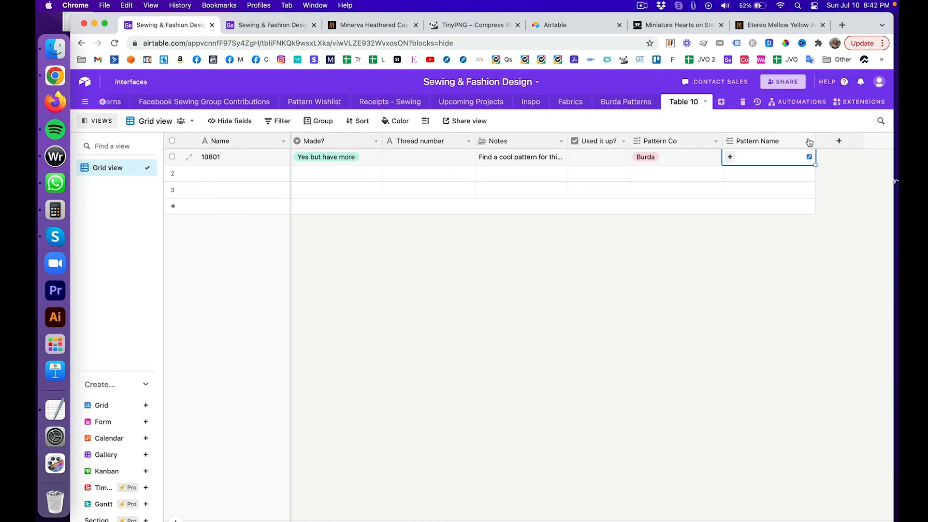
{"action": "left_click", "coordinate": [730, 157]}
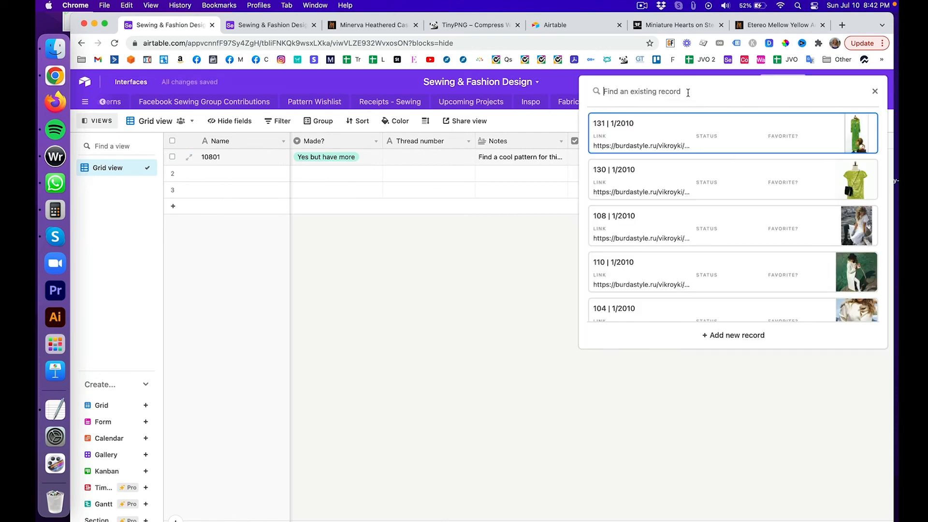
{"action": "key", "text": "super+v"}
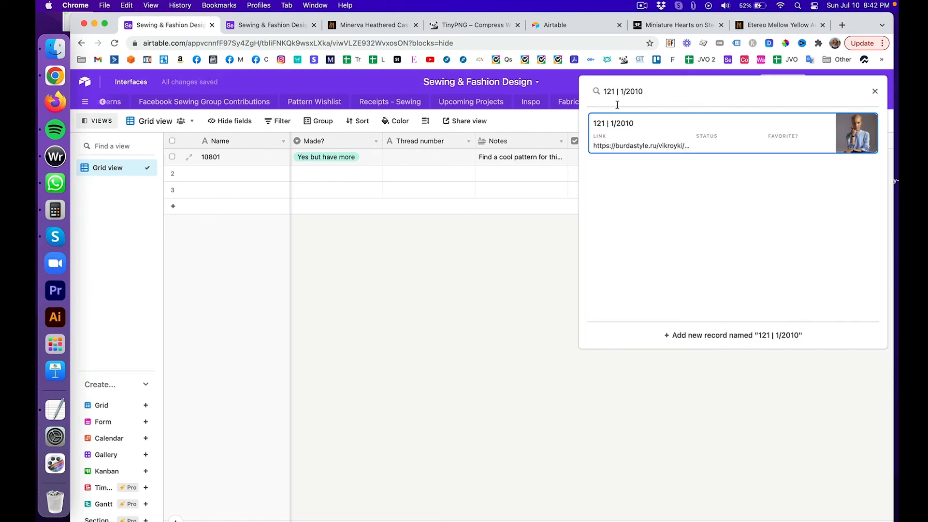
{"action": "left_click", "coordinate": [859, 137]}
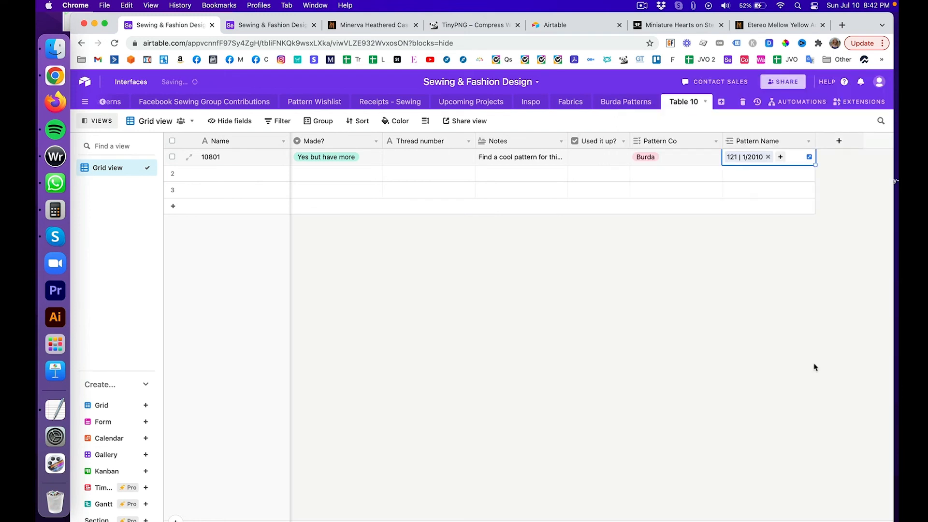
{"action": "left_click", "coordinate": [801, 407]}
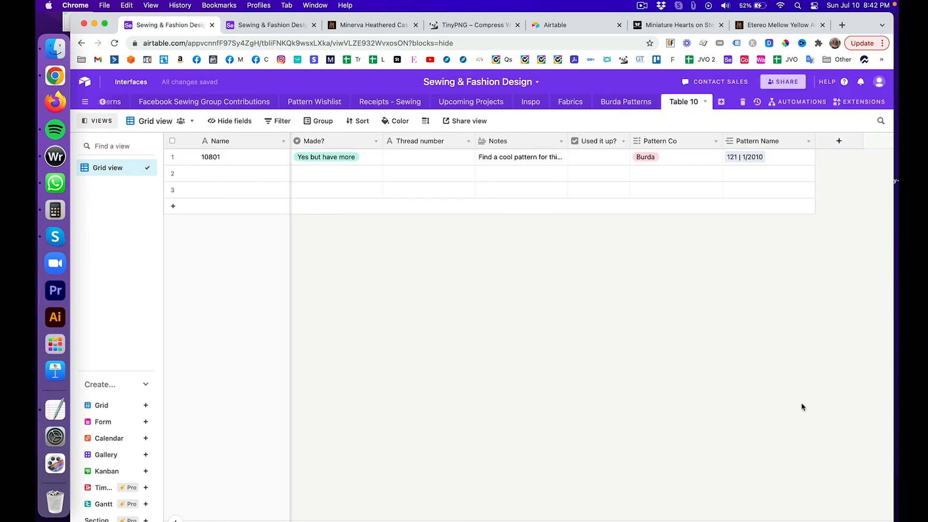
{"action": "scroll", "coordinate": [802, 407], "scroll_direction": "left", "scroll_amount": 15}
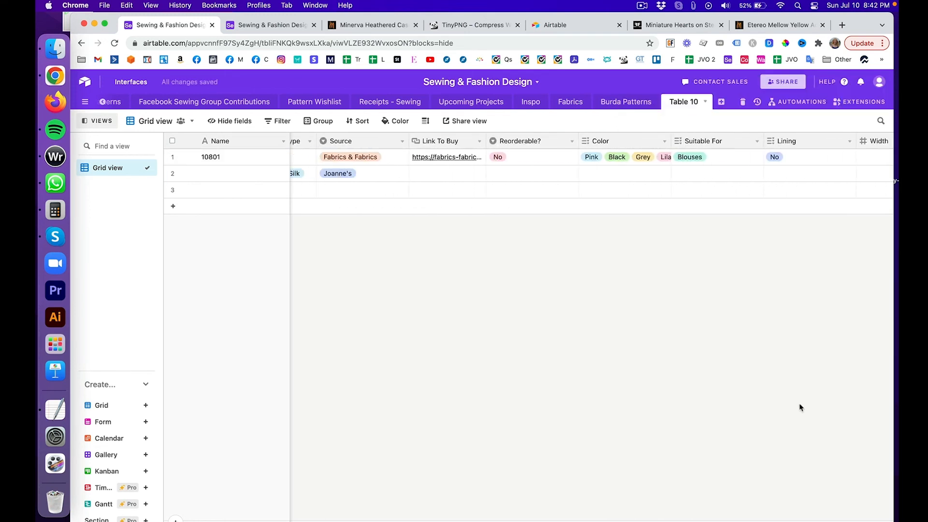
{"action": "scroll", "coordinate": [800, 408], "scroll_direction": "left", "scroll_amount": 5}
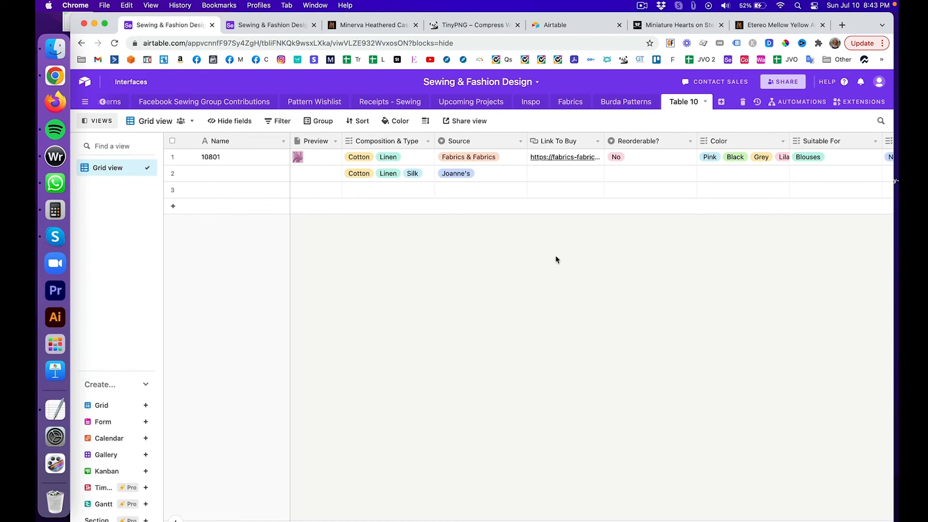
{"action": "left_click", "coordinate": [301, 161]}
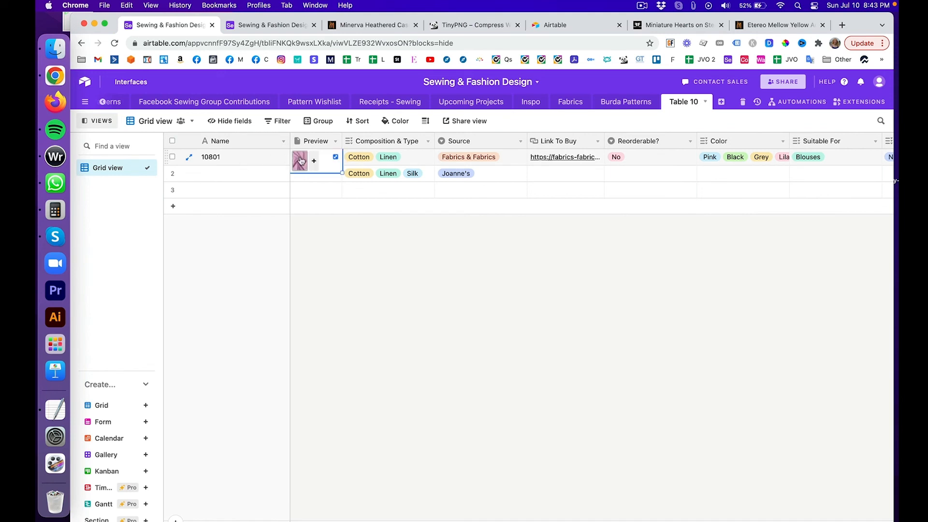
{"action": "left_click", "coordinate": [329, 246]}
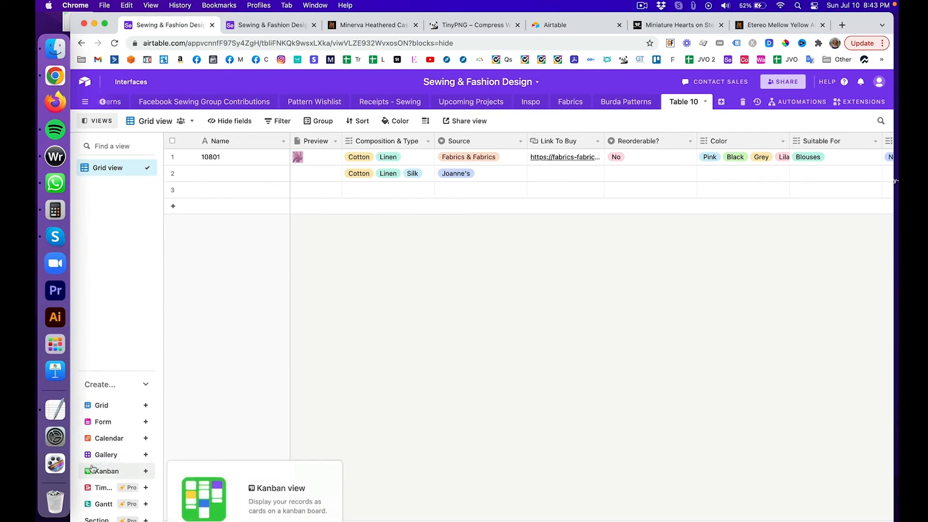
{"action": "mouse_move", "coordinate": [147, 458]}
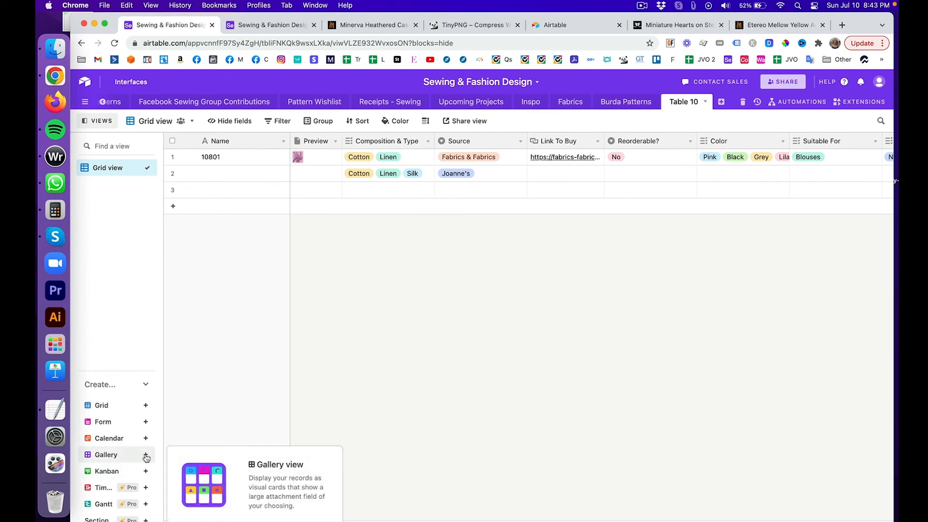
{"action": "left_click", "coordinate": [146, 455]}
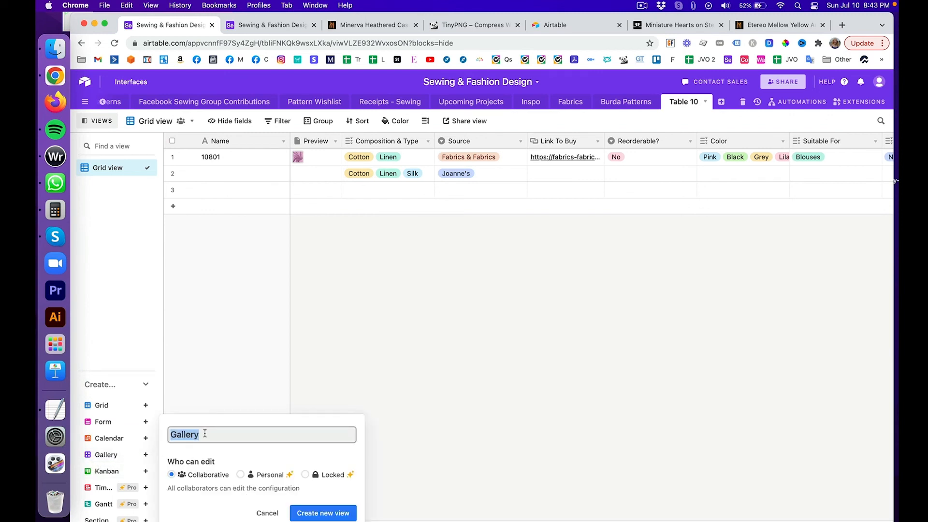
{"action": "left_click", "coordinate": [315, 514]}
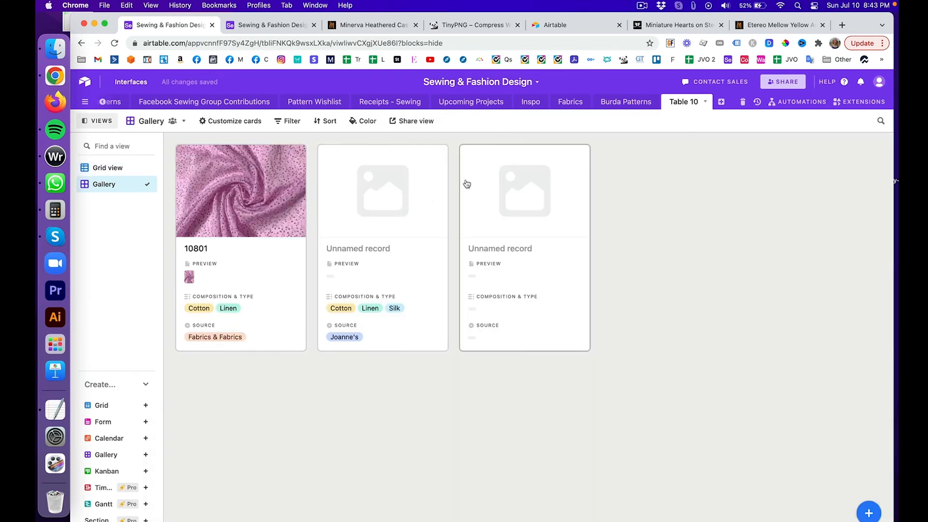
{"action": "left_click", "coordinate": [118, 168]}
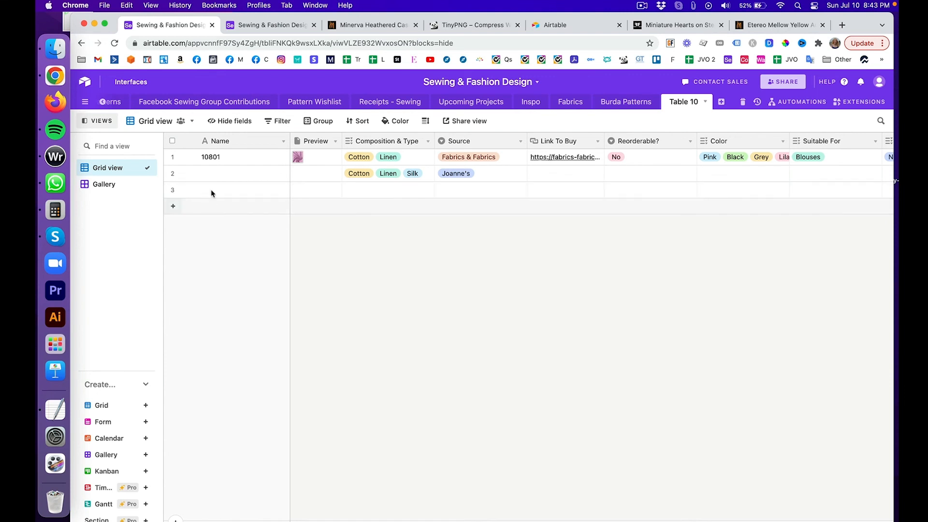
{"action": "left_click", "coordinate": [104, 184]}
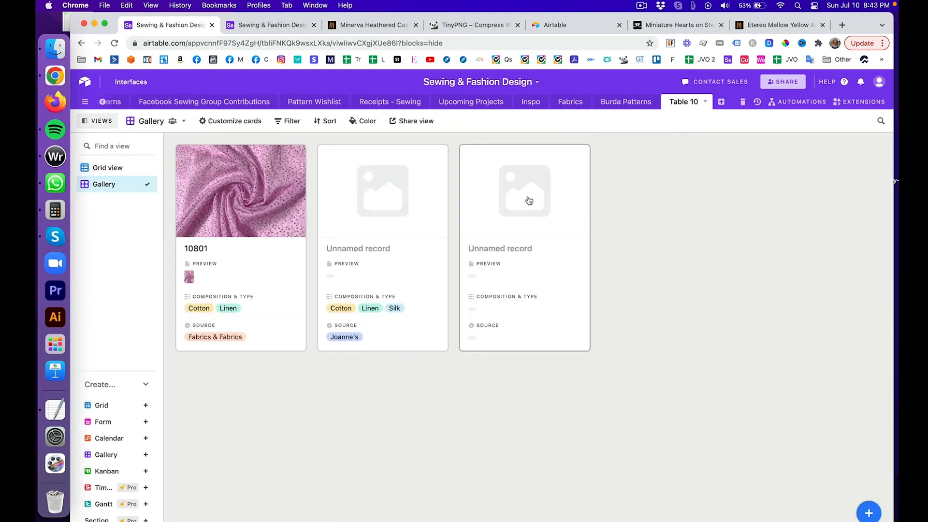
{"action": "left_click", "coordinate": [242, 181]}
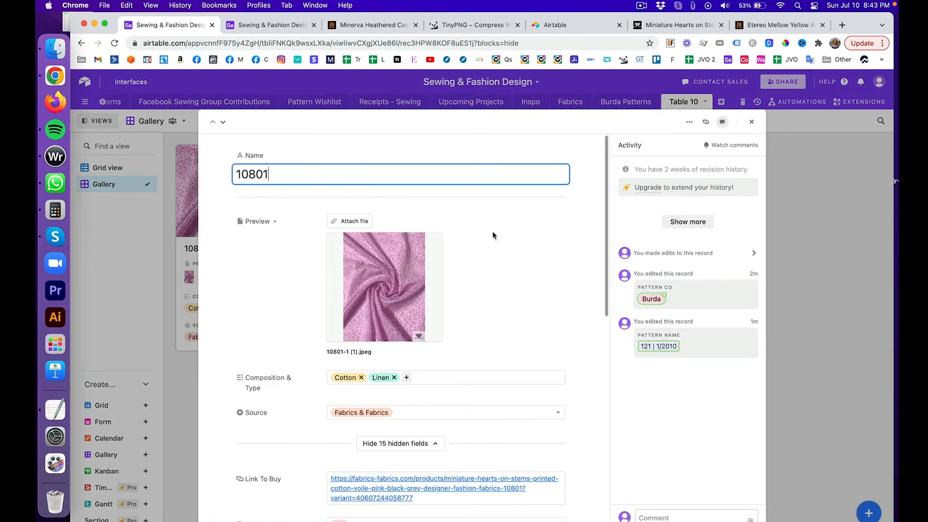
{"action": "scroll", "coordinate": [497, 234], "scroll_direction": "down", "scroll_amount": 15}
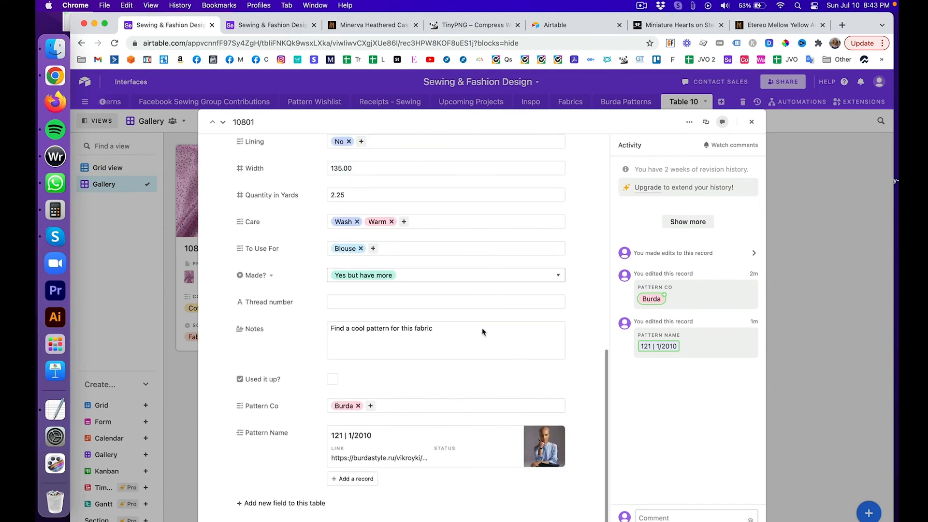
{"action": "left_click", "coordinate": [551, 443]}
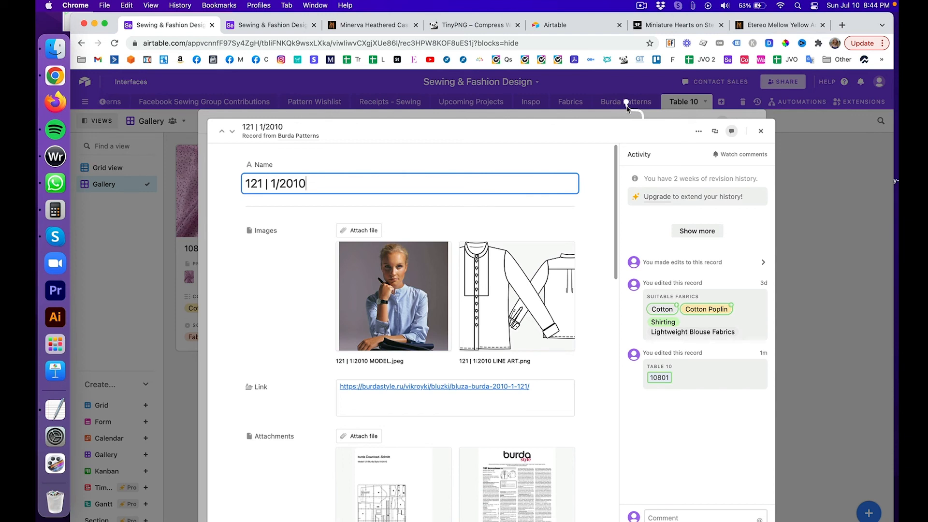
{"action": "left_click", "coordinate": [572, 198]}
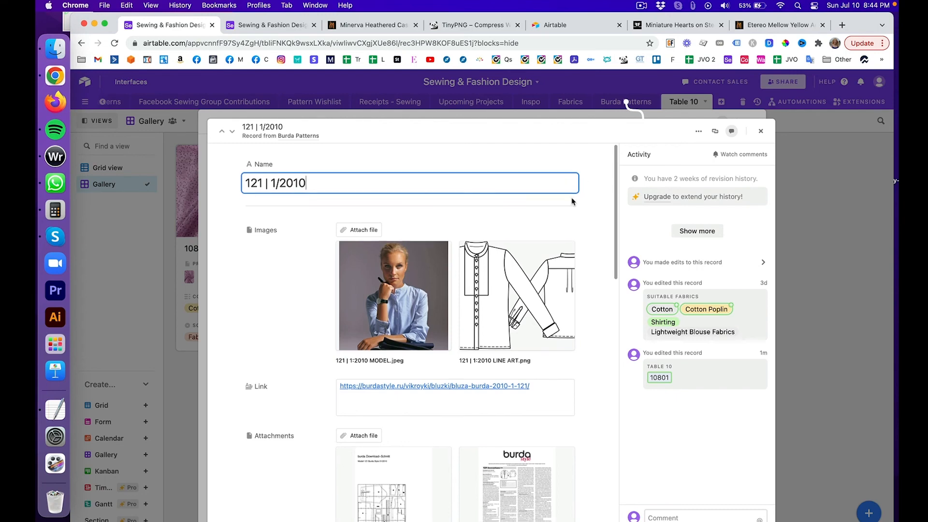
{"action": "scroll", "coordinate": [572, 198], "scroll_direction": "down", "scroll_amount": 7}
{"action": "scroll", "coordinate": [572, 199], "scroll_direction": "down", "scroll_amount": 10}
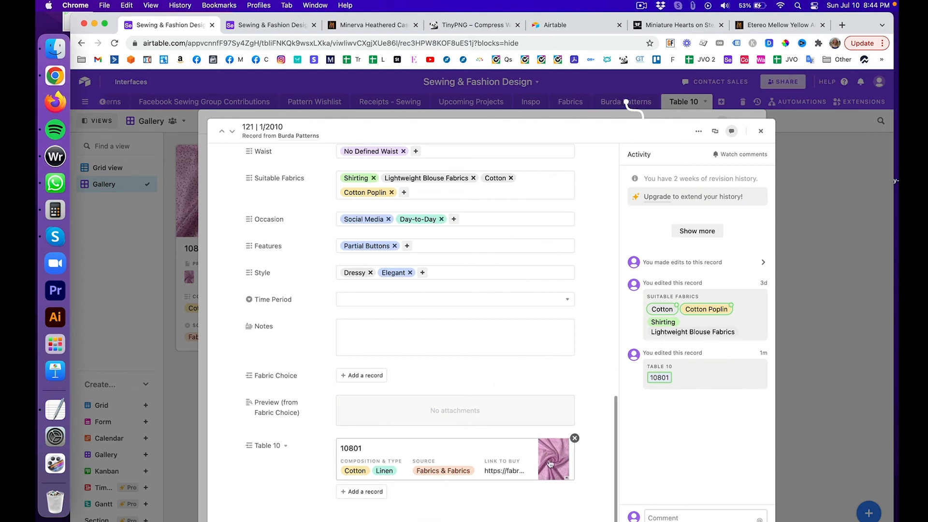
{"action": "left_click", "coordinate": [761, 131]}
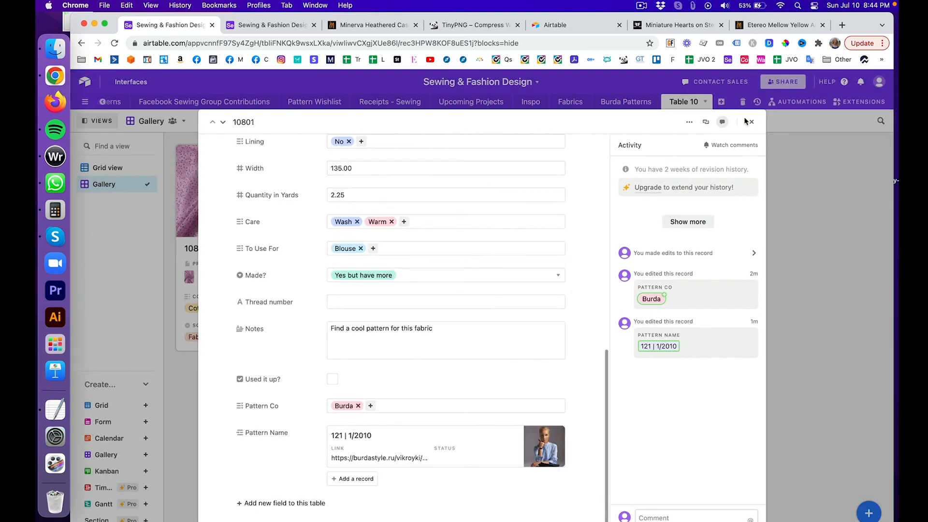
{"action": "left_click", "coordinate": [749, 122]}
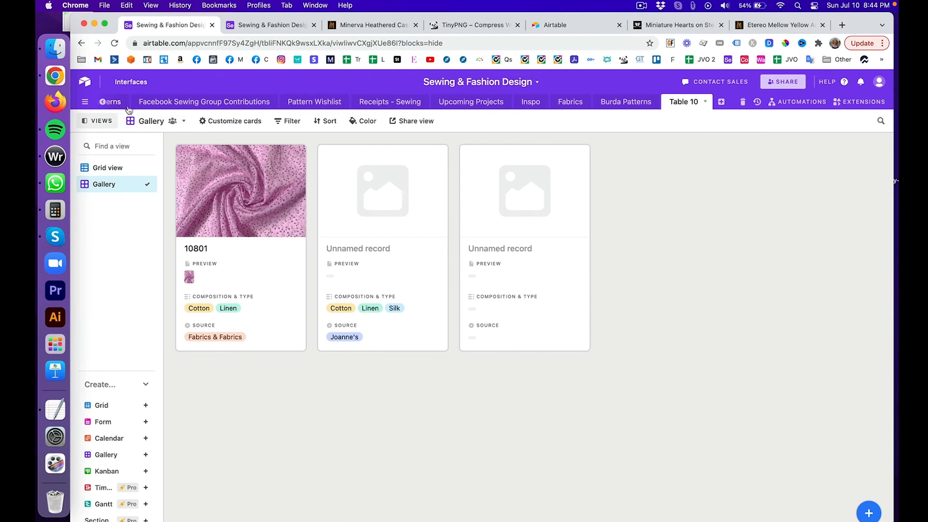
{"action": "scroll", "coordinate": [188, 97], "scroll_direction": "left", "scroll_amount": 5}
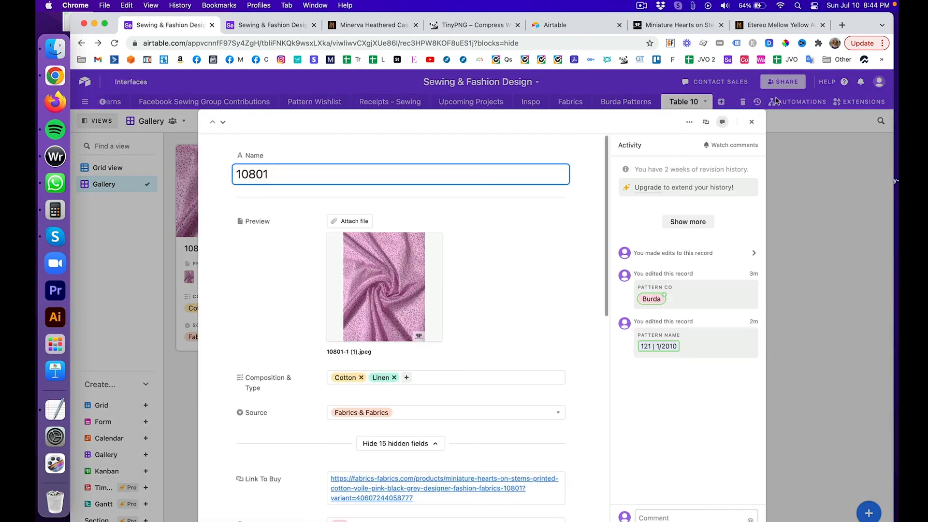
{"action": "left_click", "coordinate": [751, 123]}
{"action": "scroll", "coordinate": [737, 336], "scroll_direction": "left", "scroll_amount": 5}
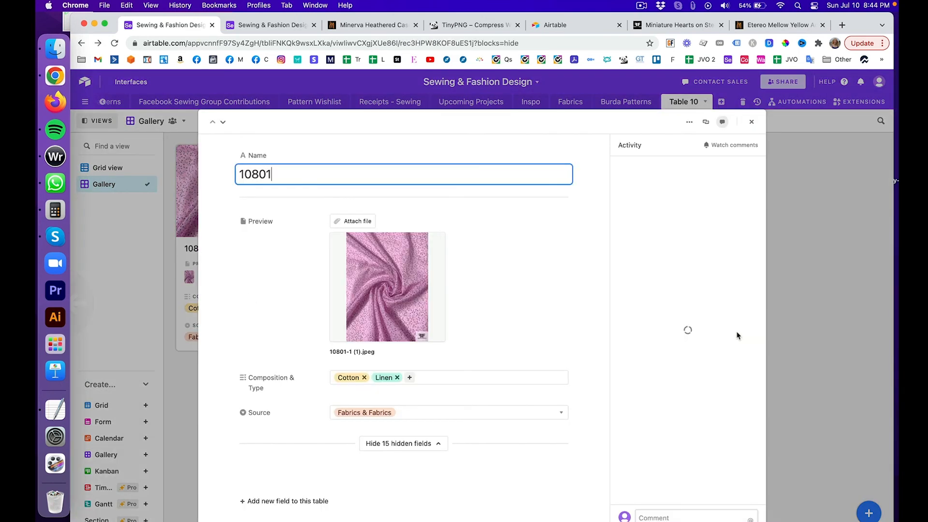
{"action": "left_click", "coordinate": [751, 123]}
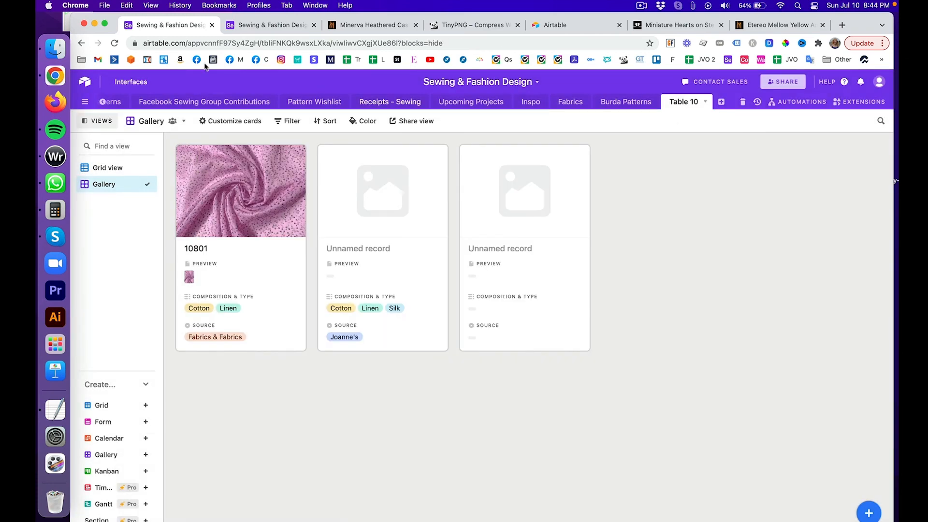
Step: Switch to the Fabrics table in Gallery view
{"action": "scroll", "coordinate": [104, 104], "scroll_direction": "left", "scroll_amount": 5}
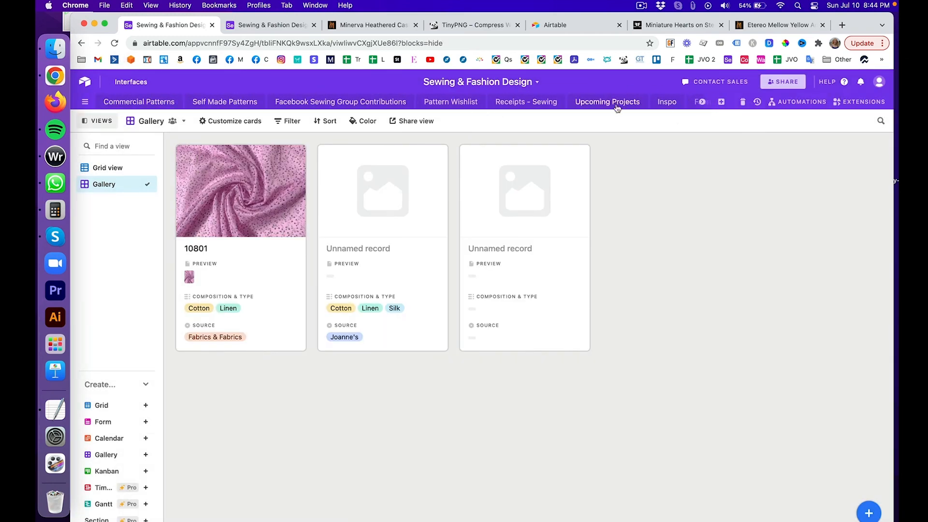
{"action": "left_click", "coordinate": [696, 105]}
{"action": "left_click", "coordinate": [576, 105]}
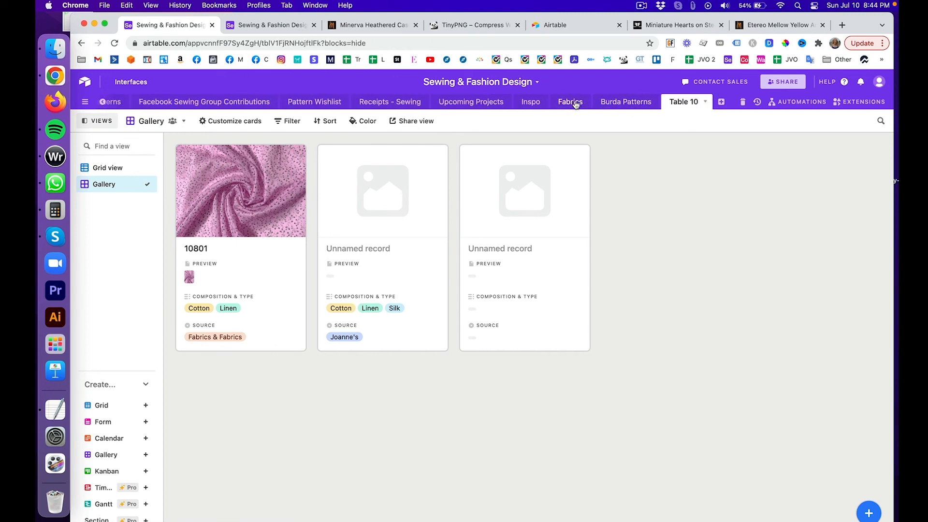
{"action": "left_click", "coordinate": [117, 182]}
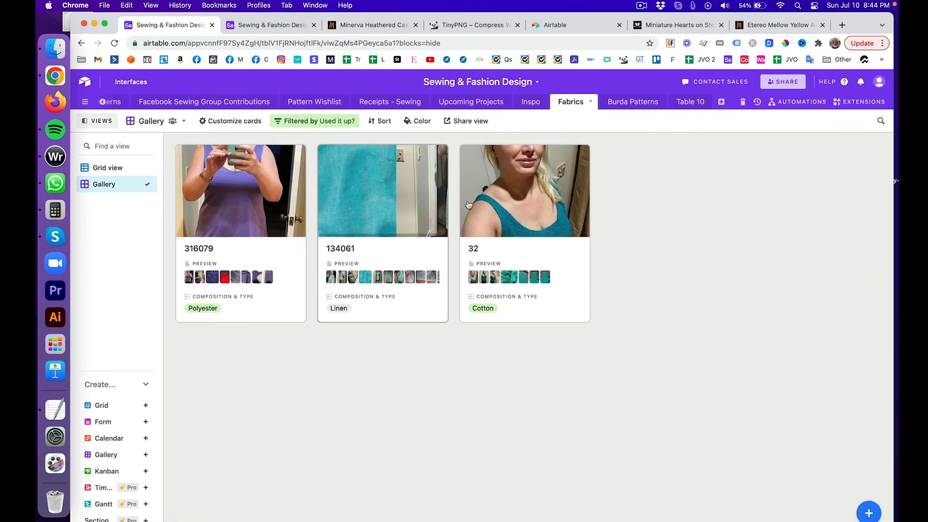
Step: Delete the Used it up? filter, browse all fabric cards and expand fabric 9817
{"action": "left_click", "coordinate": [306, 122]}
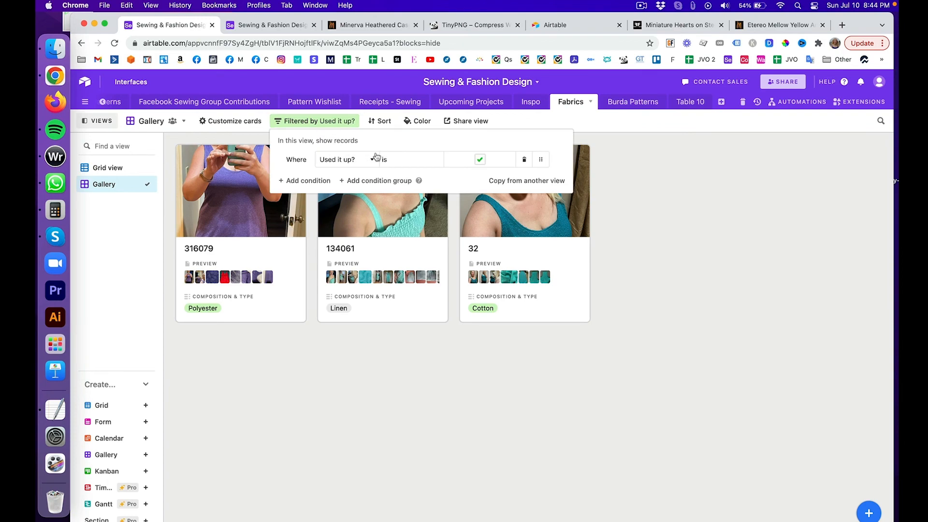
{"action": "left_click", "coordinate": [524, 159]}
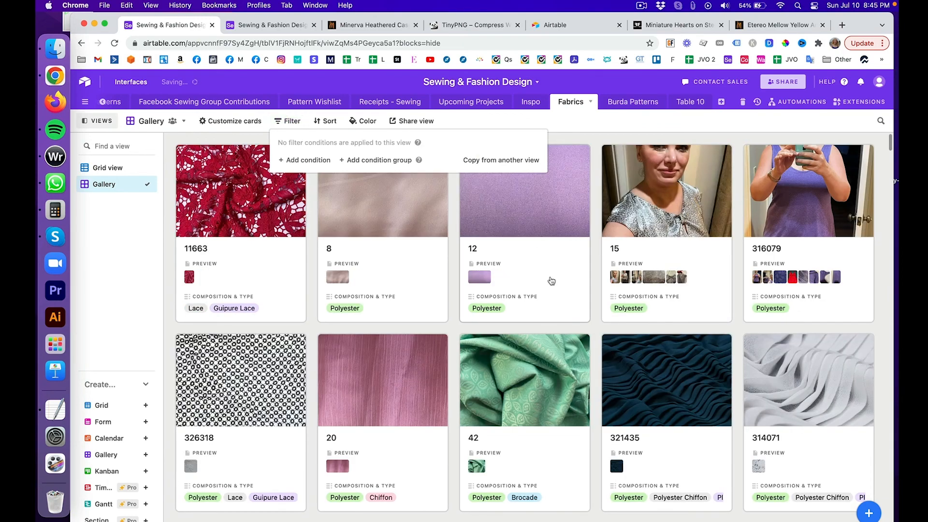
{"action": "scroll", "coordinate": [551, 280], "scroll_direction": "down", "scroll_amount": 7}
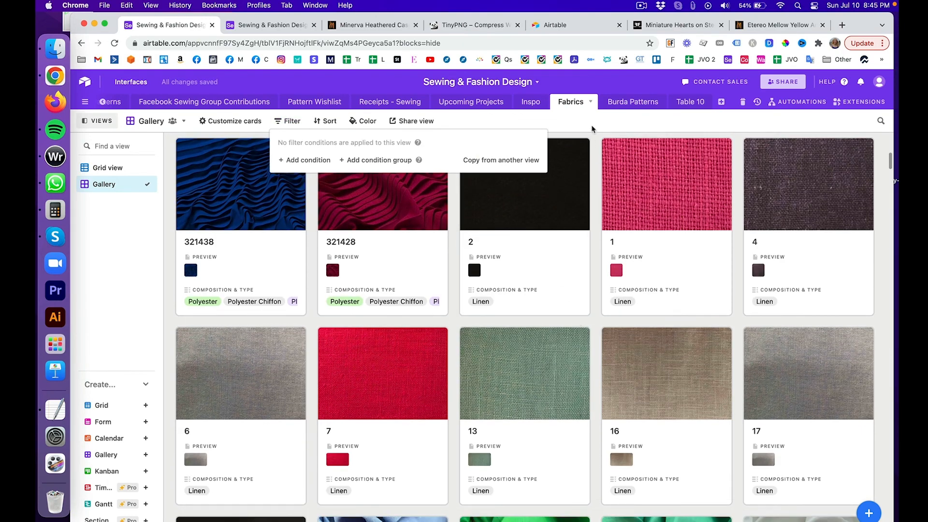
{"action": "left_click", "coordinate": [592, 128]}
{"action": "scroll", "coordinate": [604, 225], "scroll_direction": "down", "scroll_amount": 12}
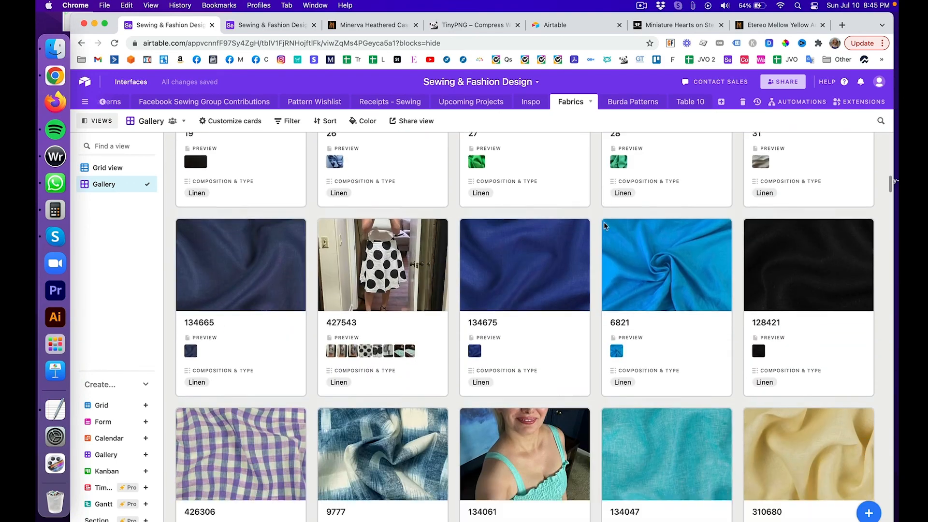
{"action": "scroll", "coordinate": [604, 225], "scroll_direction": "down", "scroll_amount": 15}
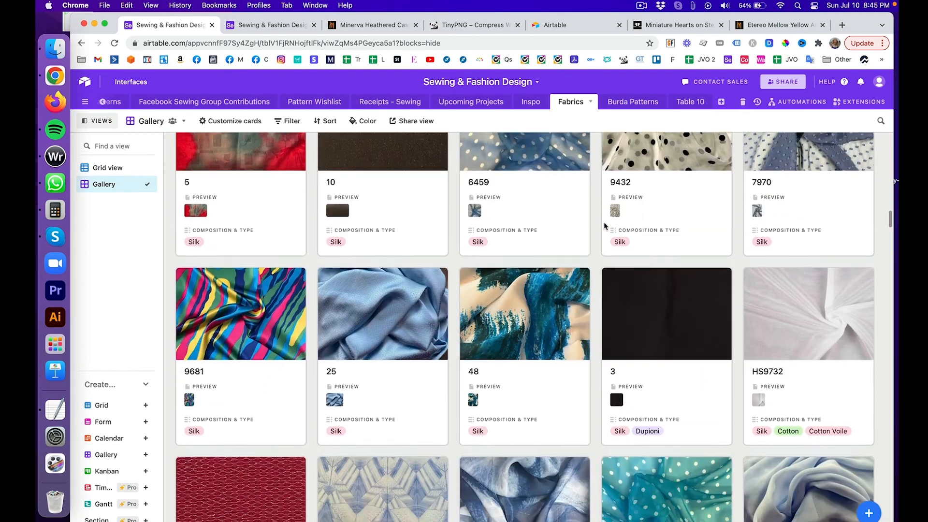
{"action": "scroll", "coordinate": [604, 225], "scroll_direction": "down", "scroll_amount": 9}
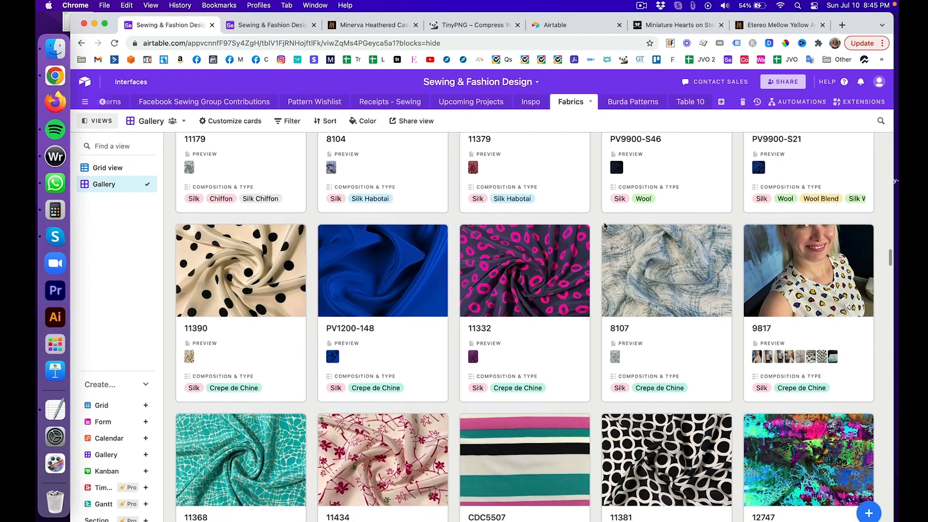
{"action": "scroll", "coordinate": [605, 225], "scroll_direction": "down", "scroll_amount": 2}
{"action": "scroll", "coordinate": [610, 225], "scroll_direction": "up", "scroll_amount": 6}
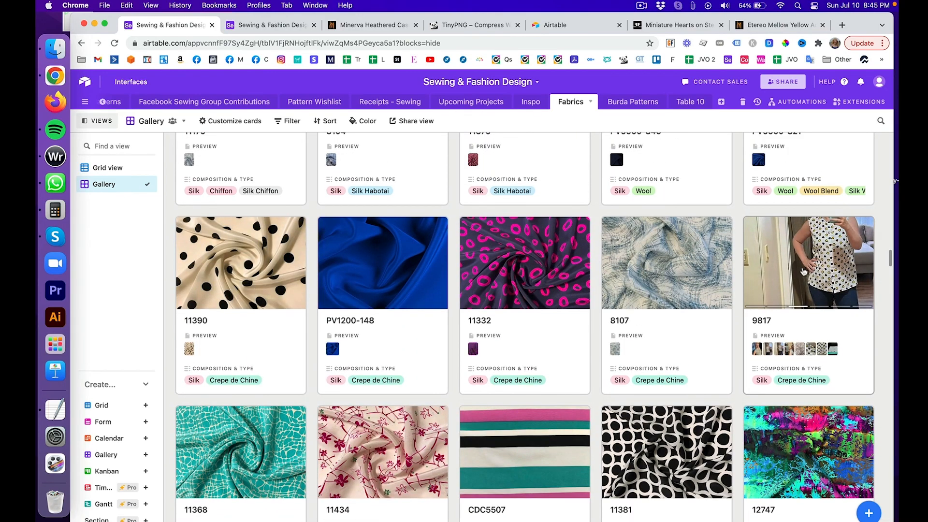
{"action": "left_click", "coordinate": [804, 272]}
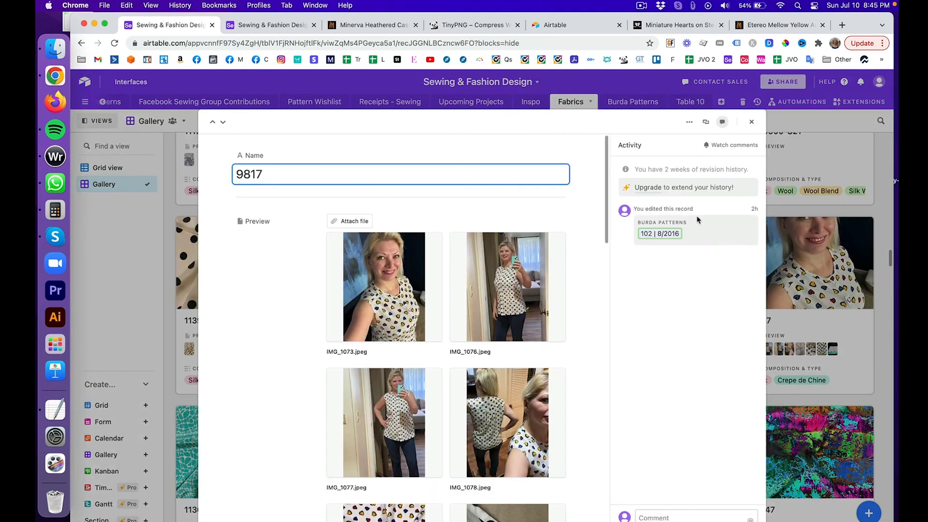
Step: Scroll fabric 9817's record down to its linked Burda pattern 102 | 8/2016
{"action": "scroll", "coordinate": [552, 195], "scroll_direction": "down", "scroll_amount": 15}
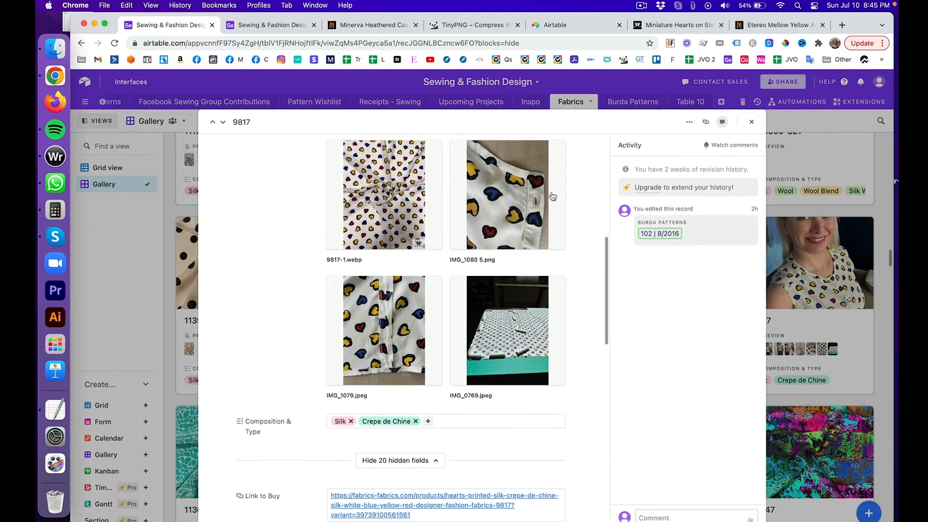
{"action": "scroll", "coordinate": [552, 194], "scroll_direction": "down", "scroll_amount": 10}
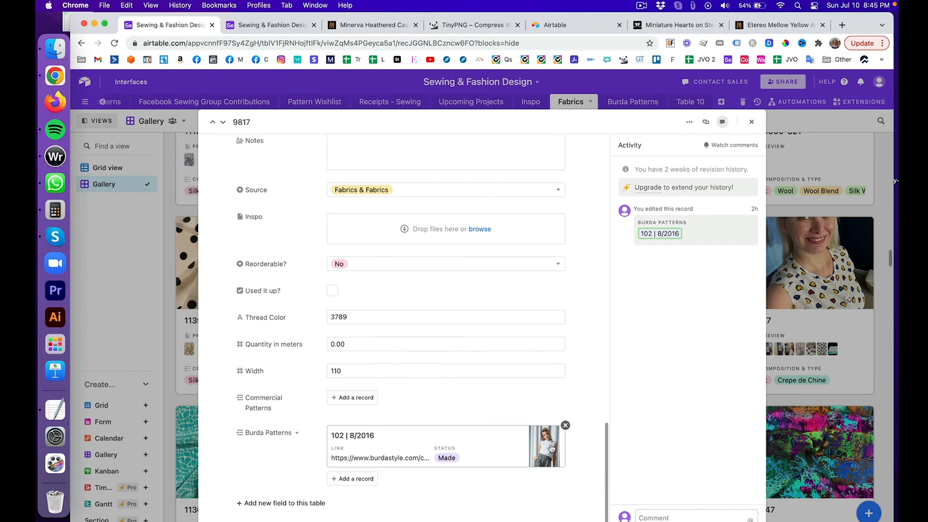
Step: Open pattern 102 | 8/2016's record, then its linked fabrics 9817 and 119827
{"action": "left_click", "coordinate": [551, 448]}
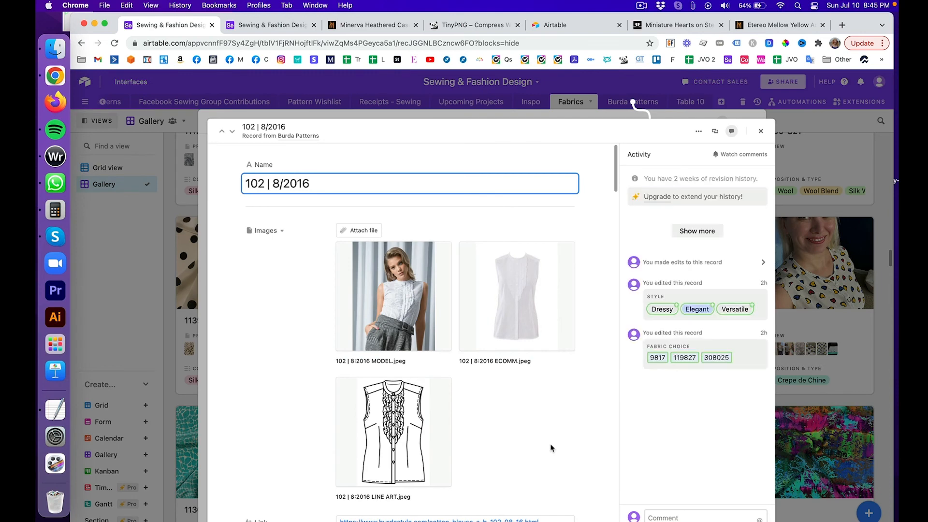
{"action": "scroll", "coordinate": [488, 408], "scroll_direction": "down", "scroll_amount": 10}
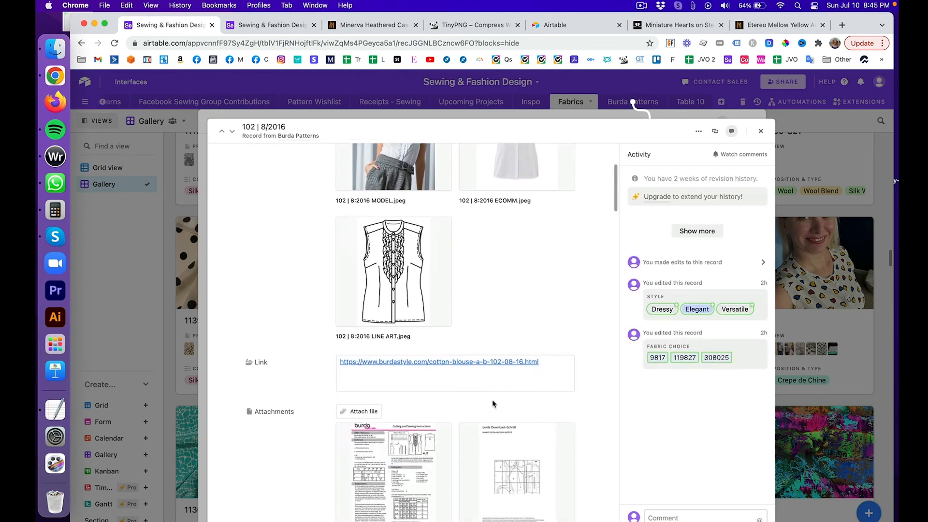
{"action": "scroll", "coordinate": [492, 400], "scroll_direction": "down", "scroll_amount": 3}
{"action": "scroll", "coordinate": [483, 357], "scroll_direction": "up", "scroll_amount": 6}
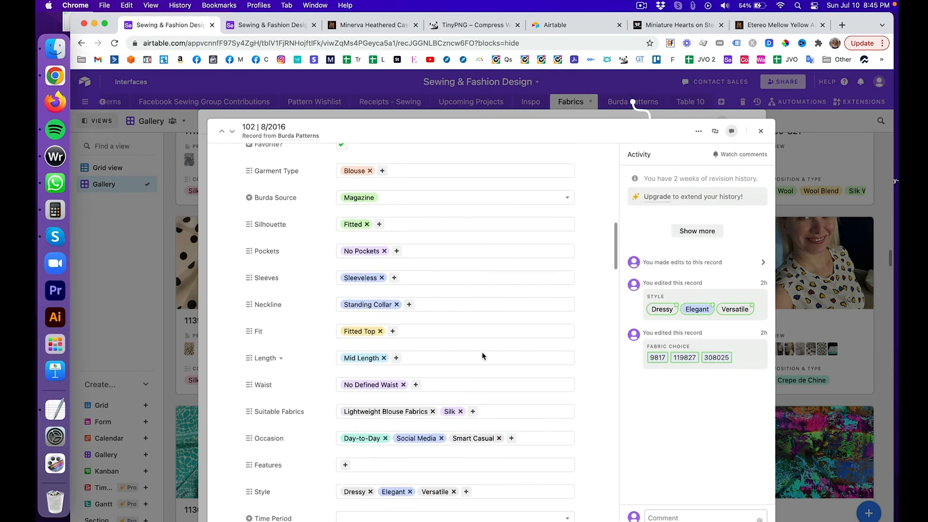
{"action": "scroll", "coordinate": [527, 368], "scroll_direction": "down", "scroll_amount": 15}
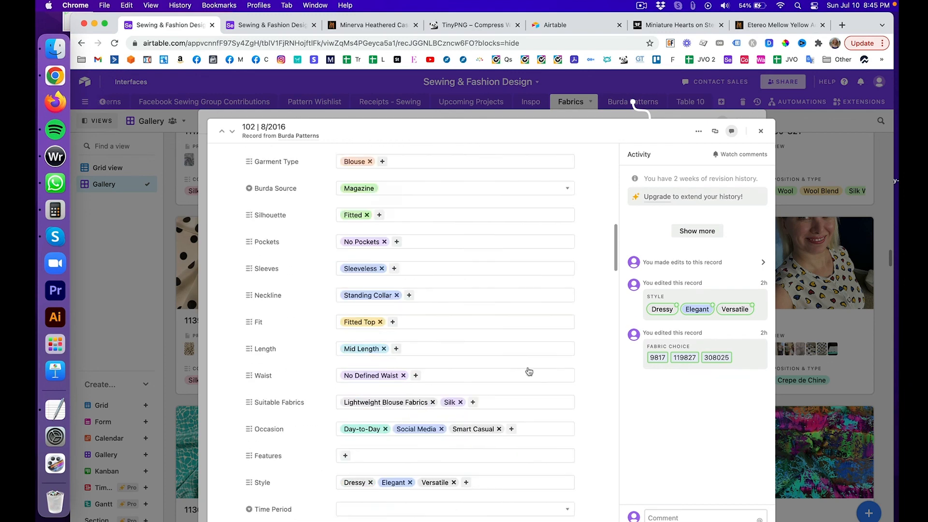
{"action": "scroll", "coordinate": [528, 367], "scroll_direction": "down", "scroll_amount": 3}
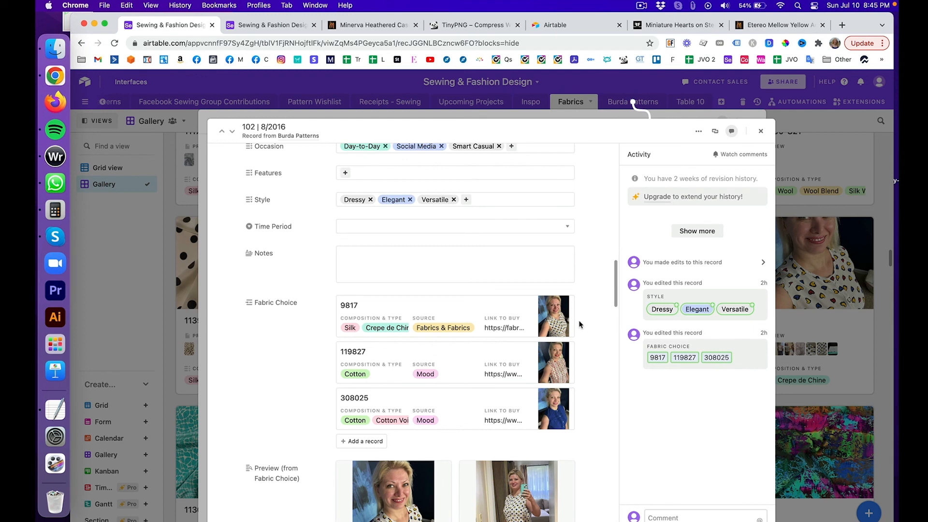
{"action": "scroll", "coordinate": [580, 319], "scroll_direction": "down", "scroll_amount": 2}
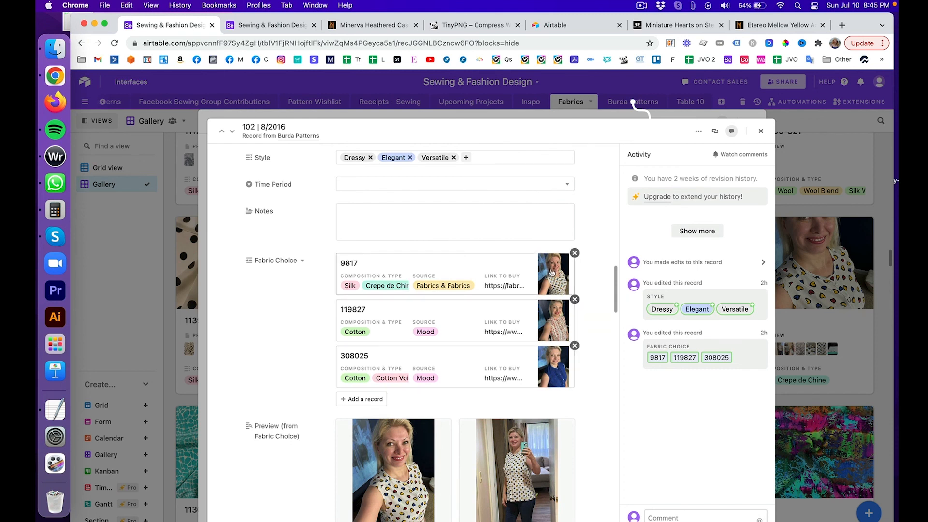
{"action": "left_click", "coordinate": [551, 273]}
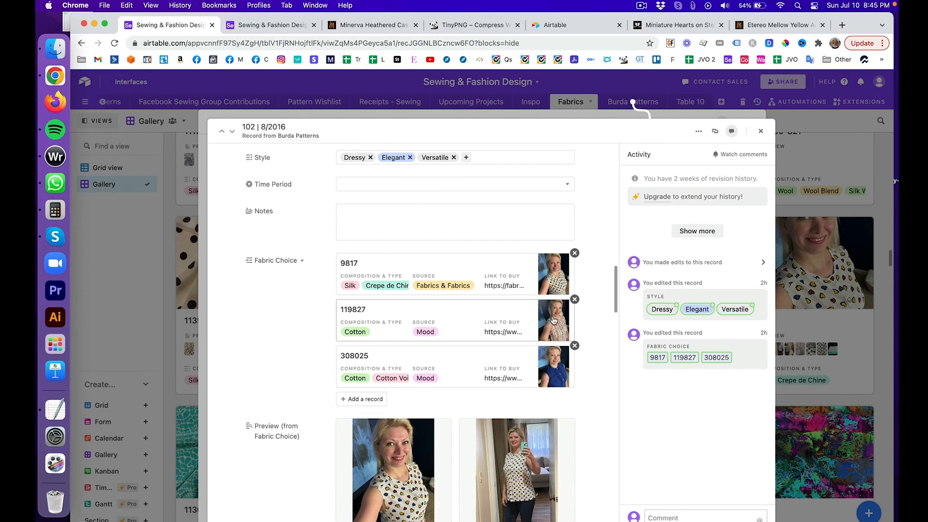
{"action": "left_click", "coordinate": [554, 320]}
Step: Review linked fabrics 119827 and 308025, then back out to fabric 9817's record
{"action": "scroll", "coordinate": [552, 276], "scroll_direction": "down", "scroll_amount": 3}
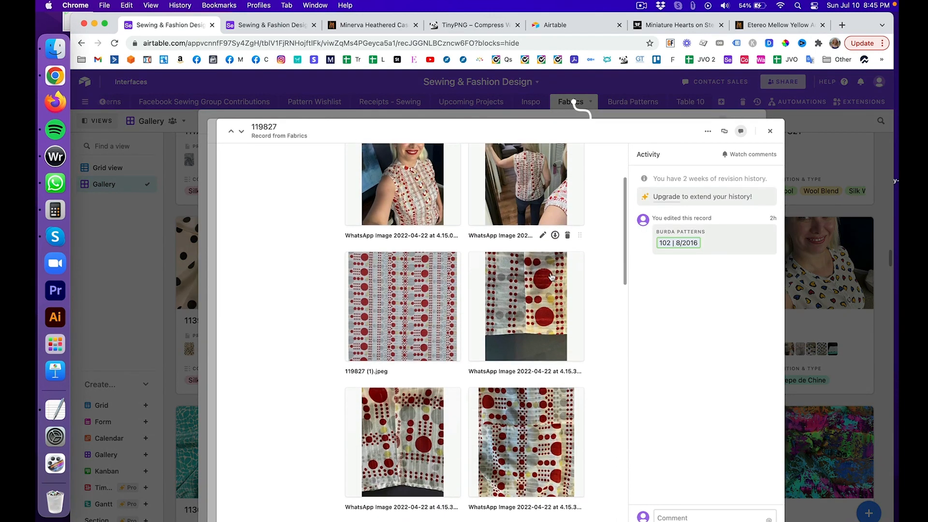
{"action": "scroll", "coordinate": [551, 276], "scroll_direction": "down", "scroll_amount": 10}
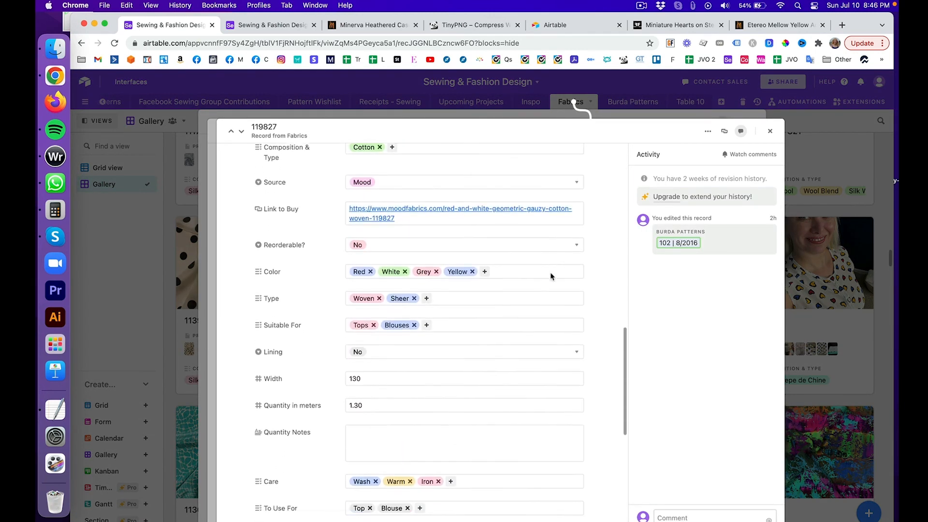
{"action": "scroll", "coordinate": [551, 277], "scroll_direction": "down", "scroll_amount": 7}
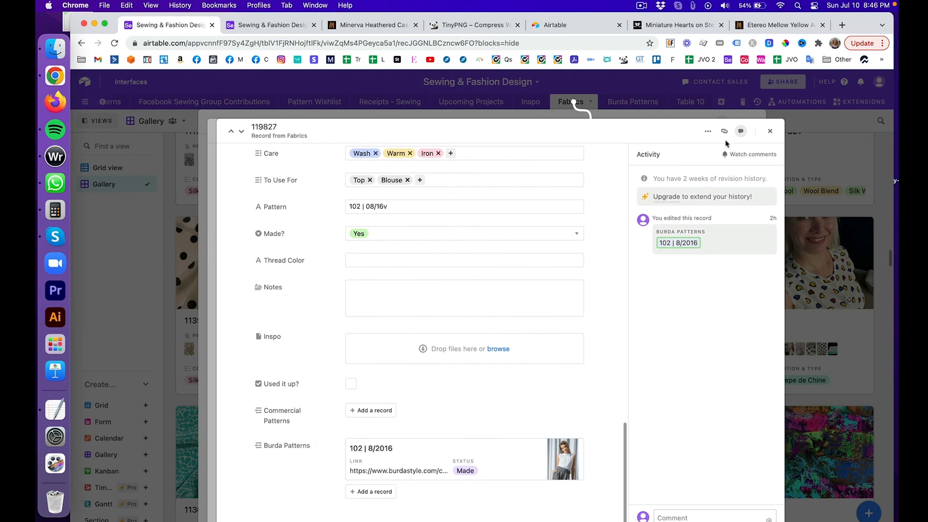
{"action": "left_click", "coordinate": [771, 130]}
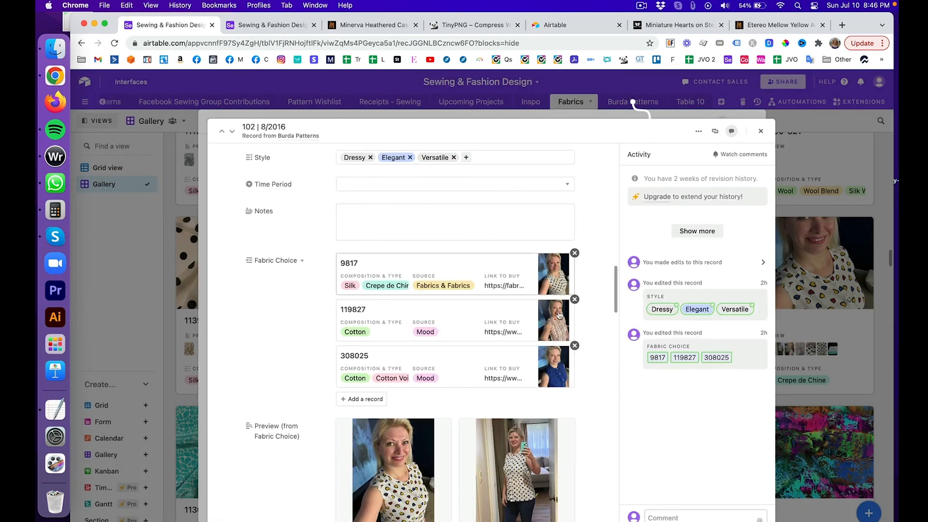
{"action": "left_click", "coordinate": [548, 366]}
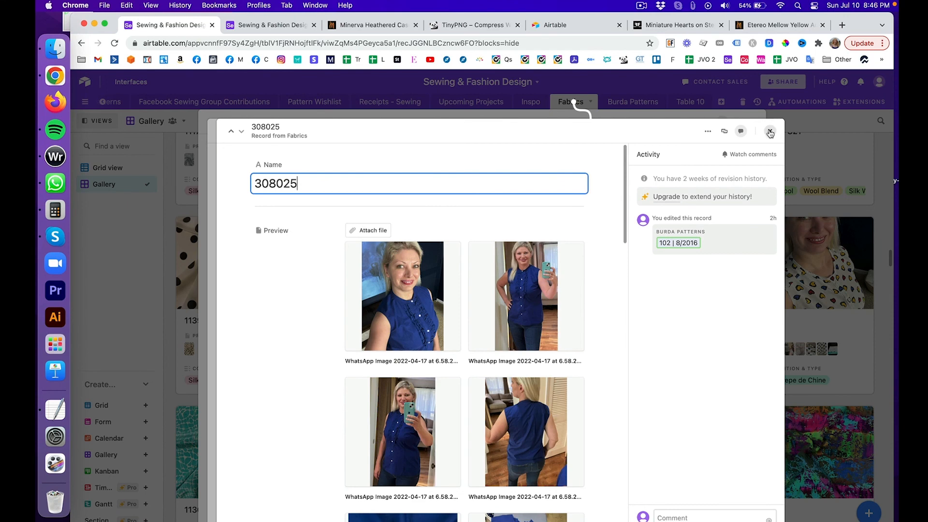
{"action": "left_click", "coordinate": [770, 131]}
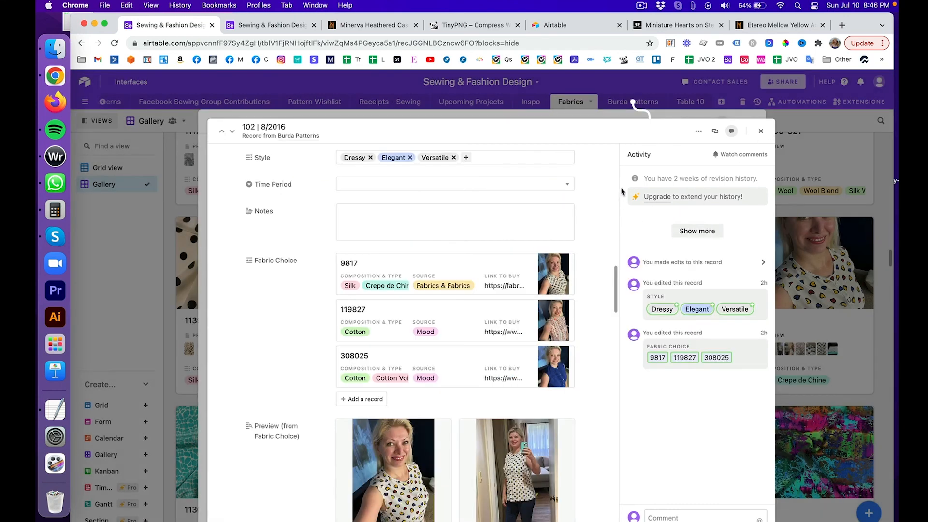
{"action": "left_click", "coordinate": [760, 131]}
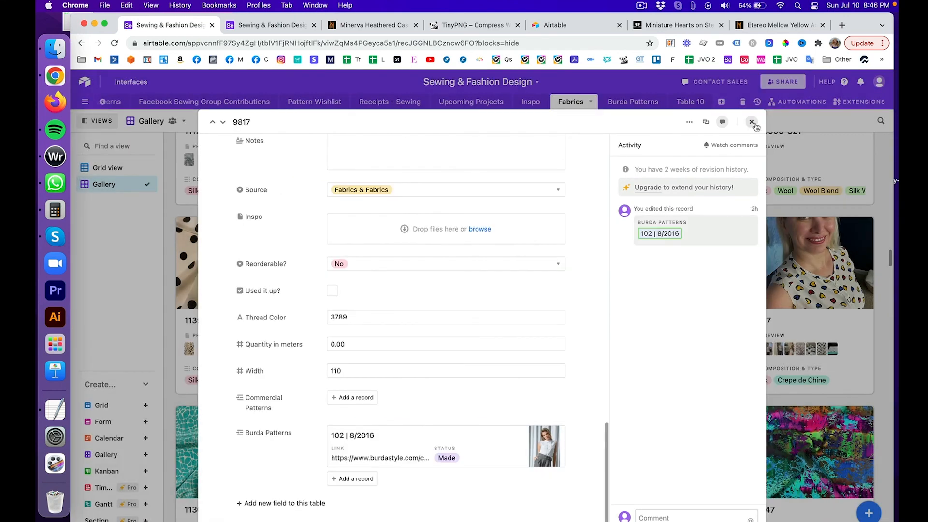
Step: Close fabric 9817's expanded record to show the Fabrics gallery cards again
{"action": "left_click", "coordinate": [753, 124]}
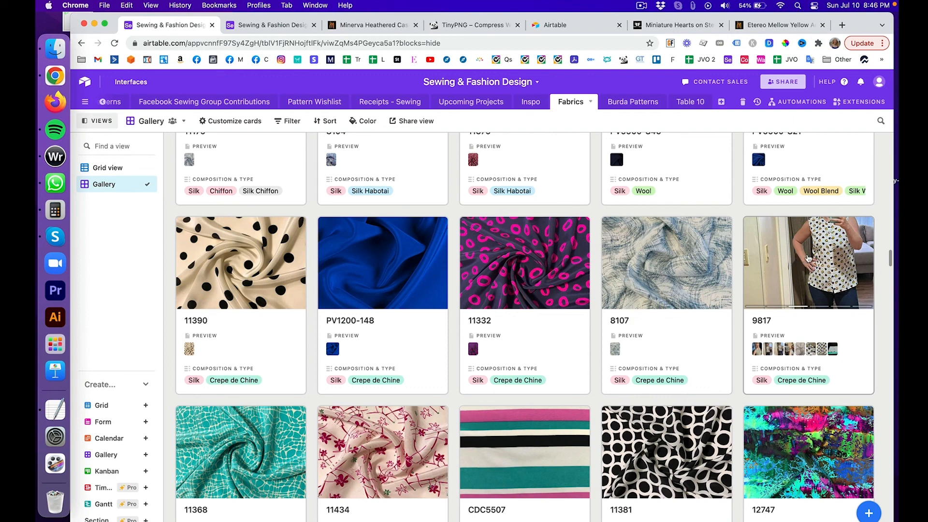
{"action": "left_click", "coordinate": [808, 258]}
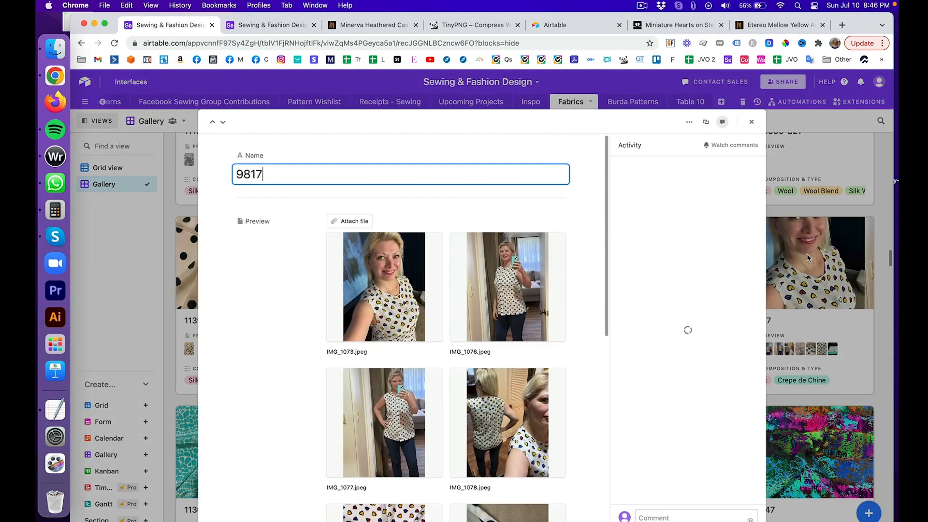
{"action": "scroll", "coordinate": [550, 255], "scroll_direction": "down", "scroll_amount": 10}
{"action": "scroll", "coordinate": [550, 254], "scroll_direction": "down", "scroll_amount": 8}
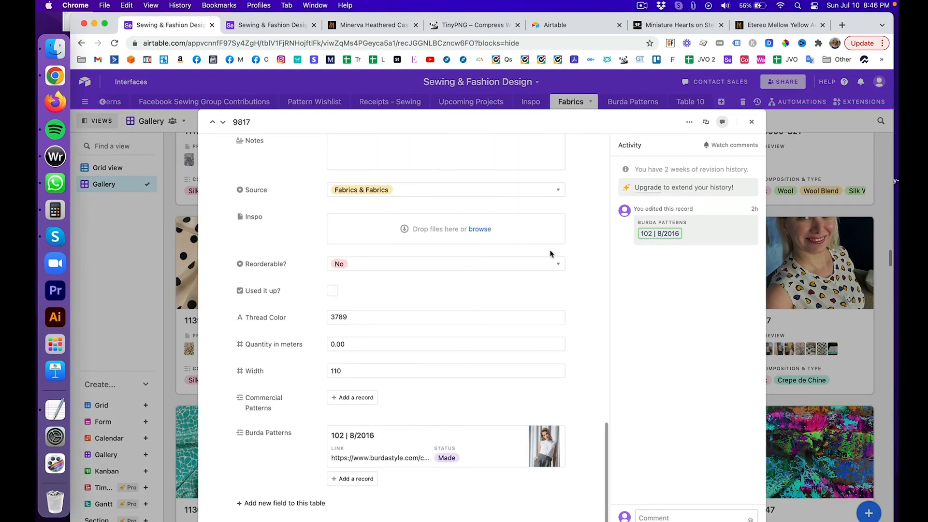
{"action": "left_click", "coordinate": [548, 446]}
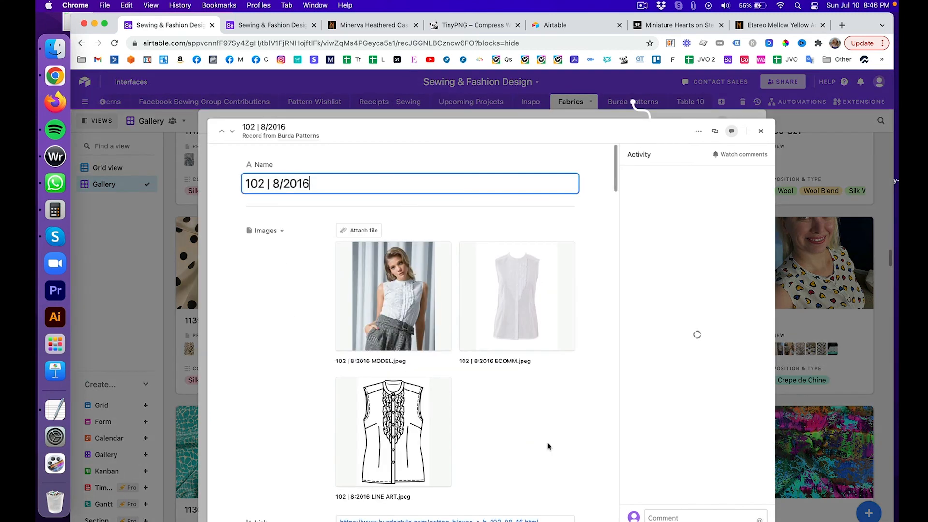
{"action": "scroll", "coordinate": [548, 447], "scroll_direction": "down", "scroll_amount": 10}
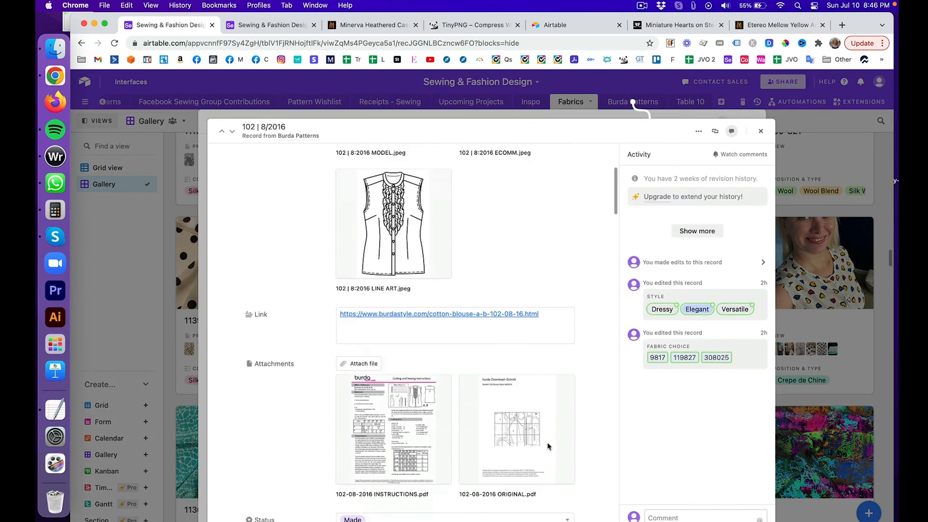
{"action": "scroll", "coordinate": [548, 446], "scroll_direction": "up", "scroll_amount": 10}
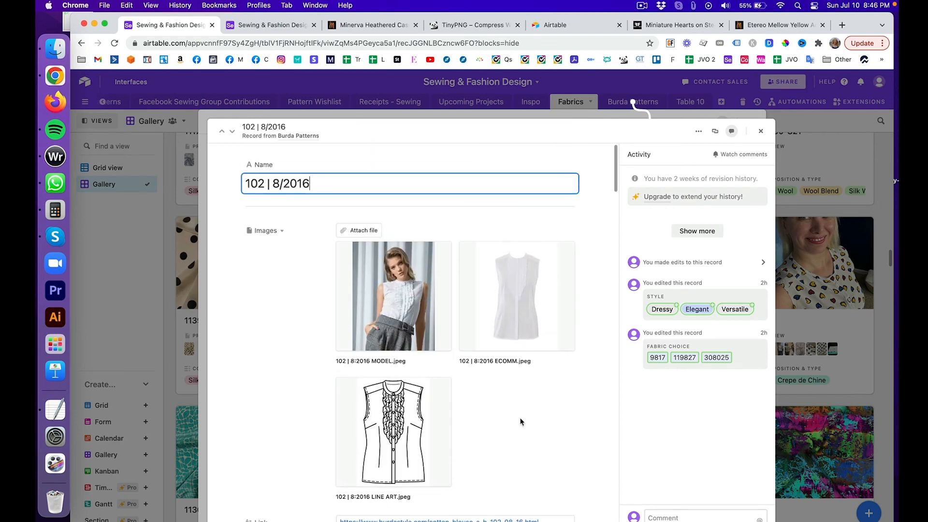
{"action": "key", "text": "shift+Left"}
{"action": "key", "text": "shift+Left"}
{"action": "key", "text": "shift+Left"}
{"action": "key", "text": "shift+Left"}
{"action": "key", "text": "shift+Left"}
{"action": "key", "text": "shift+Left"}
{"action": "key", "text": "shift+Left"}
{"action": "key", "text": "shift+Left"}
{"action": "key", "text": "shift+Left"}
{"action": "key", "text": "shift+Left"}
{"action": "key", "text": "shift+Left"}
{"action": "key", "text": "shift+Left"}
{"action": "key", "text": "super+c"}
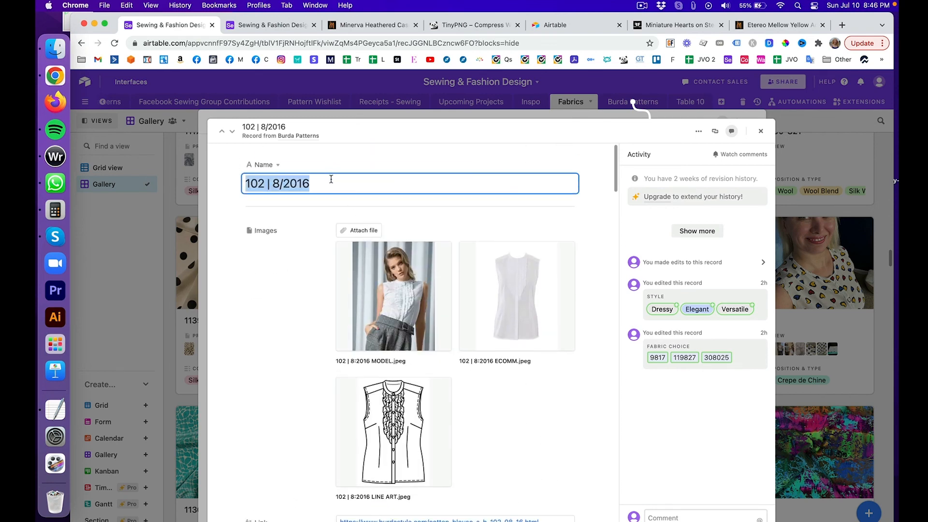
{"action": "left_click", "coordinate": [761, 131]}
{"action": "left_click", "coordinate": [754, 126]}
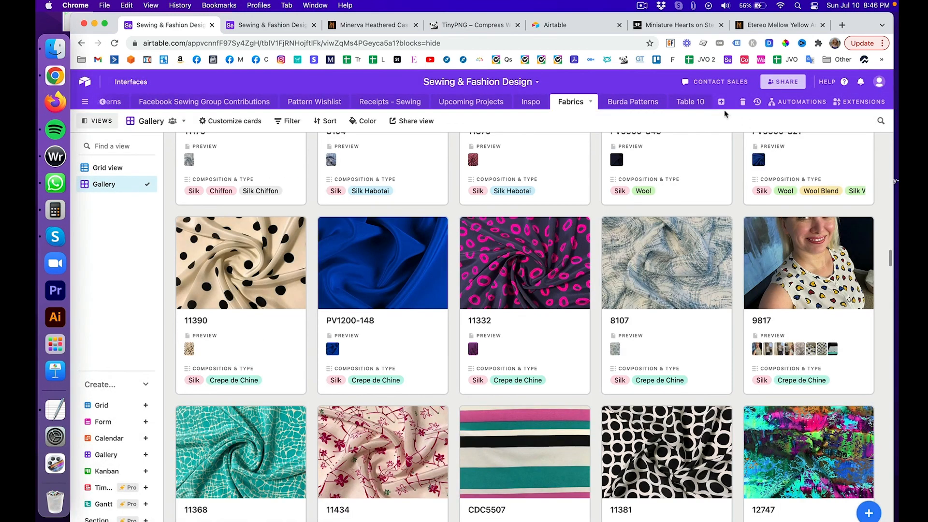
Step: In the Burda Patterns gallery, find the 102 | 8/2016 card with Find in view
{"action": "left_click", "coordinate": [640, 101]}
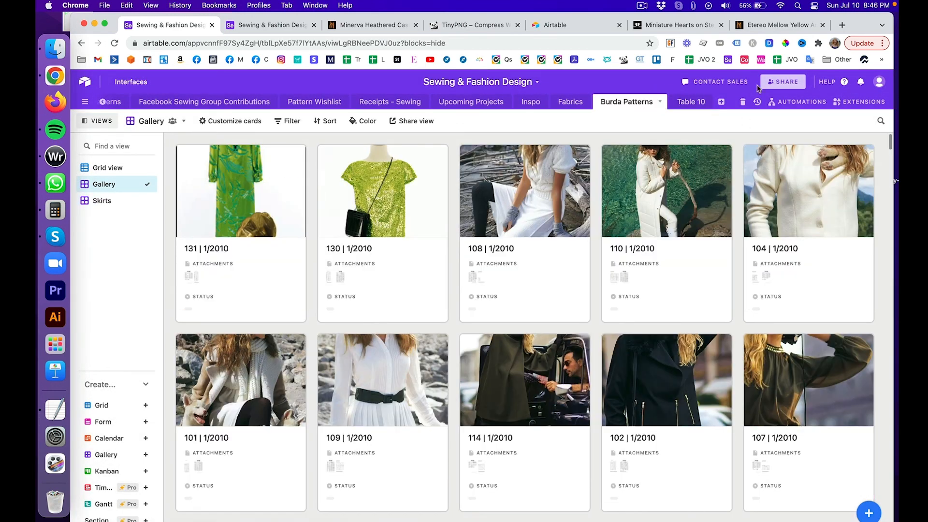
{"action": "left_click", "coordinate": [882, 120]}
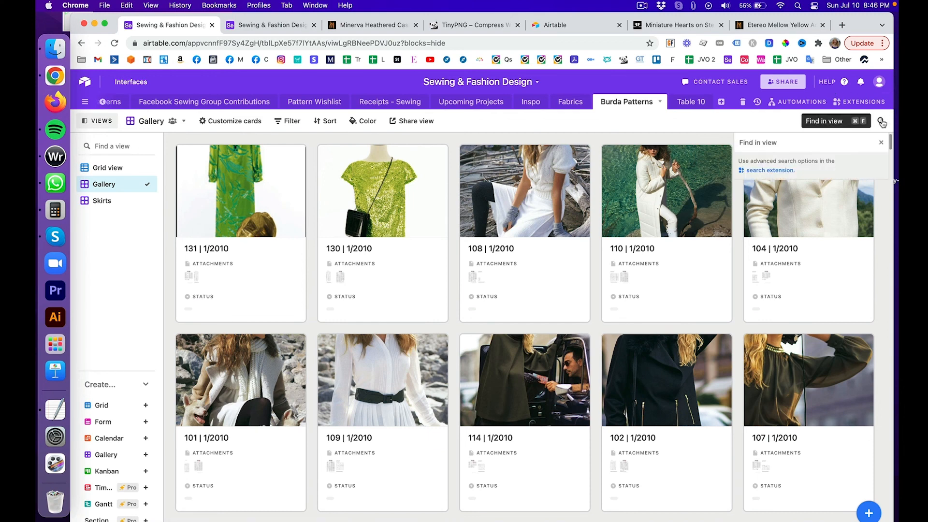
{"action": "key", "text": "super+v"}
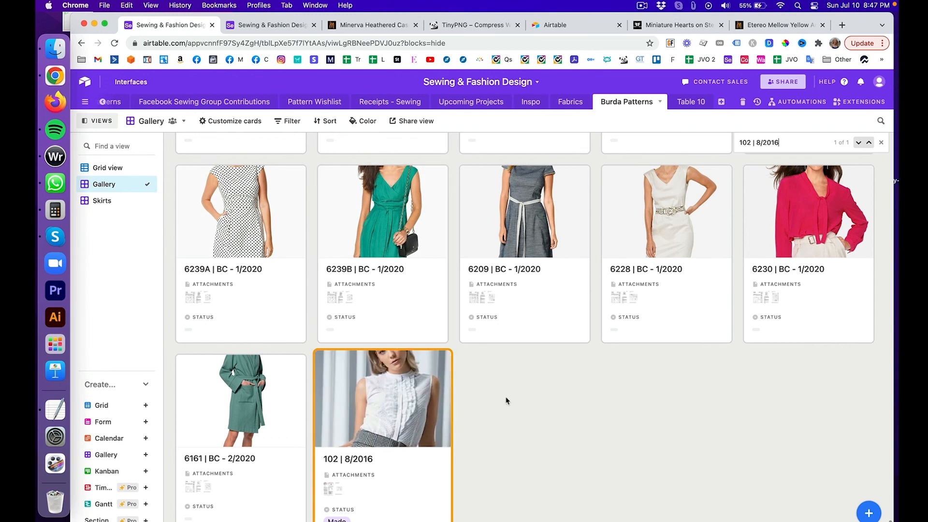
{"action": "scroll", "coordinate": [506, 401], "scroll_direction": "down", "scroll_amount": 1}
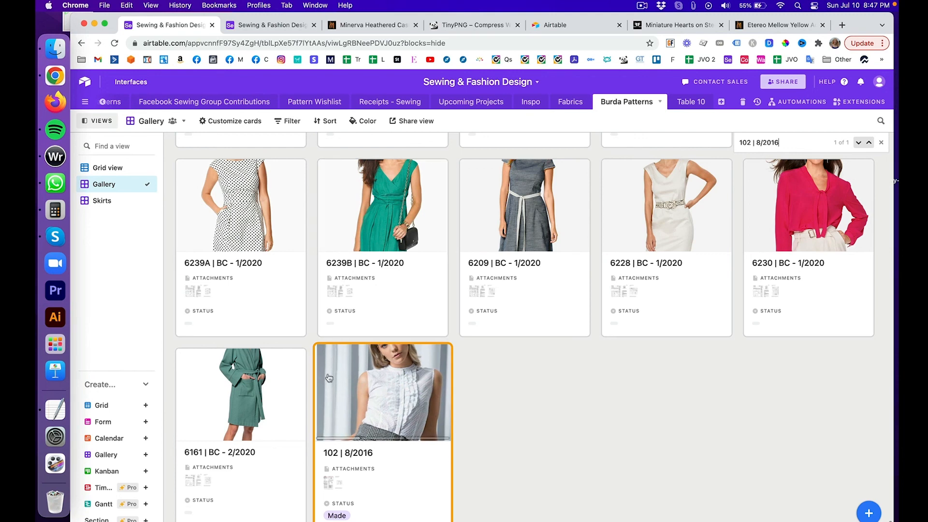
Step: Expand pattern 102 | 8/2016 and scroll to its Fabric Choice and Preview photos
{"action": "left_click", "coordinate": [380, 396]}
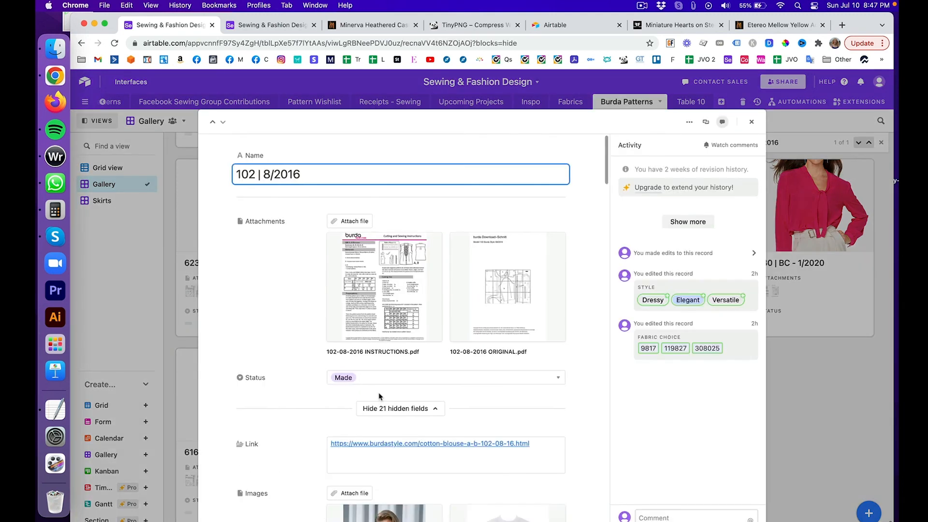
{"action": "scroll", "coordinate": [527, 359], "scroll_direction": "down", "scroll_amount": 10}
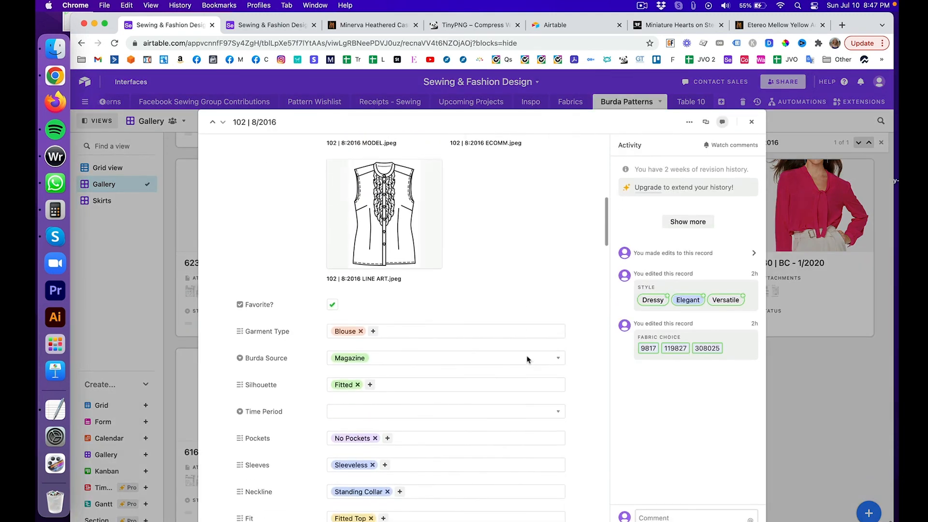
{"action": "scroll", "coordinate": [527, 359], "scroll_direction": "down", "scroll_amount": 15}
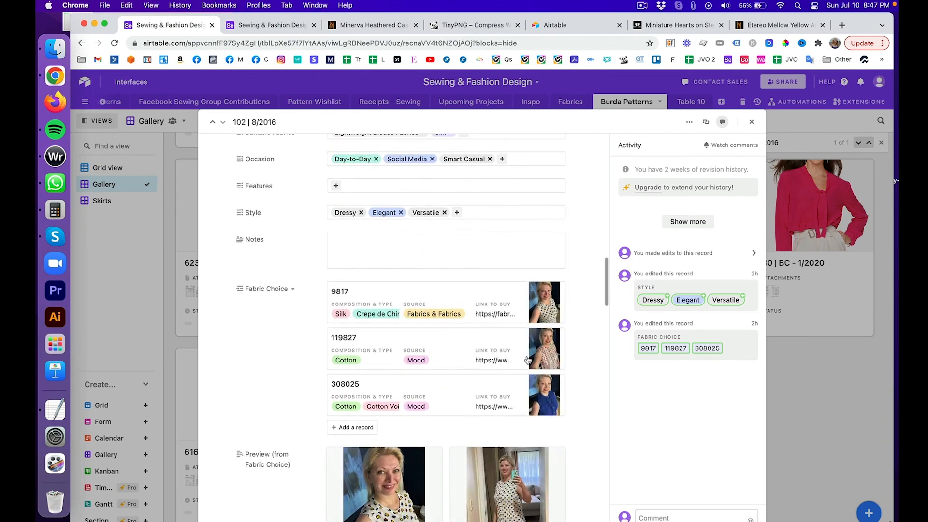
{"action": "scroll", "coordinate": [529, 360], "scroll_direction": "down", "scroll_amount": 2}
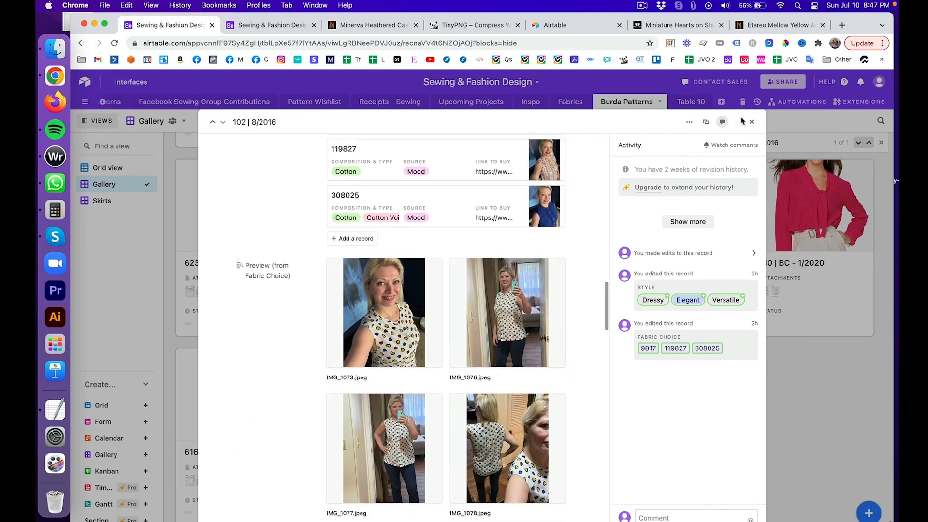